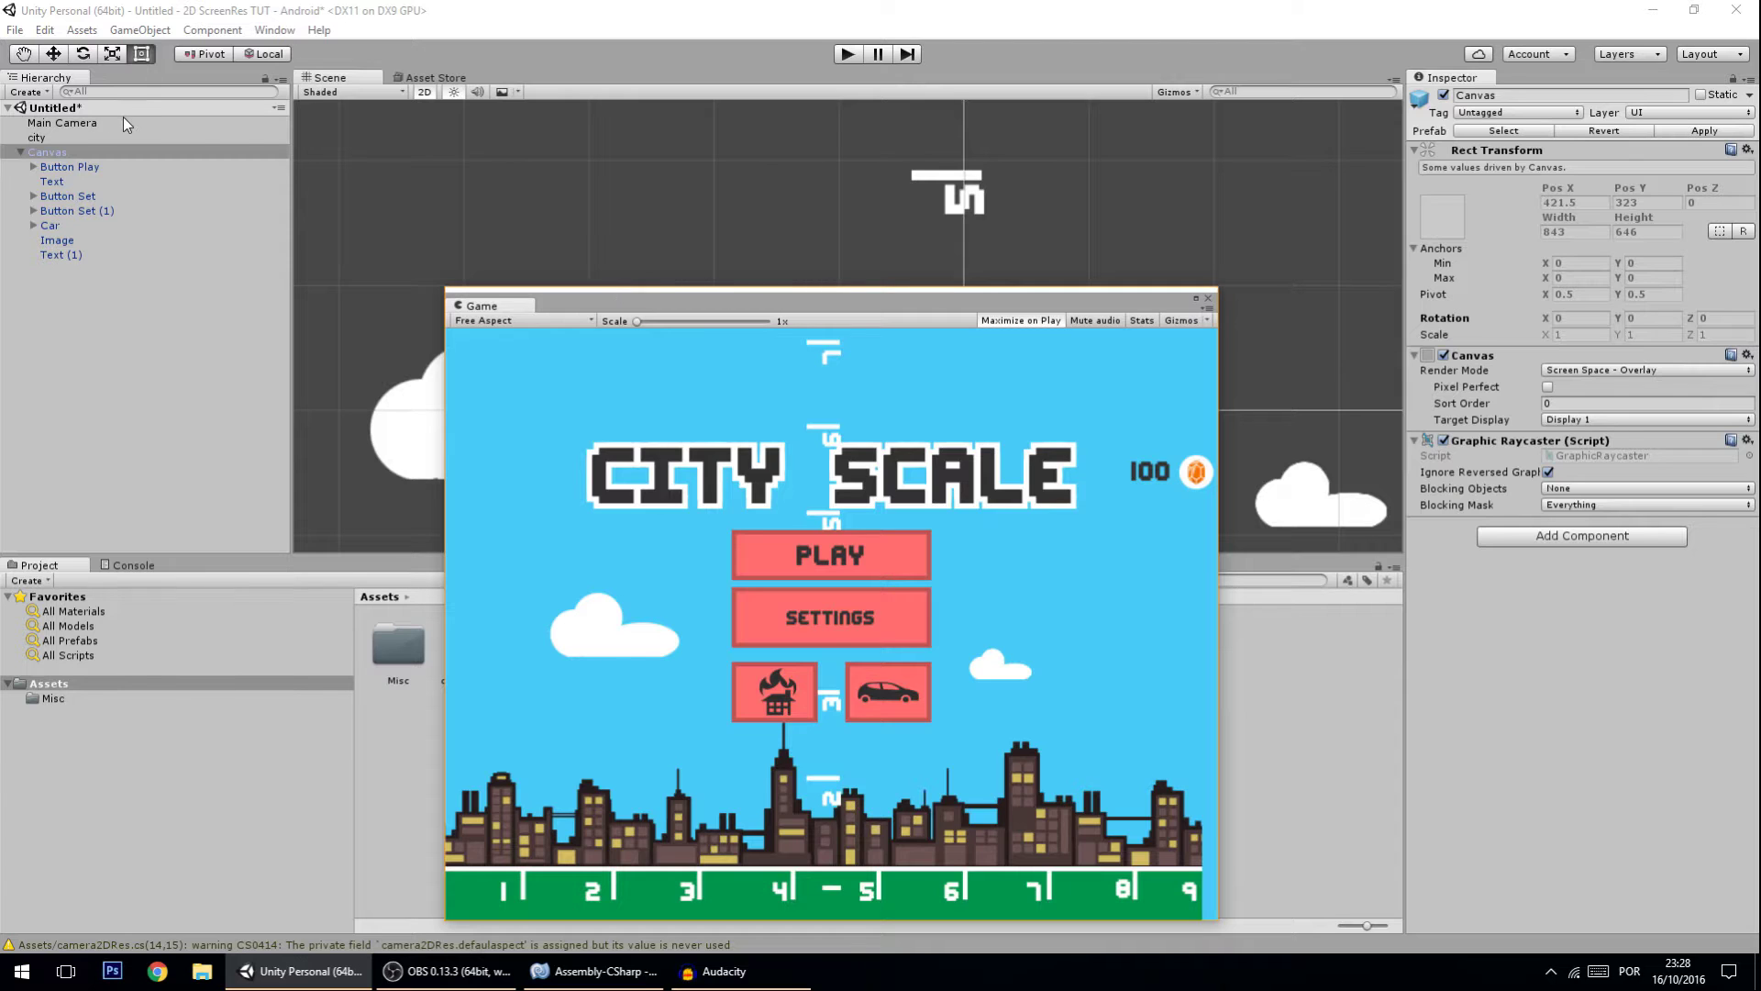
# - Select Button Play, then move and narrow the floating Game preview to test the menu's width
pyautogui.click(70, 167)
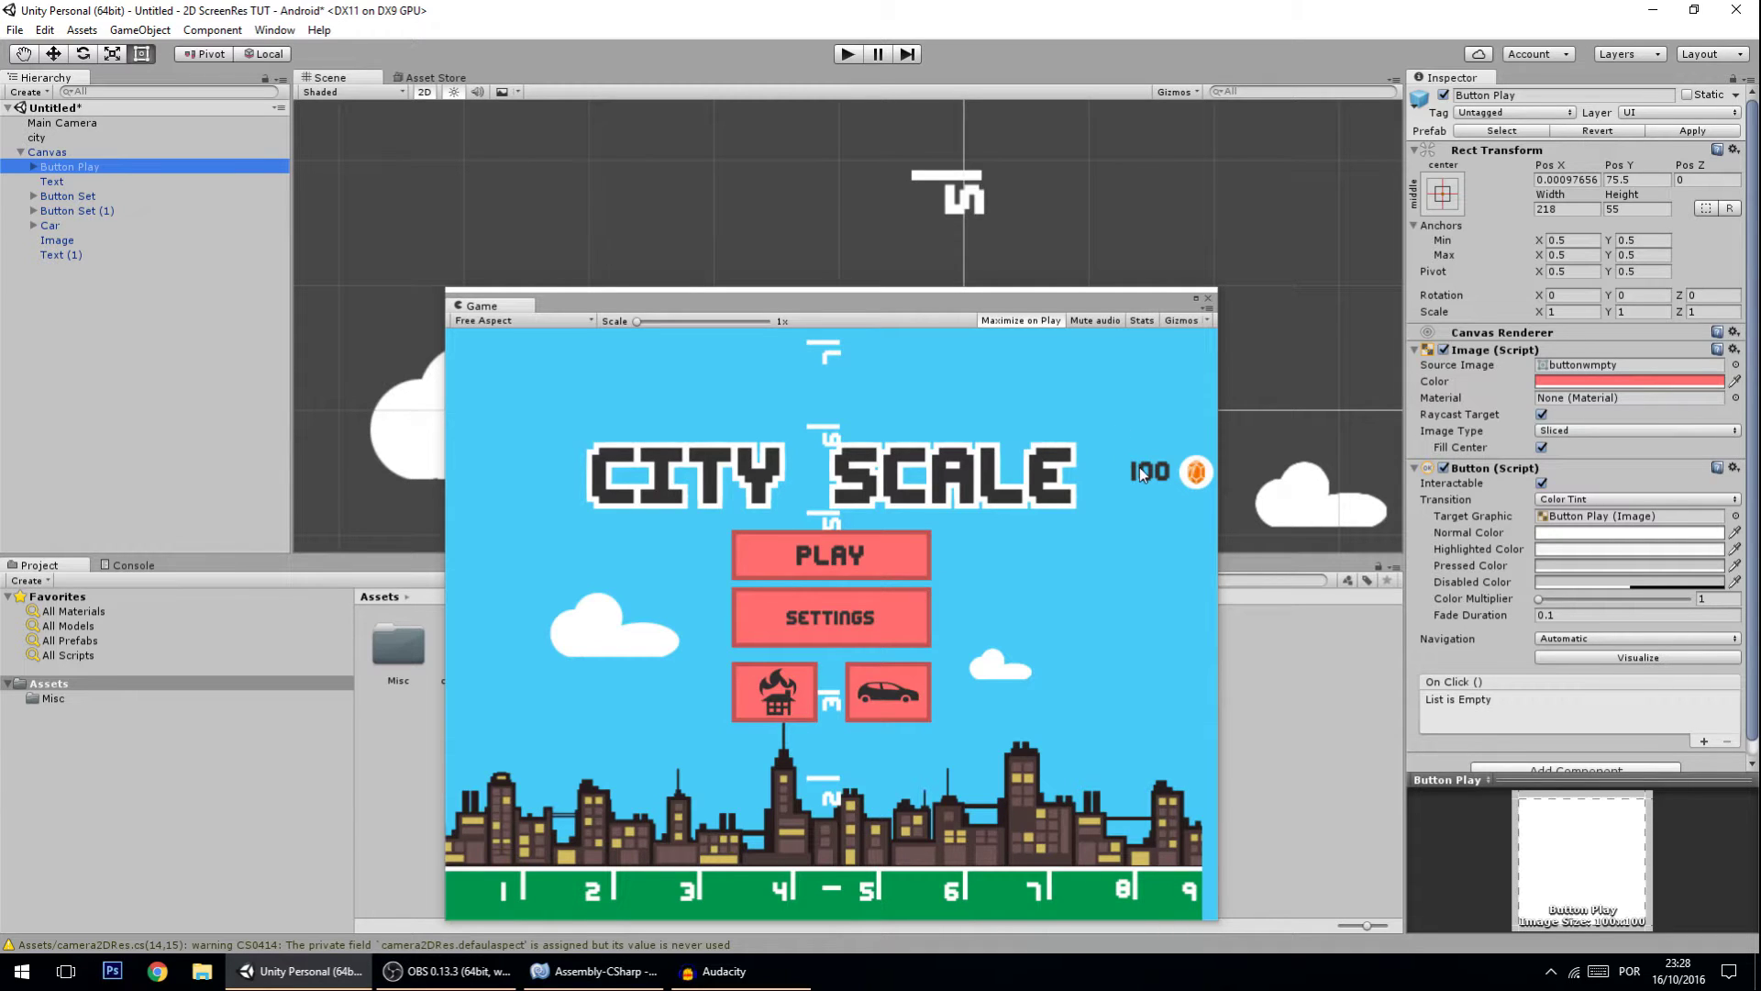
pyautogui.moveTo(936, 295); pyautogui.dragTo(815, 188)
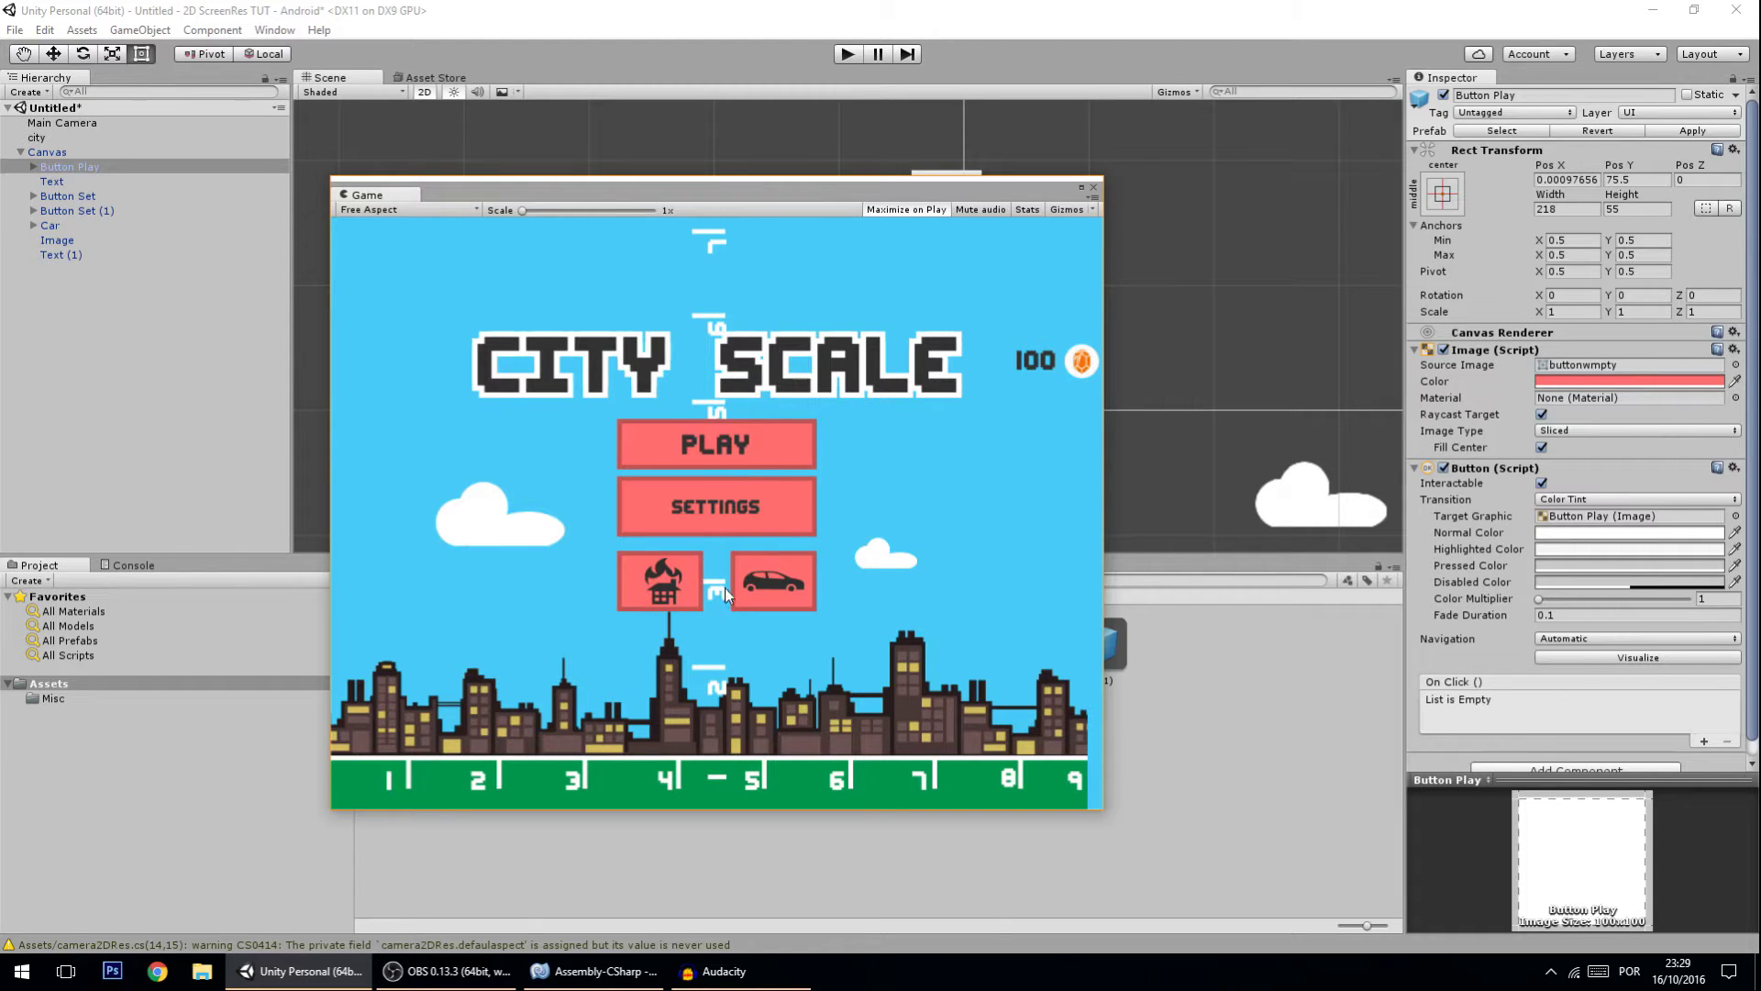
pyautogui.moveTo(754, 189); pyautogui.dragTo(877, 190)
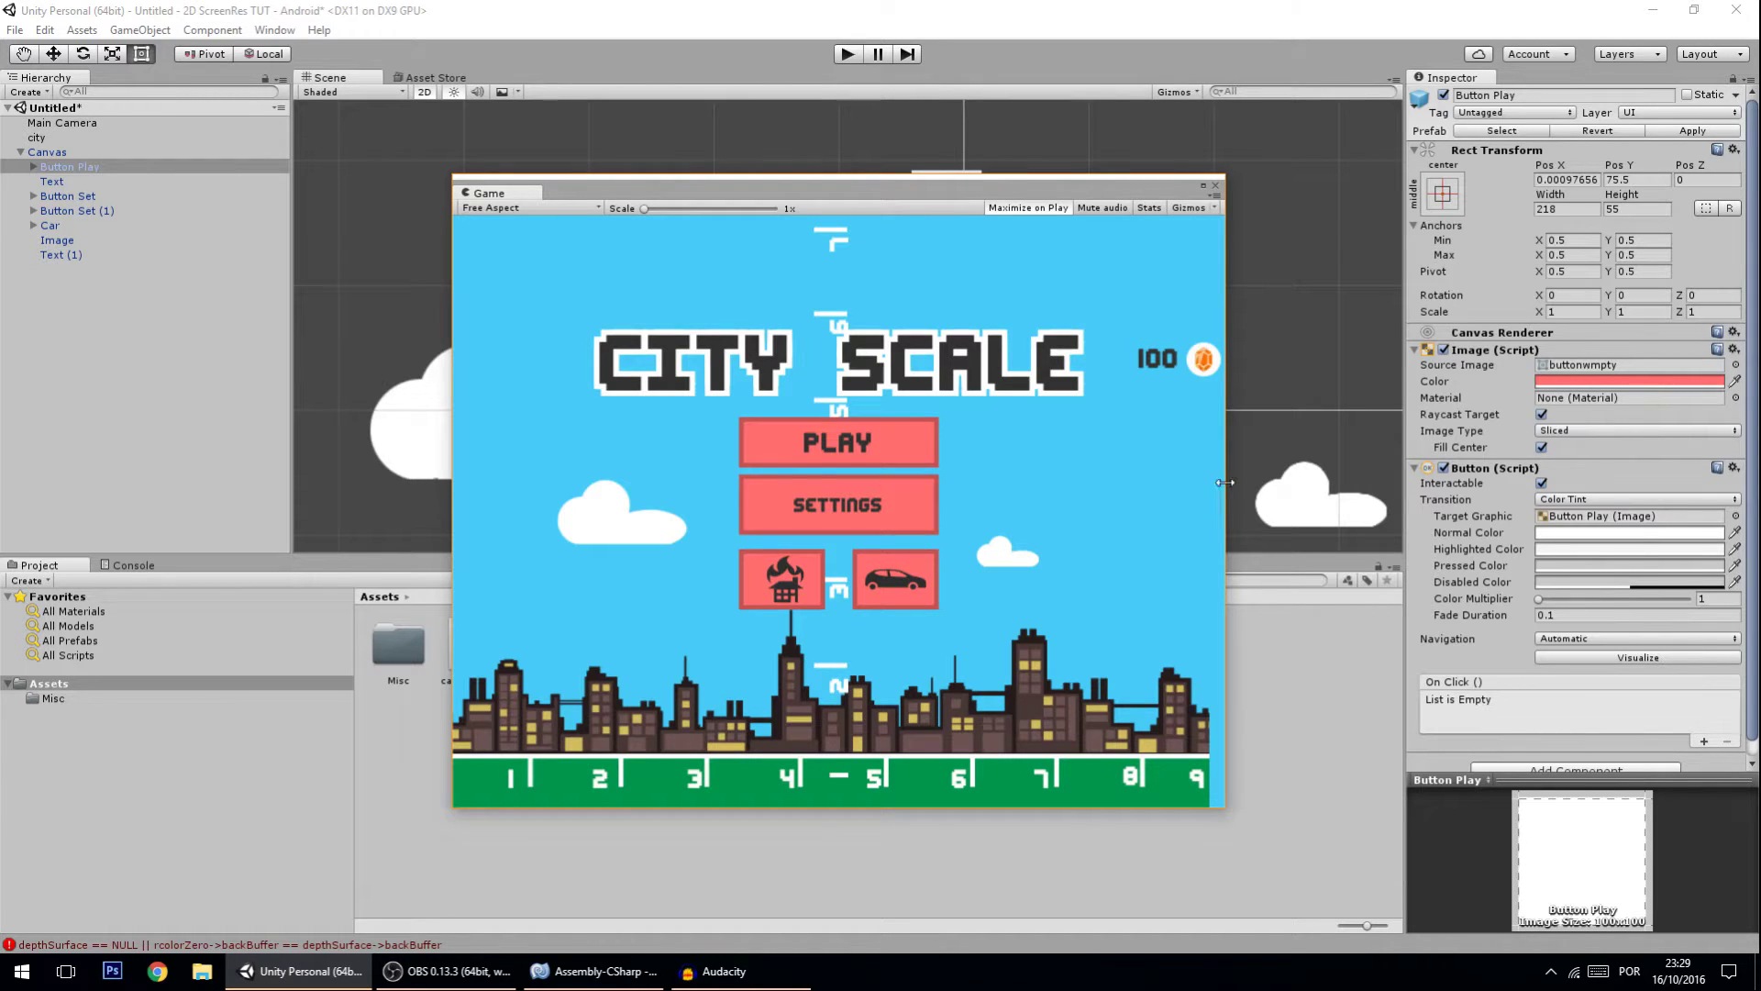
pyautogui.moveTo(1219, 479)
pyautogui.mouseDown()
pyautogui.moveTo(641, 464)
pyautogui.moveTo(1213, 479)
pyautogui.mouseUp()
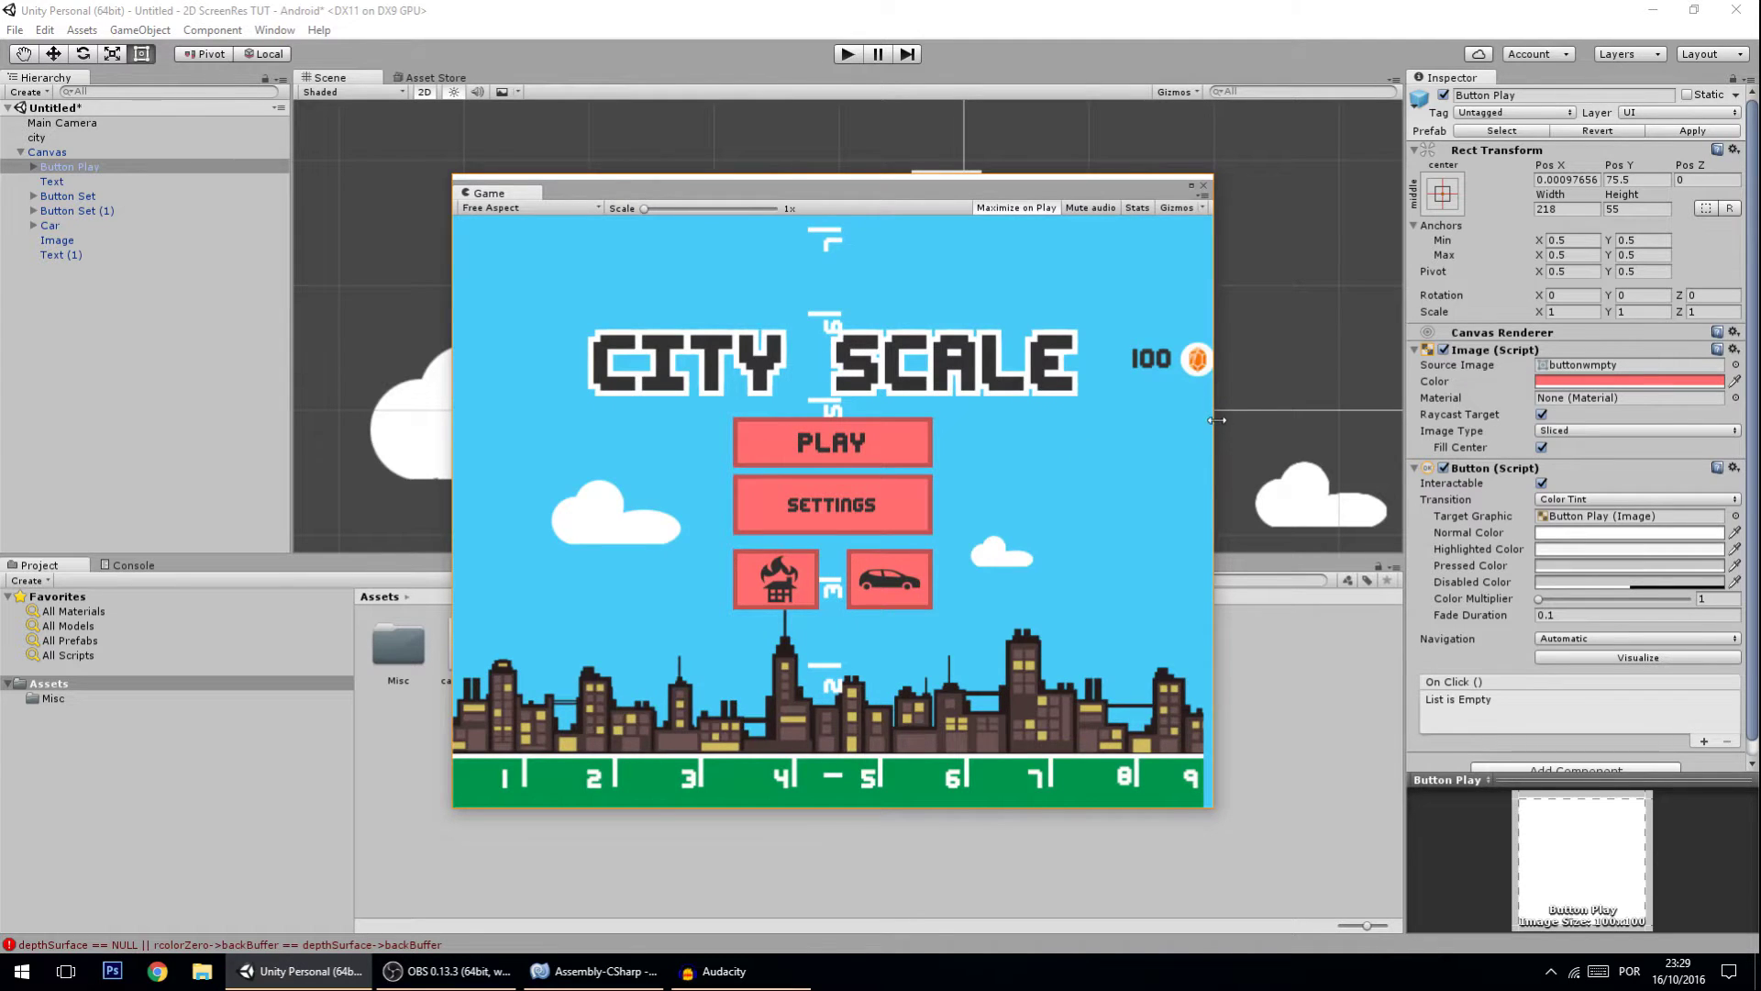
pyautogui.moveTo(1212, 427); pyautogui.dragTo(1276, 374)
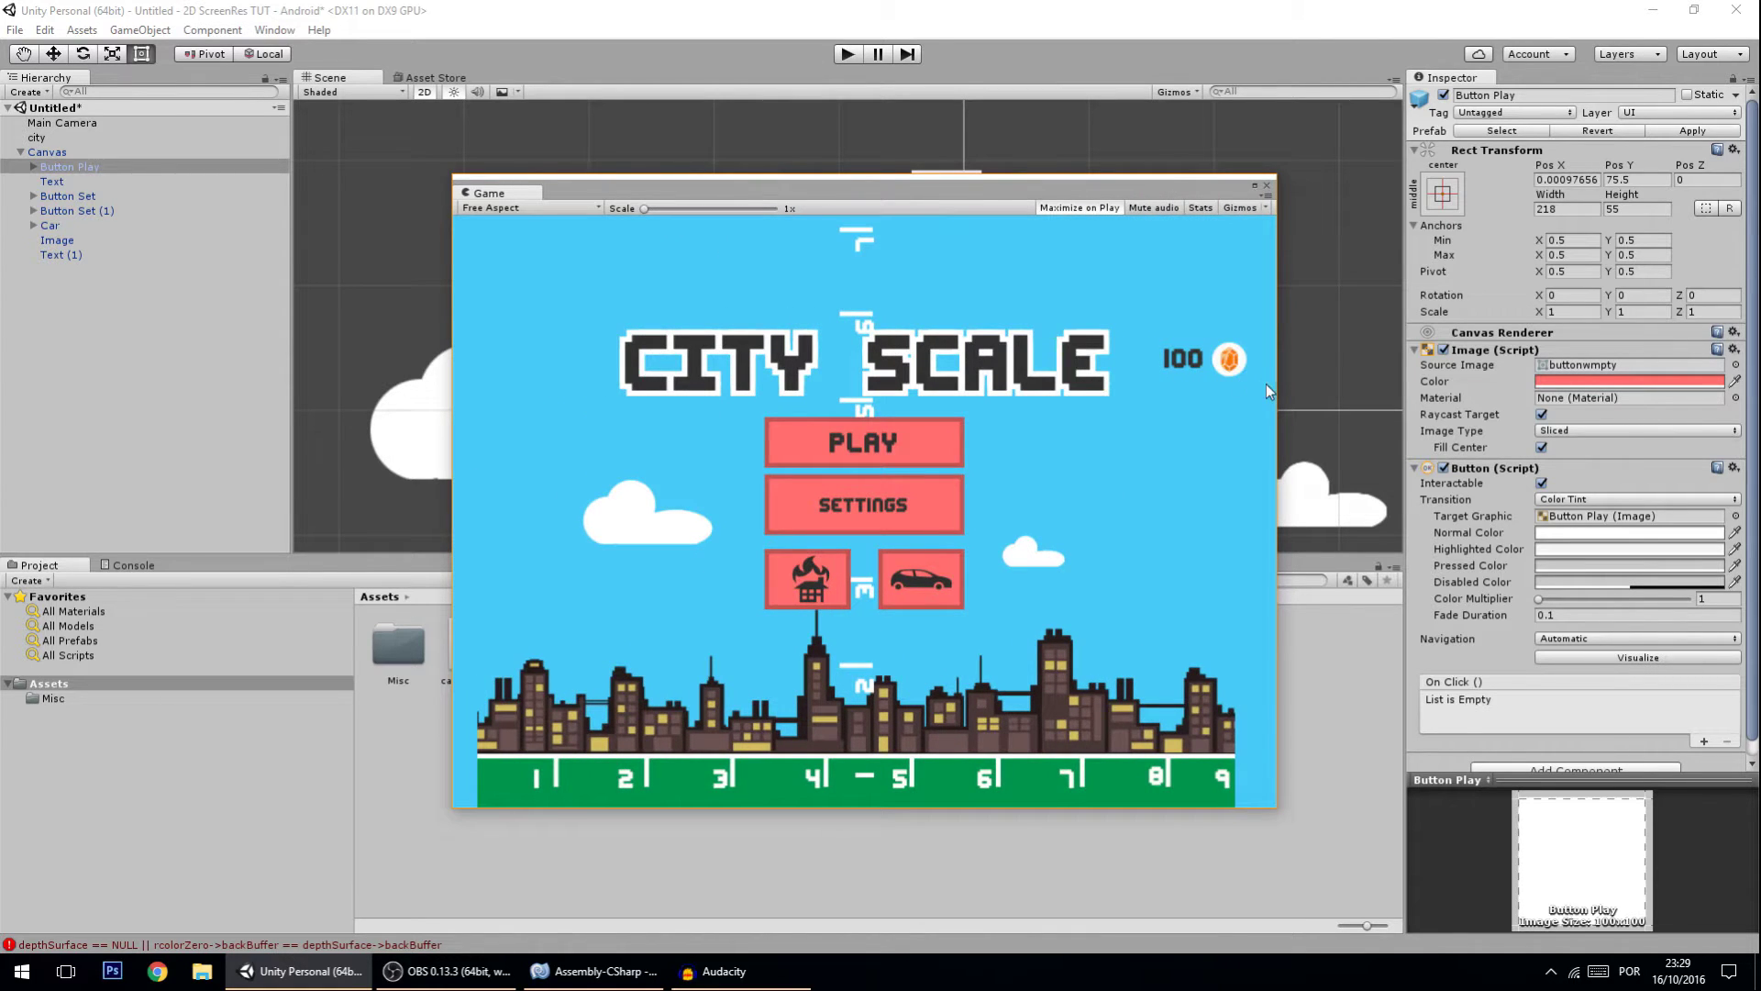
pyautogui.click(91, 152)
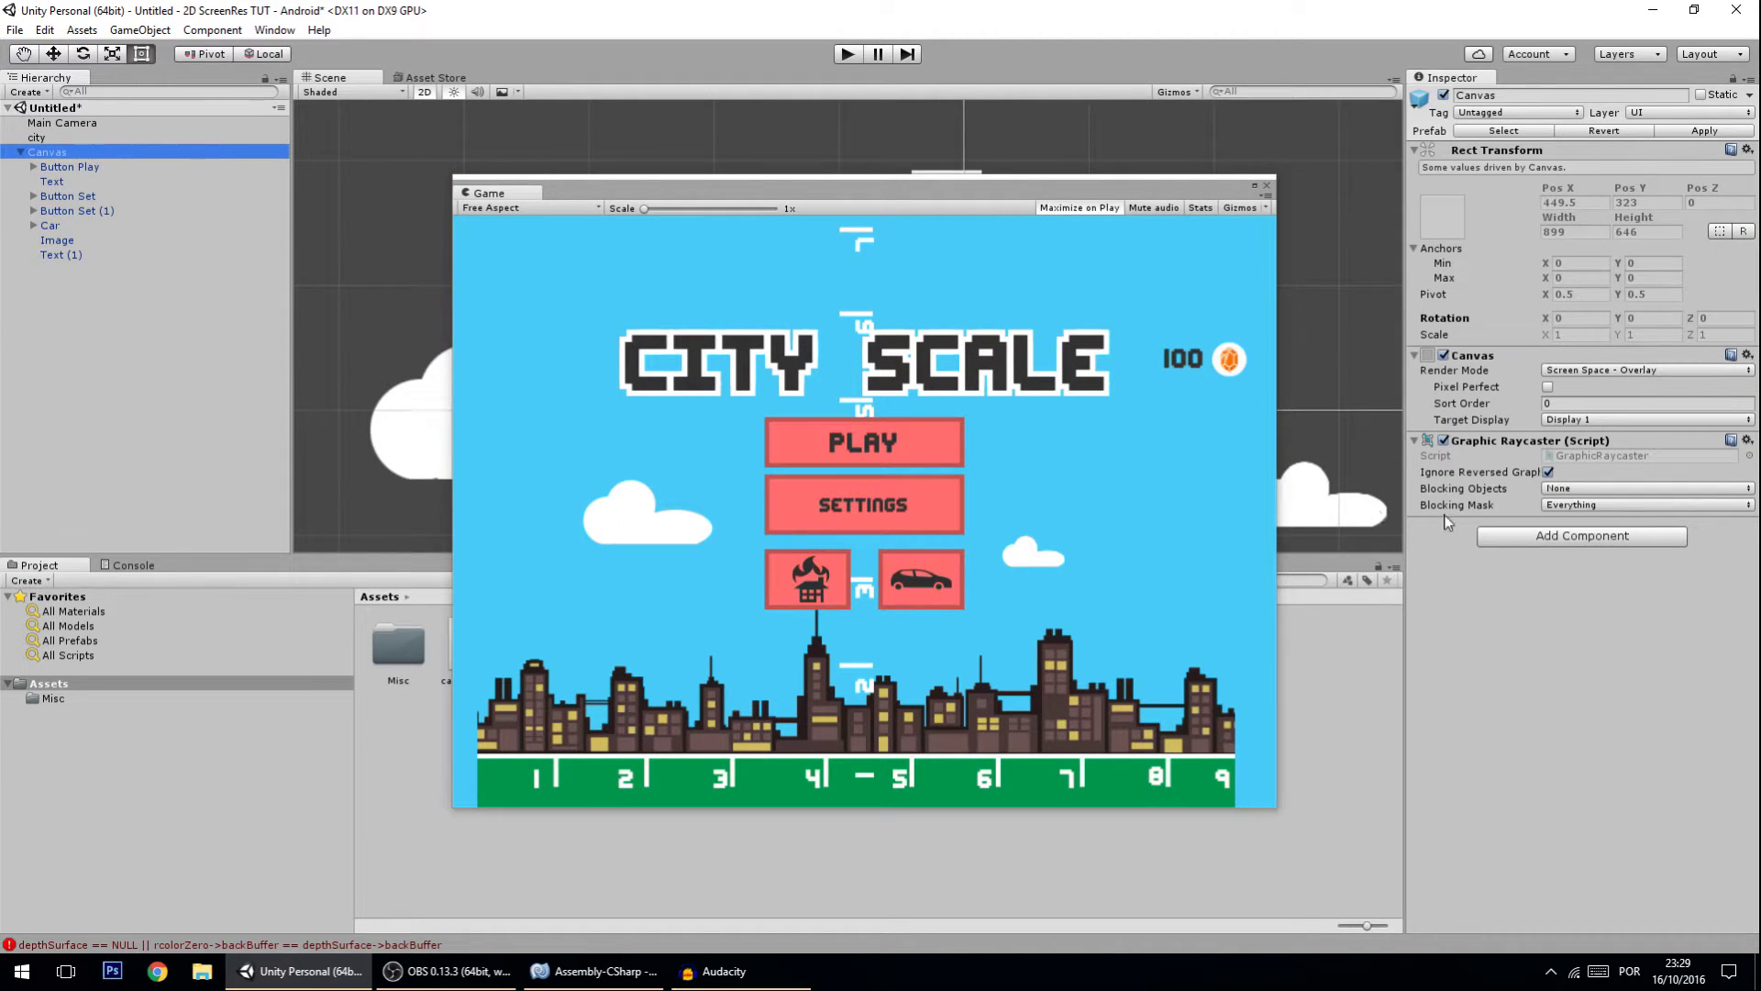
# - Add a Canvas Scaler set to Scale With Screen Size at 800 × 600, matching width or height
pyautogui.click(1545, 536)
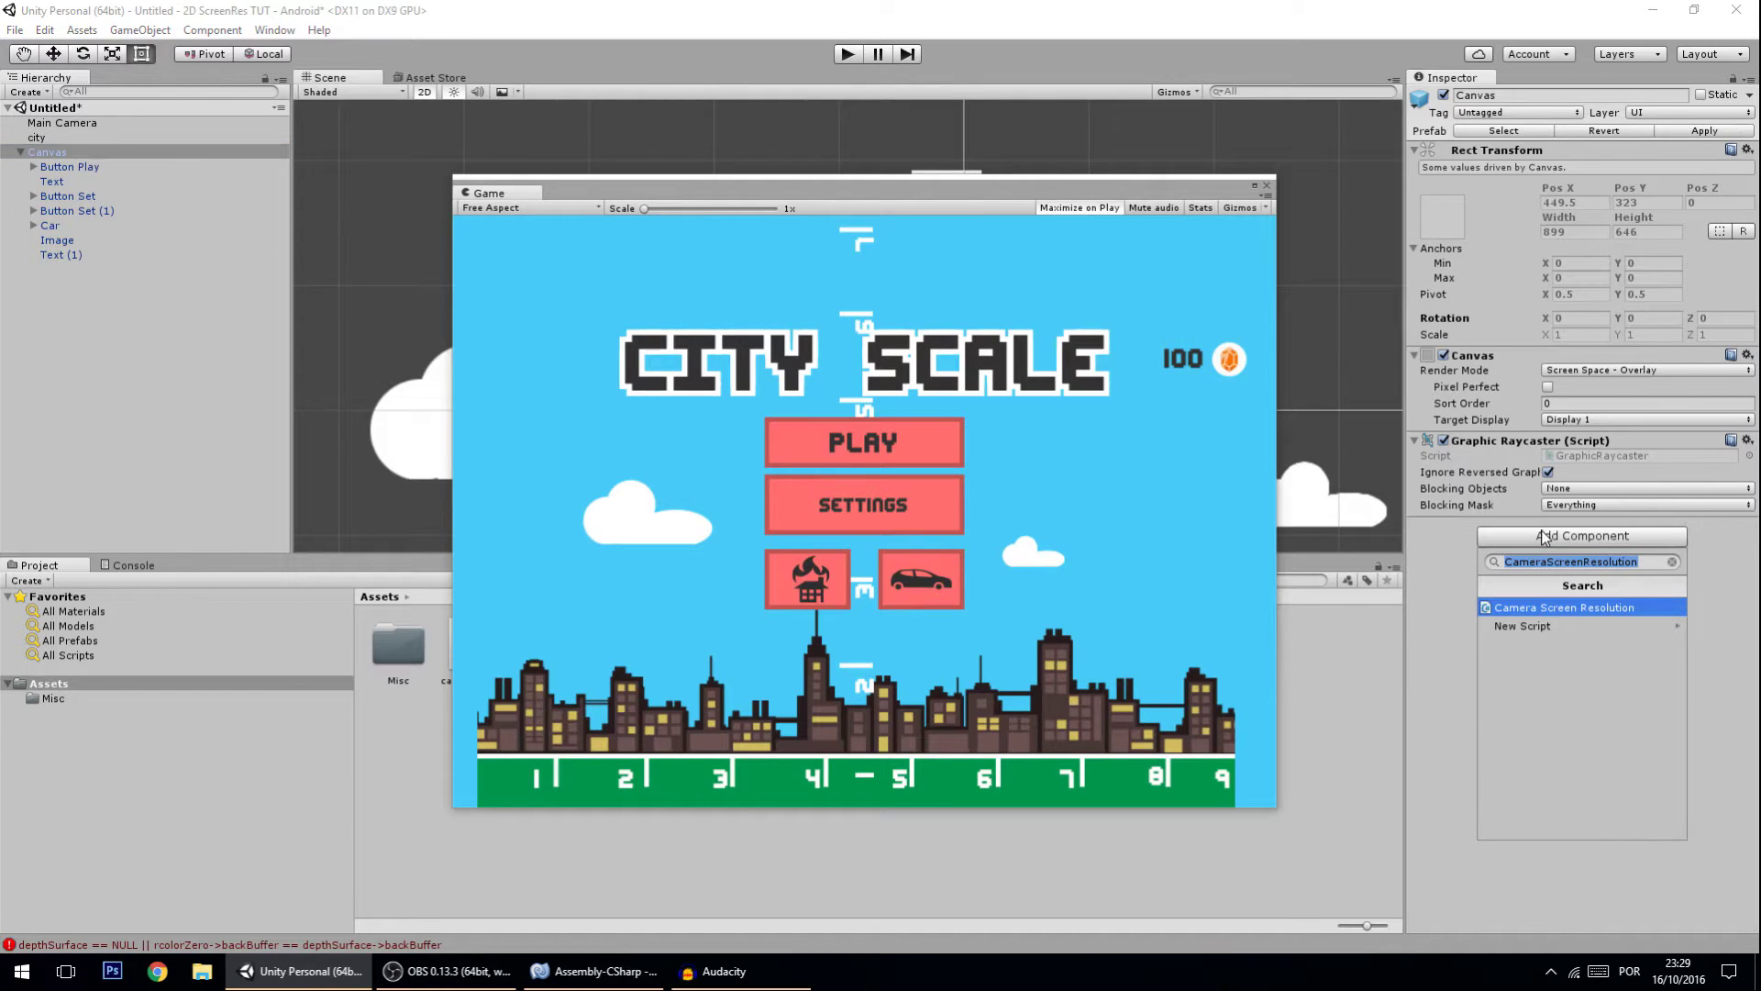
pyautogui.write('can')
pyautogui.press('Down')
pyautogui.press('Down')
pyautogui.press('Down')
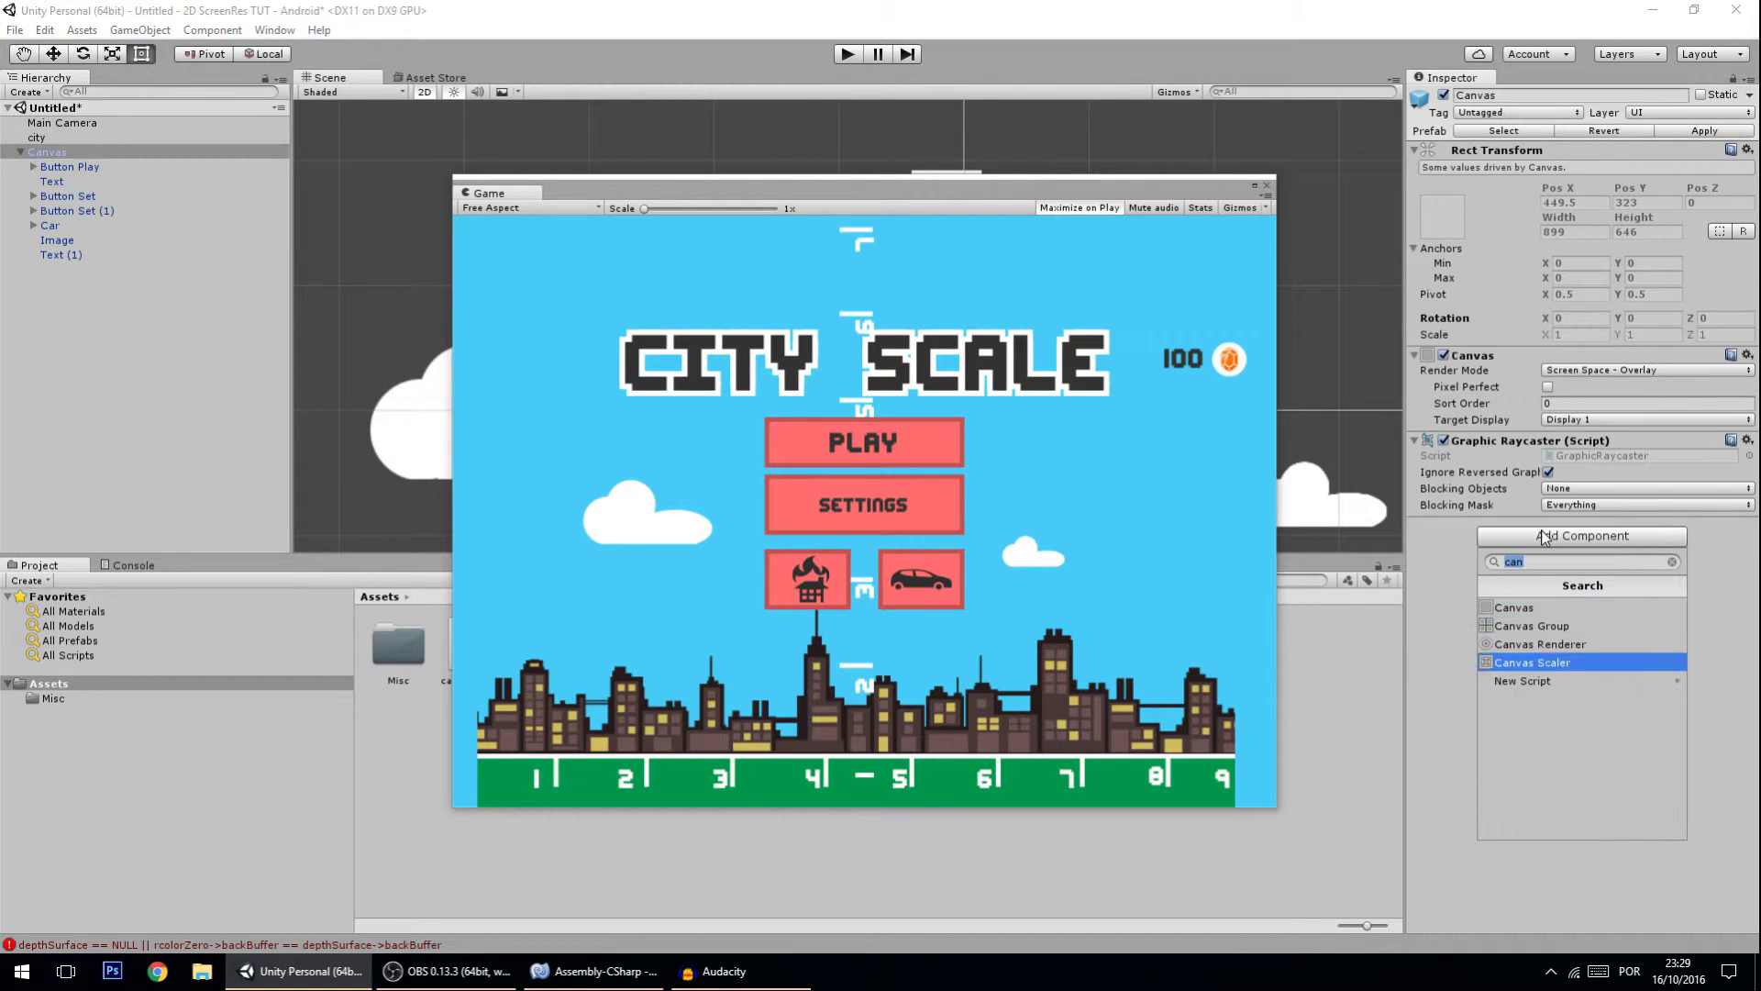
pyautogui.press('Return')
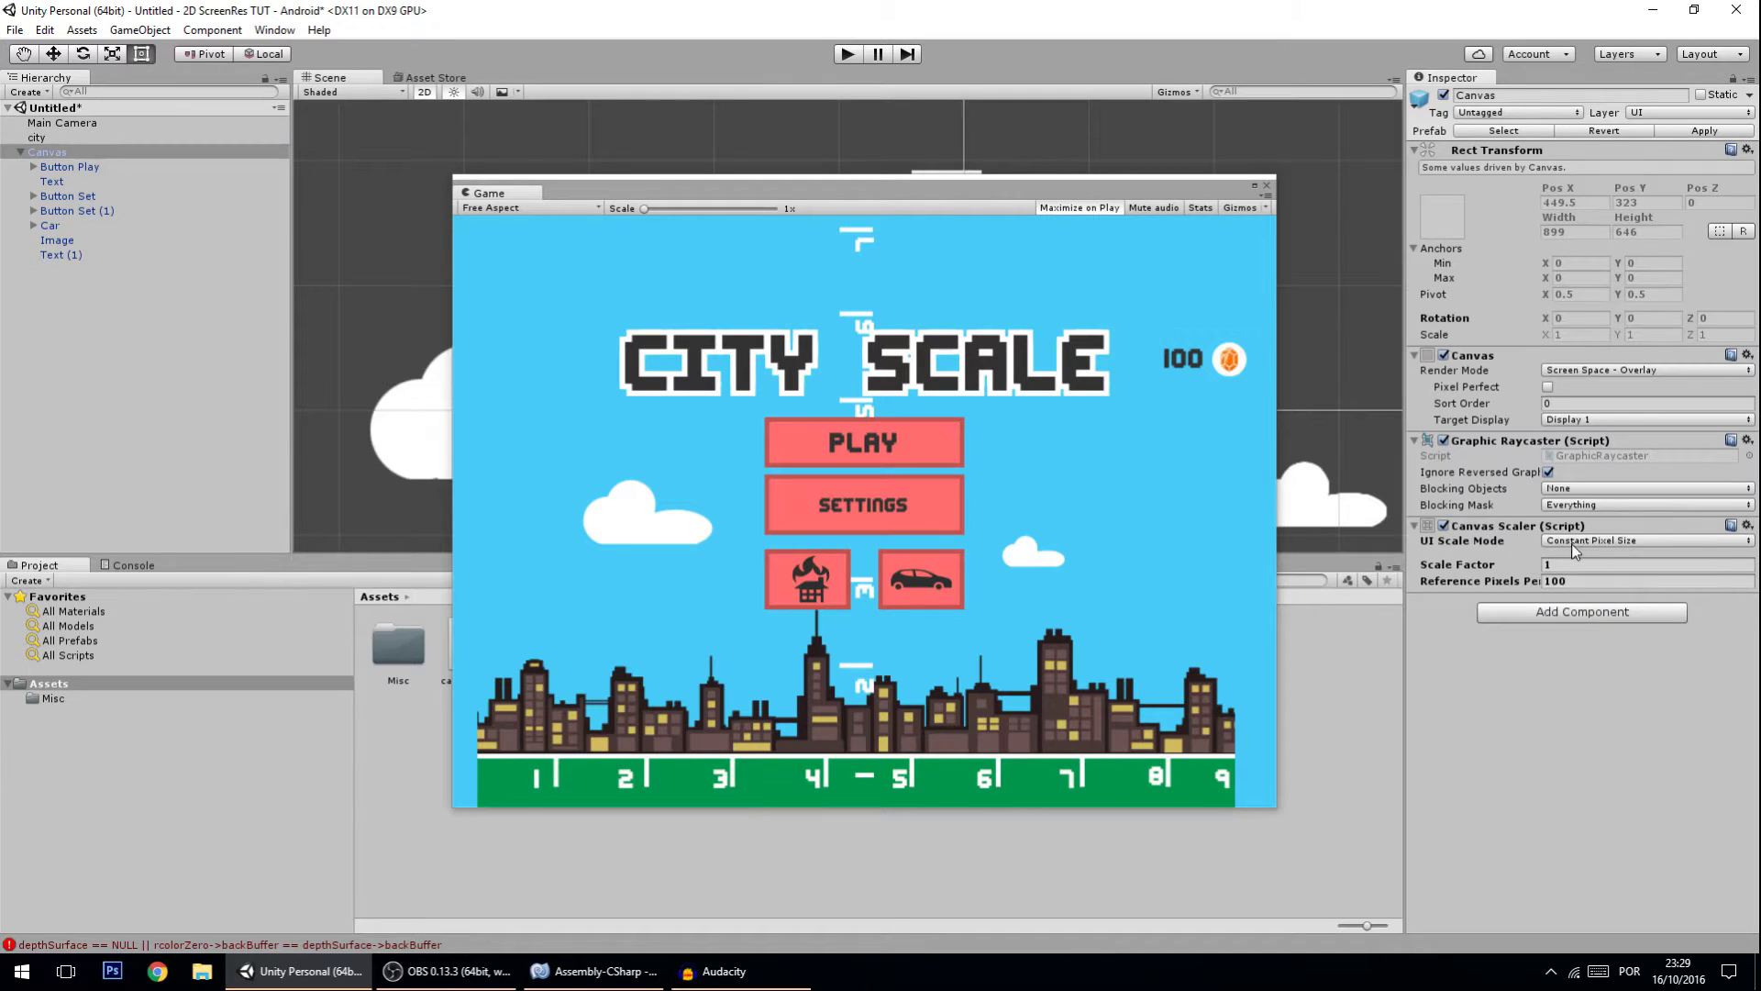
pyautogui.click(1571, 541)
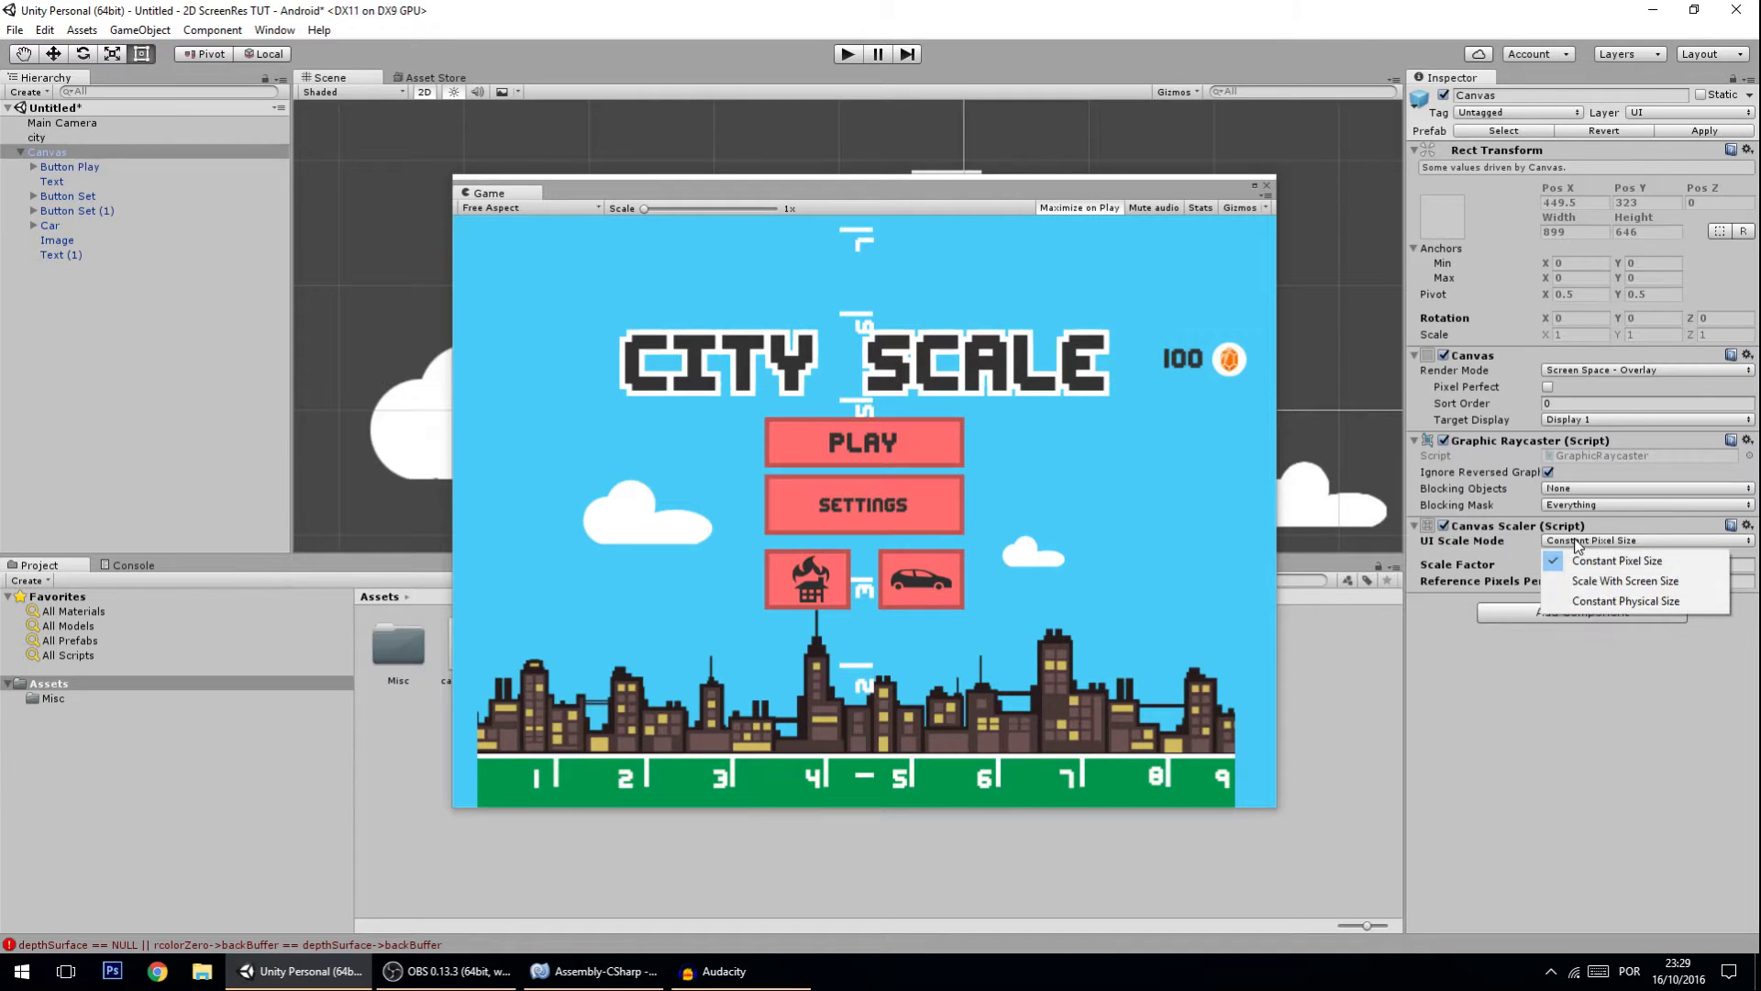
pyautogui.click(1608, 584)
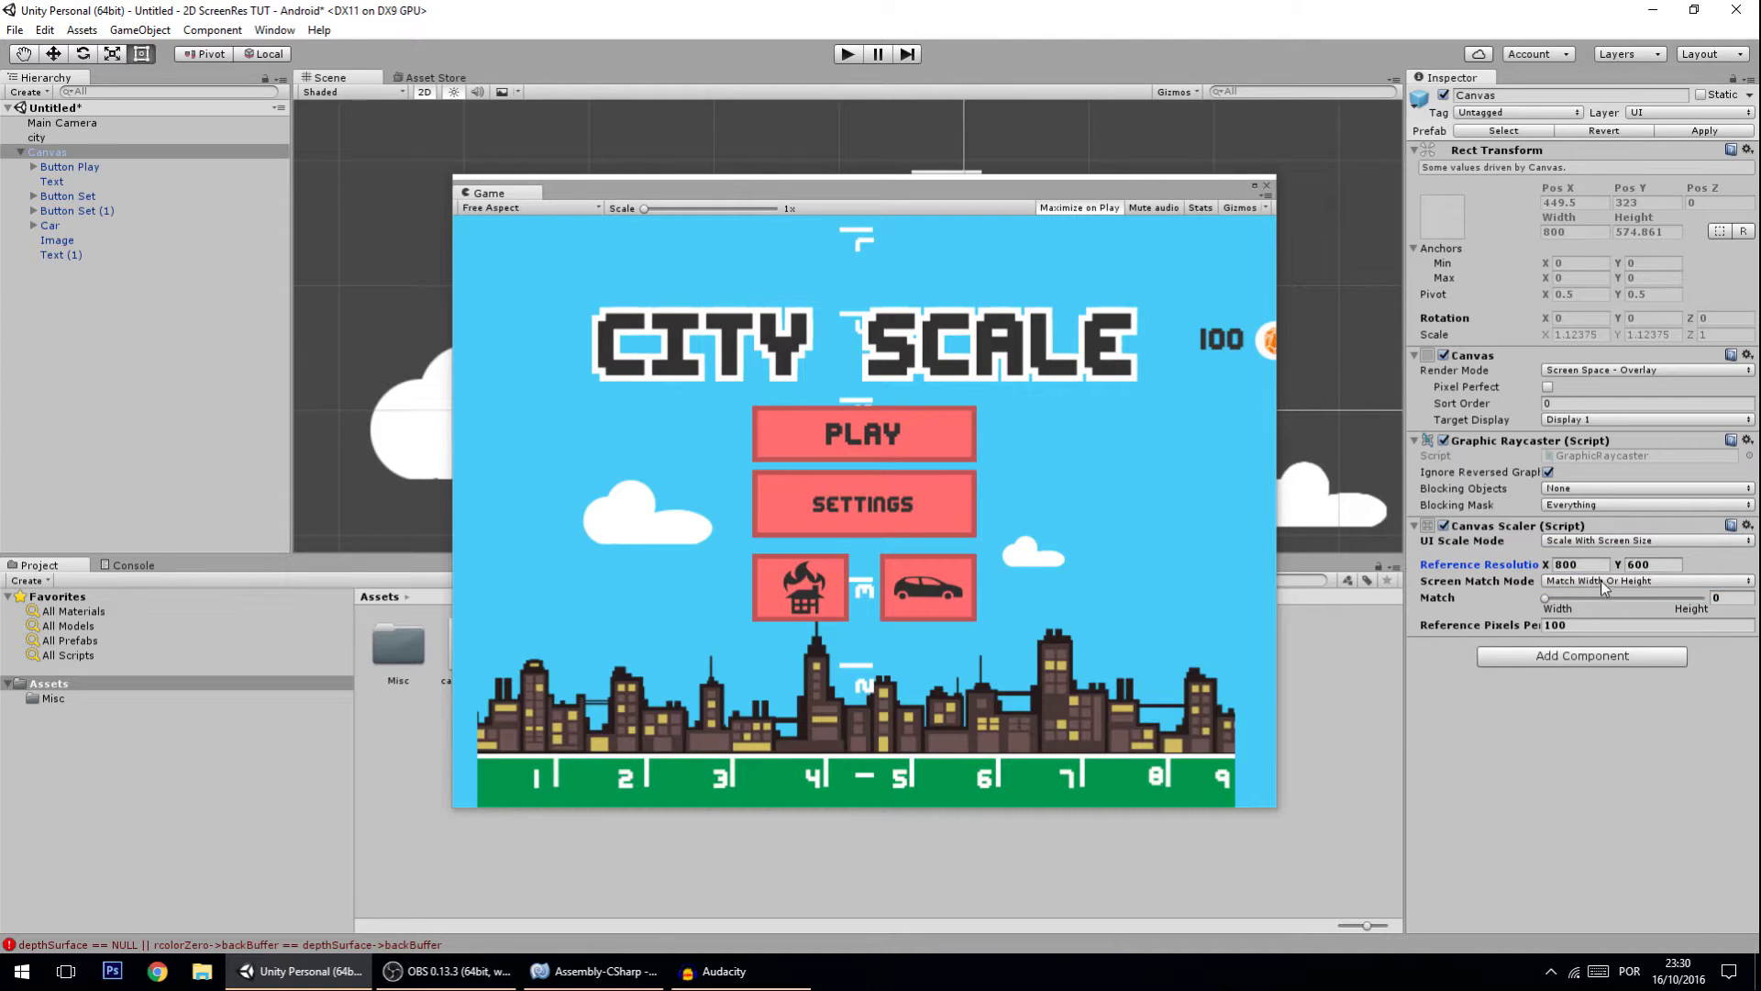
pyautogui.click(1602, 584)
pyautogui.click(1602, 584)
pyautogui.click(1601, 584)
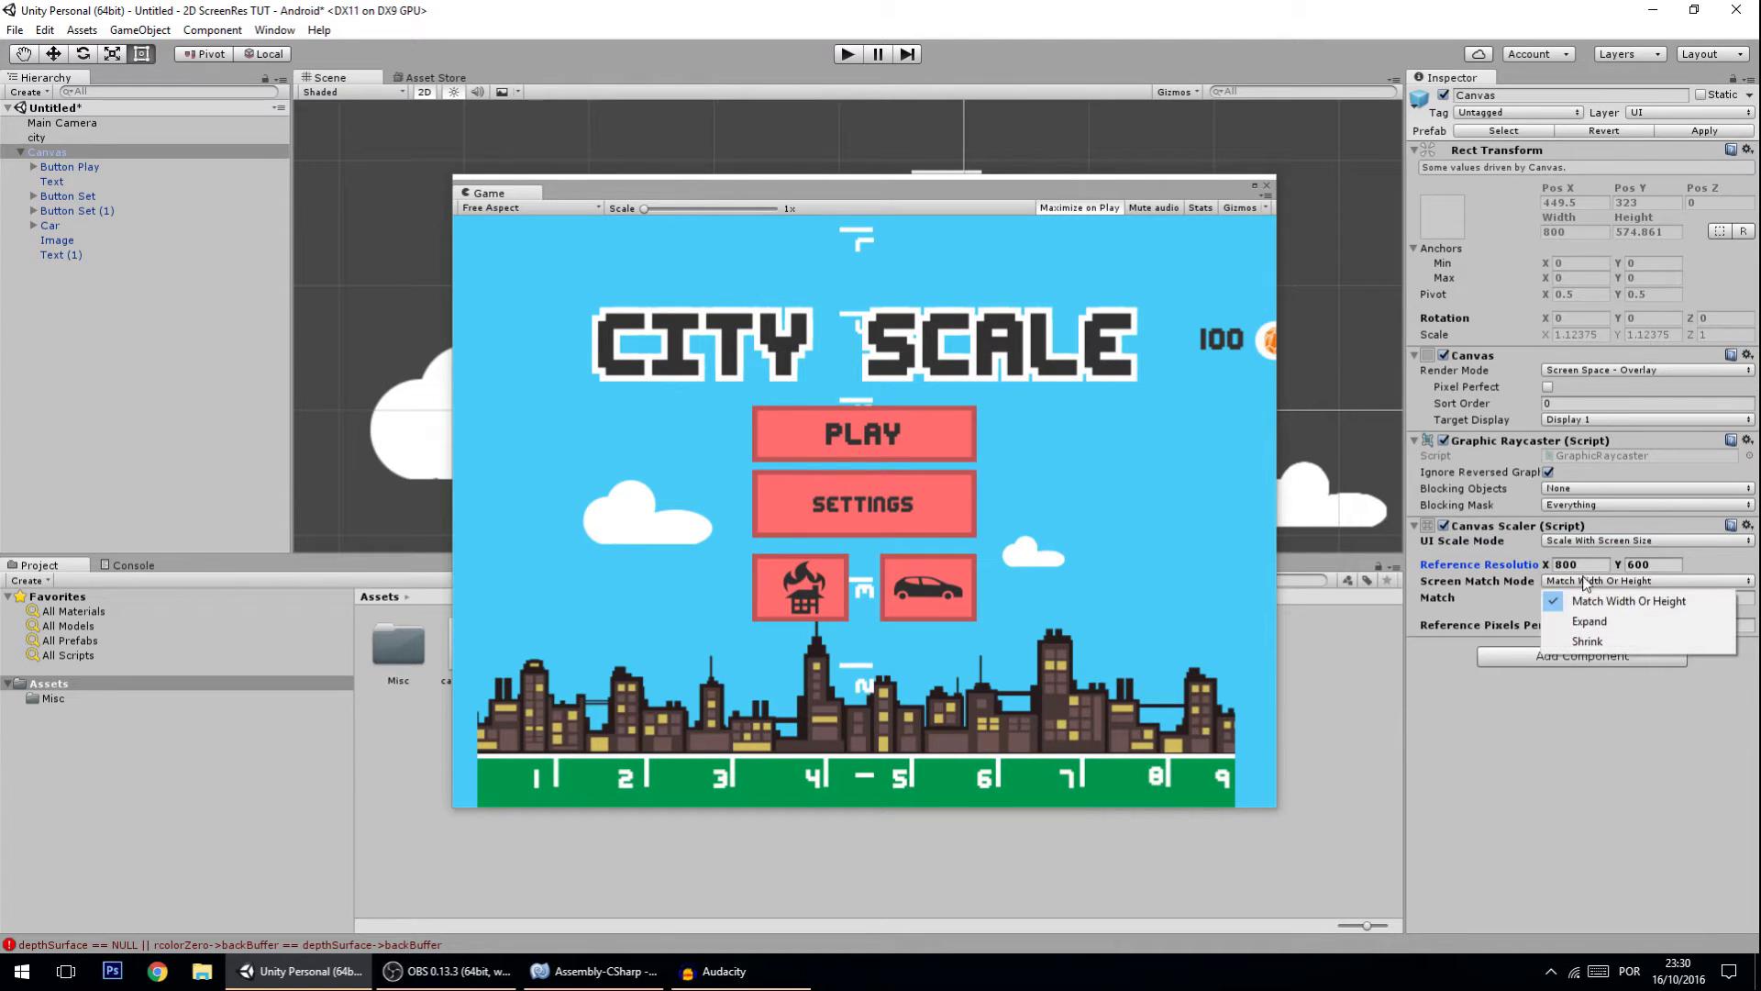
pyautogui.click(1590, 582)
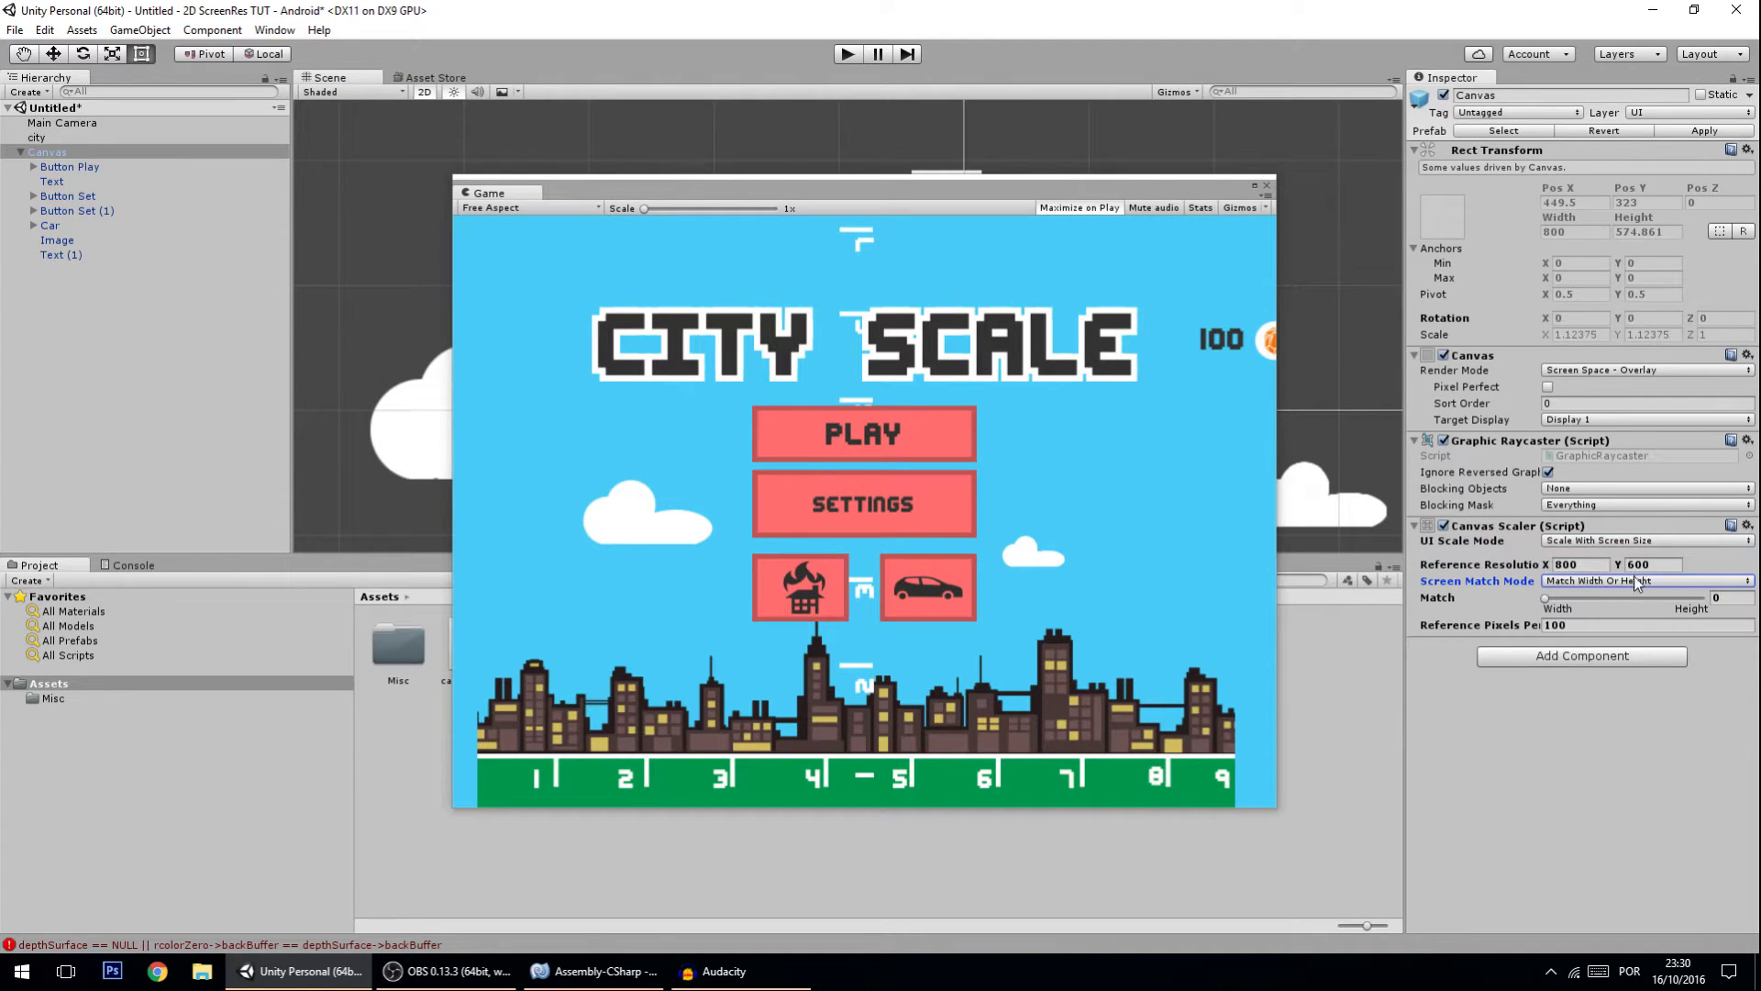
# - Shift the Canvas Scaler Match slider while narrowing and widening the Game preview to test scaling
pyautogui.moveTo(1556, 598)
pyautogui.mouseDown()
pyautogui.moveTo(1684, 597)
pyautogui.moveTo(1541, 587)
pyautogui.mouseUp()
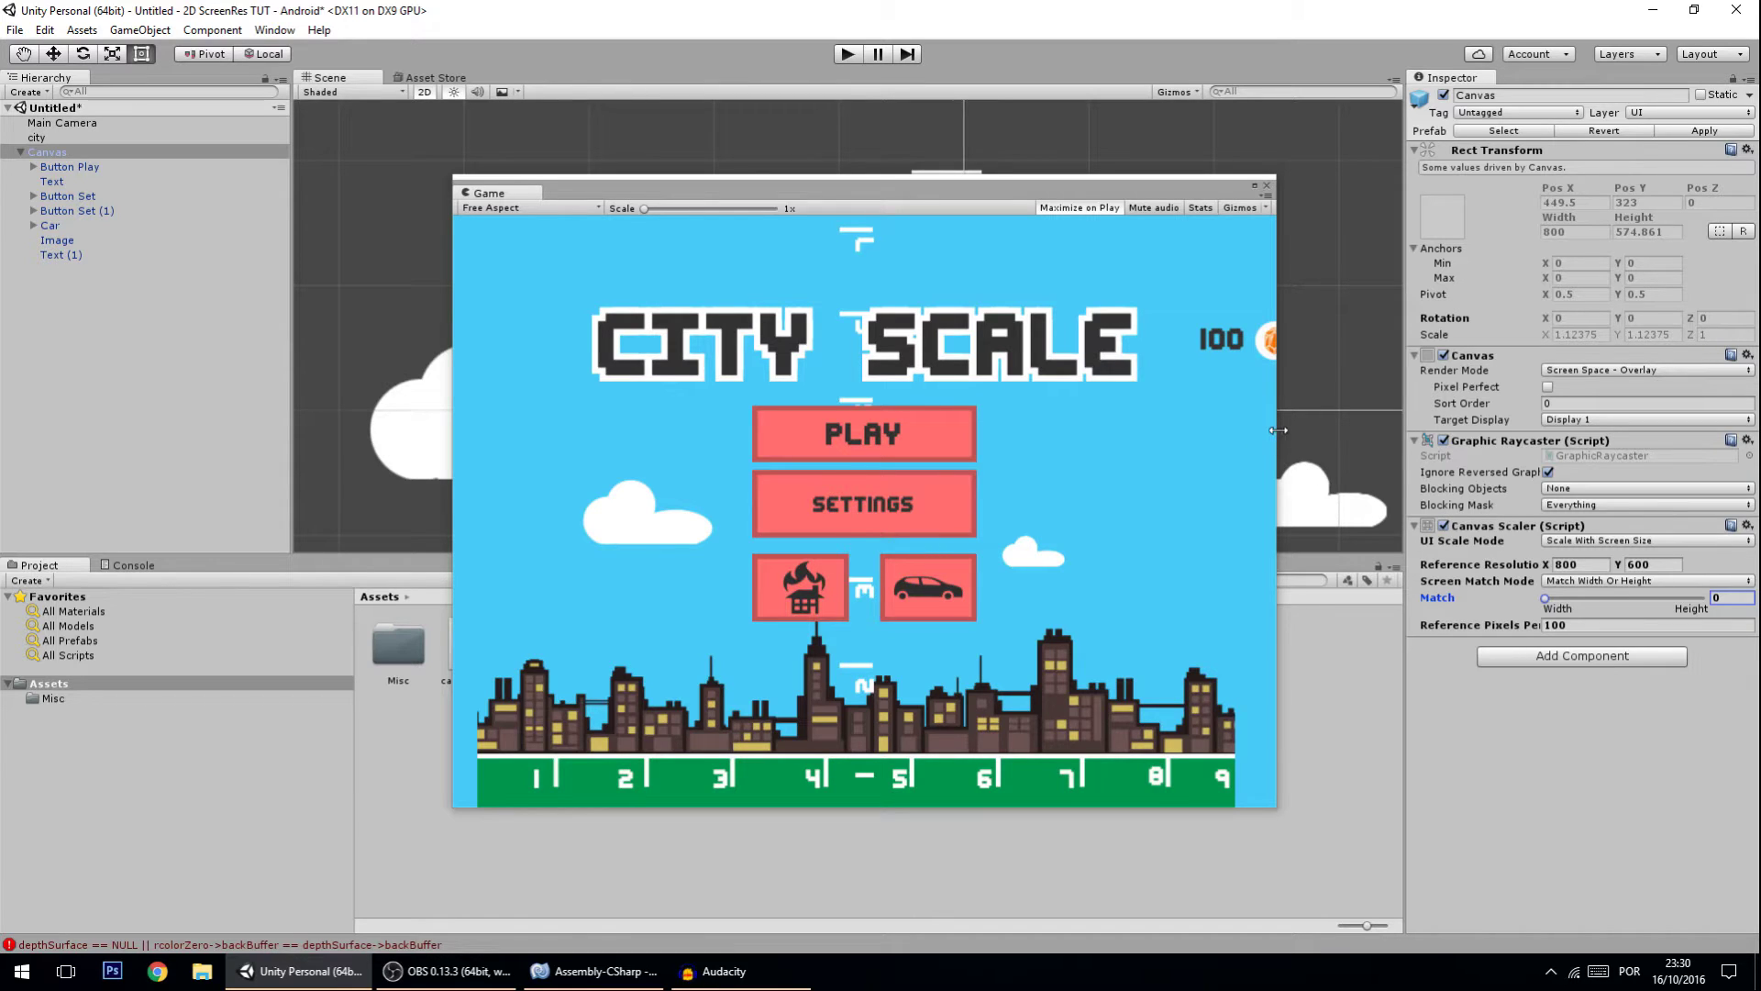
pyautogui.moveTo(1276, 429); pyautogui.dragTo(778, 394)
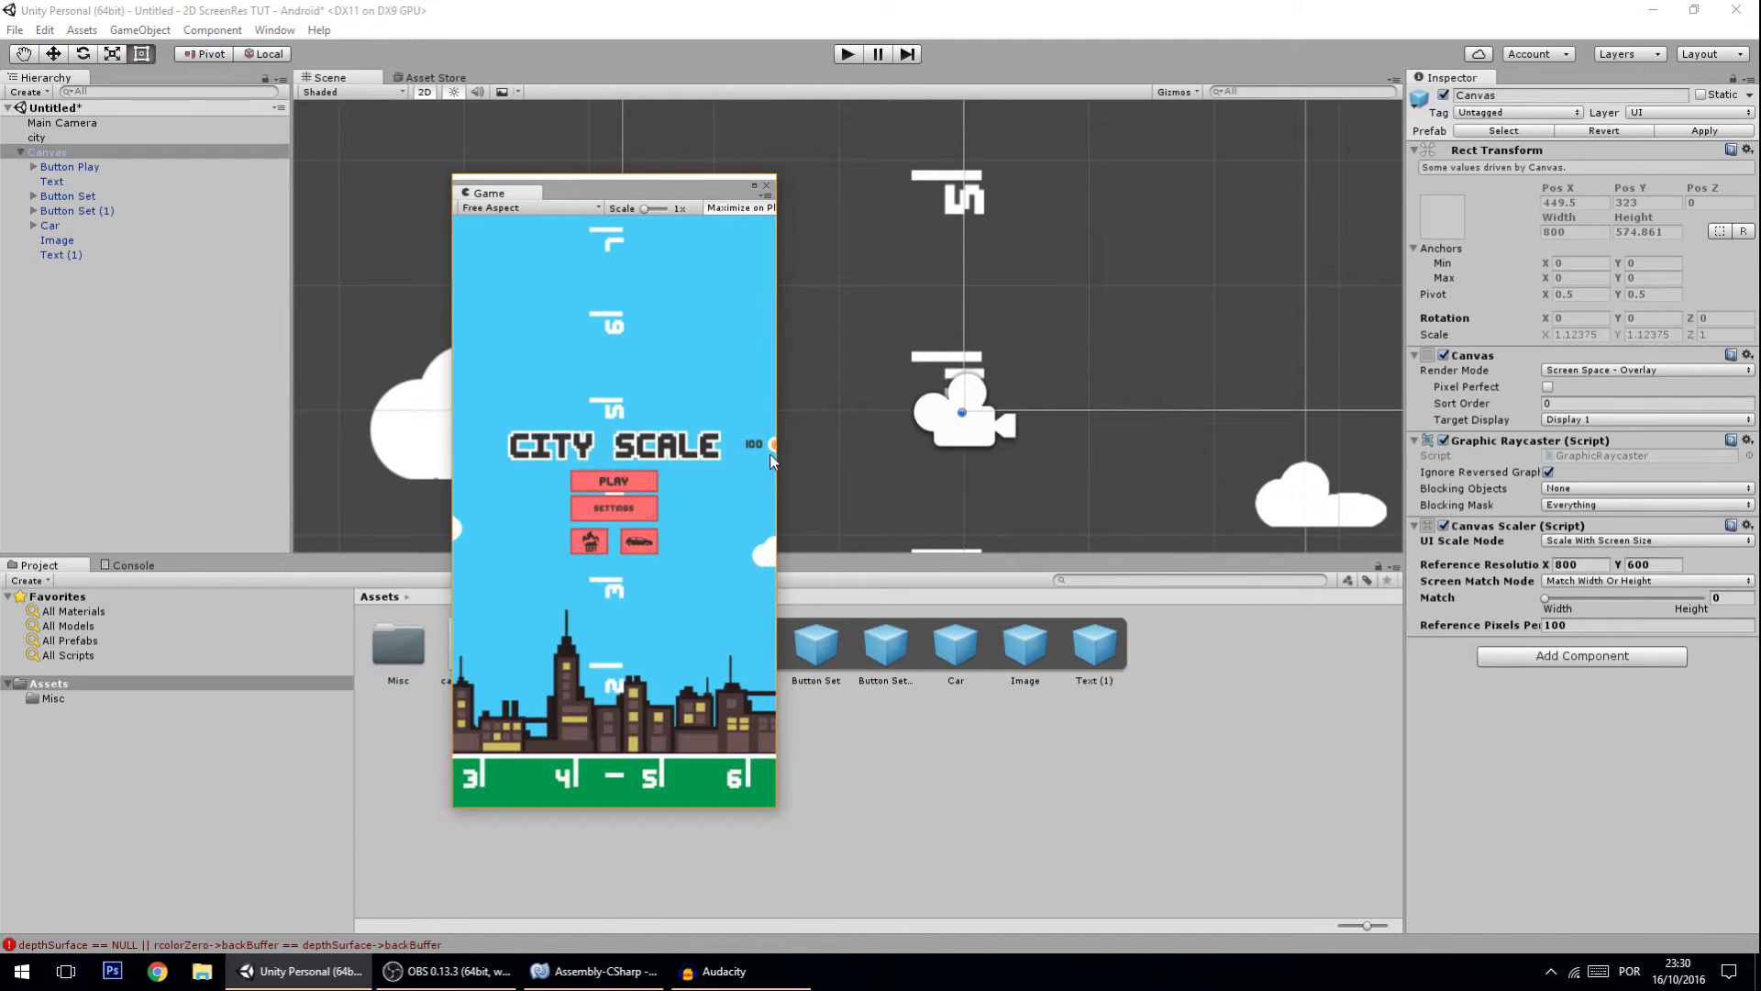
pyautogui.moveTo(775, 453); pyautogui.dragTo(1321, 511)
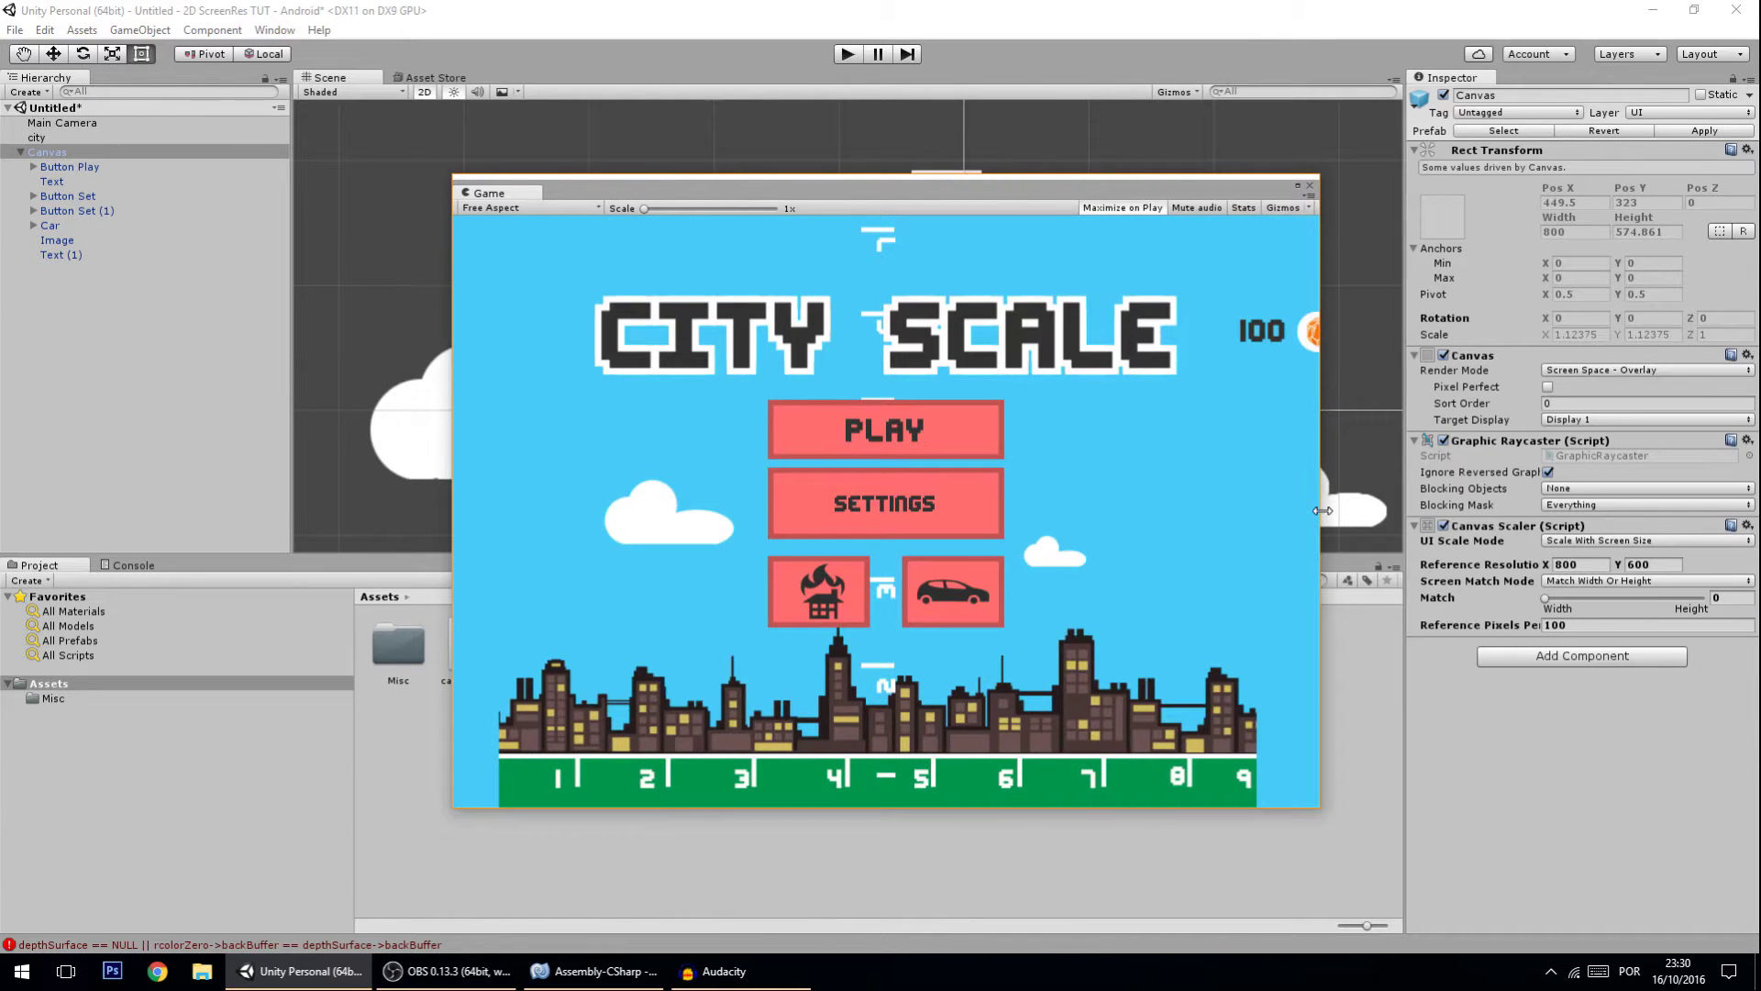
pyautogui.moveTo(1545, 597); pyautogui.dragTo(1465, 612)
pyautogui.moveTo(1318, 482); pyautogui.dragTo(745, 468)
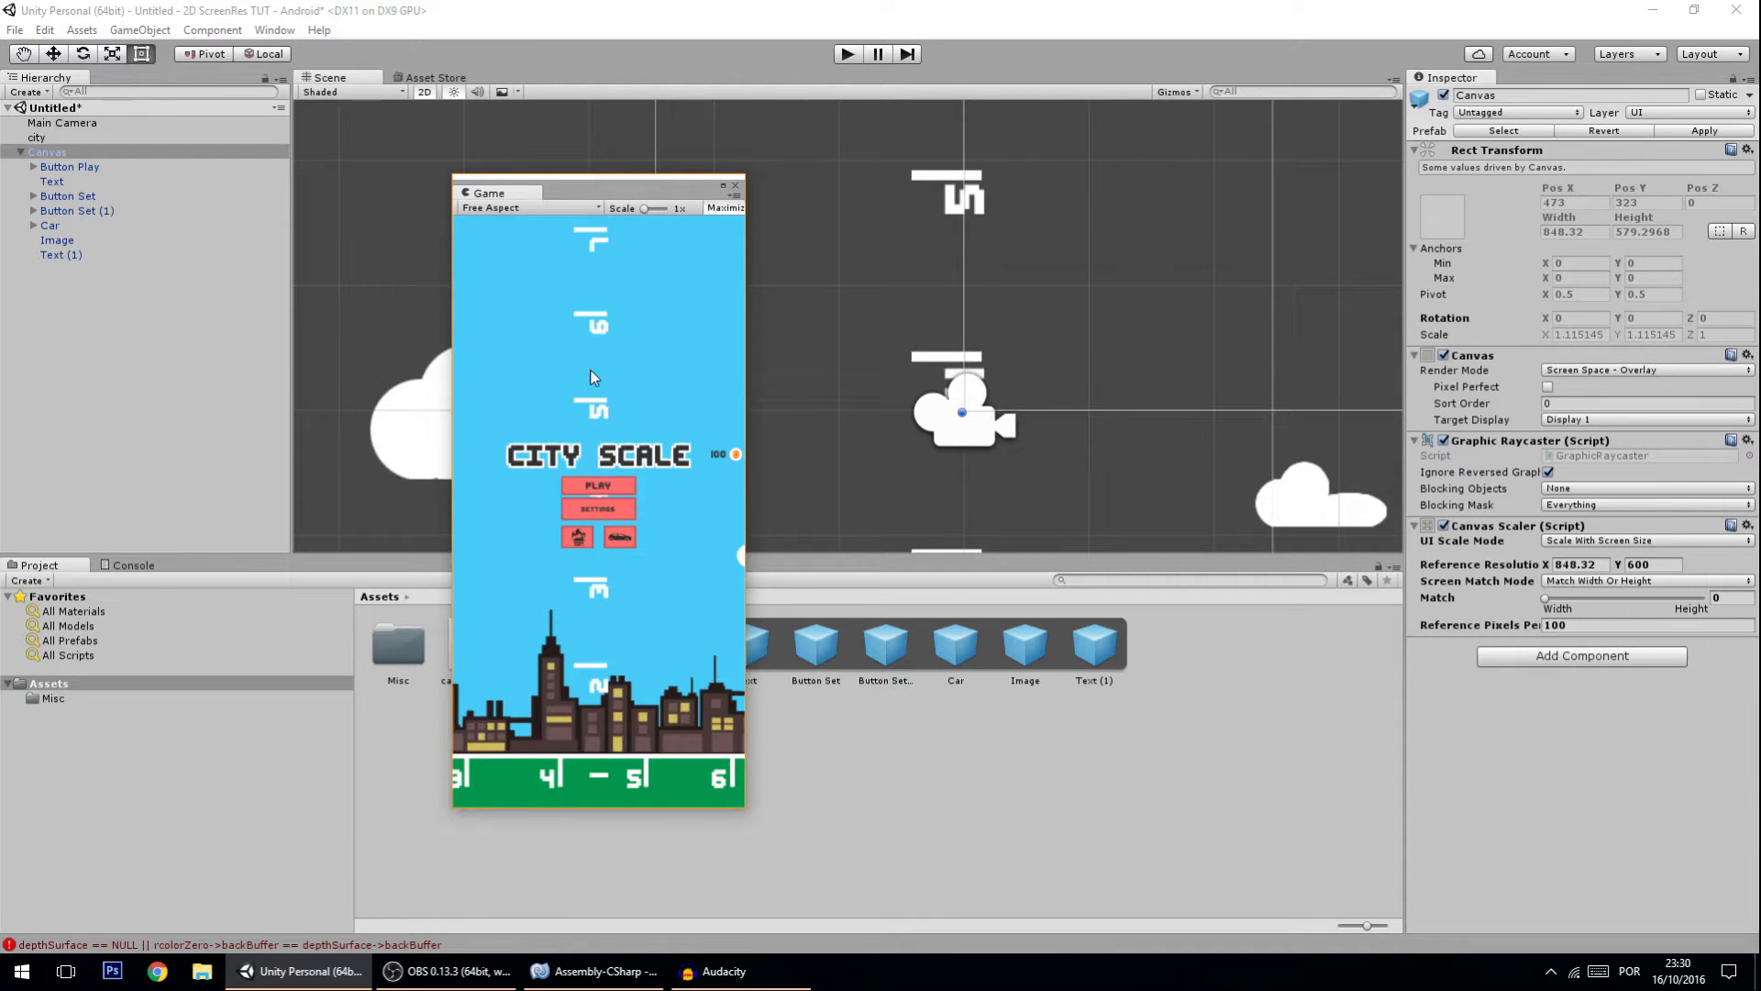
pyautogui.click(547, 208)
# - Preview the menu at HVGA Portrait (320x480) and HVGA Landscape (480x320)
pyautogui.click(541, 254)
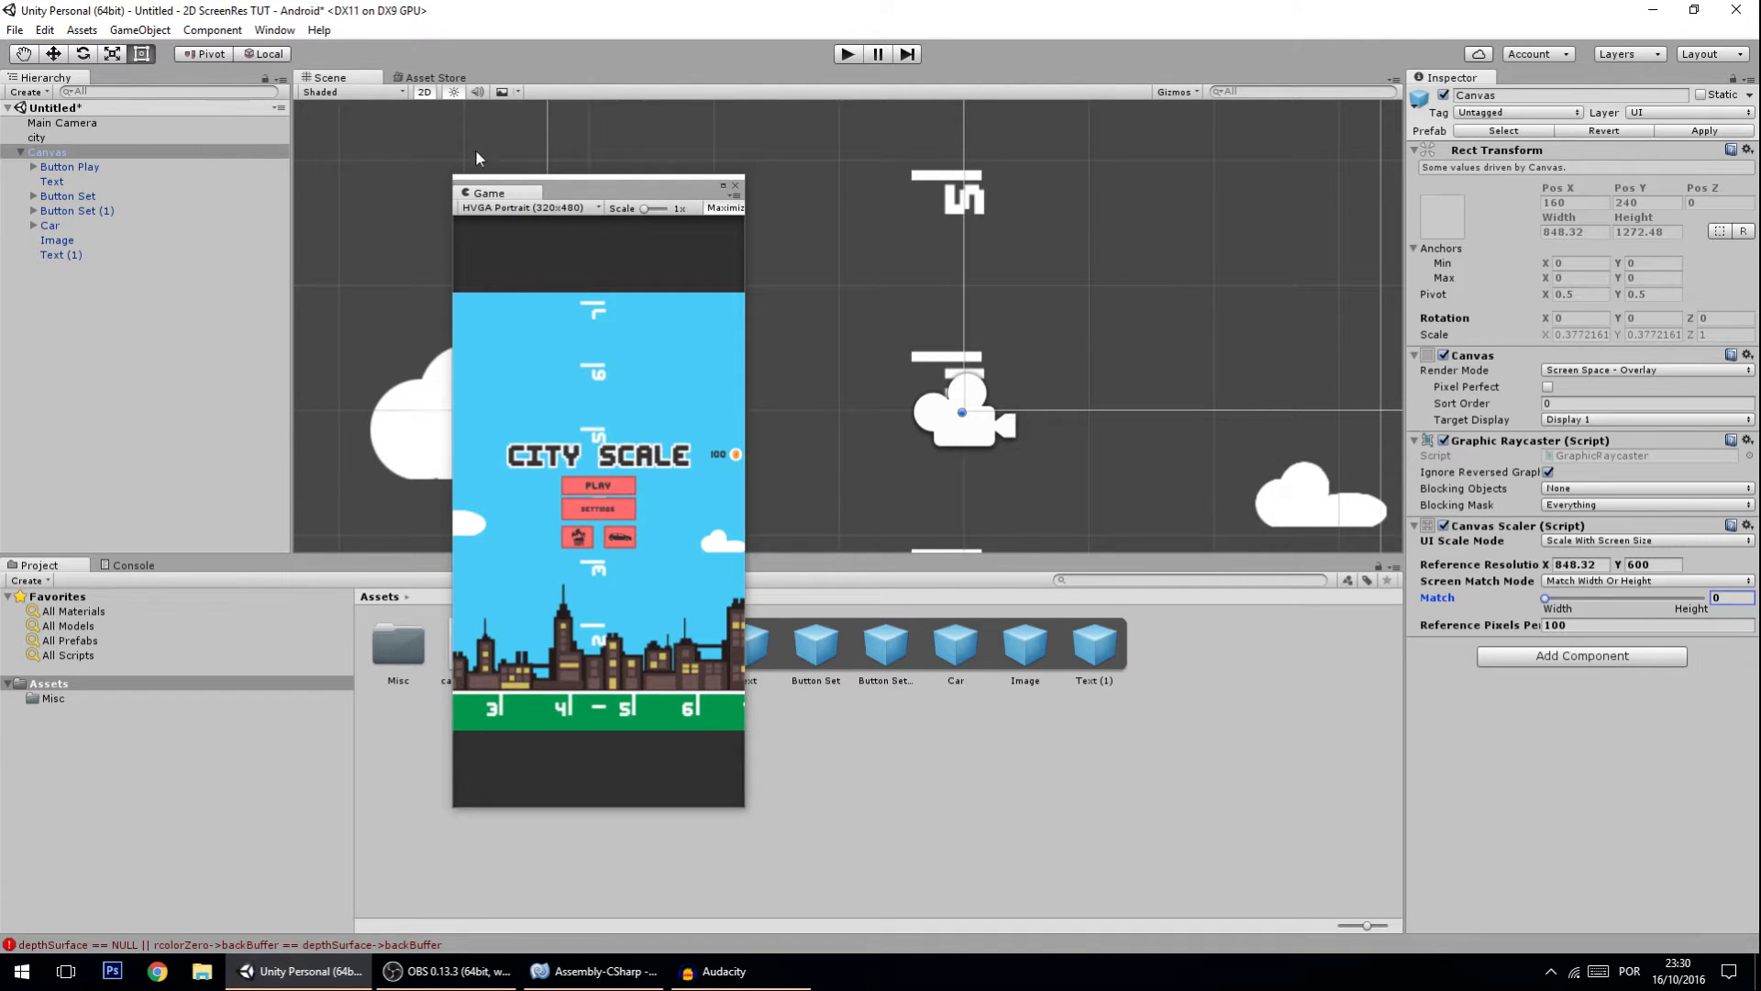
pyautogui.click(508, 209)
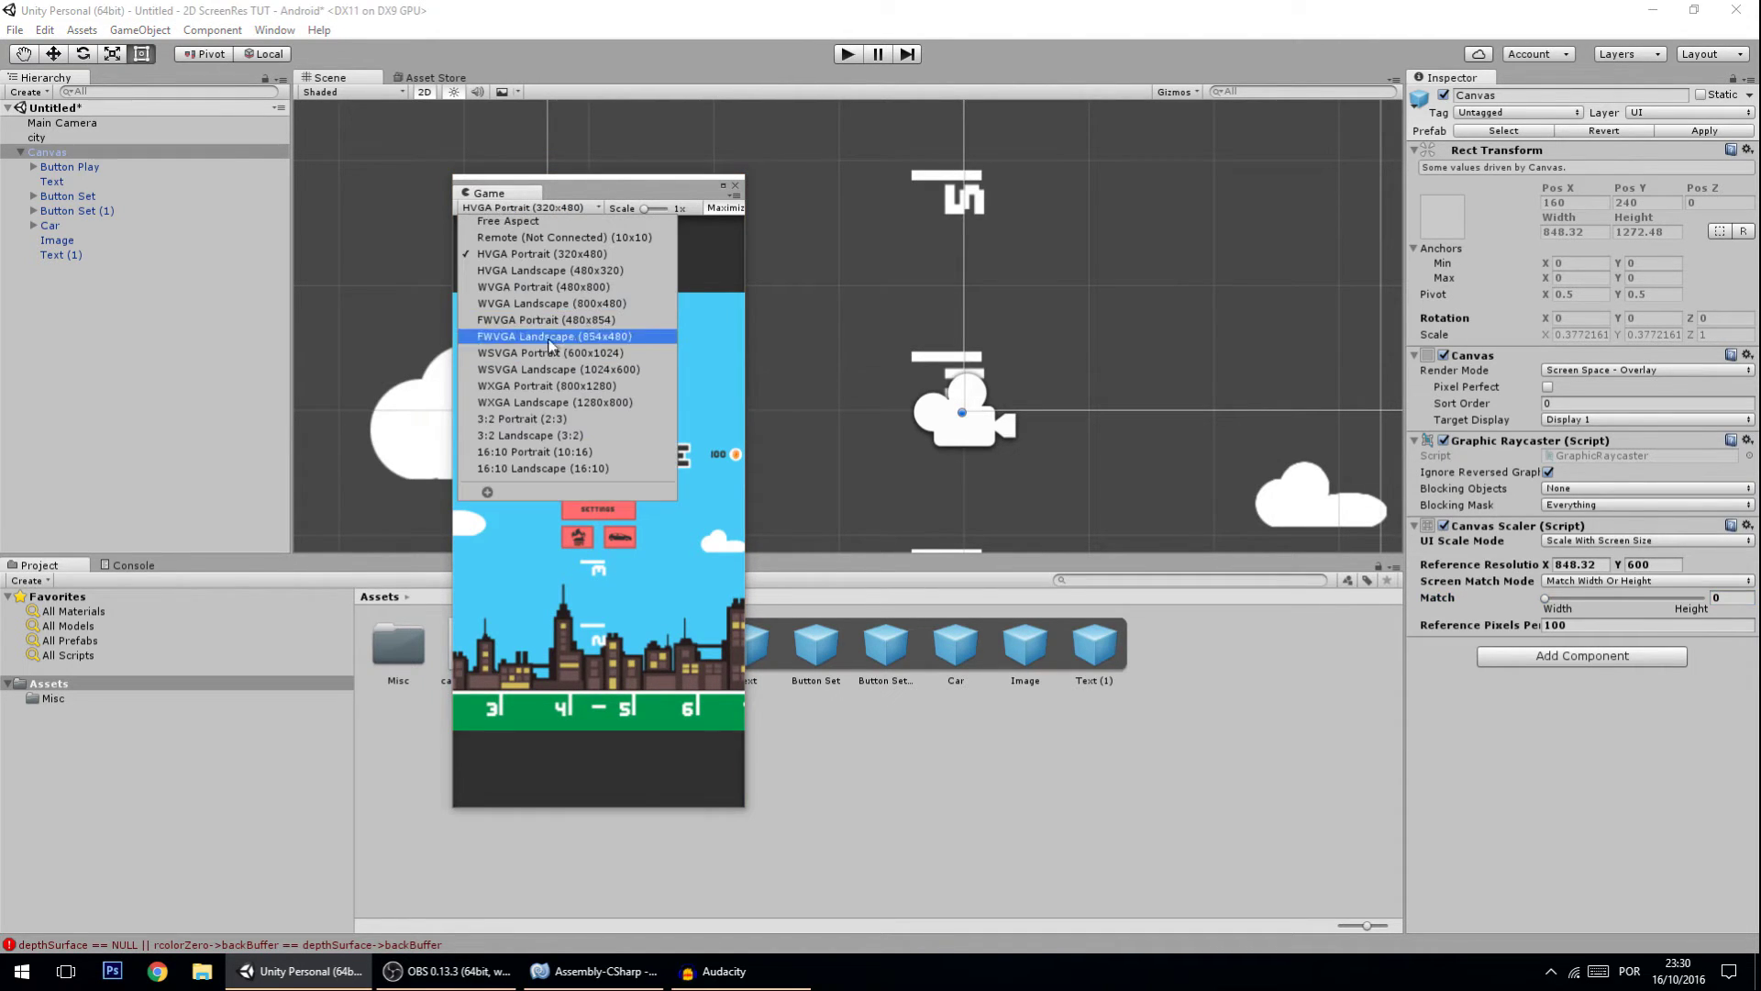
pyautogui.click(550, 271)
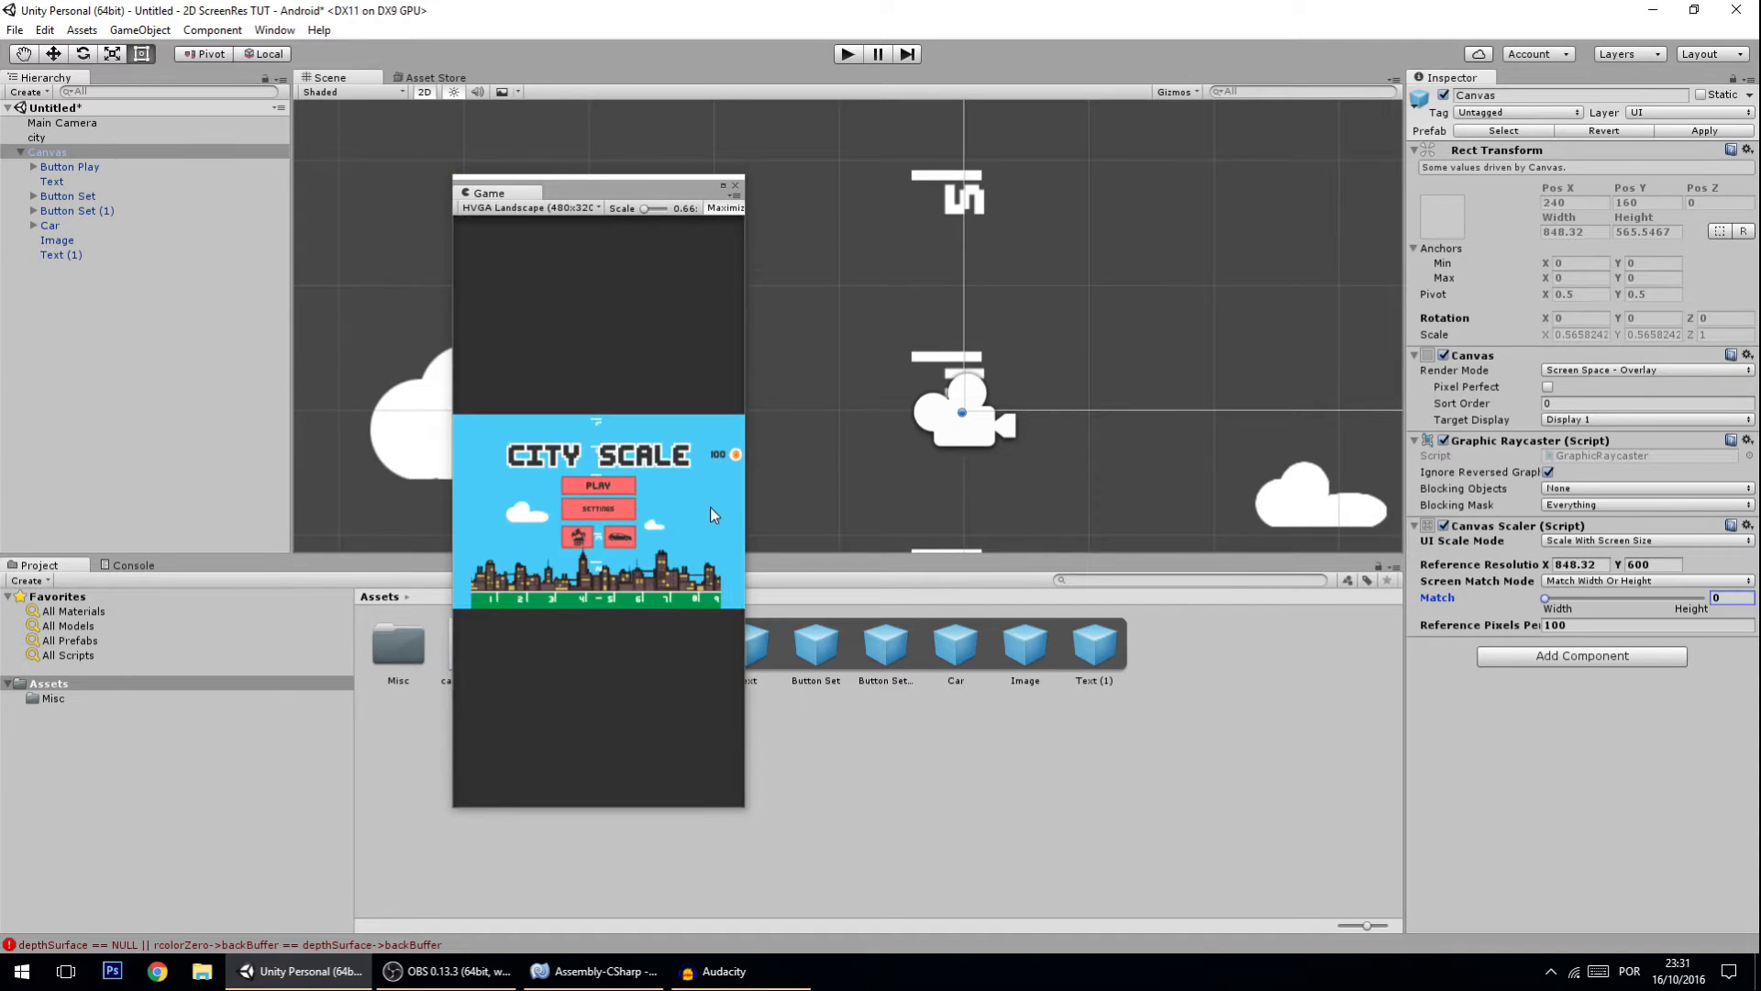
pyautogui.moveTo(742, 500); pyautogui.dragTo(1176, 518)
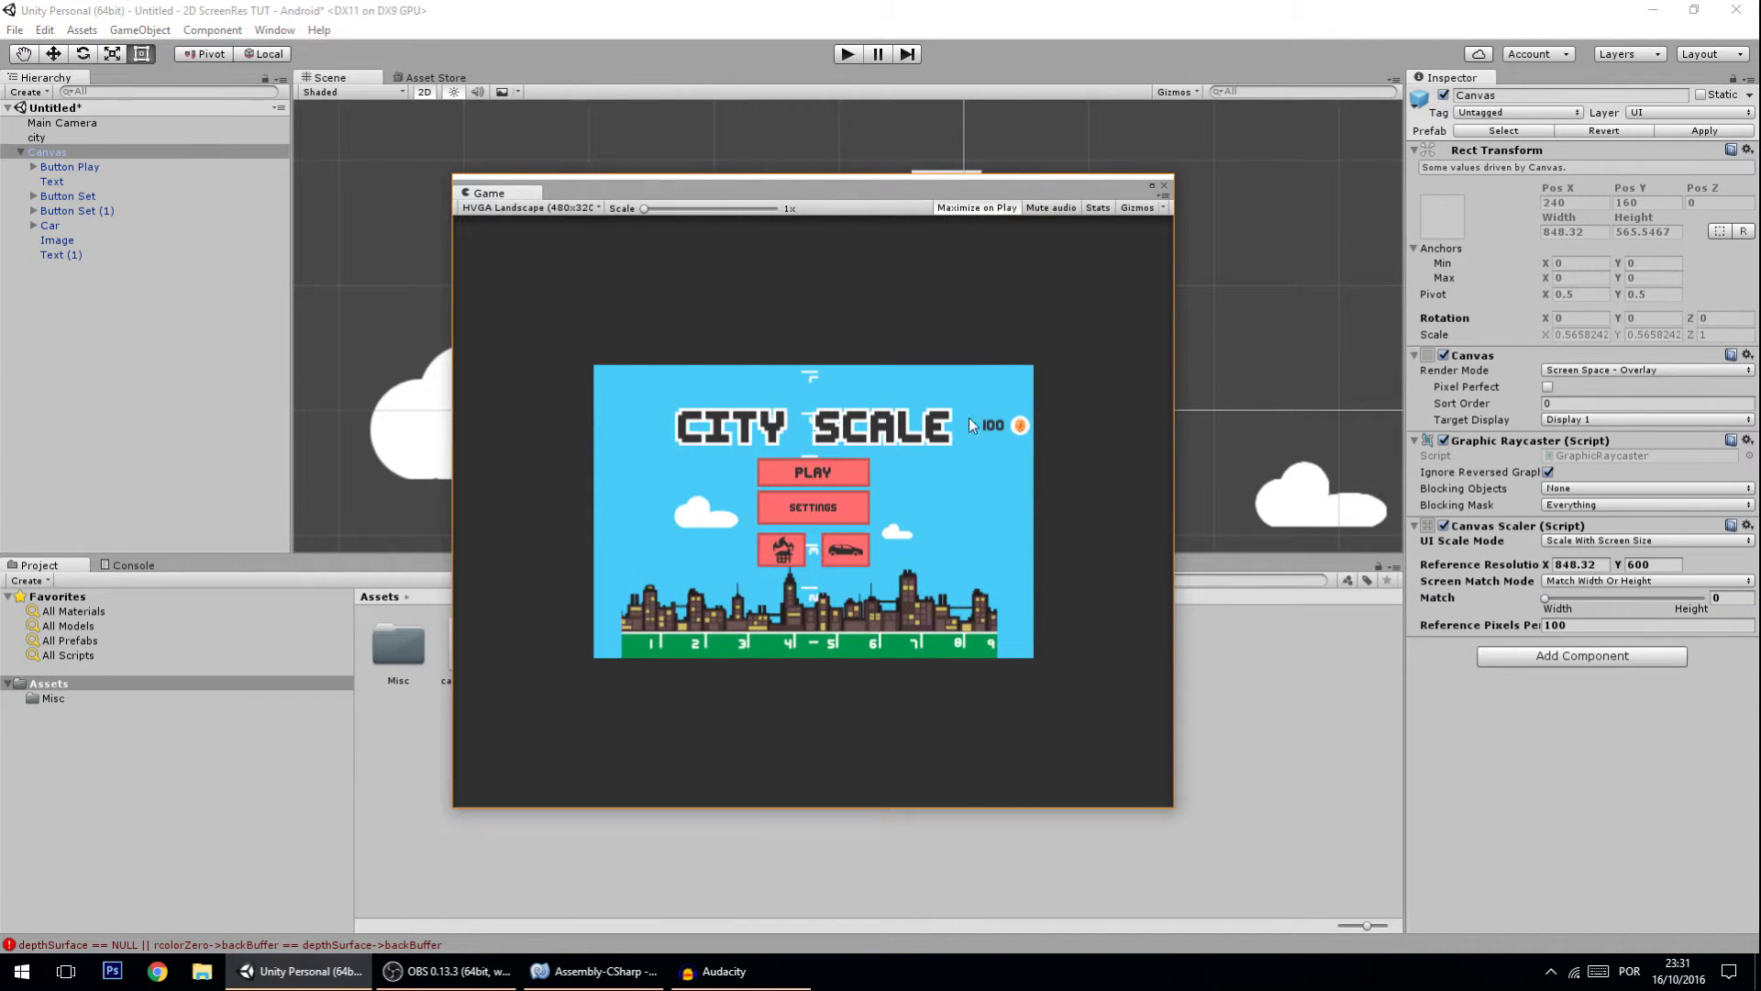
pyautogui.click(550, 207)
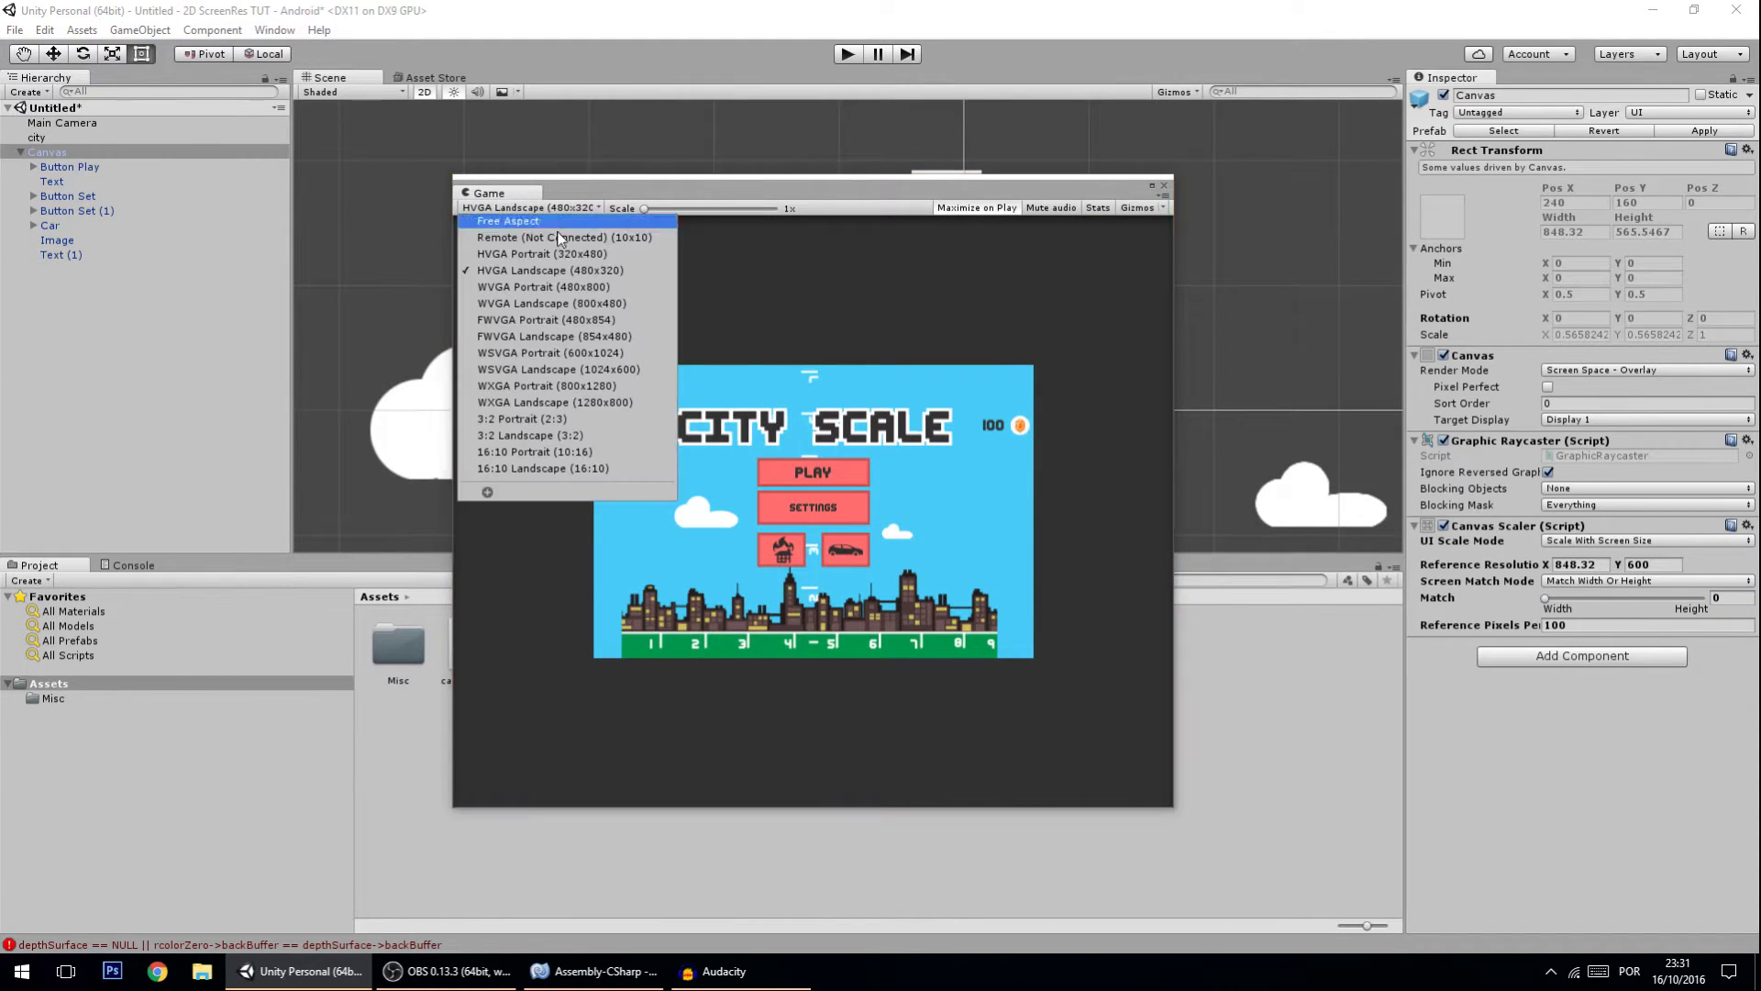
pyautogui.click(550, 264)
pyautogui.click(1550, 599)
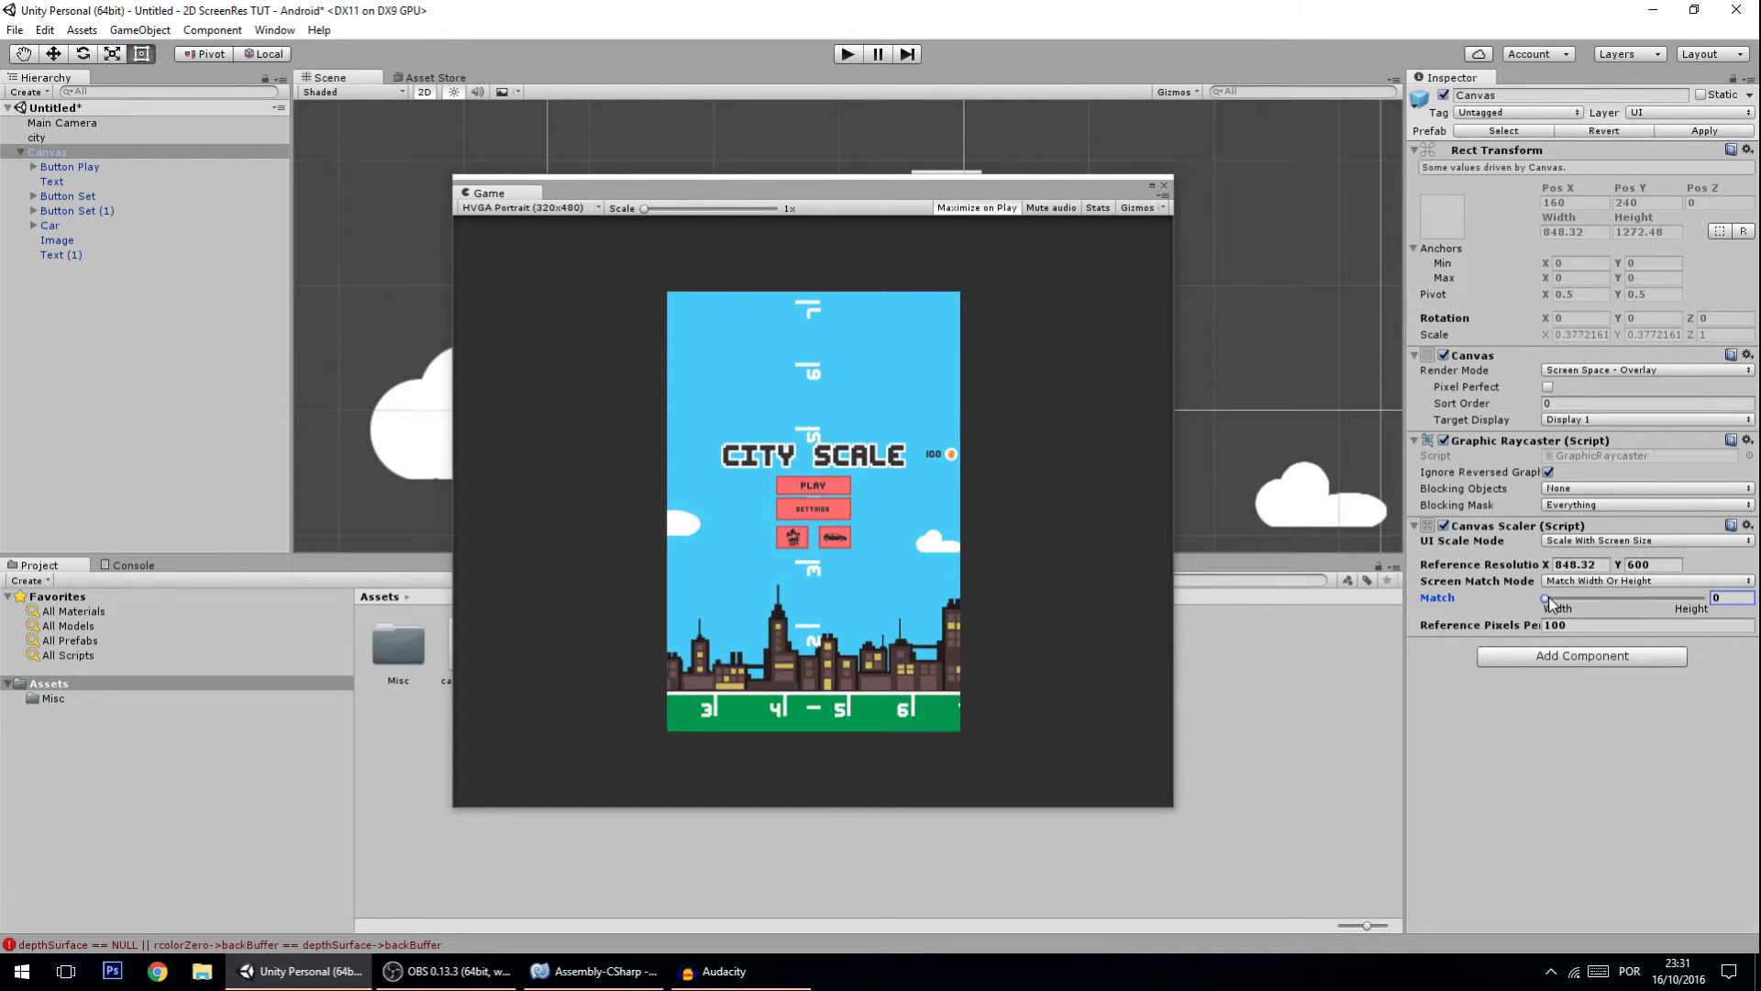
# - Drag Match to about 0.52 and back to 0, then return the preview to Free Aspect
pyautogui.moveTo(1549, 597); pyautogui.dragTo(1627, 595)
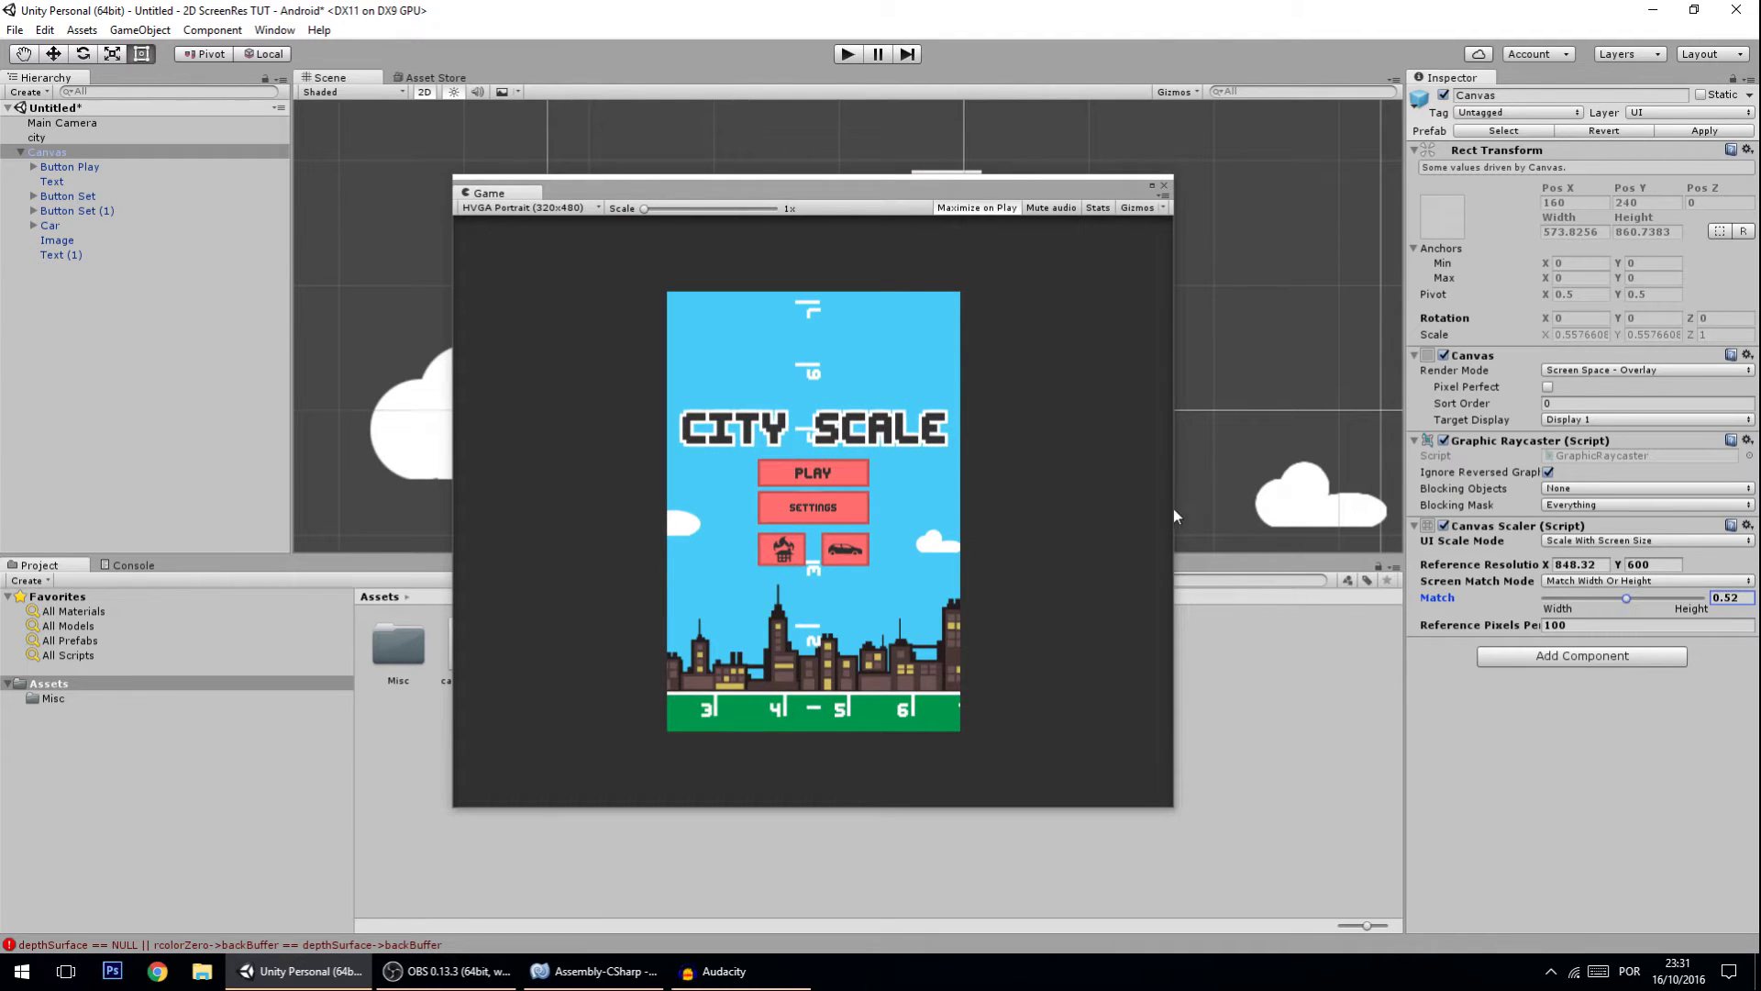
pyautogui.moveTo(1626, 598); pyautogui.dragTo(1545, 597)
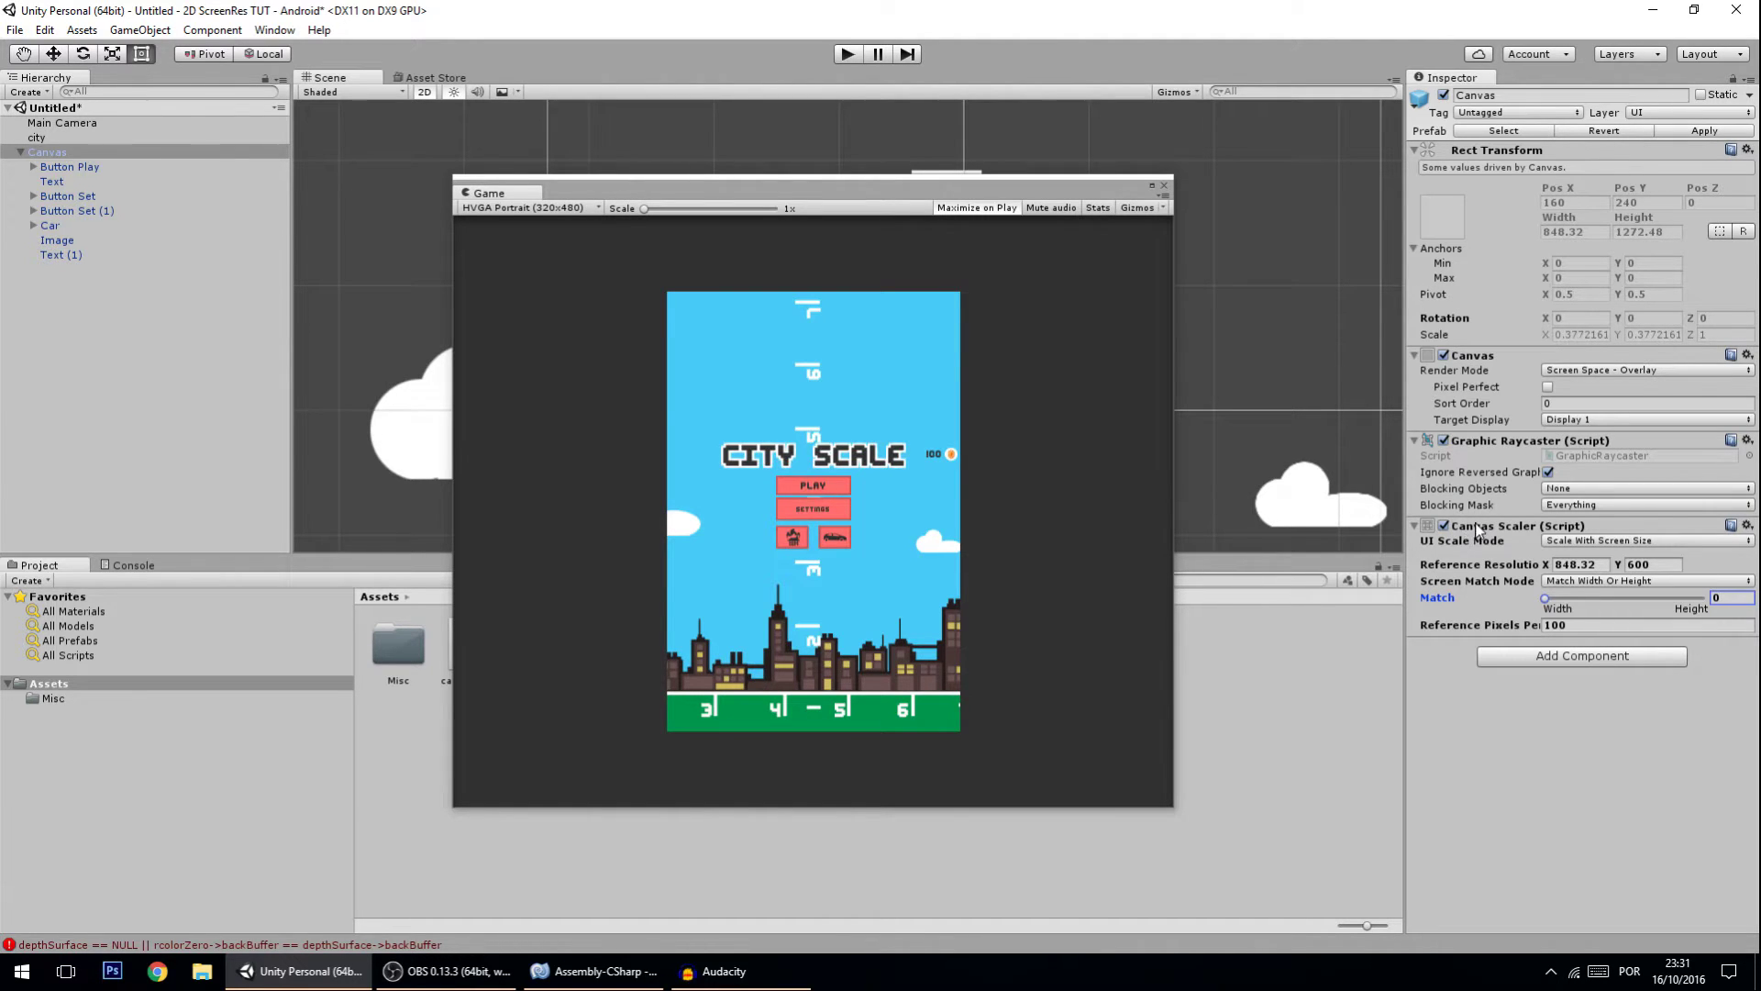
pyautogui.moveTo(1172, 481); pyautogui.dragTo(1061, 466)
pyautogui.click(527, 208)
pyautogui.click(530, 221)
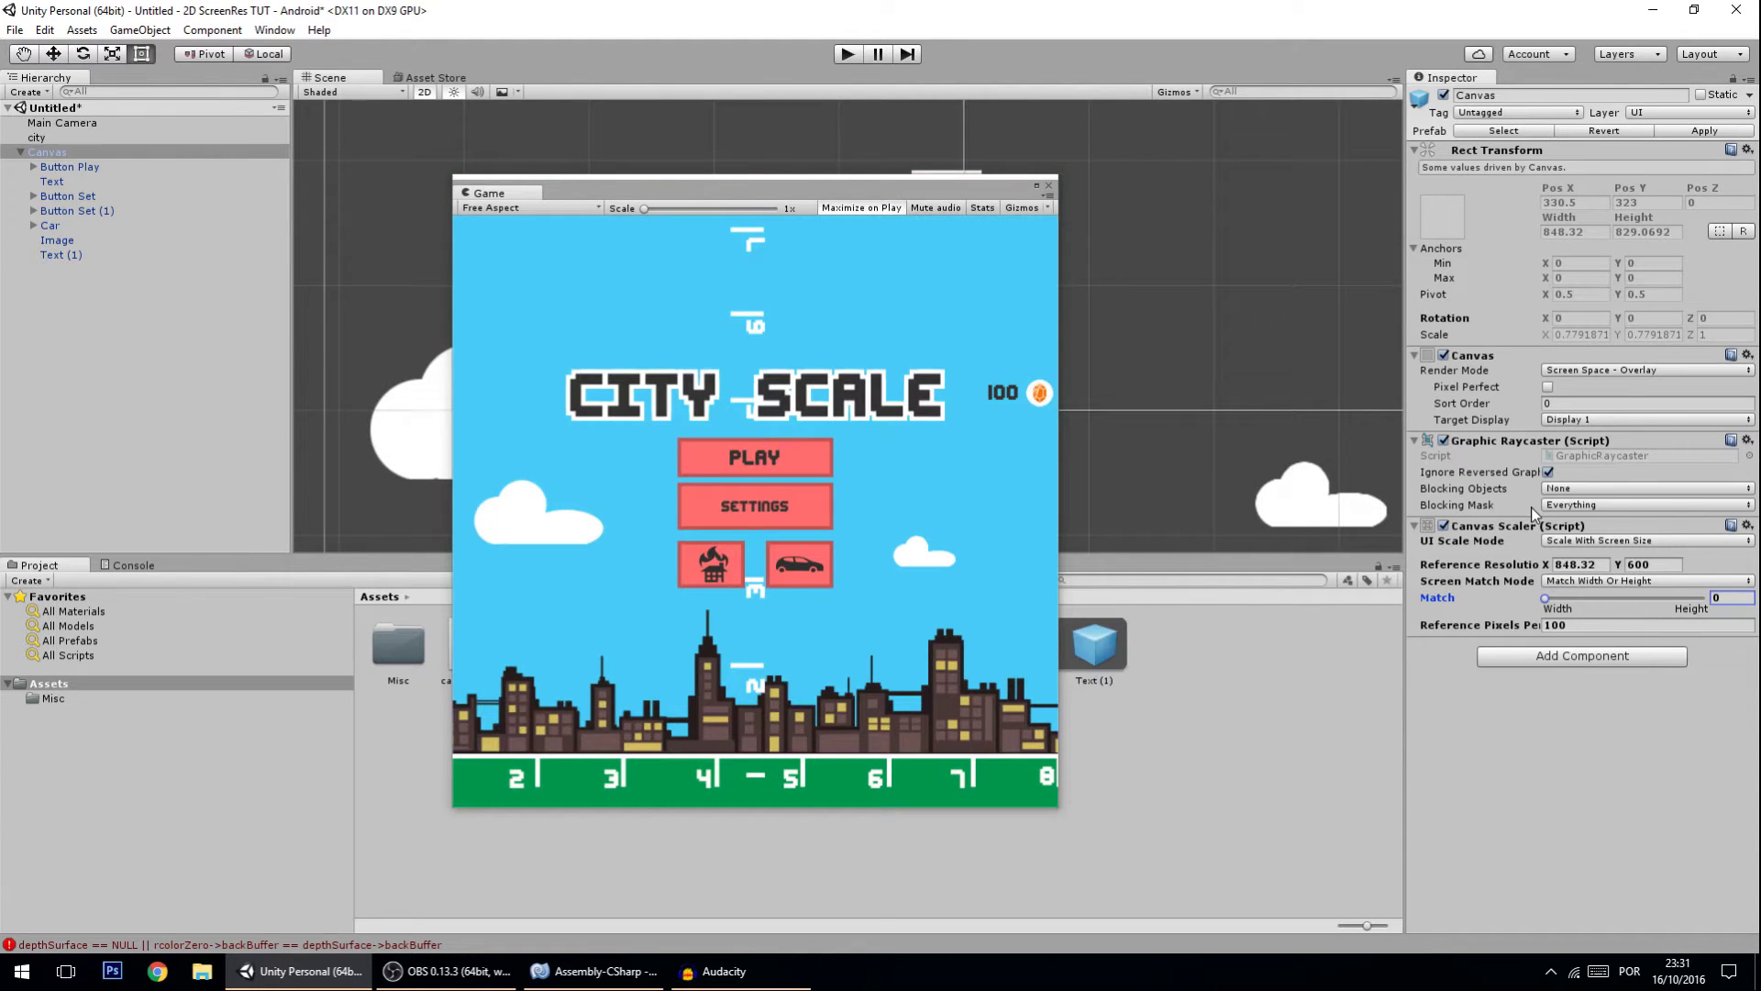
# - Disable the Canvas Scaler and widen the Game preview to reveal the coin counter
pyautogui.click(1444, 526)
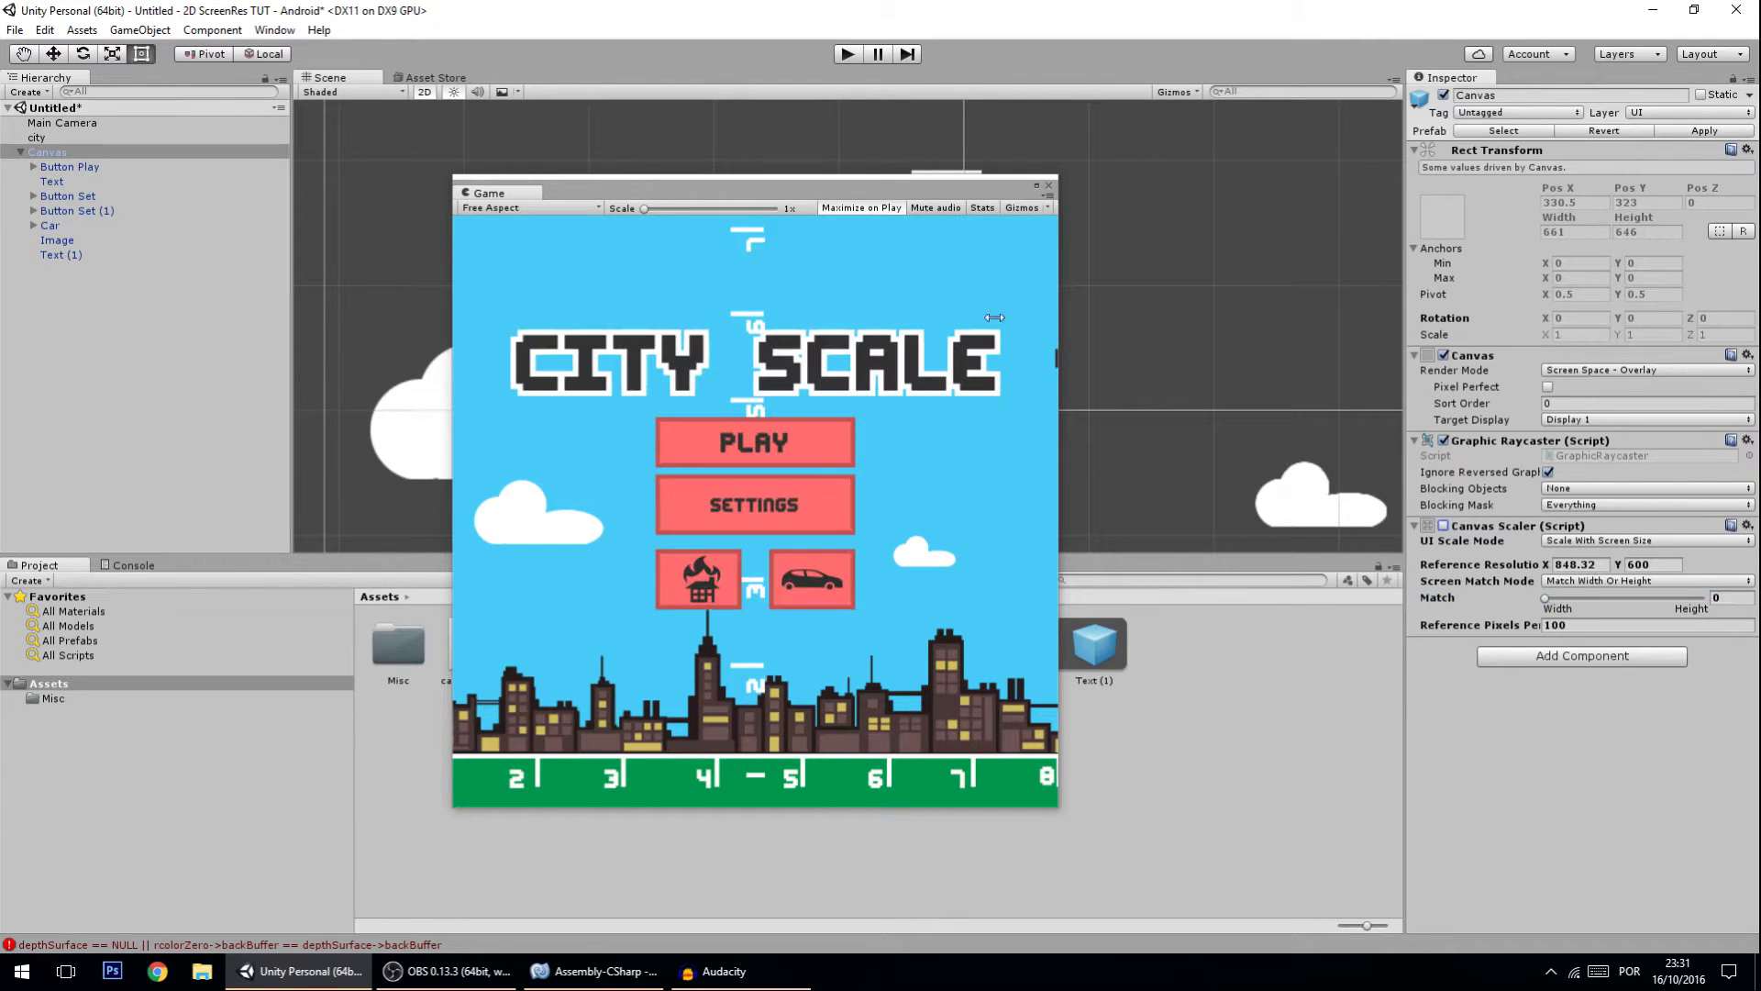
pyautogui.moveTo(1055, 384); pyautogui.dragTo(1178, 349)
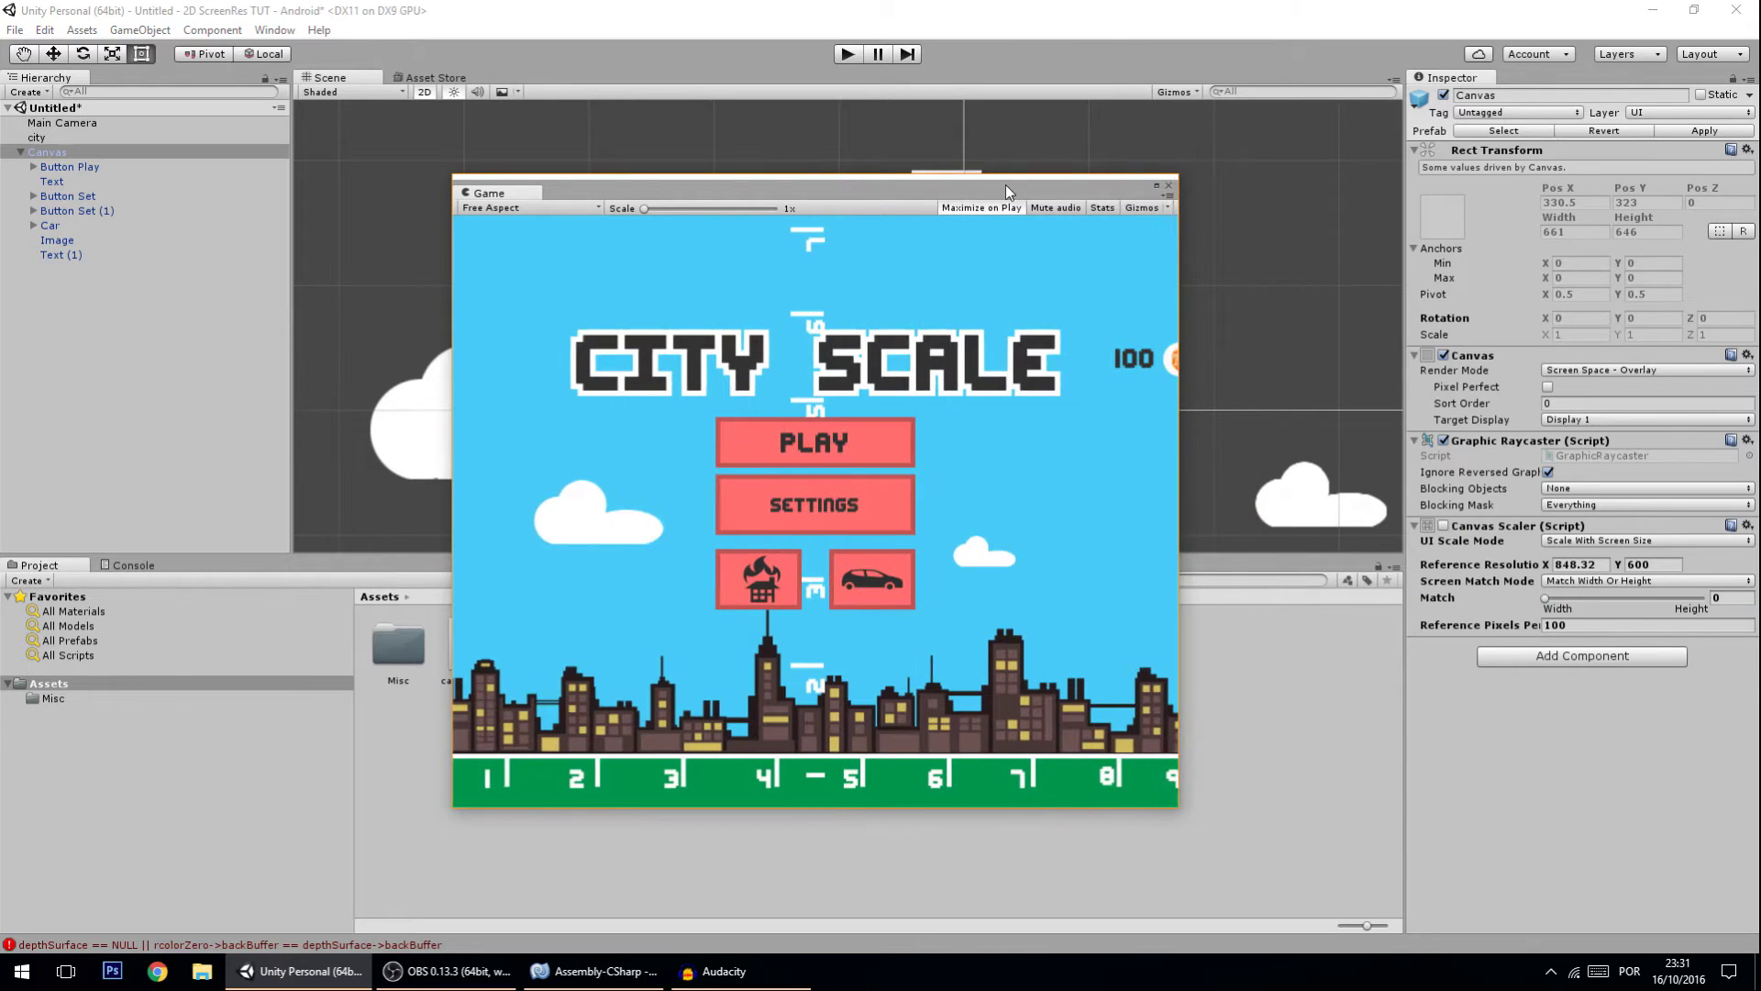
pyautogui.moveTo(1195, 408); pyautogui.dragTo(1269, 393)
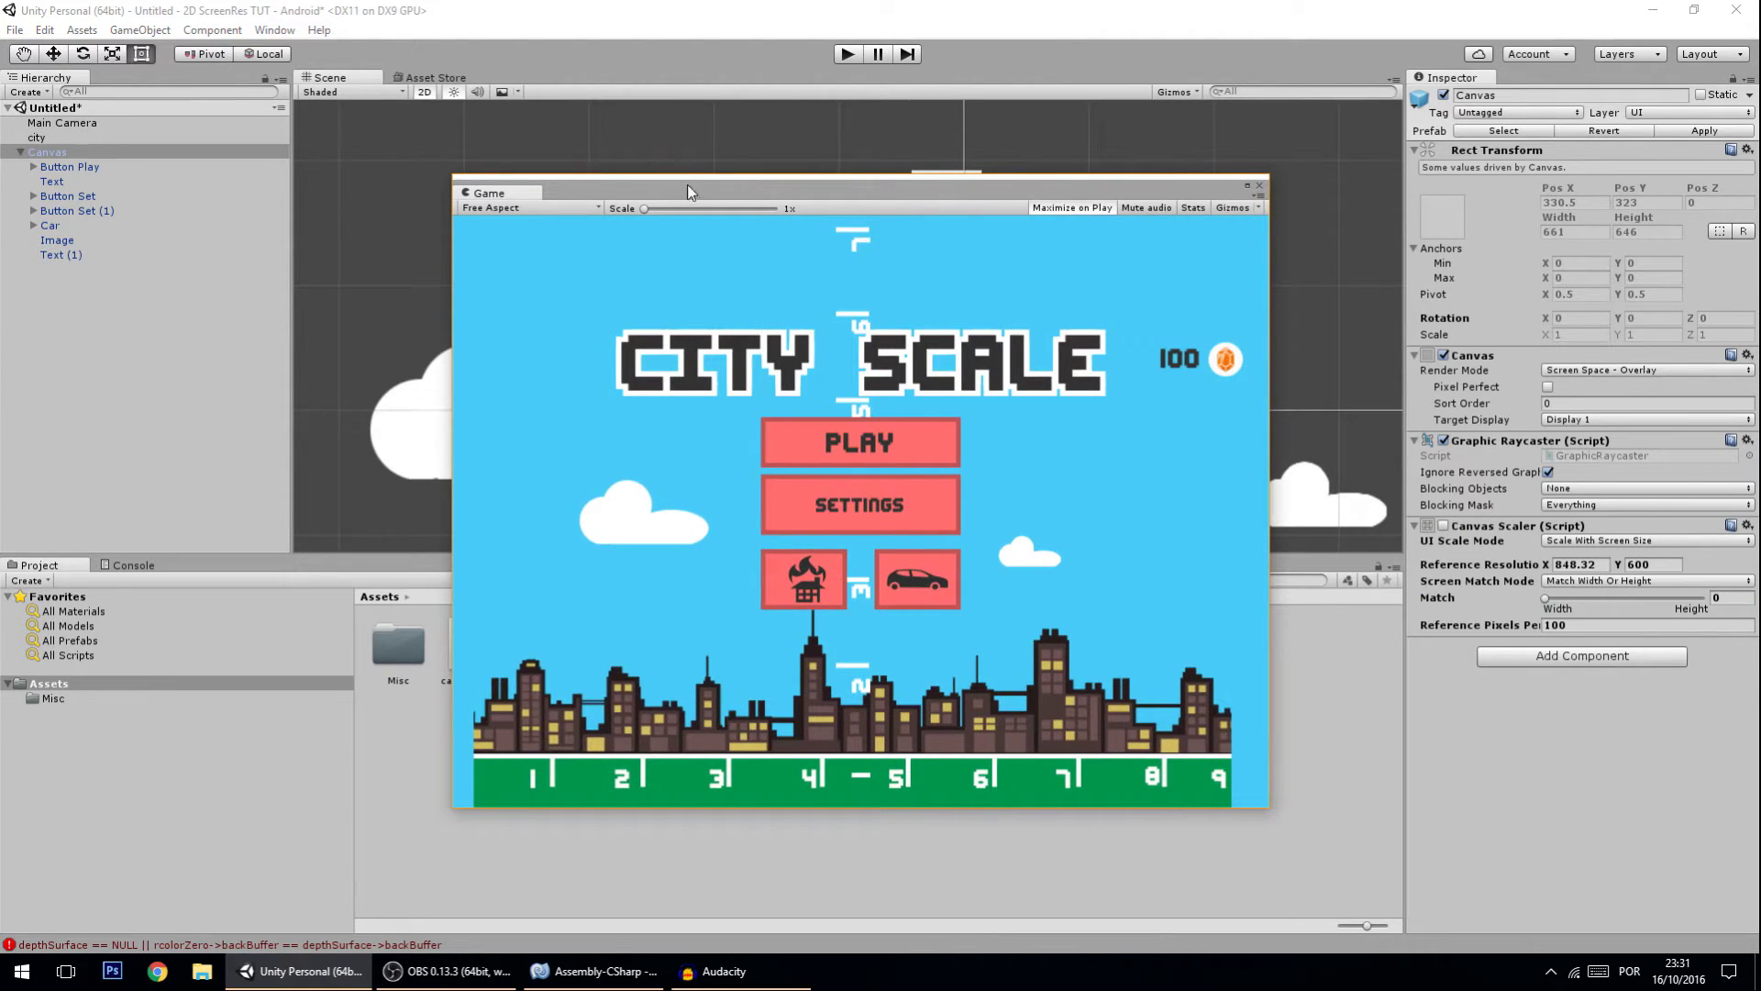
# - Select the Canvas and move the Game preview over to the right side
pyautogui.moveTo(686, 184); pyautogui.dragTo(662, 376)
pyautogui.click(119, 149)
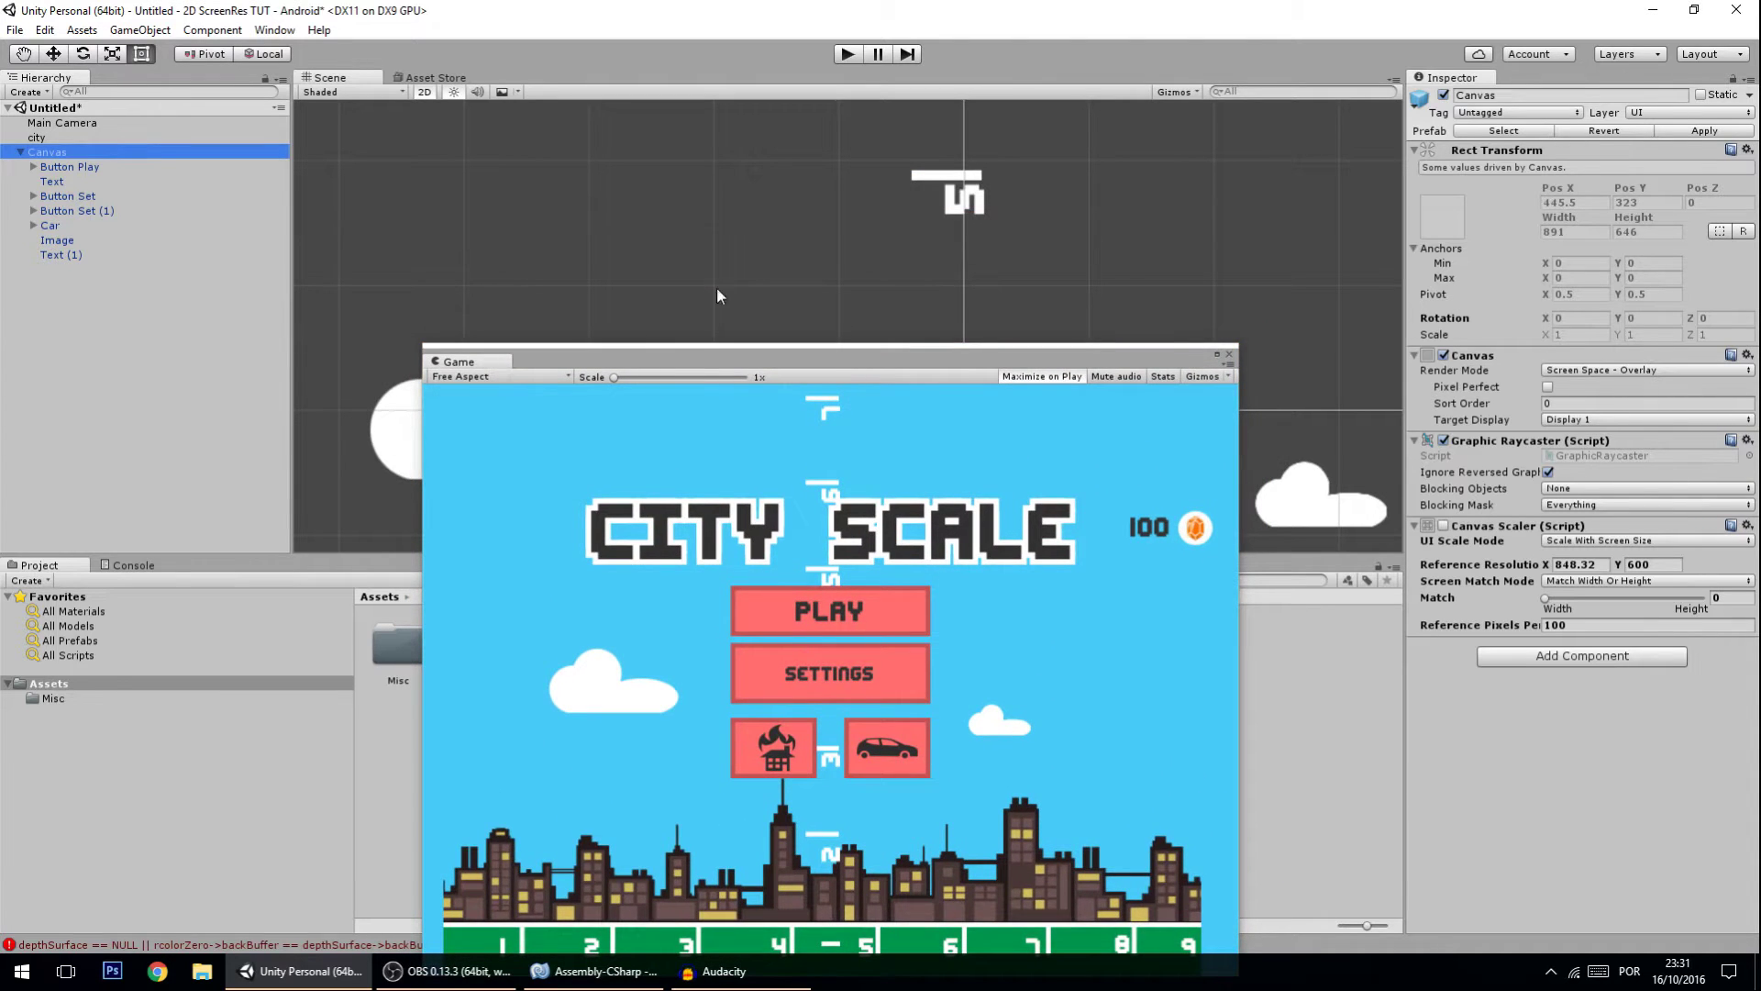
pyautogui.moveTo(835, 364); pyautogui.dragTo(1507, 266)
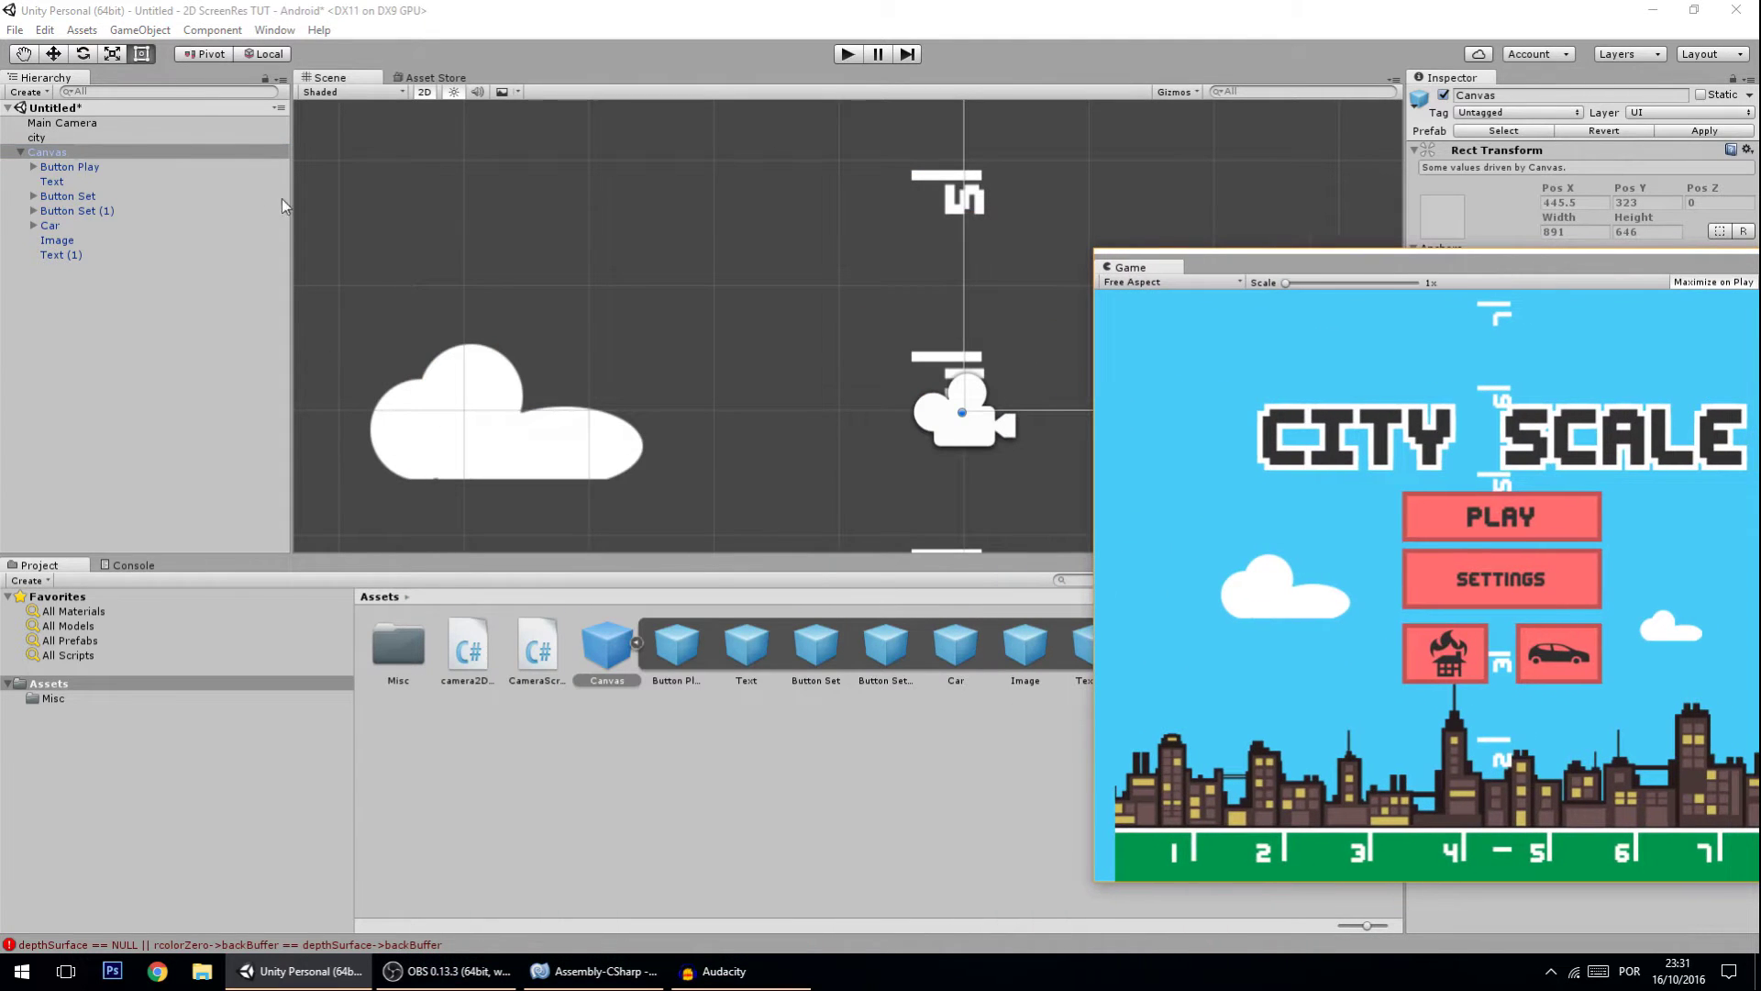
# - Frame the canvas in the Scene view and select the CITY SCALE title
pyautogui.doubleClick(135, 148)
pyautogui.scroll(3, 608, 327)
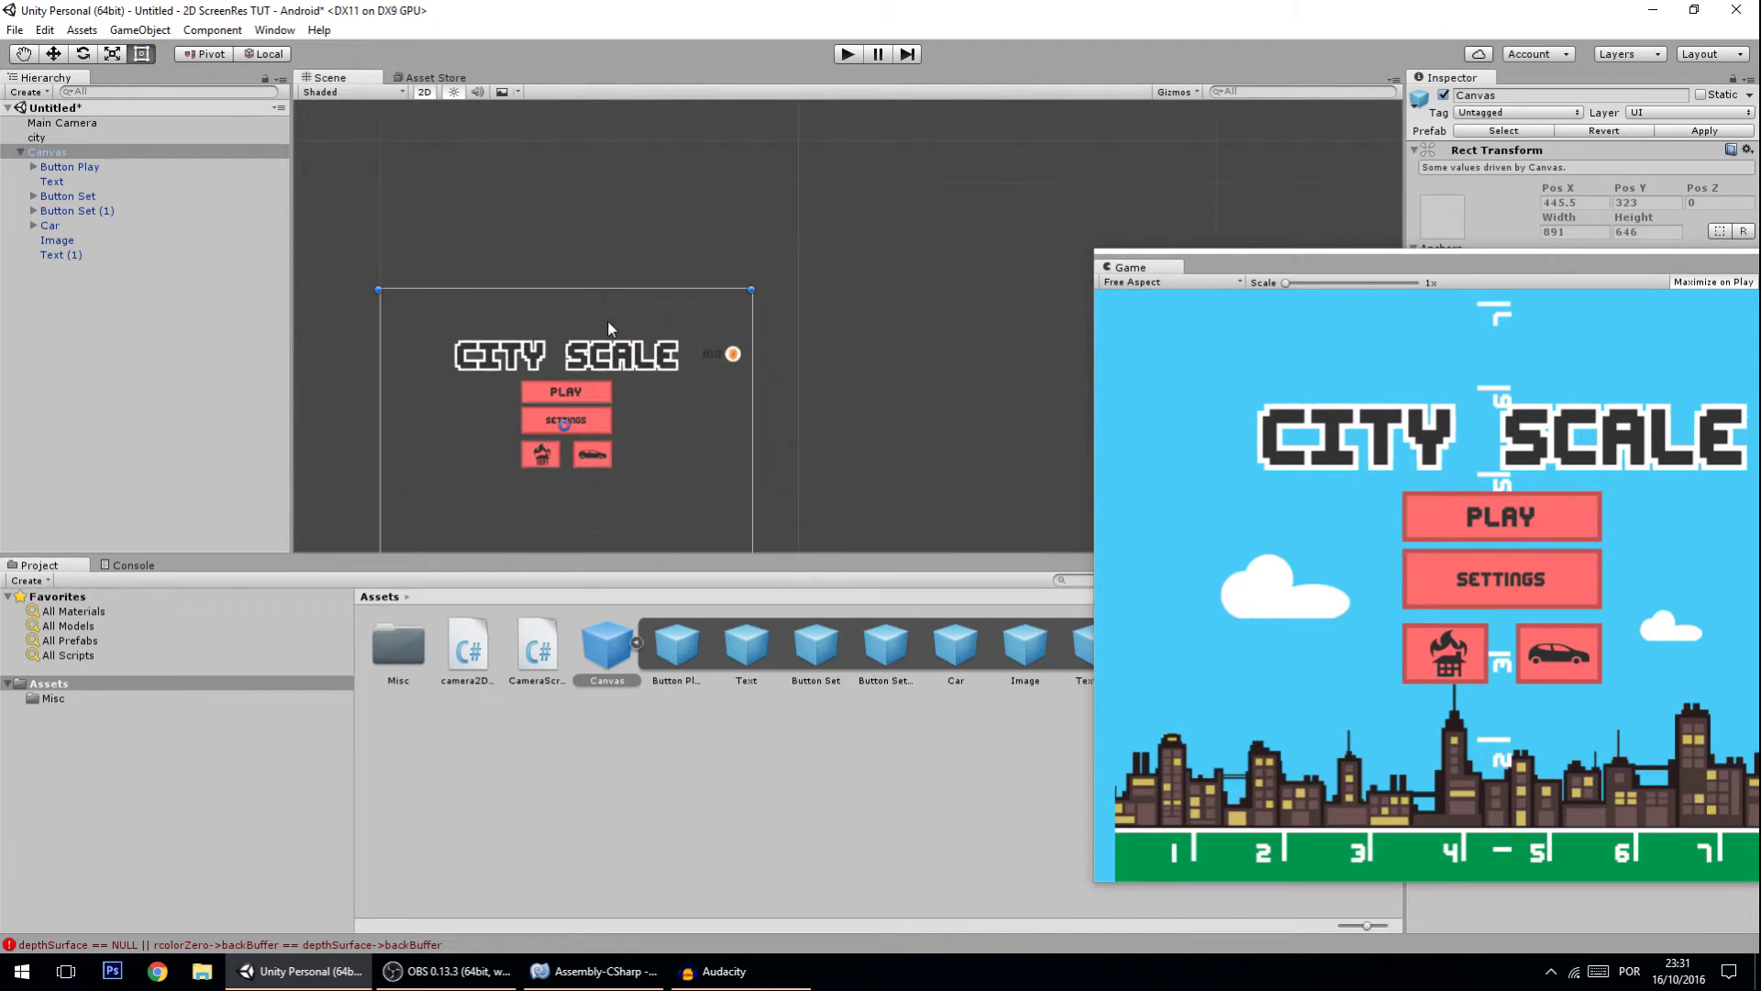
pyautogui.moveTo(608, 328); pyautogui.dragTo(991, 266, button='middle')
pyautogui.scroll(2, 927, 280)
pyautogui.scroll(2, 732, 211)
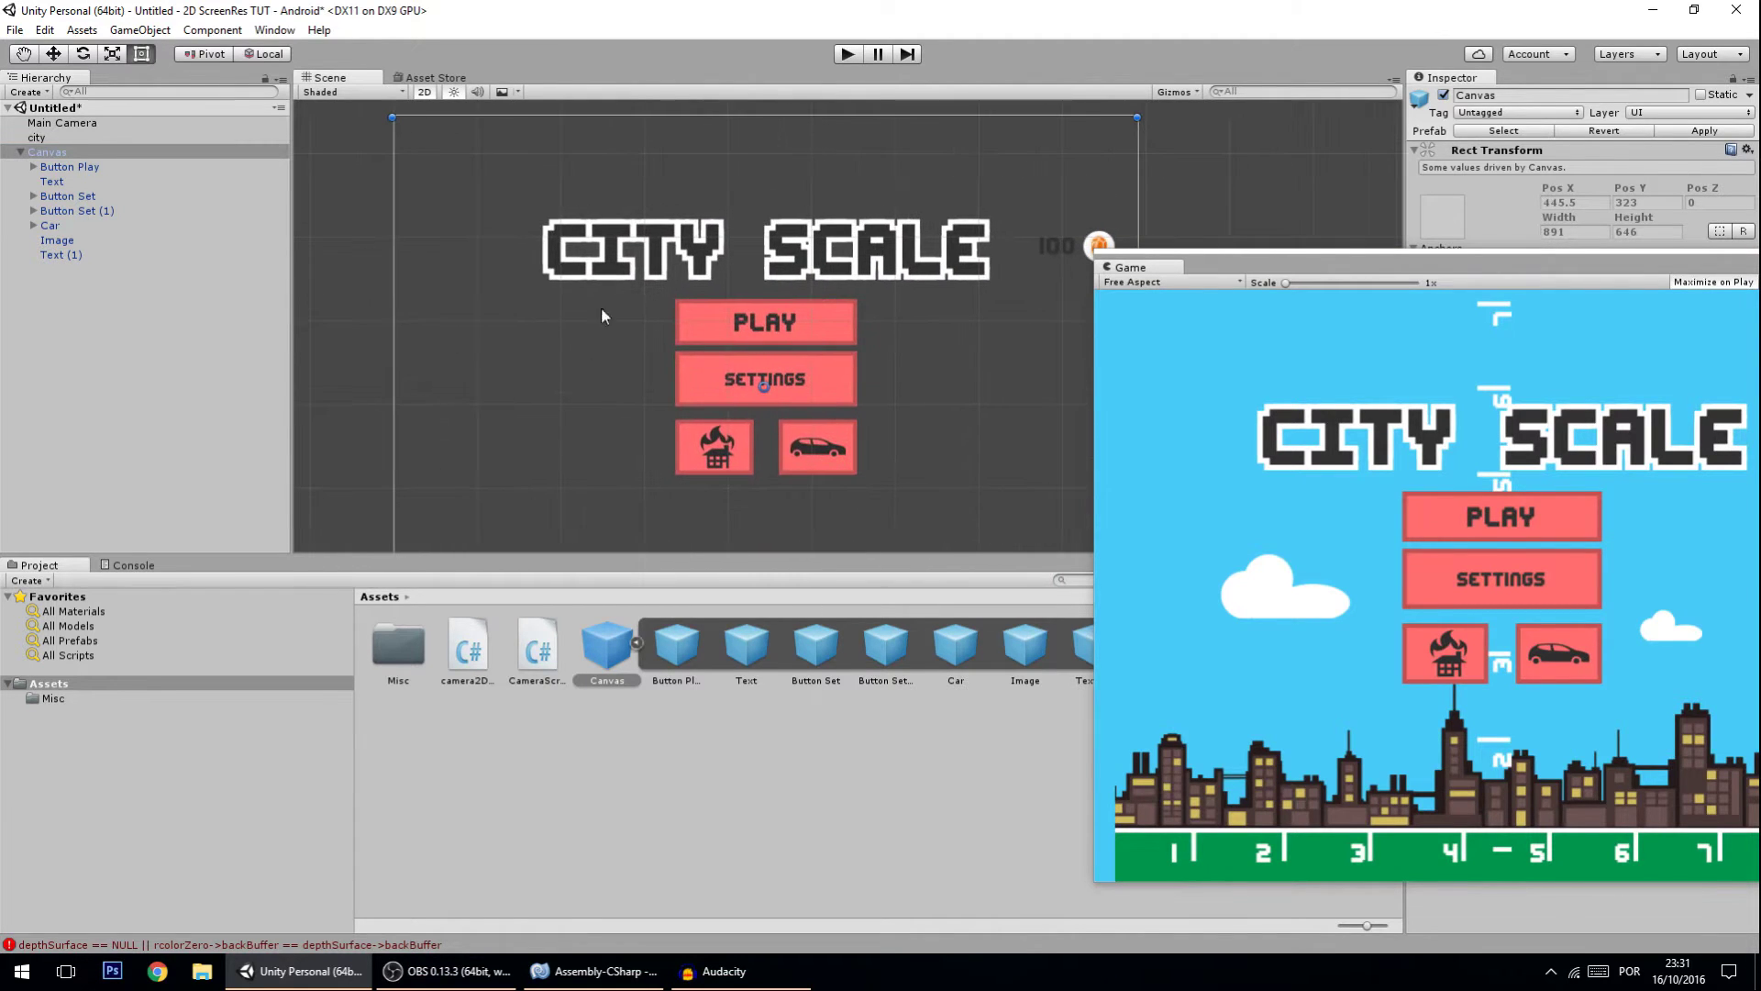
pyautogui.click(687, 266)
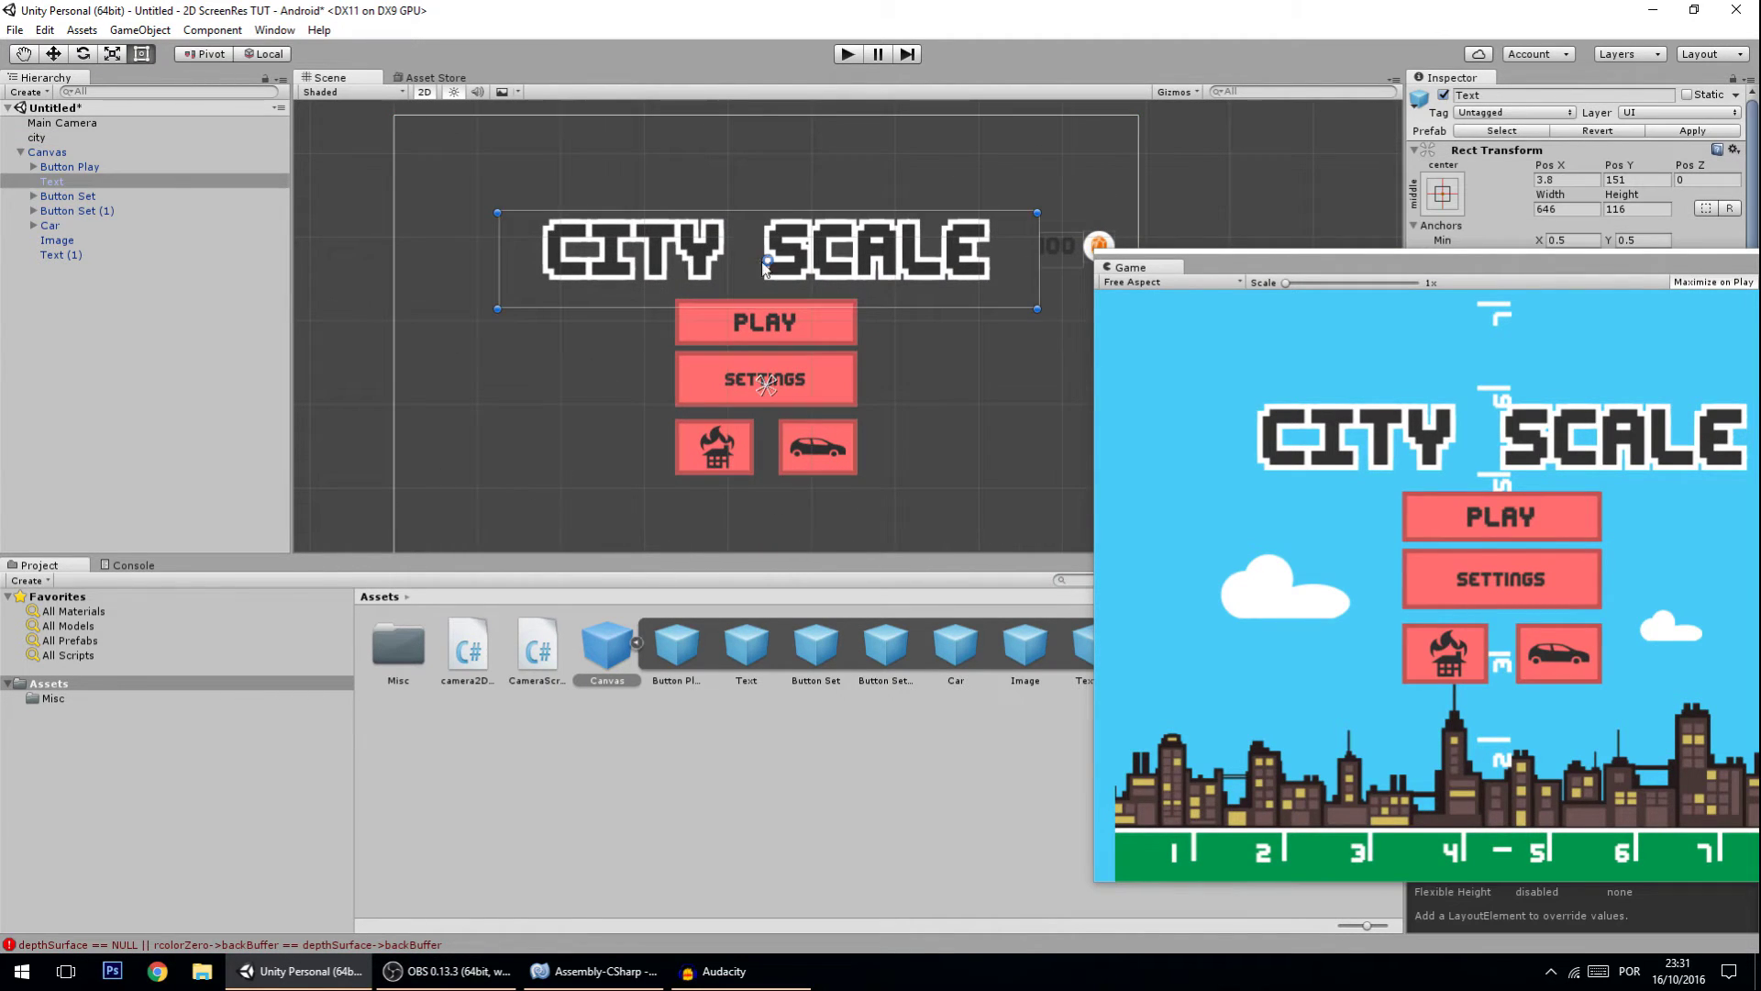
pyautogui.scroll(3, 729, 281)
pyautogui.scroll(2, 743, 394)
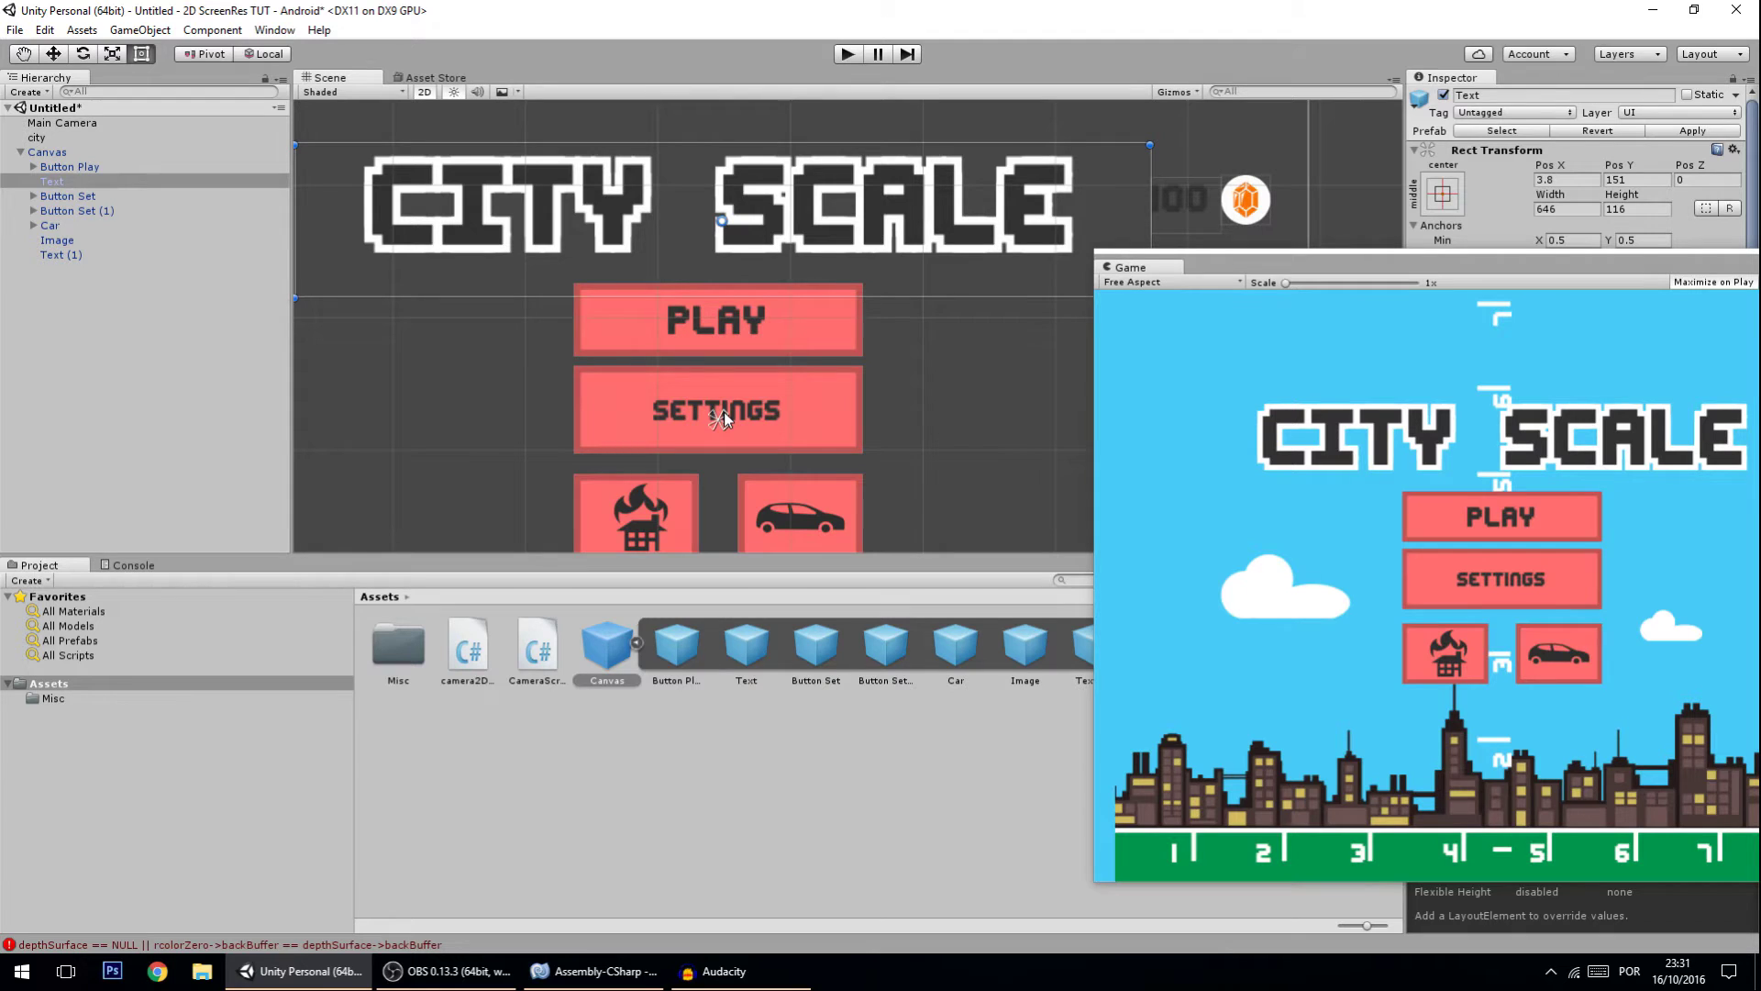
# - Drag the title's upper-right anchor onto its rectangle's upper-right corner
pyautogui.moveTo(723, 419); pyautogui.dragTo(1178, 108)
pyautogui.moveTo(1178, 108); pyautogui.dragTo(800, 273, button='middle')
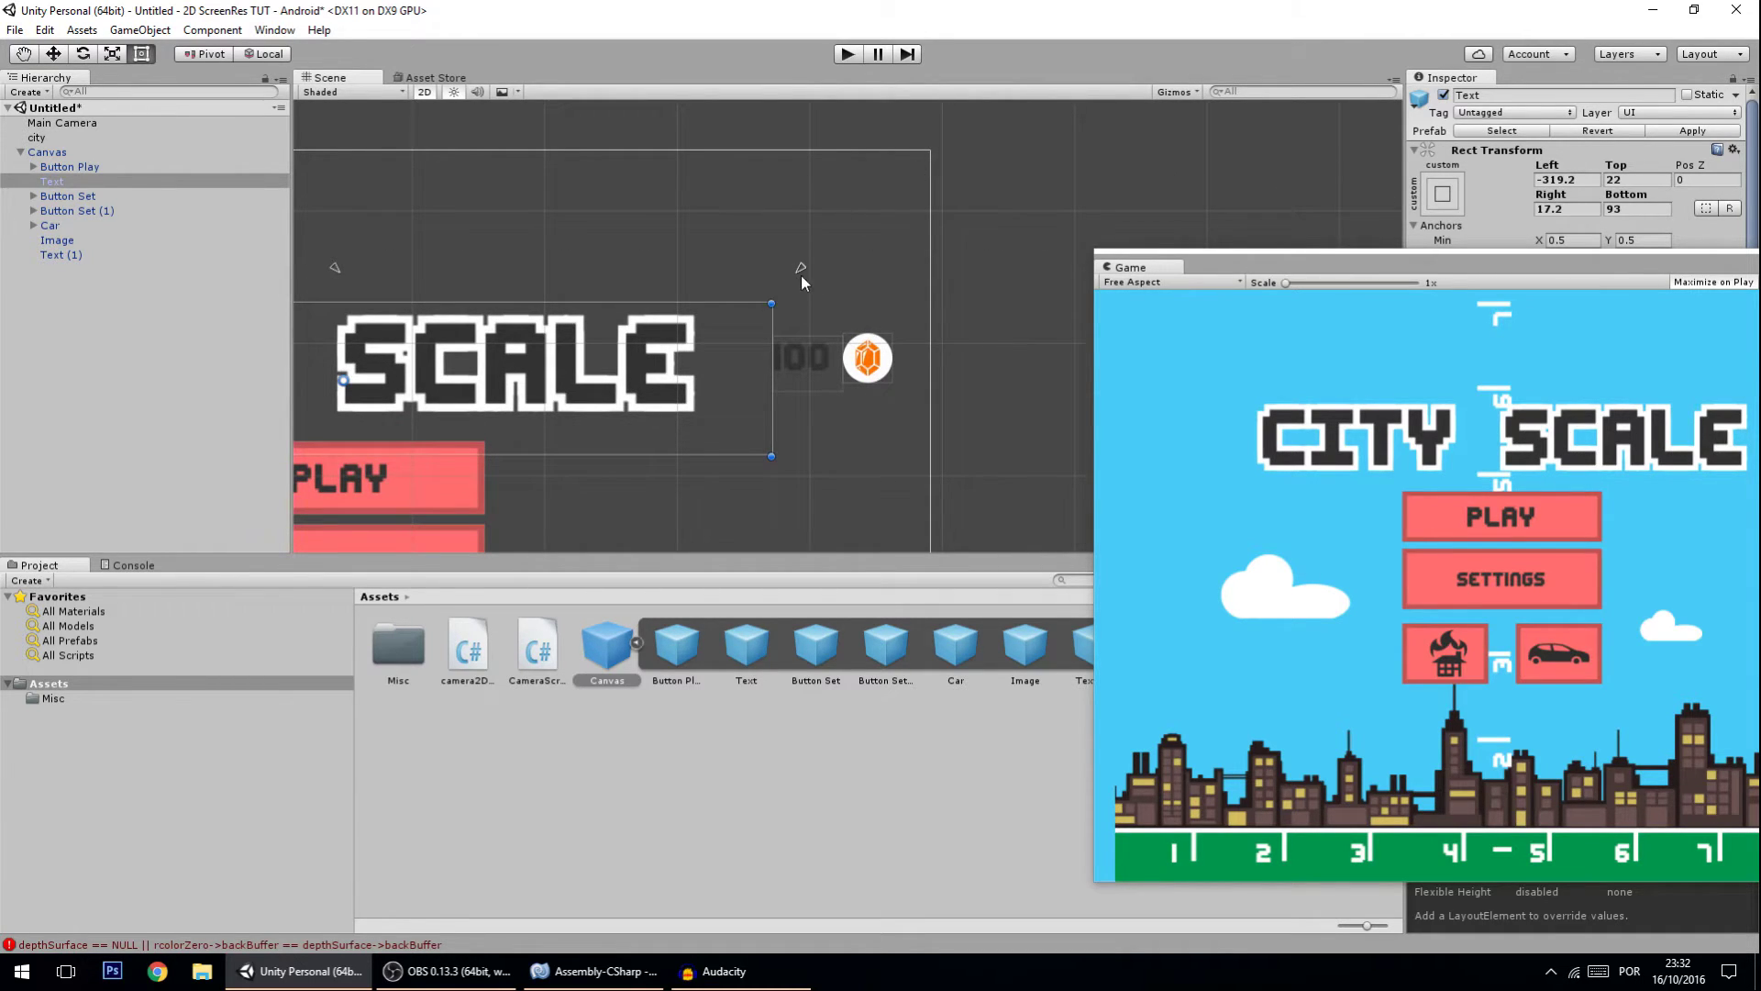
pyautogui.moveTo(801, 267)
pyautogui.mouseDown()
pyautogui.moveTo(774, 300)
pyautogui.moveTo(813, 268)
pyautogui.mouseUp()
pyautogui.click(775, 295)
pyautogui.click(717, 323)
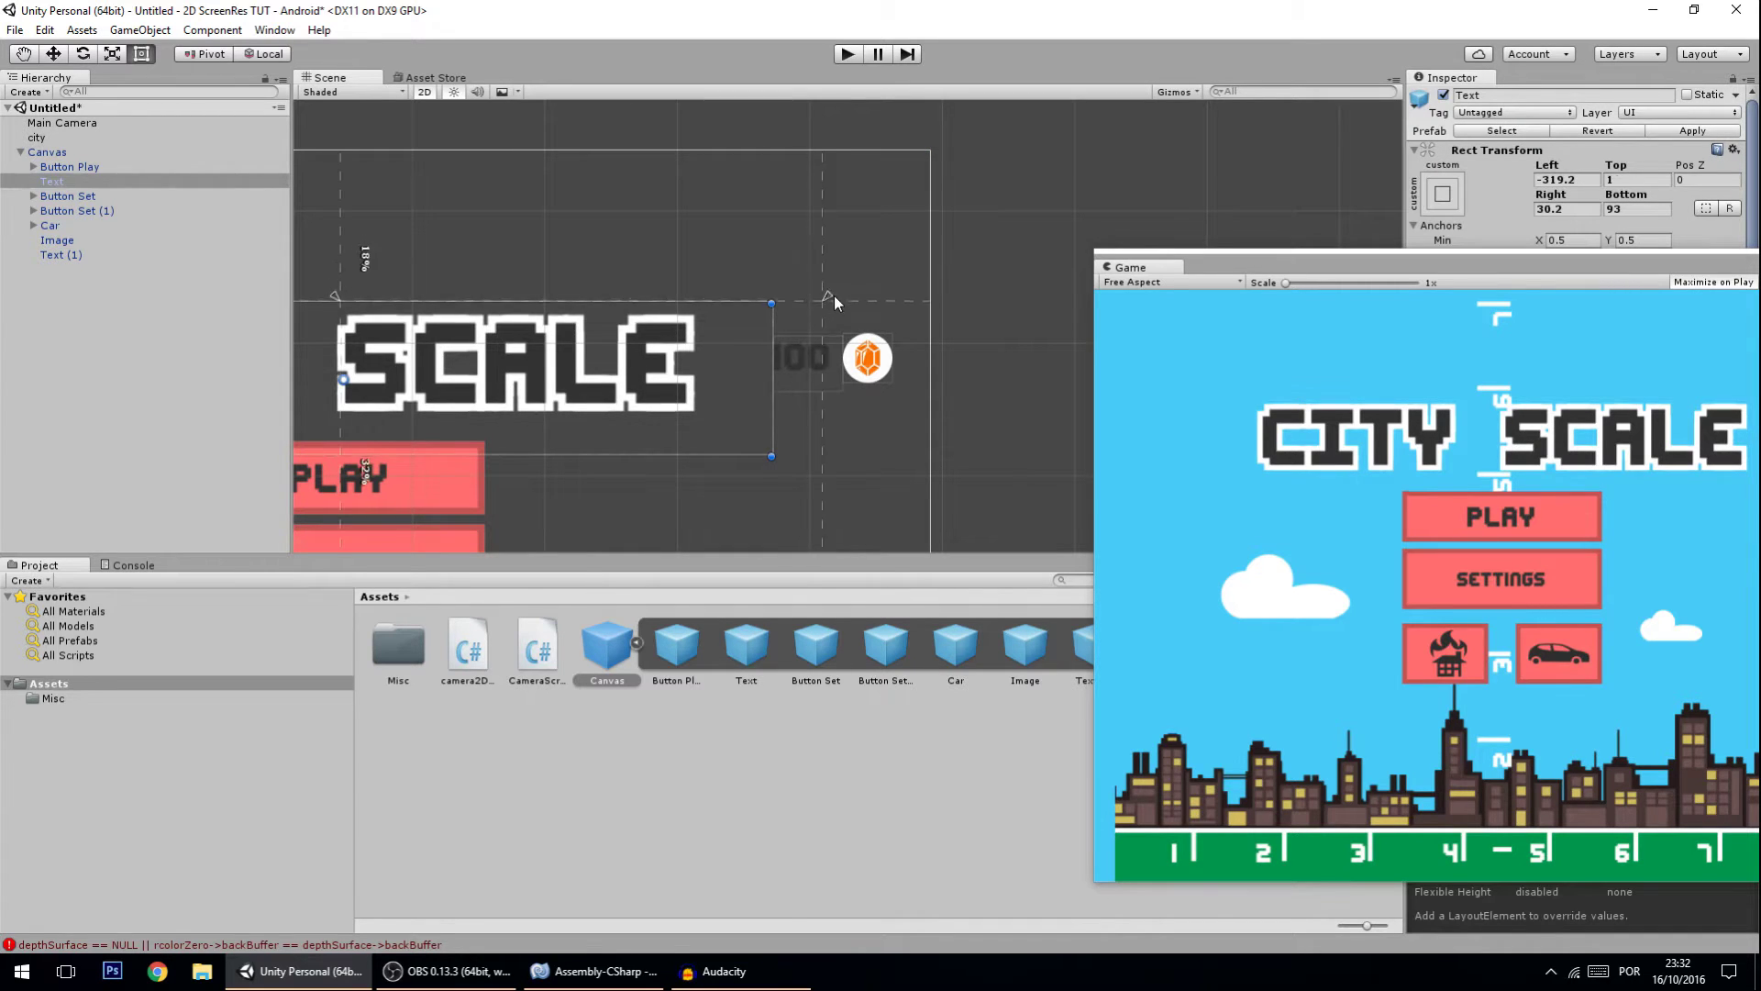
pyautogui.moveTo(834, 296)
pyautogui.mouseDown()
pyautogui.moveTo(771, 276)
pyautogui.moveTo(773, 240)
pyautogui.moveTo(805, 290)
pyautogui.mouseUp()
# - Drag the title's lower-left anchor onto its lower-left corner, near 0.233 × 0.650
pyautogui.scroll(-2, 805, 290)
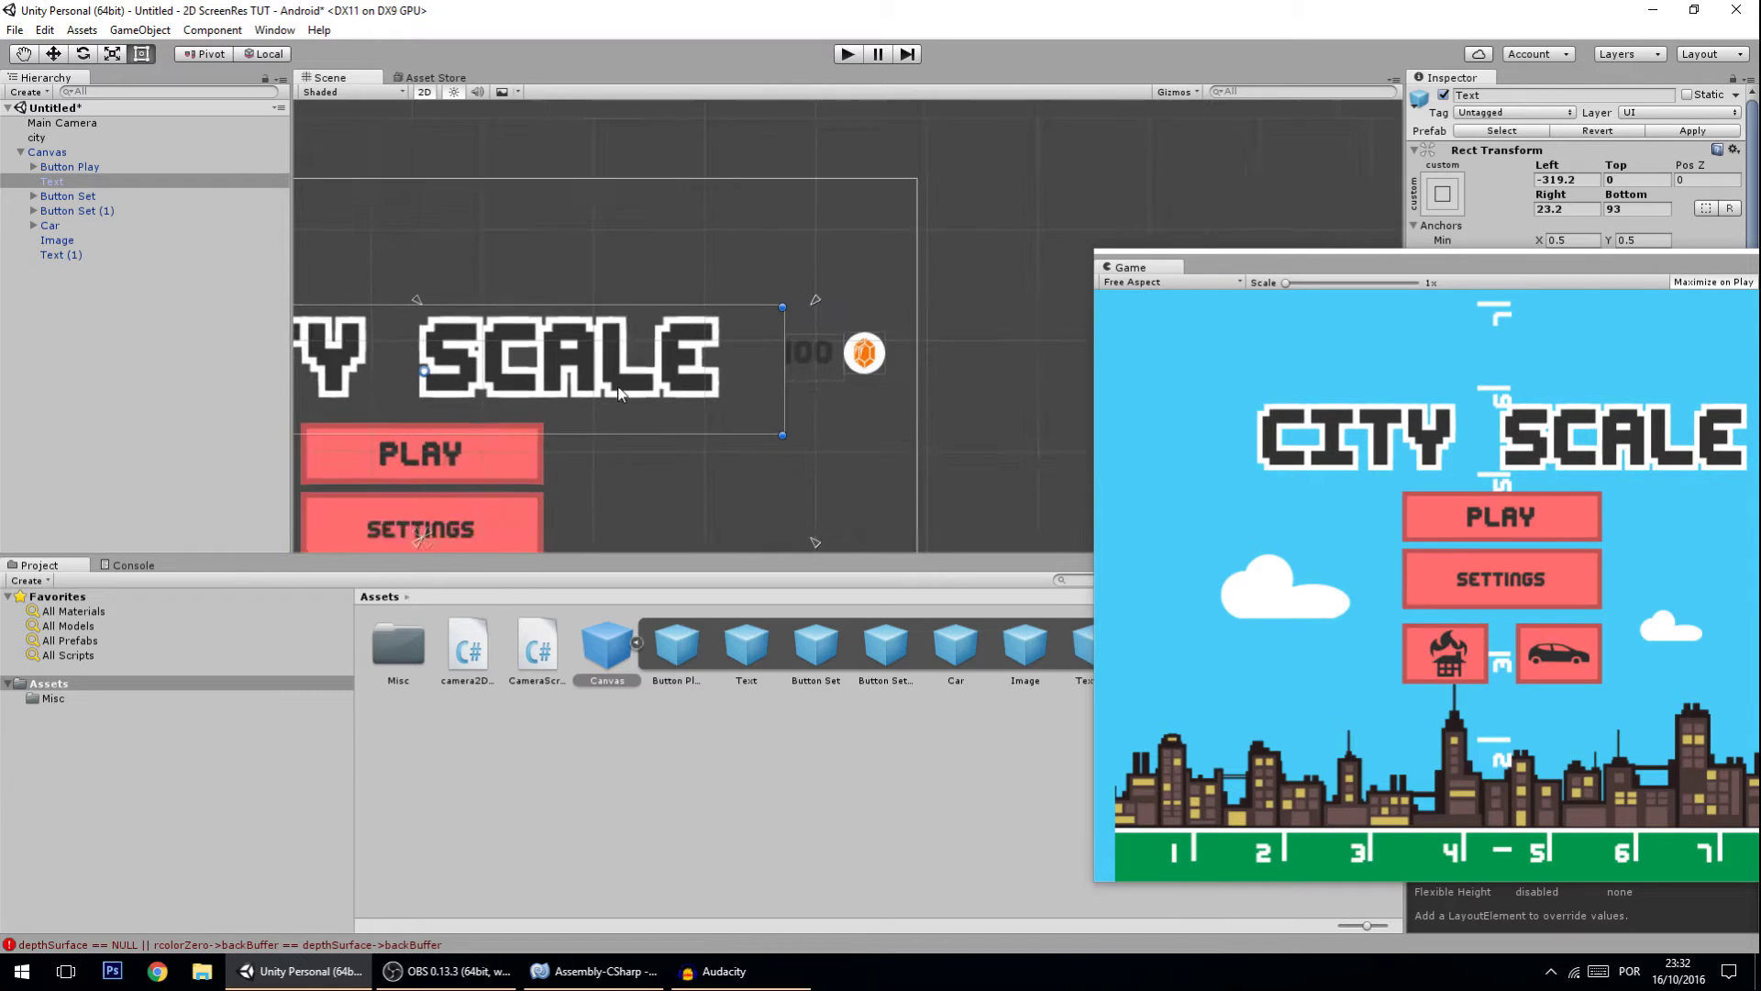
pyautogui.moveTo(619, 392); pyautogui.dragTo(698, 331, button='middle')
pyautogui.moveTo(513, 468); pyautogui.dragTo(270, 371)
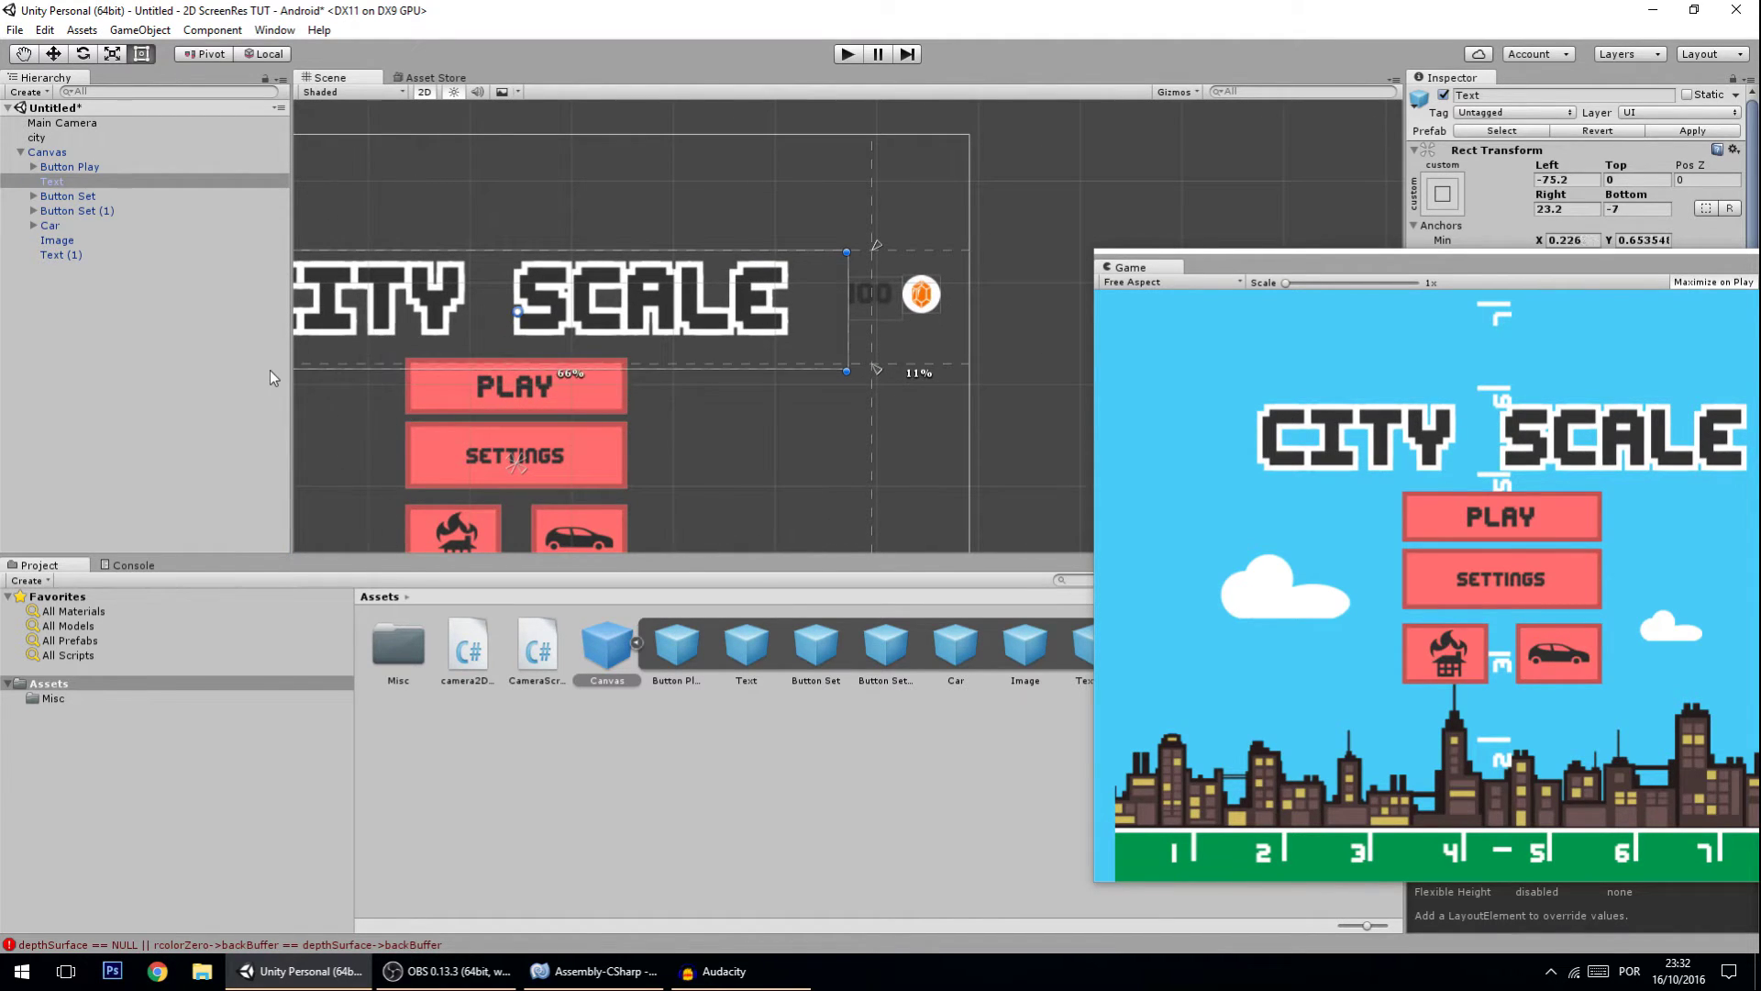
pyautogui.moveTo(270, 371); pyautogui.dragTo(449, 377, button='middle')
pyautogui.moveTo(467, 384); pyautogui.dragTo(396, 379)
# - Reframe the canvas, select the title, and test narrow and very wide Game preview widths
pyautogui.click(397, 377)
pyautogui.press('f')
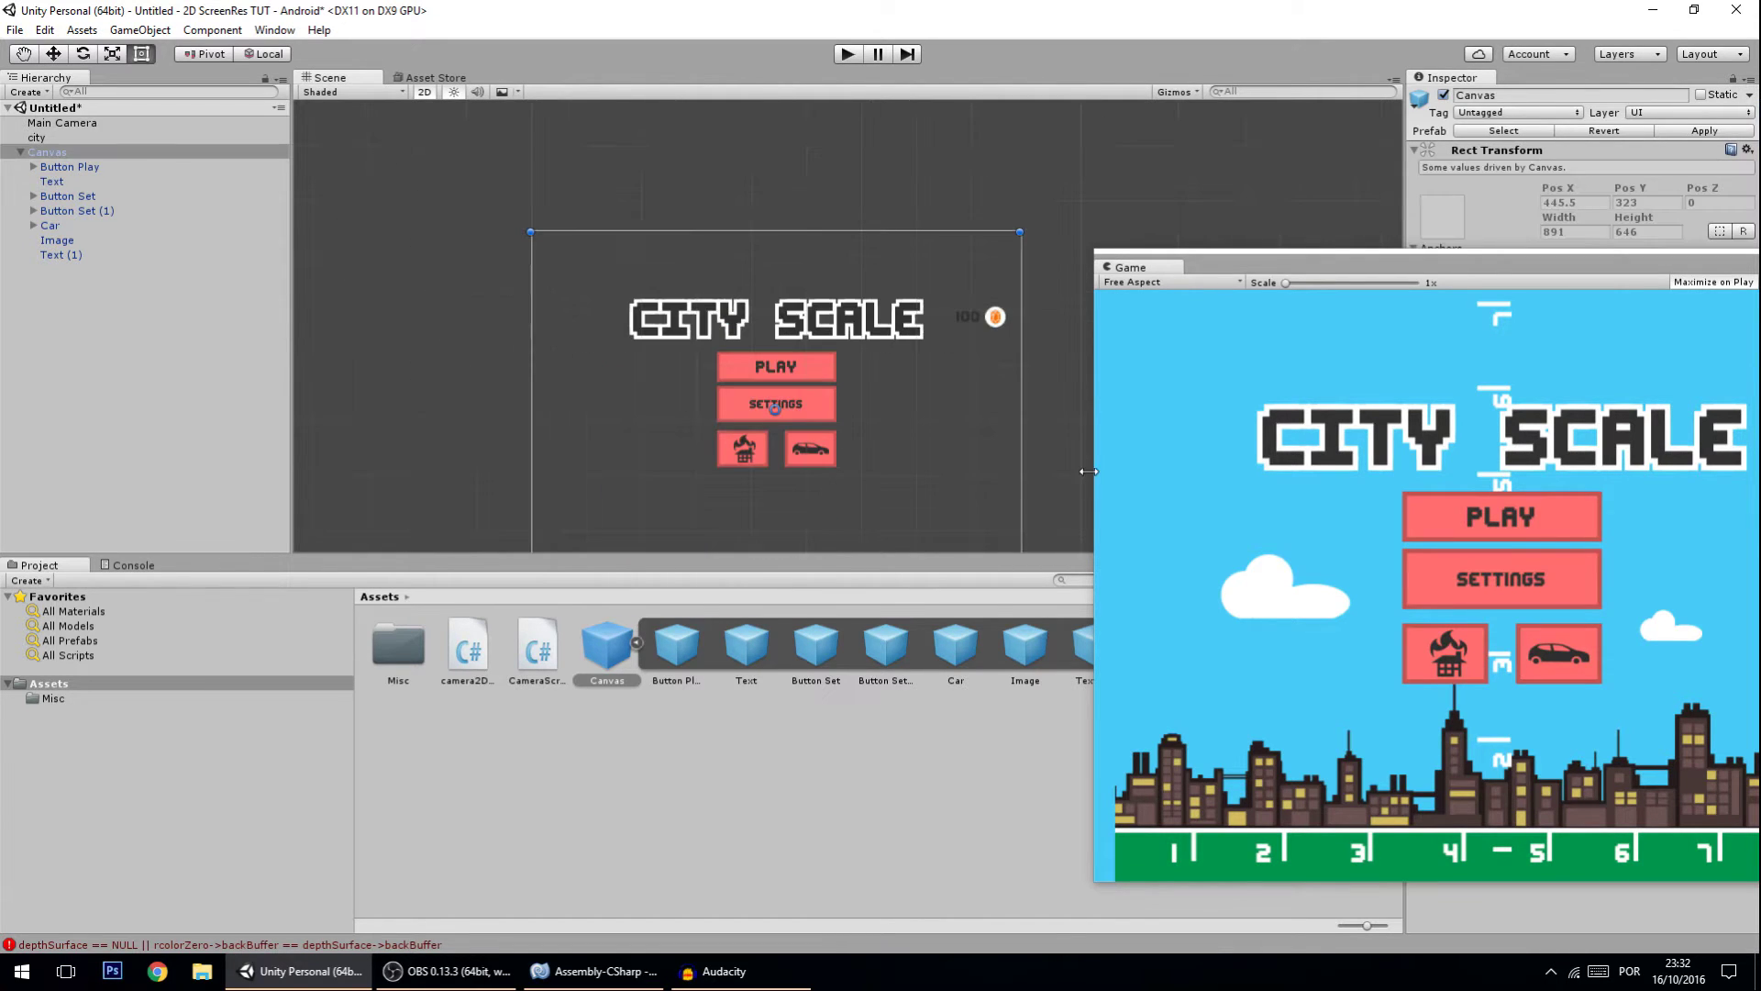
pyautogui.moveTo(1095, 410); pyautogui.dragTo(1496, 410)
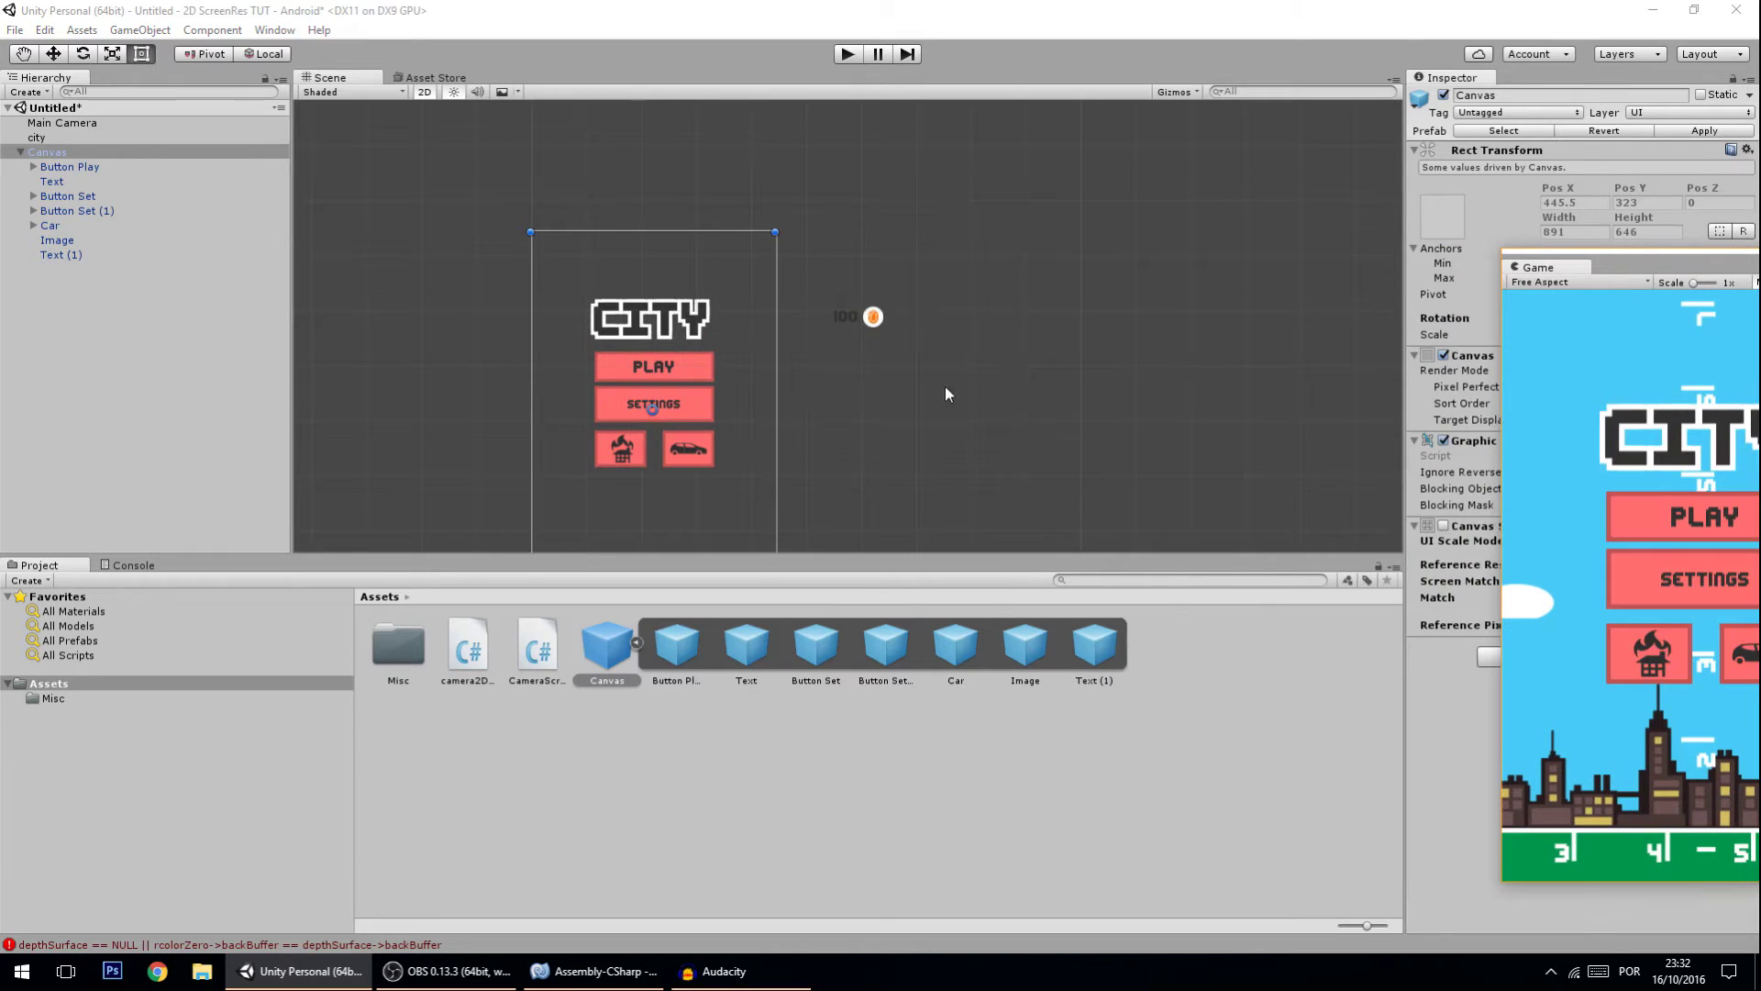
pyautogui.click(659, 323)
pyautogui.scroll(2, 499, 277)
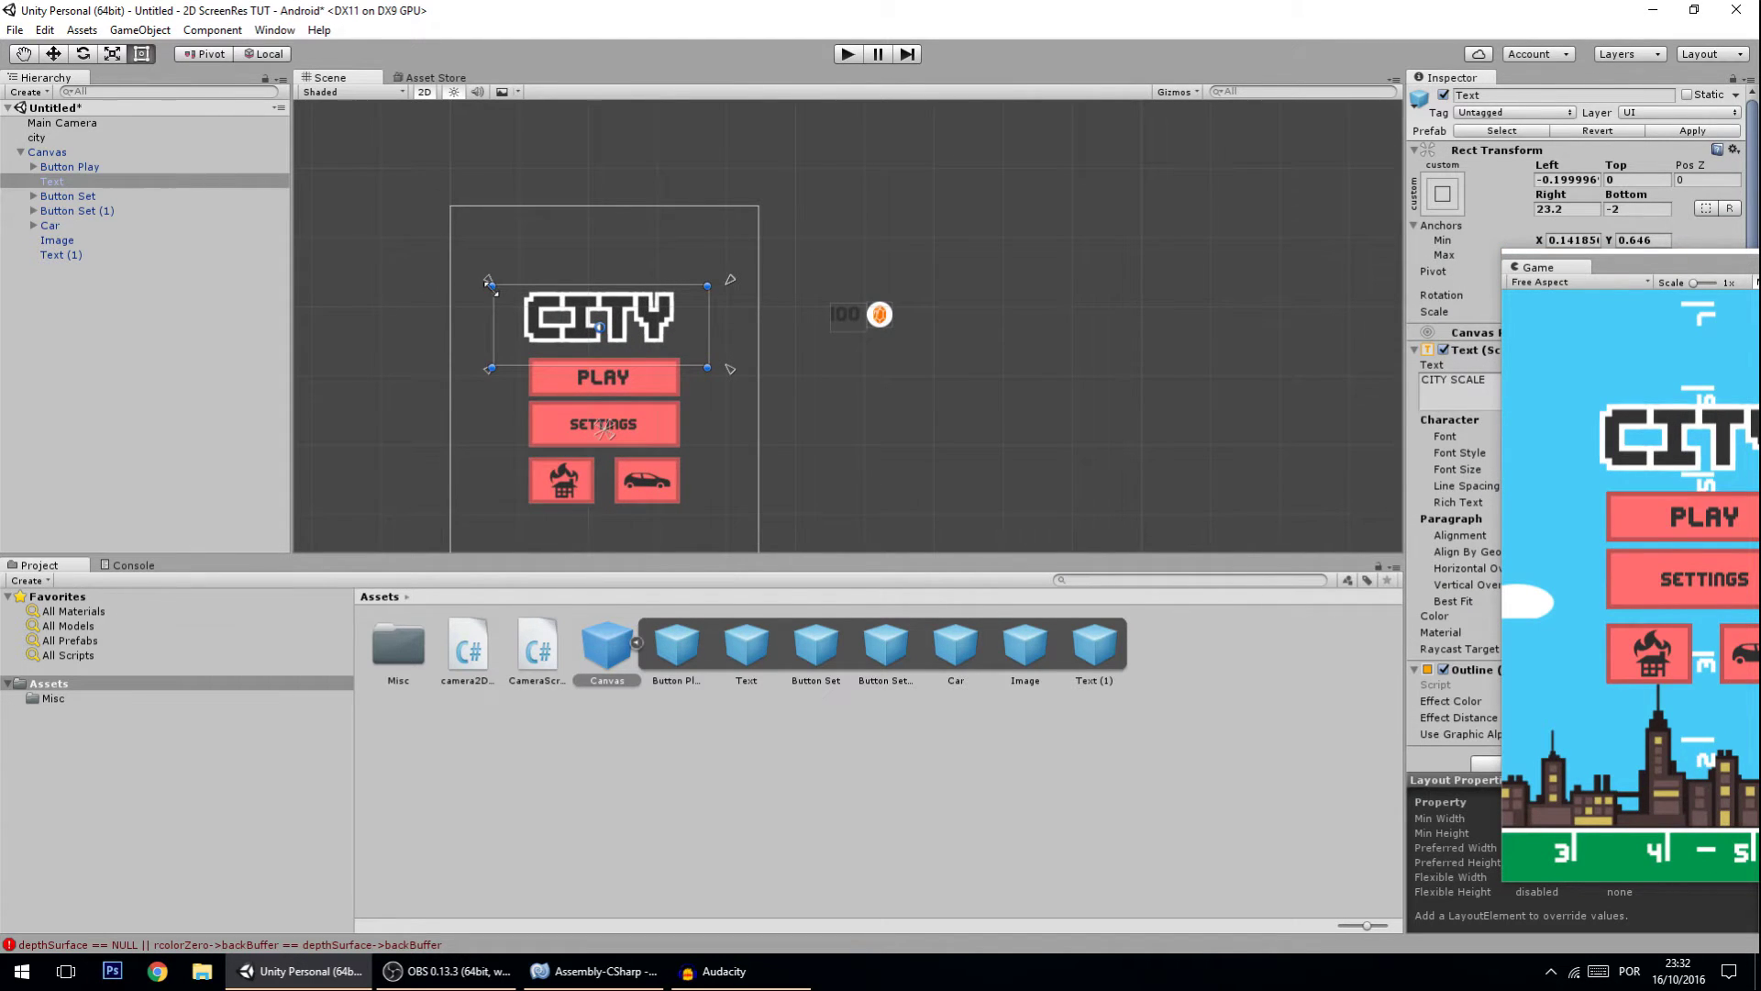
pyautogui.scroll(2, 493, 294)
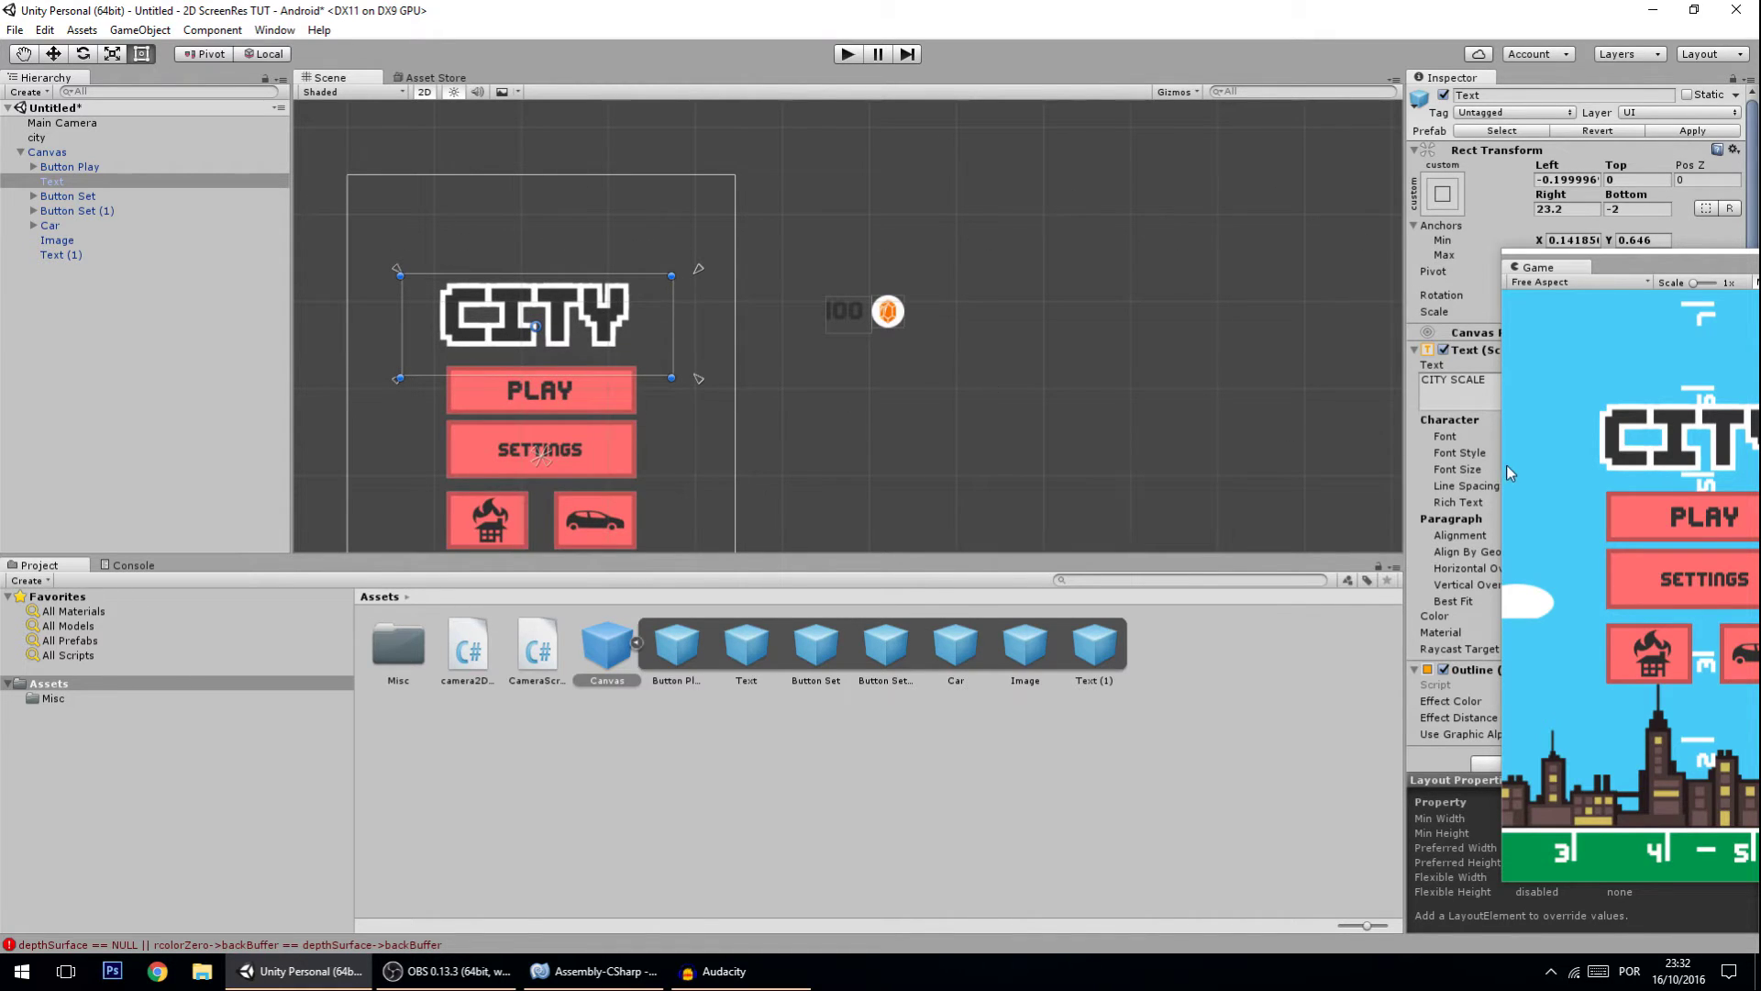
pyautogui.moveTo(1502, 464); pyautogui.dragTo(937, 431)
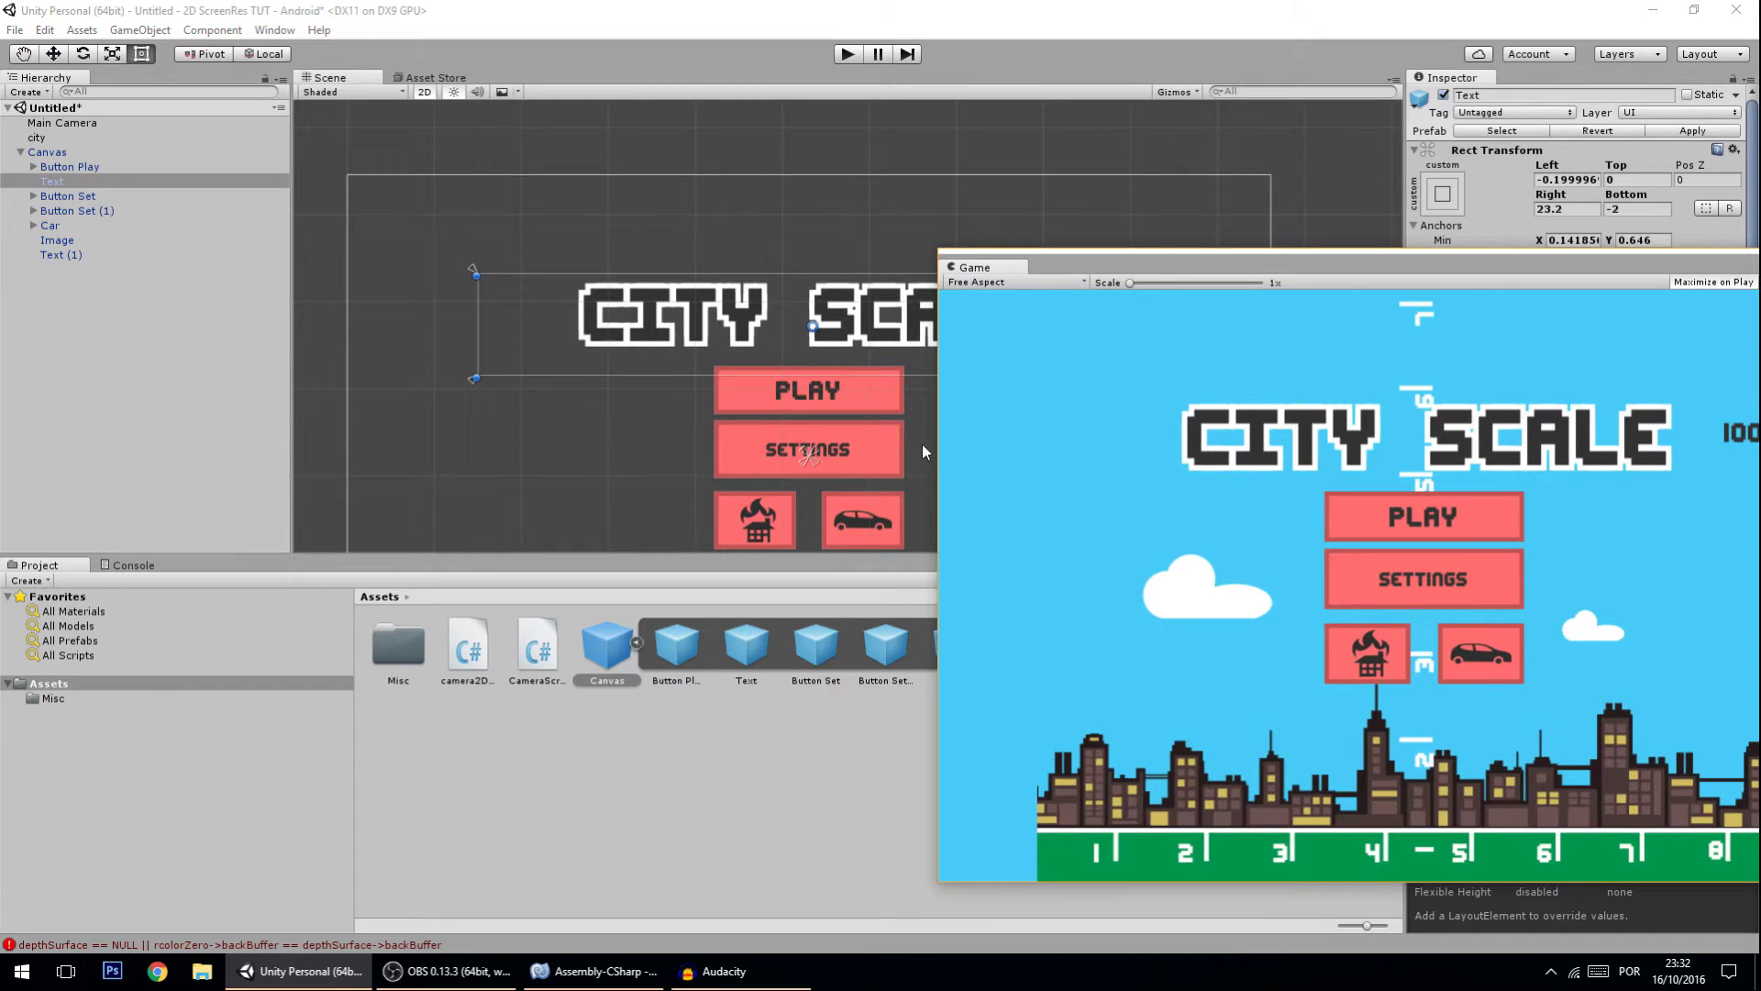
pyautogui.moveTo(923, 451); pyautogui.dragTo(1259, 453)
# - Reposition the Game preview and test shorter and taller heights, reframing the title
pyautogui.scroll(-2, 976, 378)
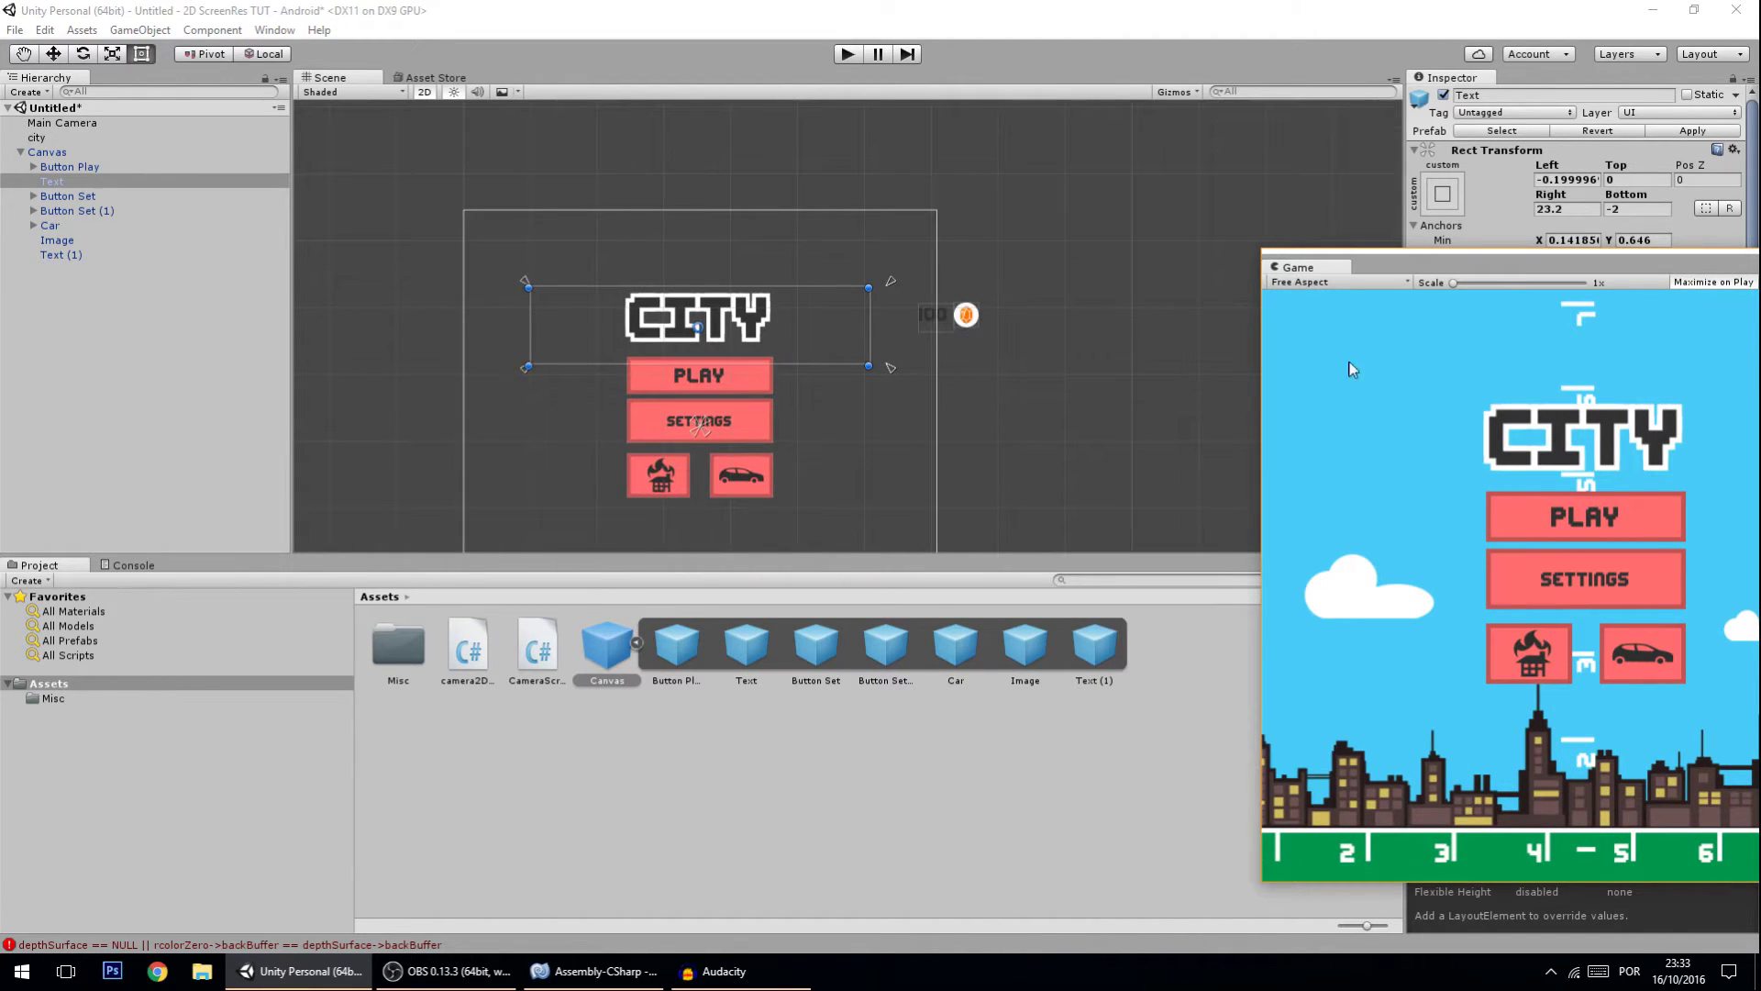
pyautogui.moveTo(1448, 262); pyautogui.dragTo(1173, 174)
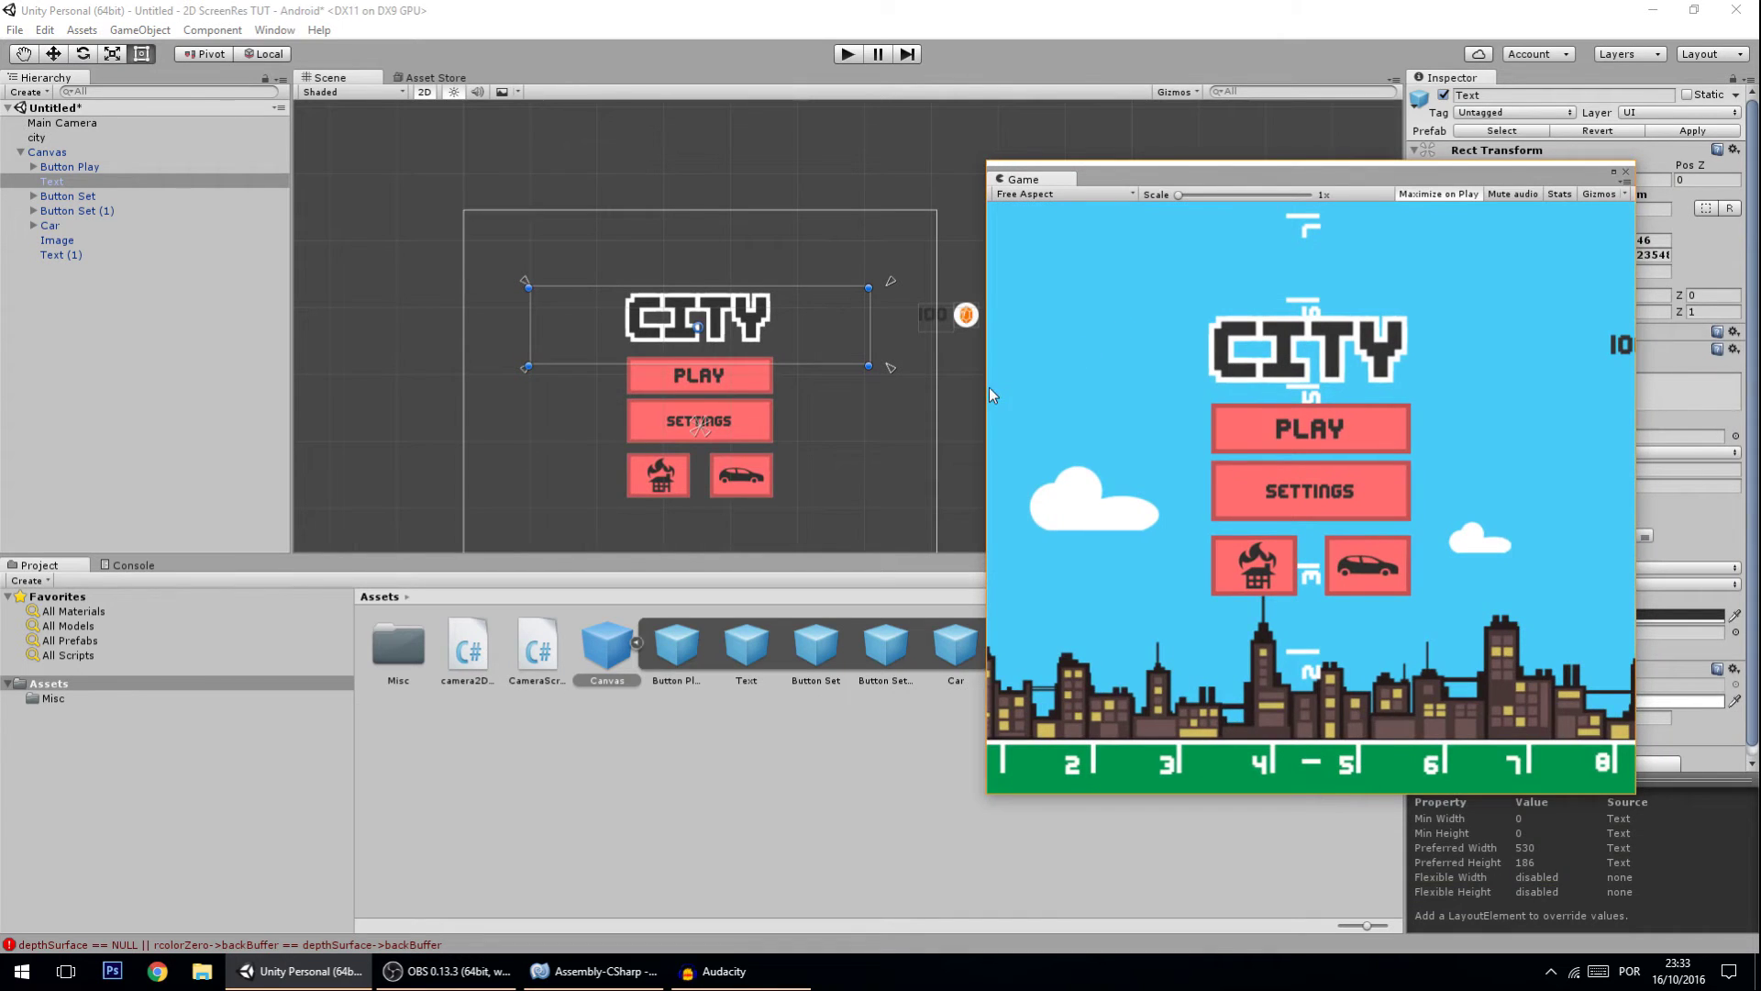
pyautogui.moveTo(988, 387); pyautogui.dragTo(679, 395)
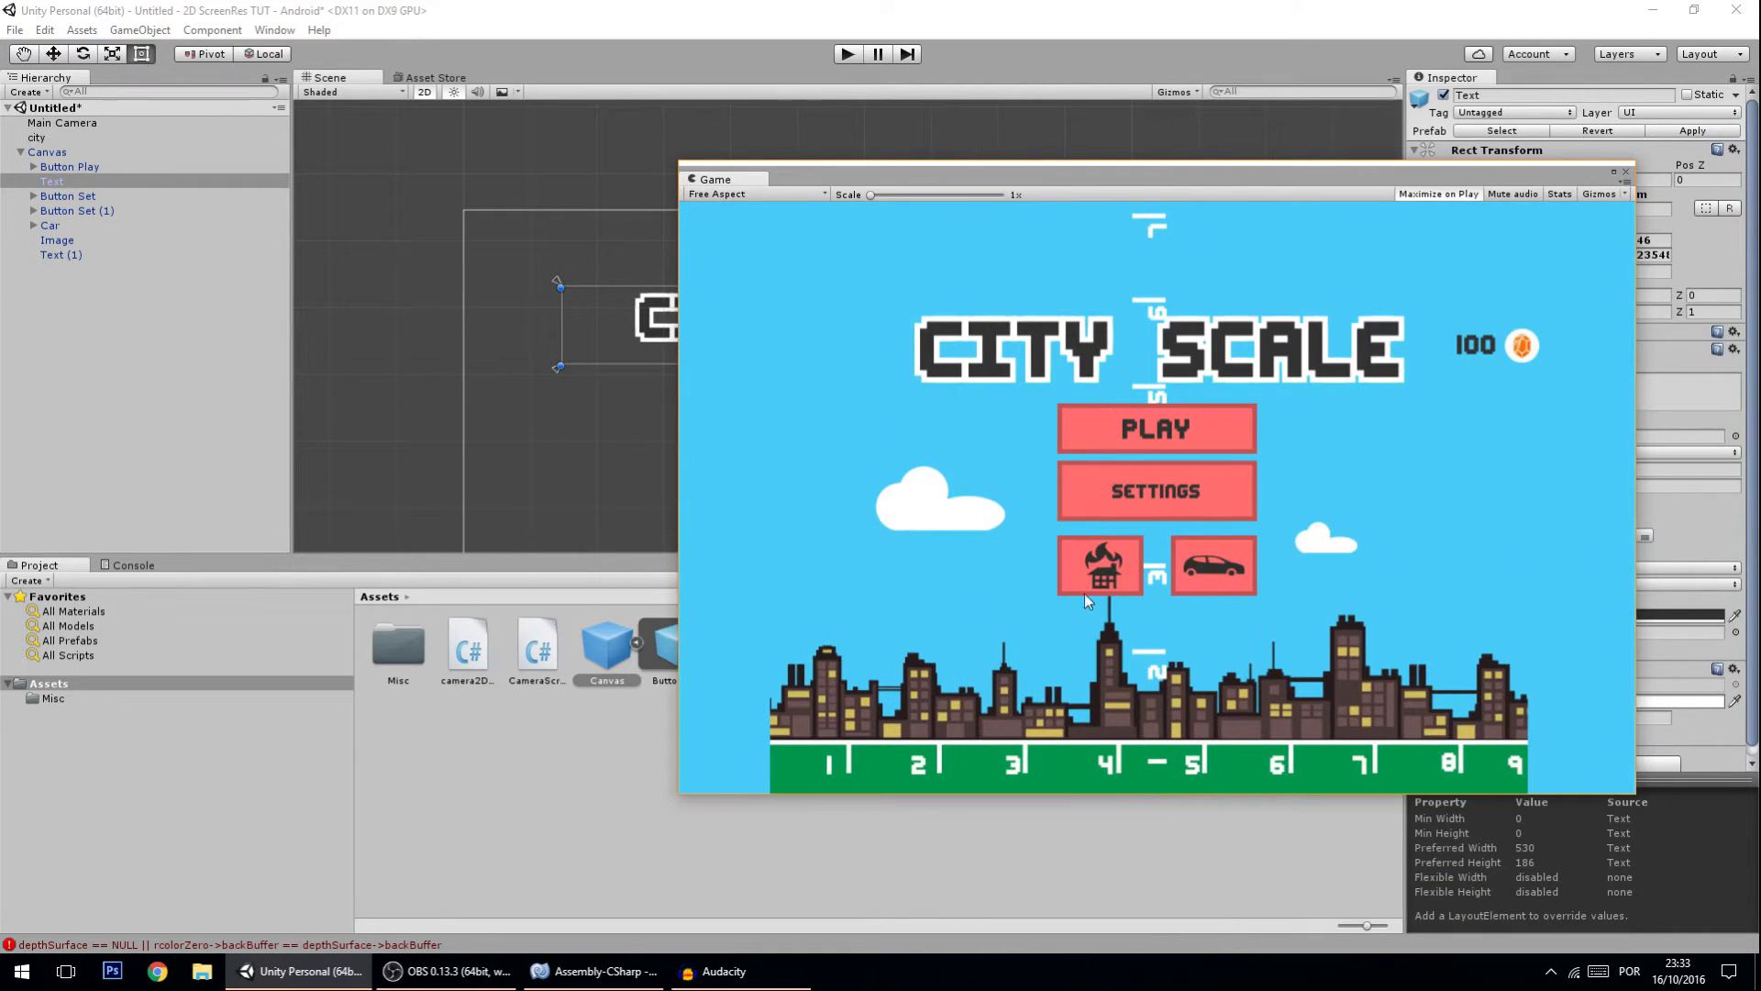
pyautogui.moveTo(1121, 797)
pyautogui.mouseDown()
pyautogui.moveTo(1121, 583)
pyautogui.moveTo(1123, 778)
pyautogui.mouseUp()
pyautogui.moveTo(1132, 163); pyautogui.dragTo(1139, 336)
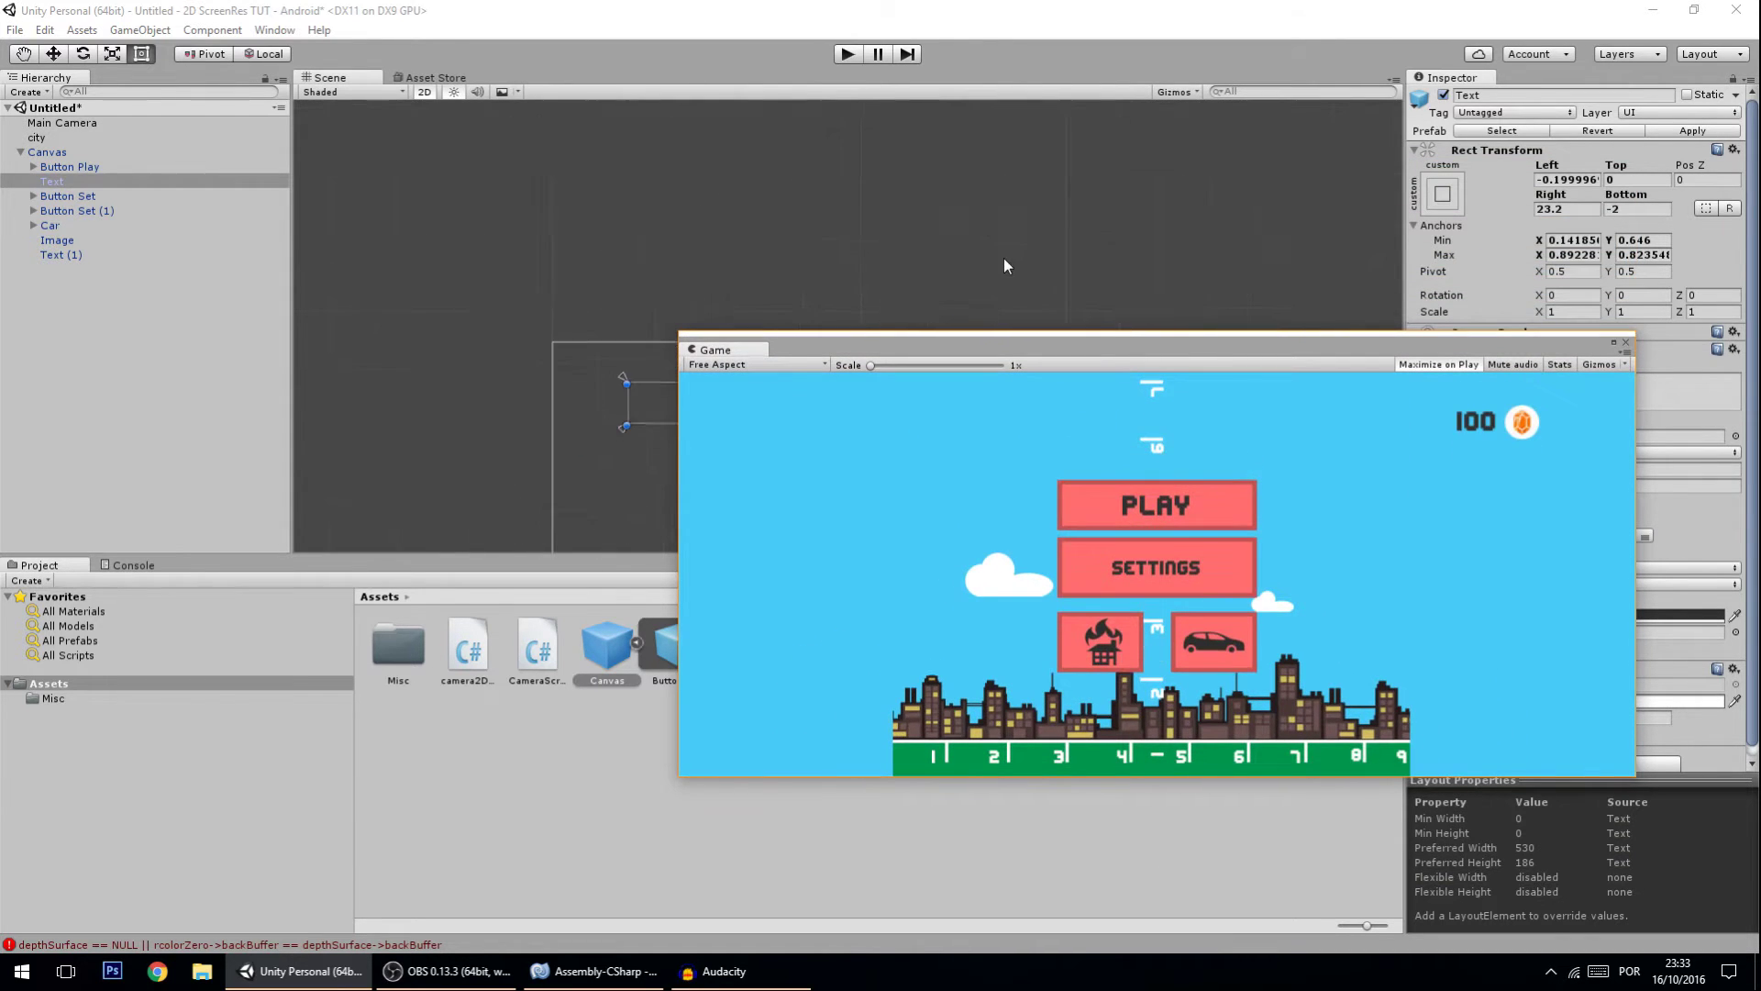
pyautogui.press('f')
pyautogui.moveTo(1052, 352); pyautogui.dragTo(633, 376)
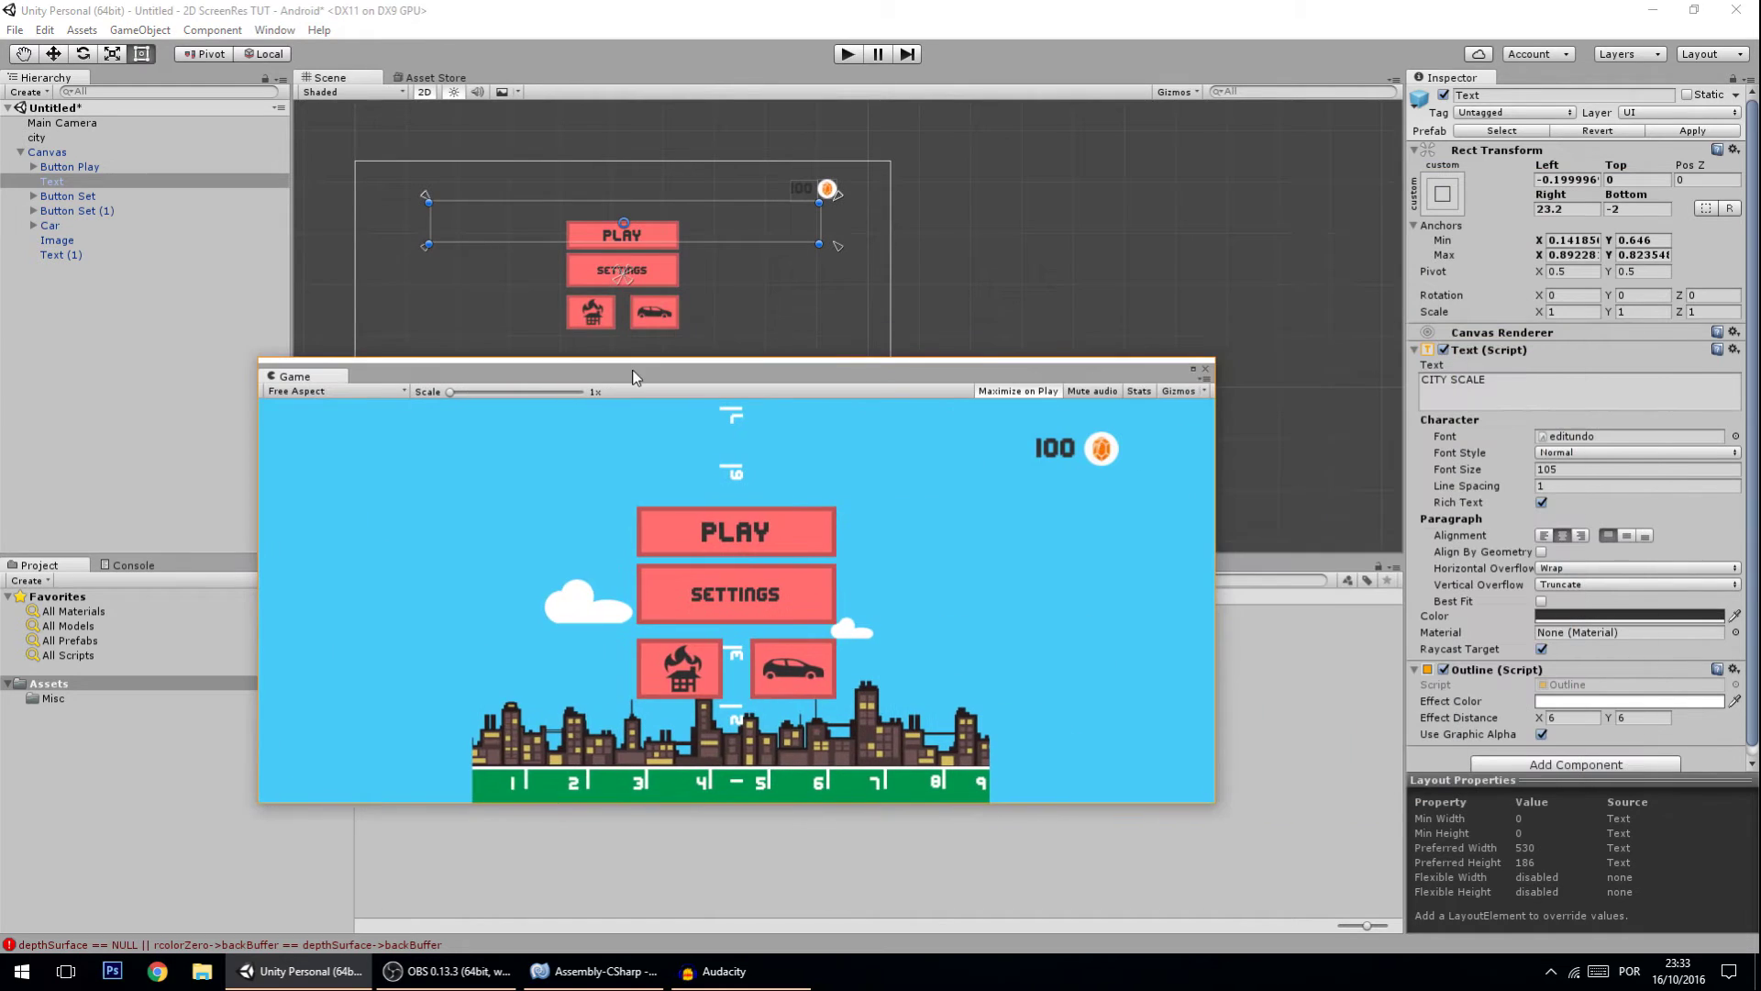
pyautogui.doubleClick(170, 181)
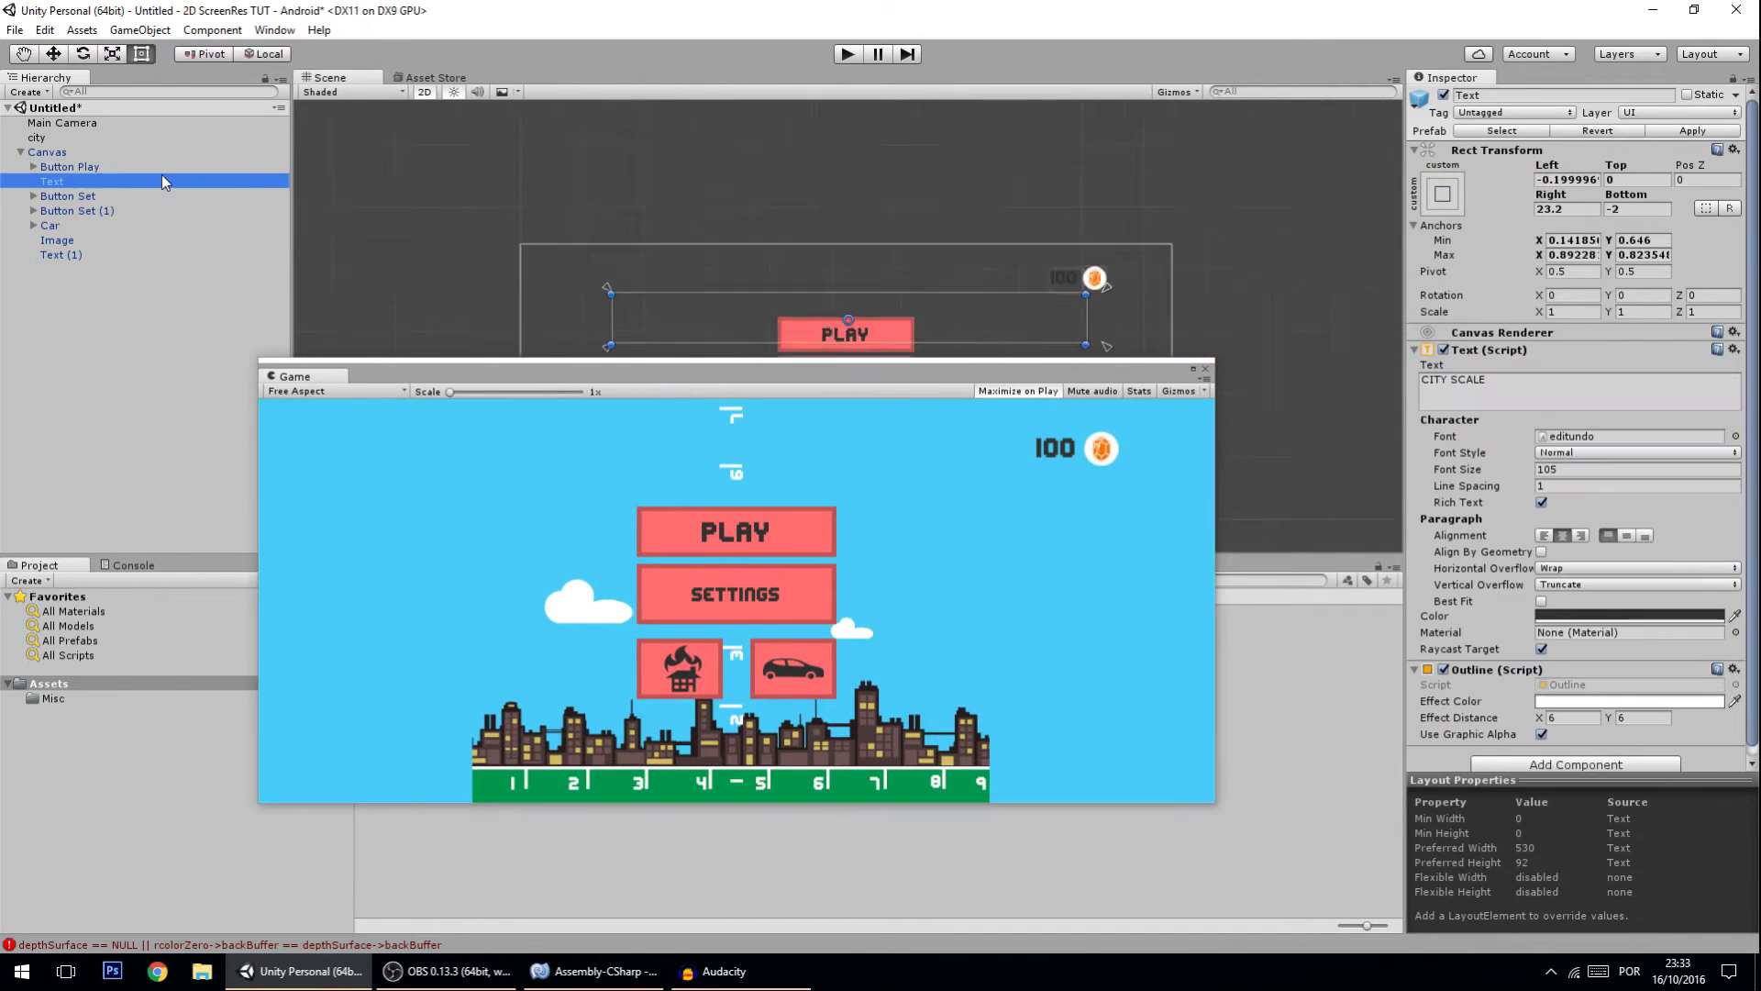
# - Enable Best Fit on the CITY SCALE title (sizes 10–105) and resize the Game preview to check it
pyautogui.scroll(-1, 1607, 568)
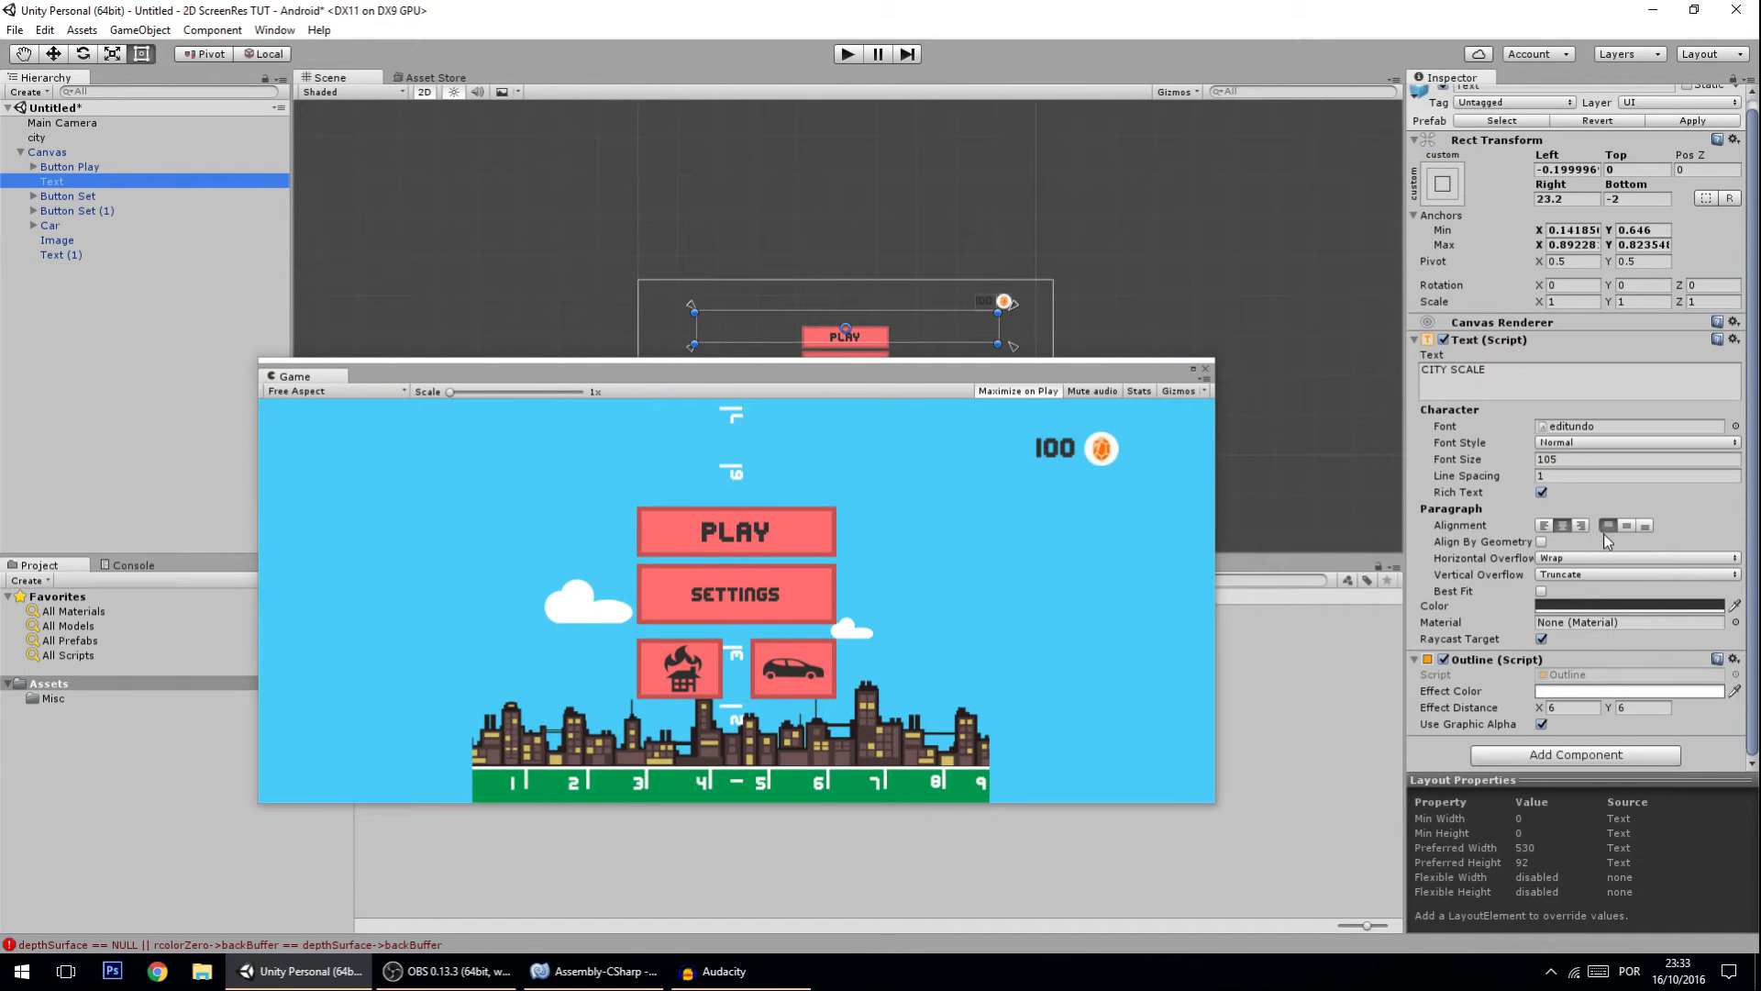
pyautogui.click(1543, 592)
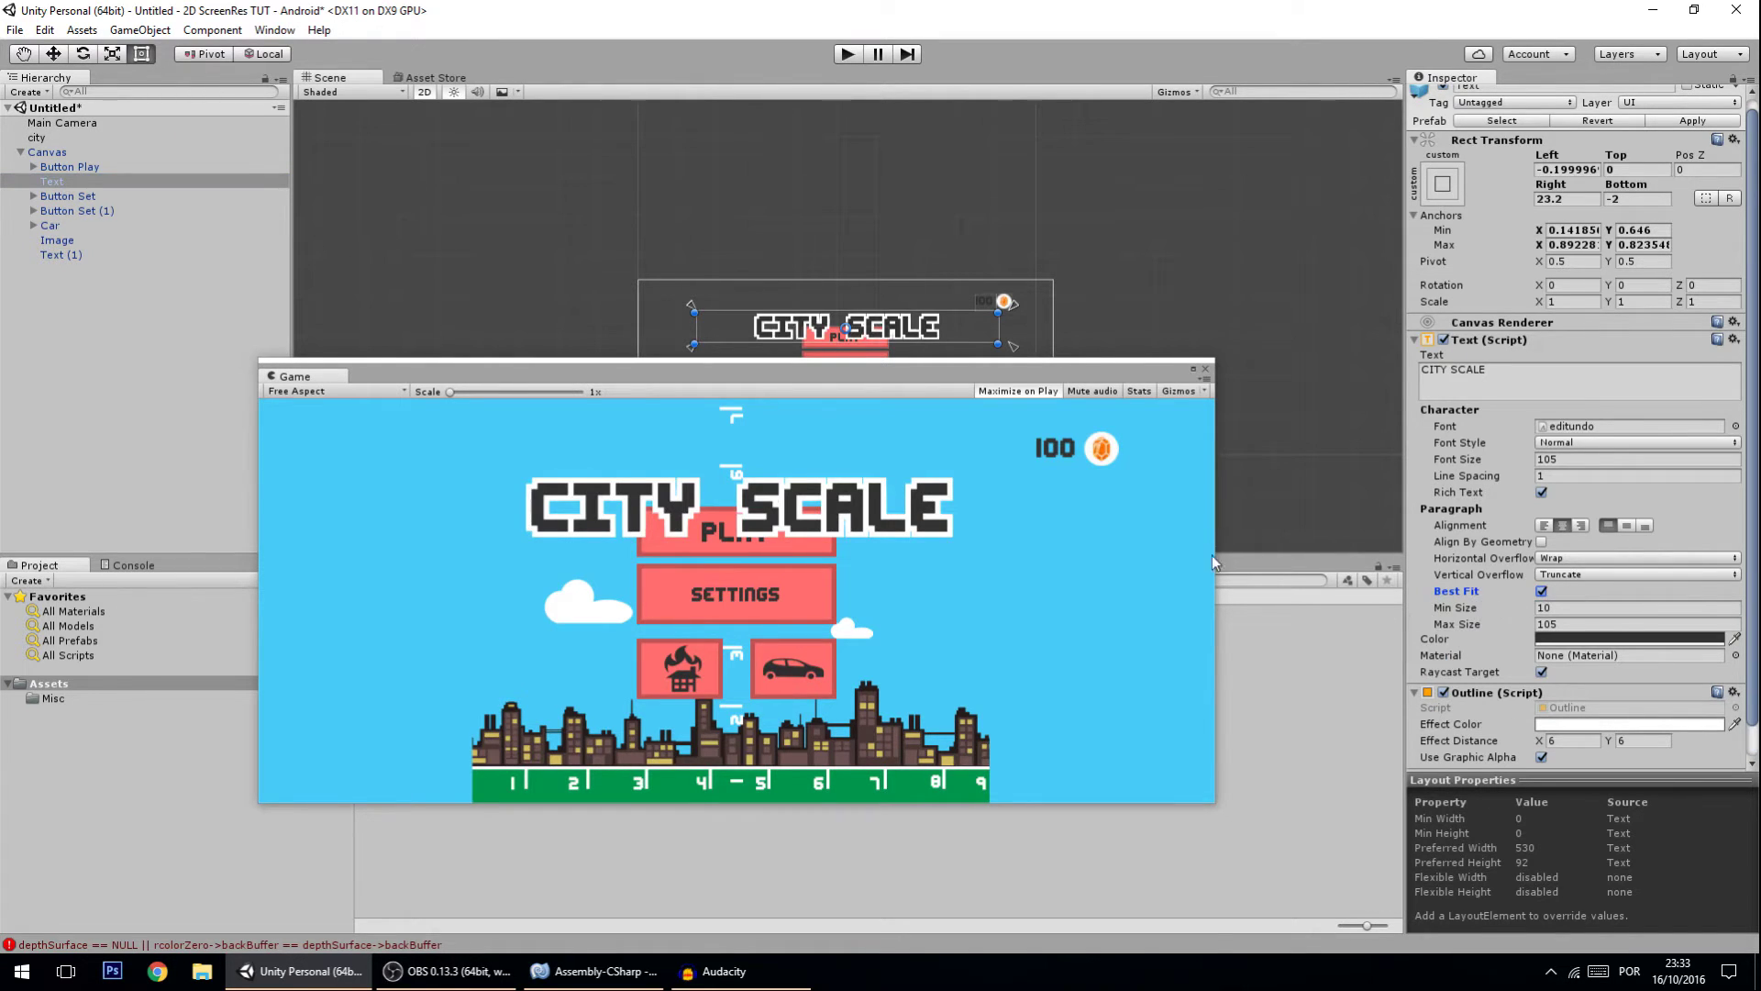
pyautogui.moveTo(1216, 802); pyautogui.dragTo(1427, 929)
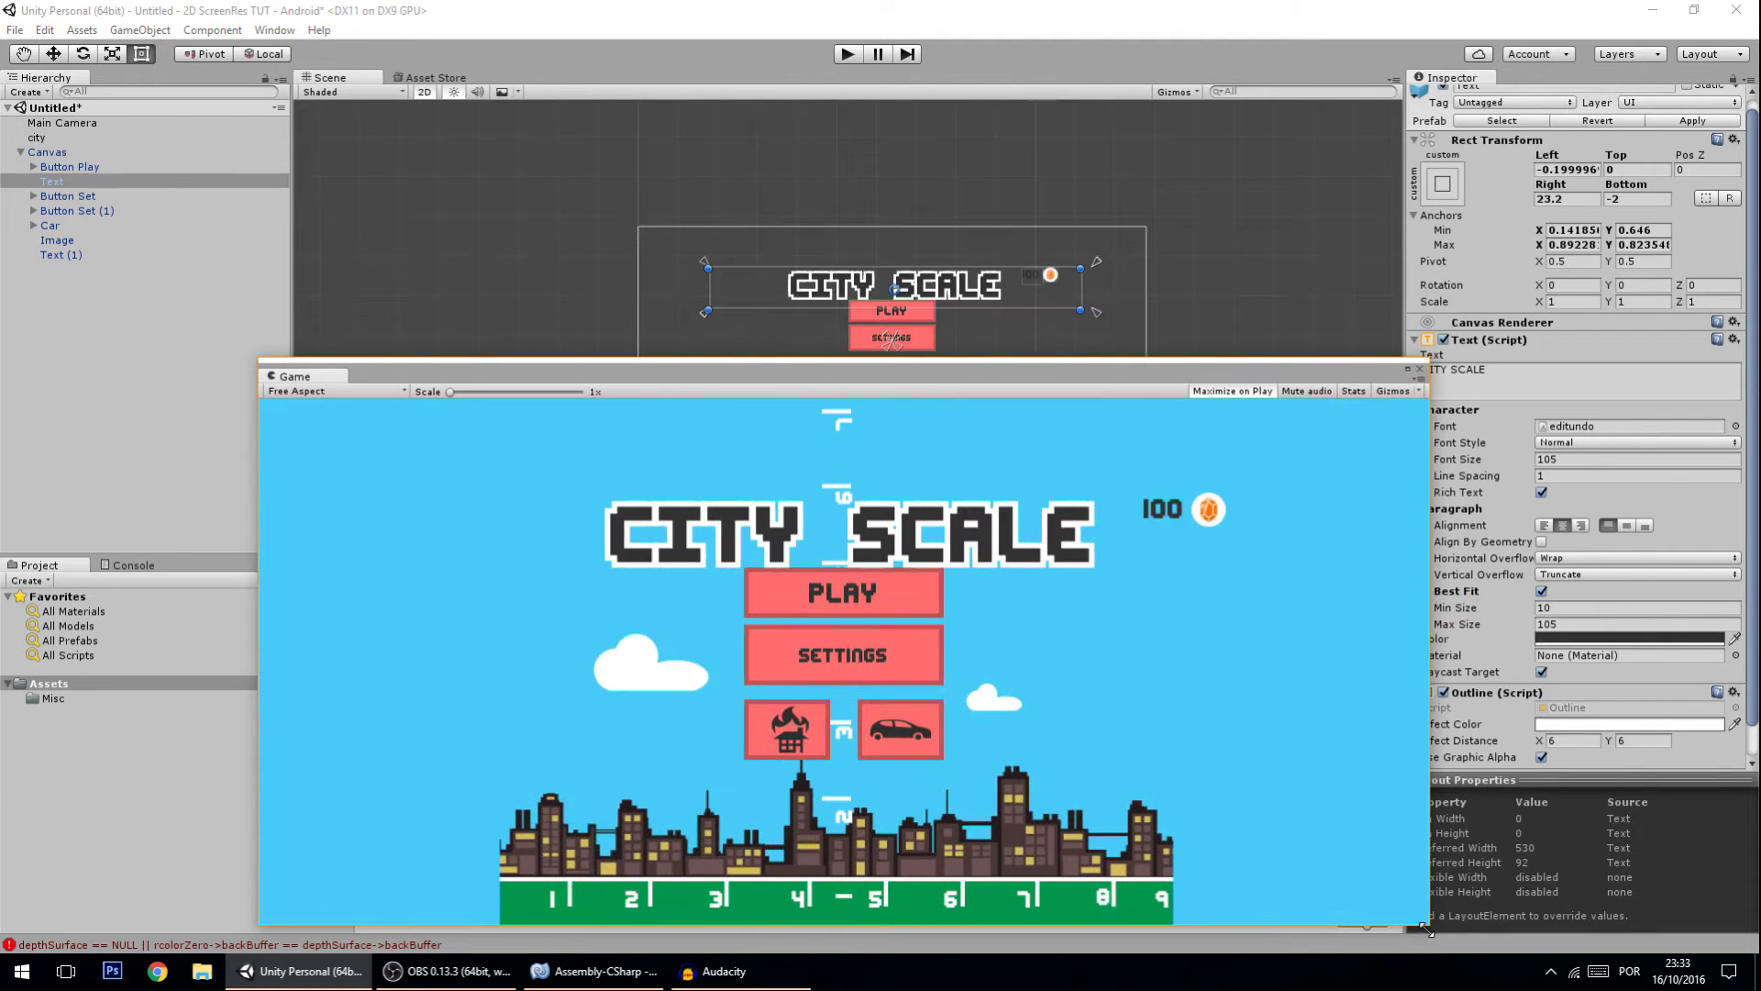
pyautogui.moveTo(1425, 561); pyautogui.dragTo(1165, 569)
pyautogui.moveTo(926, 369); pyautogui.dragTo(1211, 524)
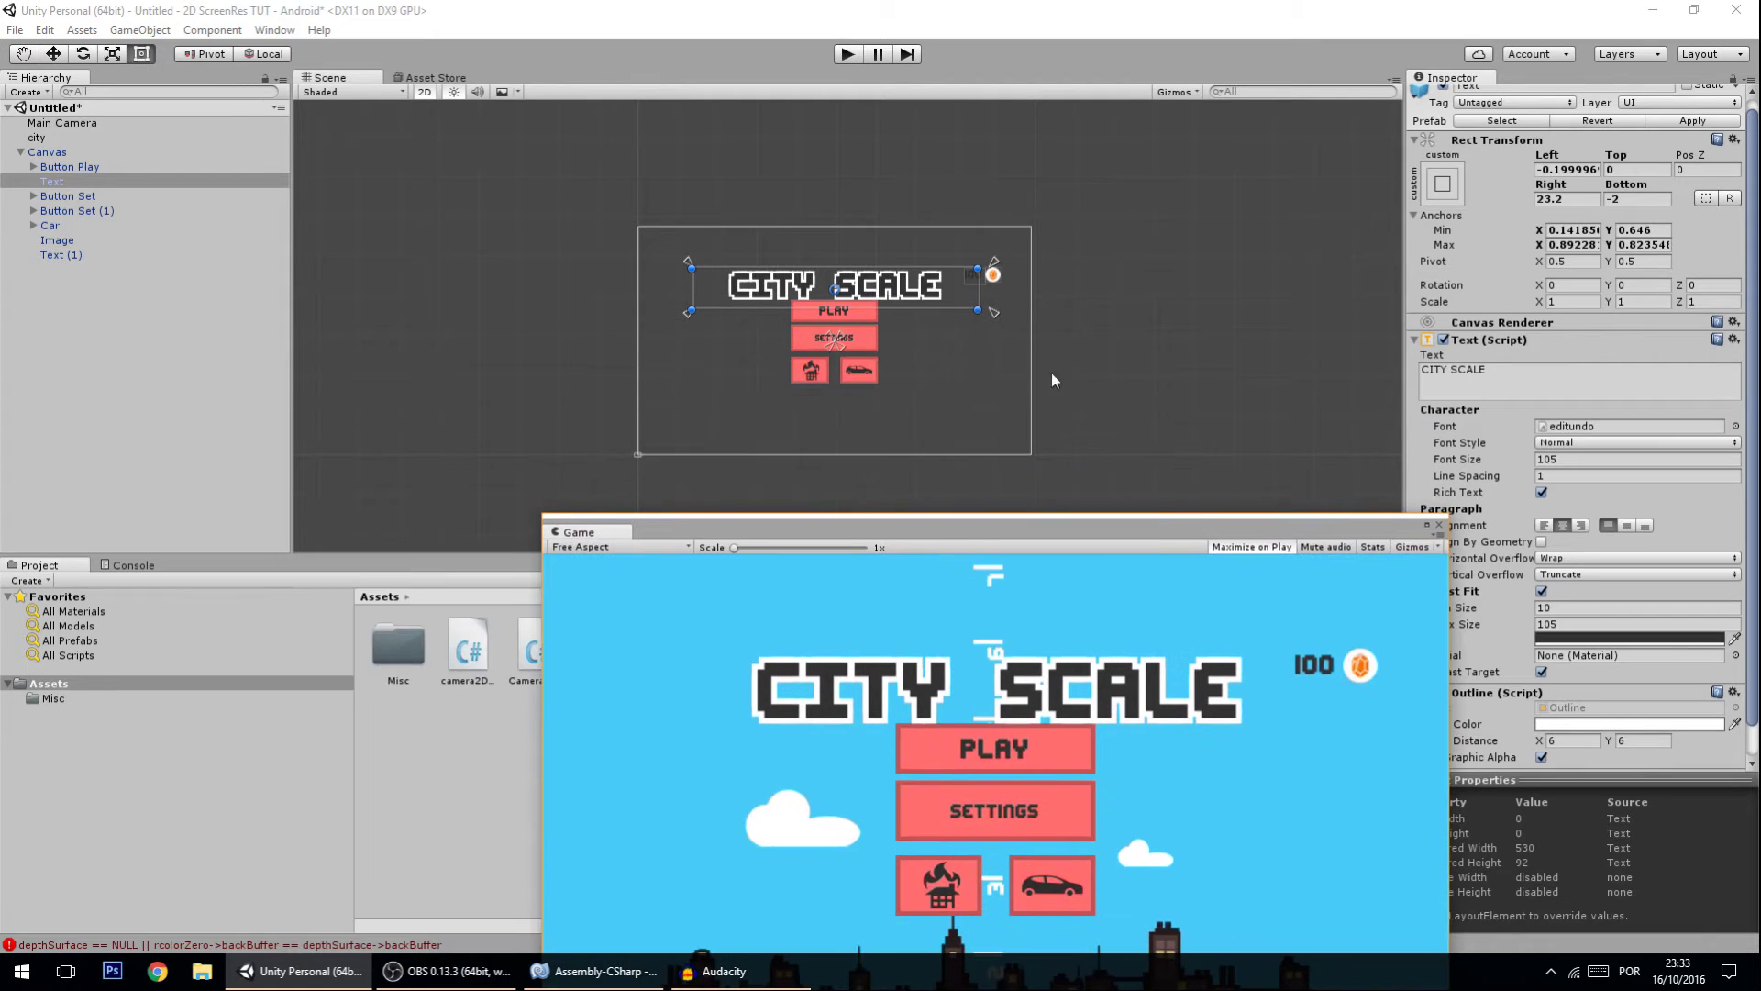
pyautogui.scroll(8, 905, 327)
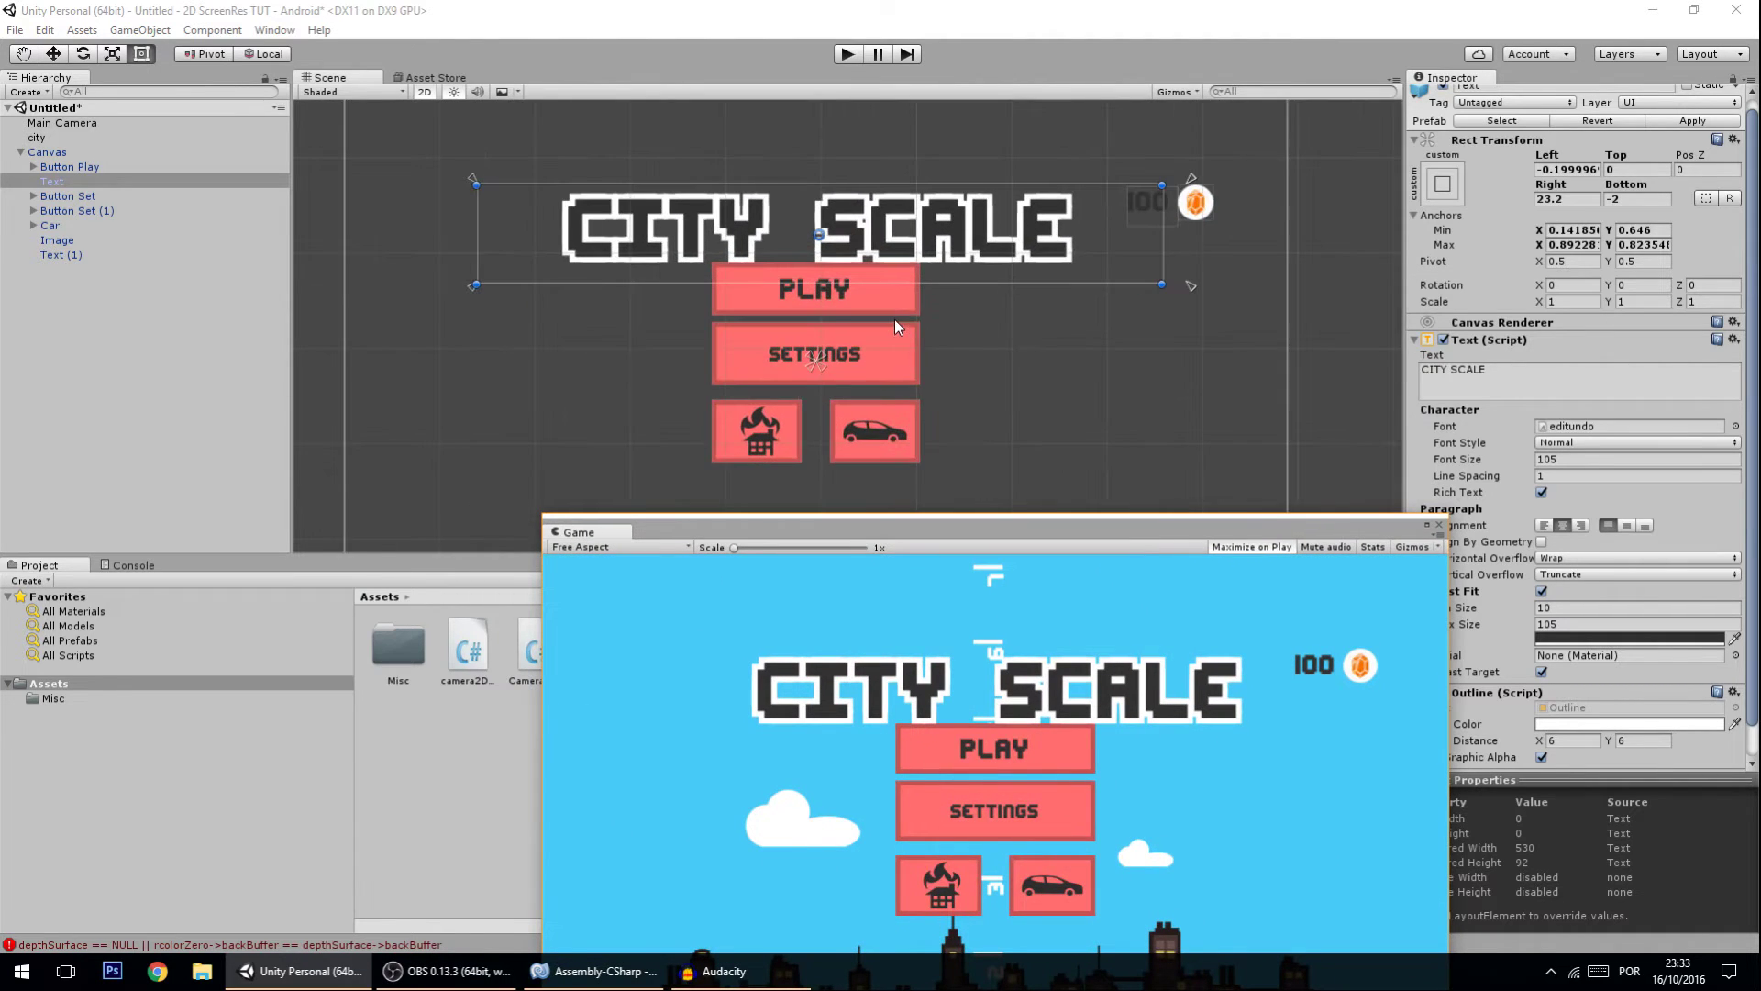
pyautogui.click(855, 294)
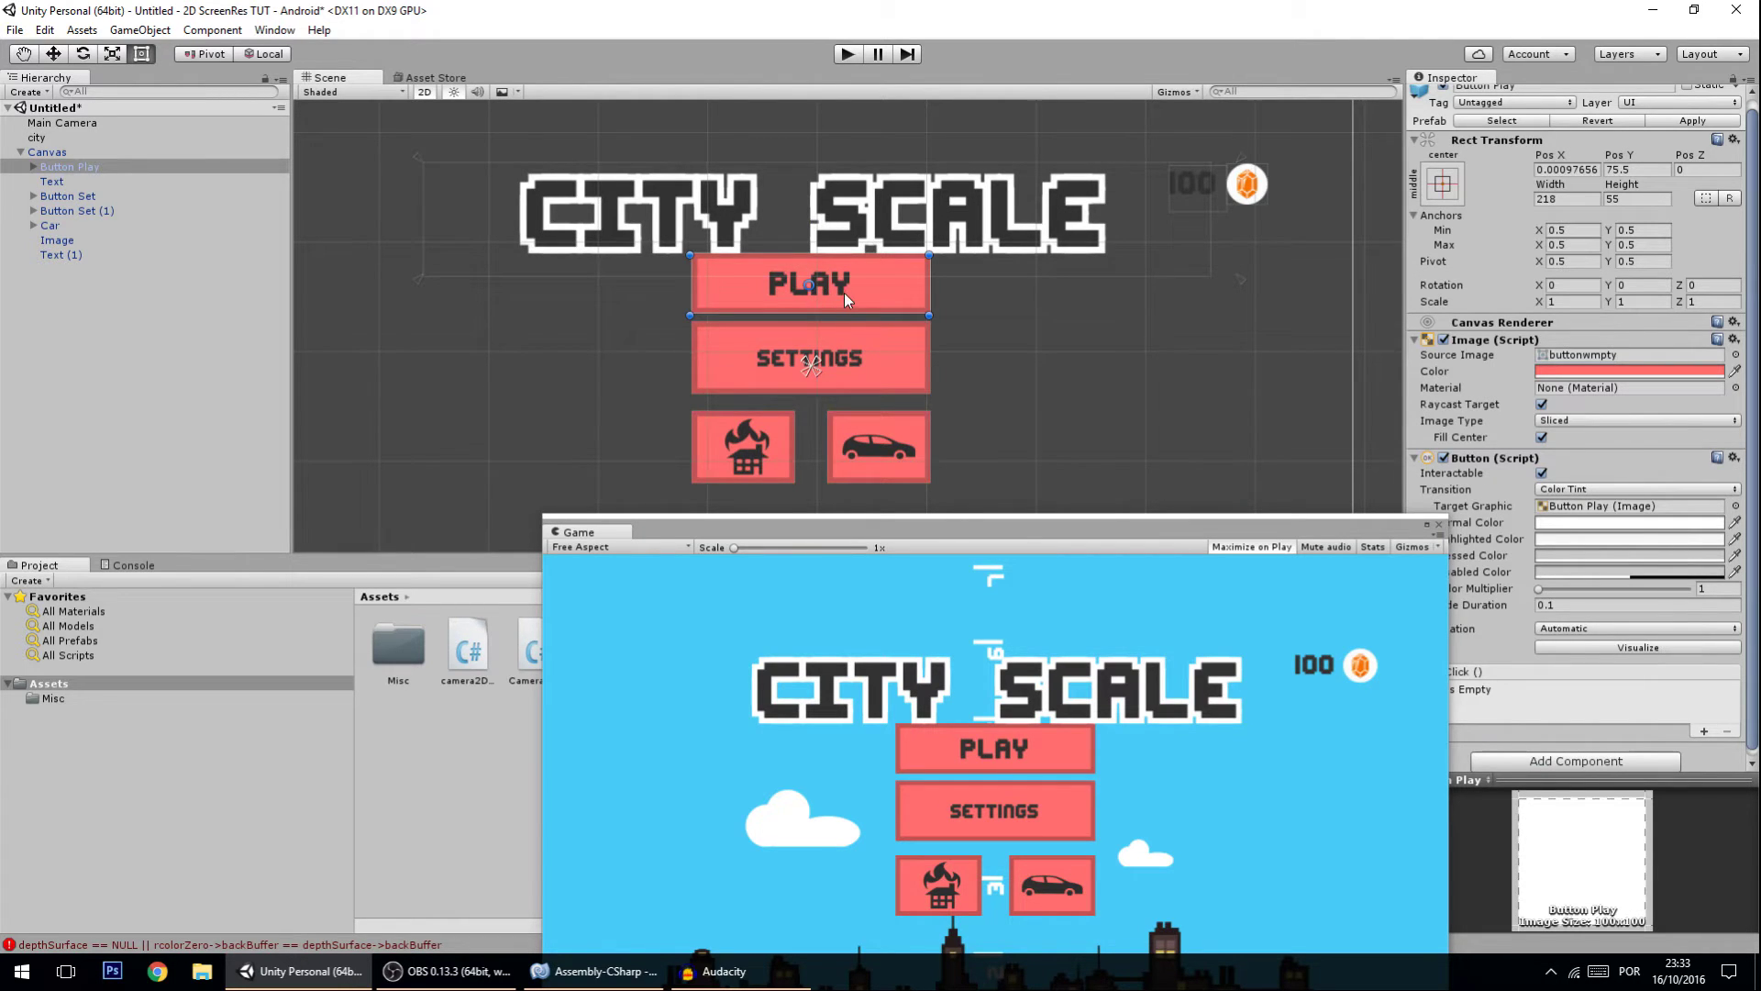
# - Move the PLAY button lower and snap its anchors to its corners
pyautogui.moveTo(844, 294); pyautogui.dragTo(950, 262)
pyautogui.scroll(3, 844, 312)
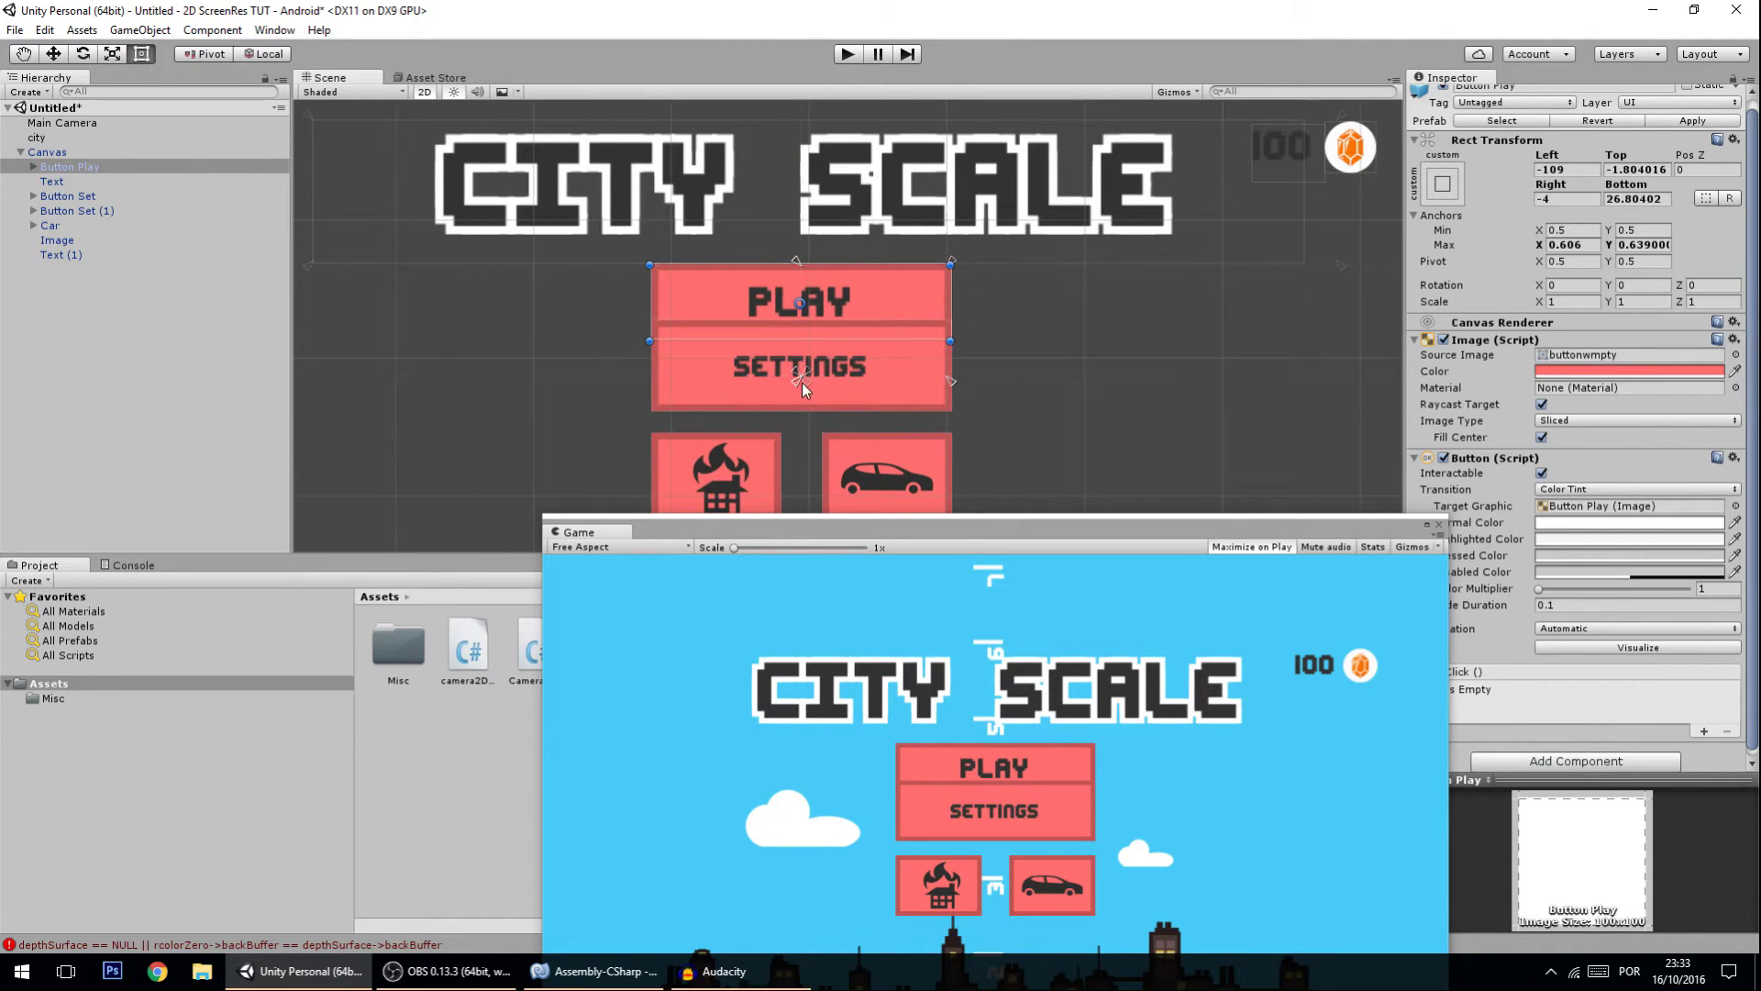
pyautogui.moveTo(800, 380); pyautogui.dragTo(646, 348)
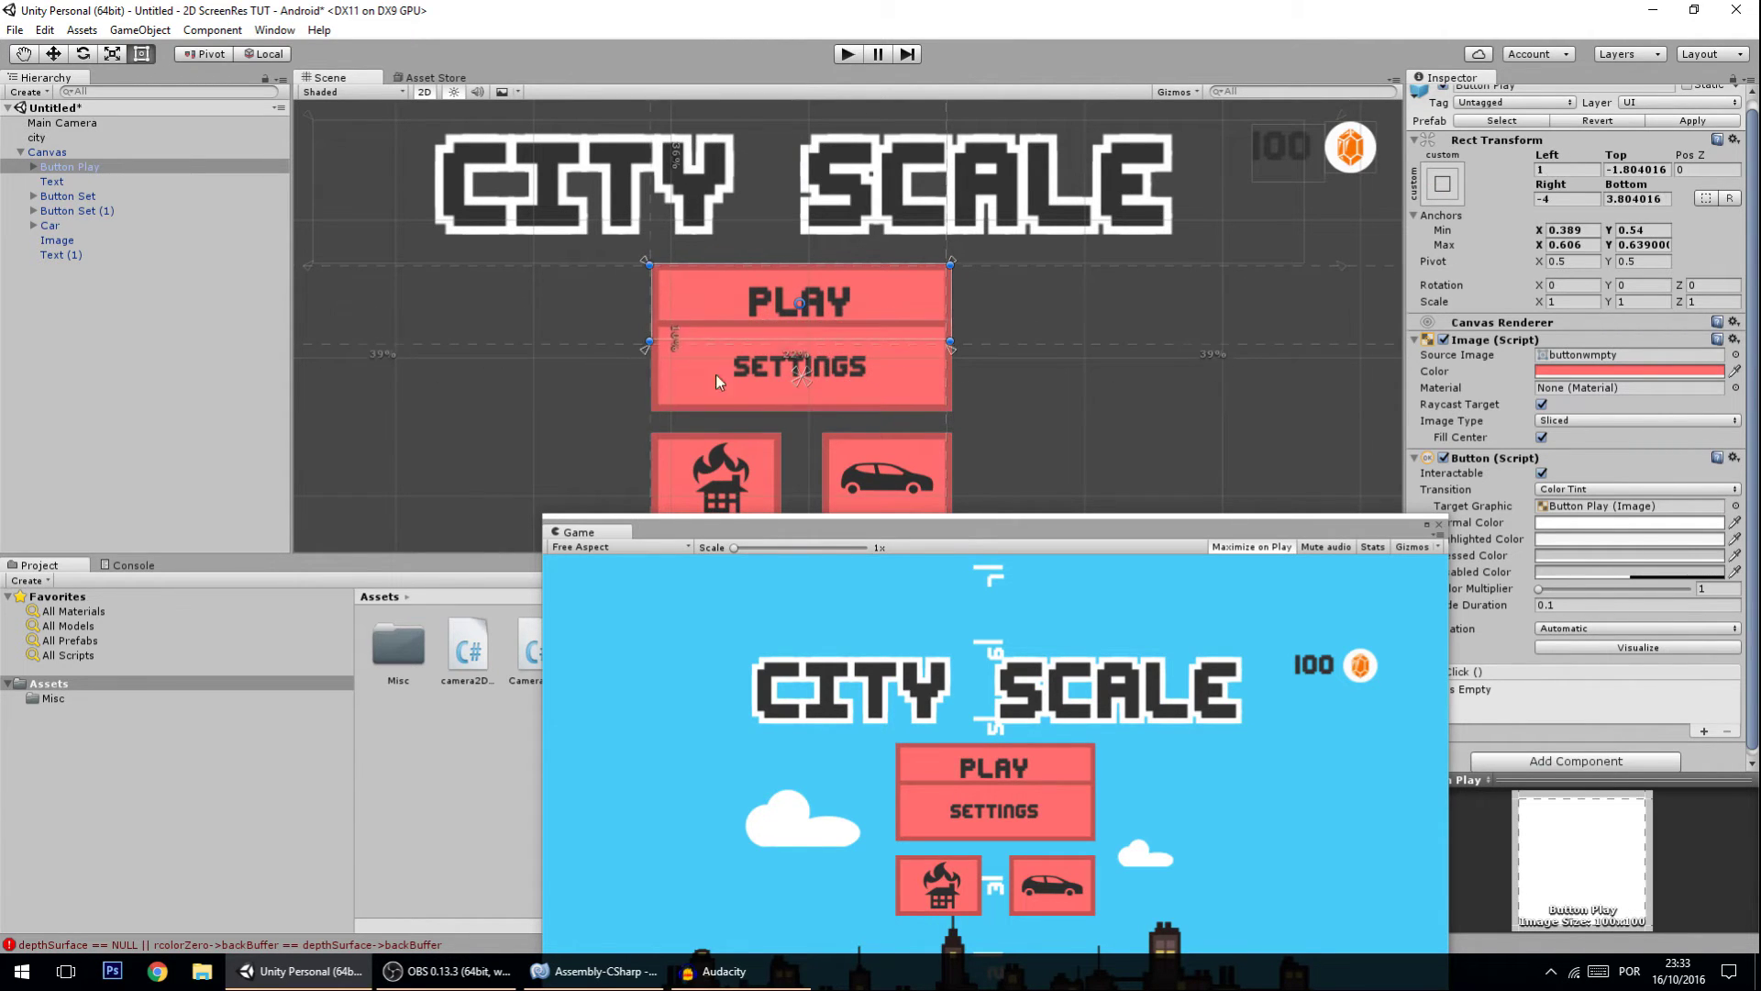
# - Move the SETTINGS button lower, anchor it to its corners, and test a portrait-shaped preview
pyautogui.click(716, 381)
pyautogui.moveTo(761, 398); pyautogui.dragTo(965, 457)
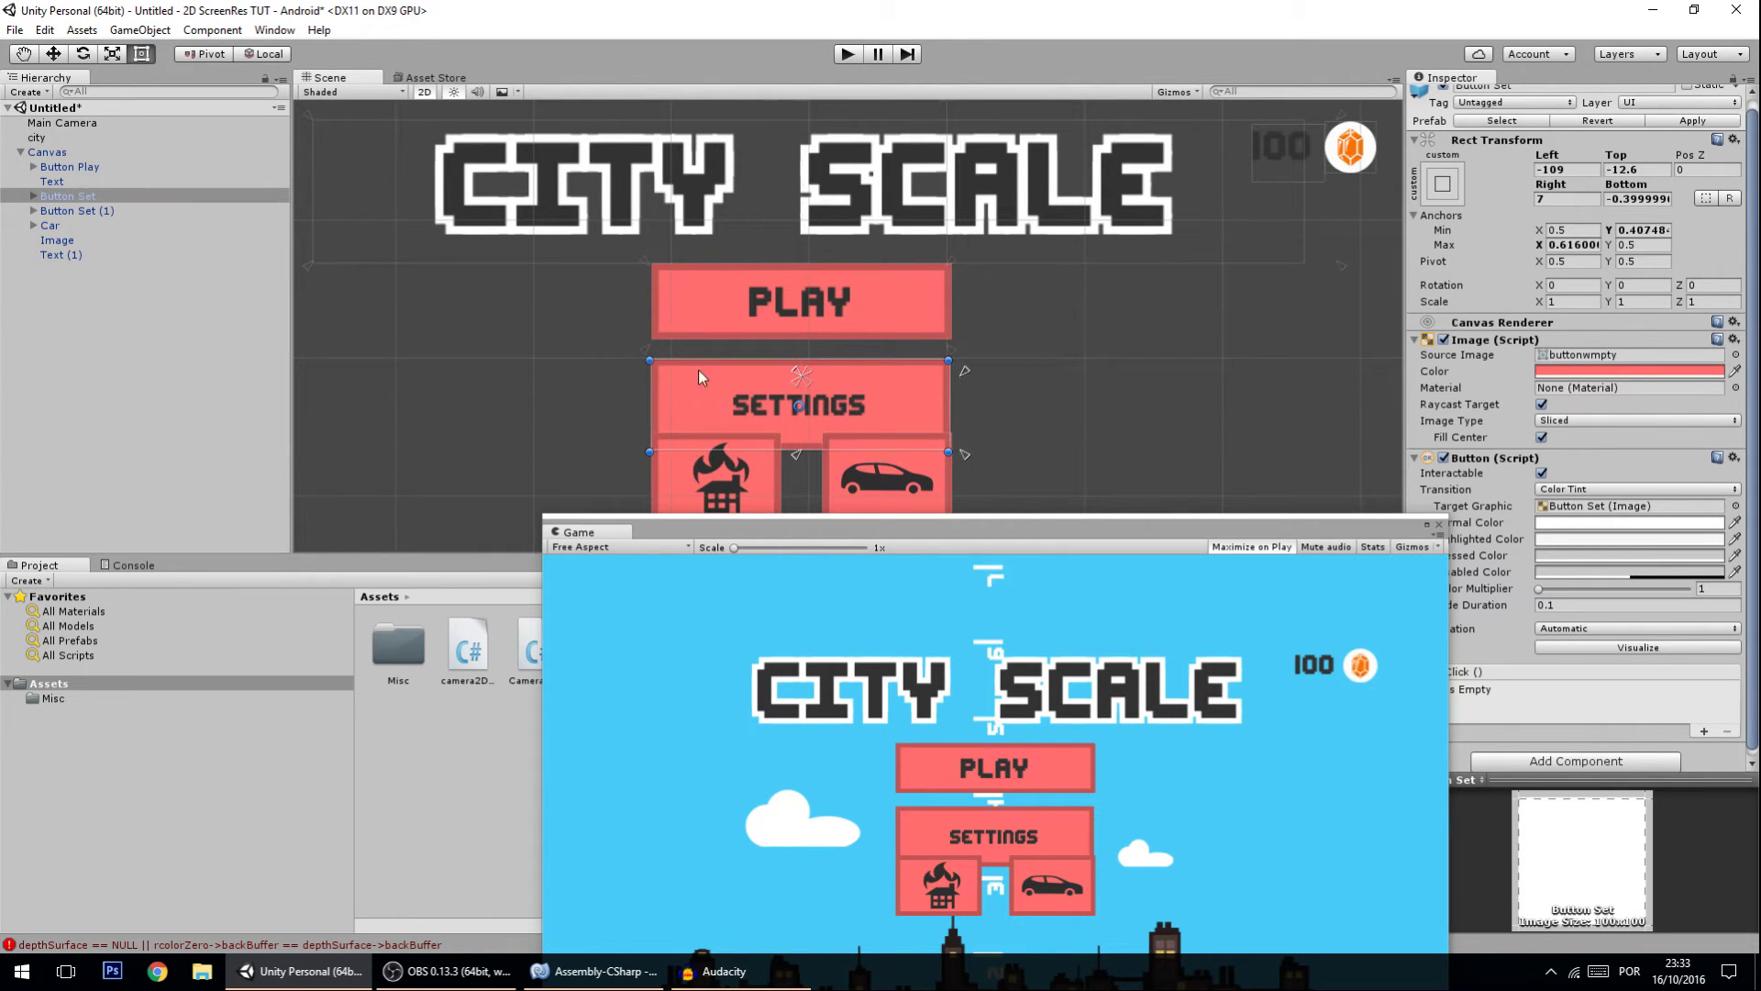
pyautogui.moveTo(796, 374); pyautogui.dragTo(649, 355)
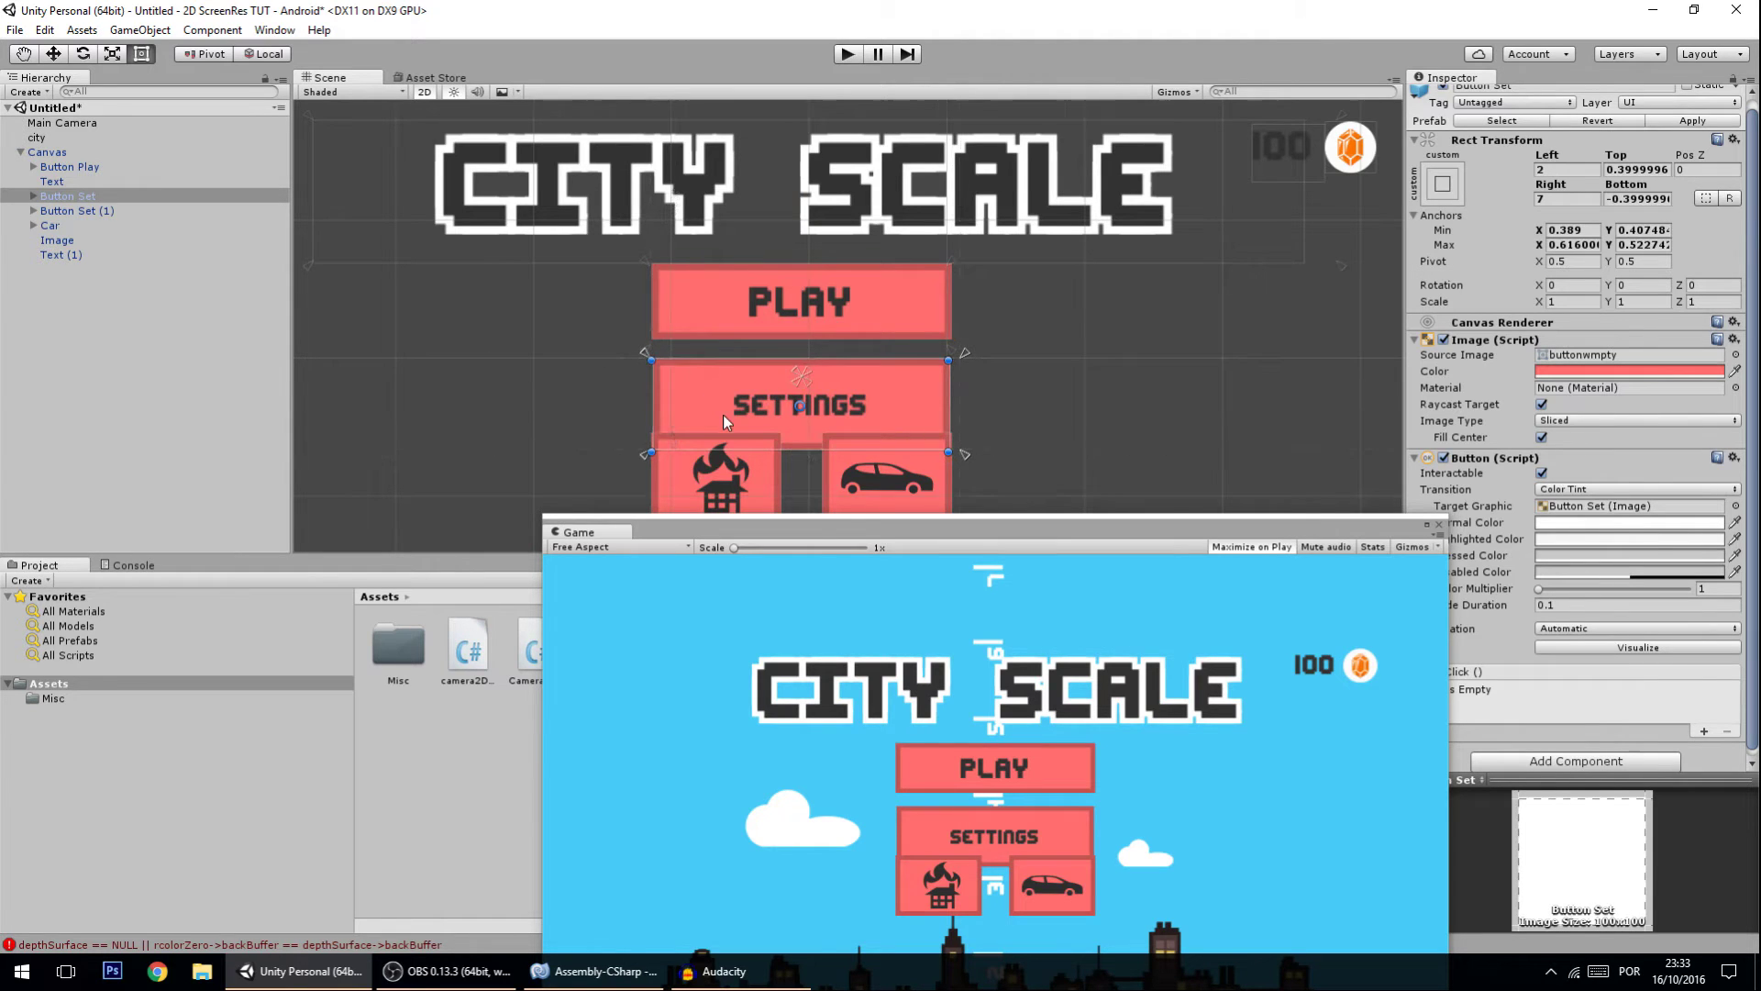
pyautogui.scroll(-3, 723, 415)
pyautogui.moveTo(779, 522); pyautogui.dragTo(605, 303)
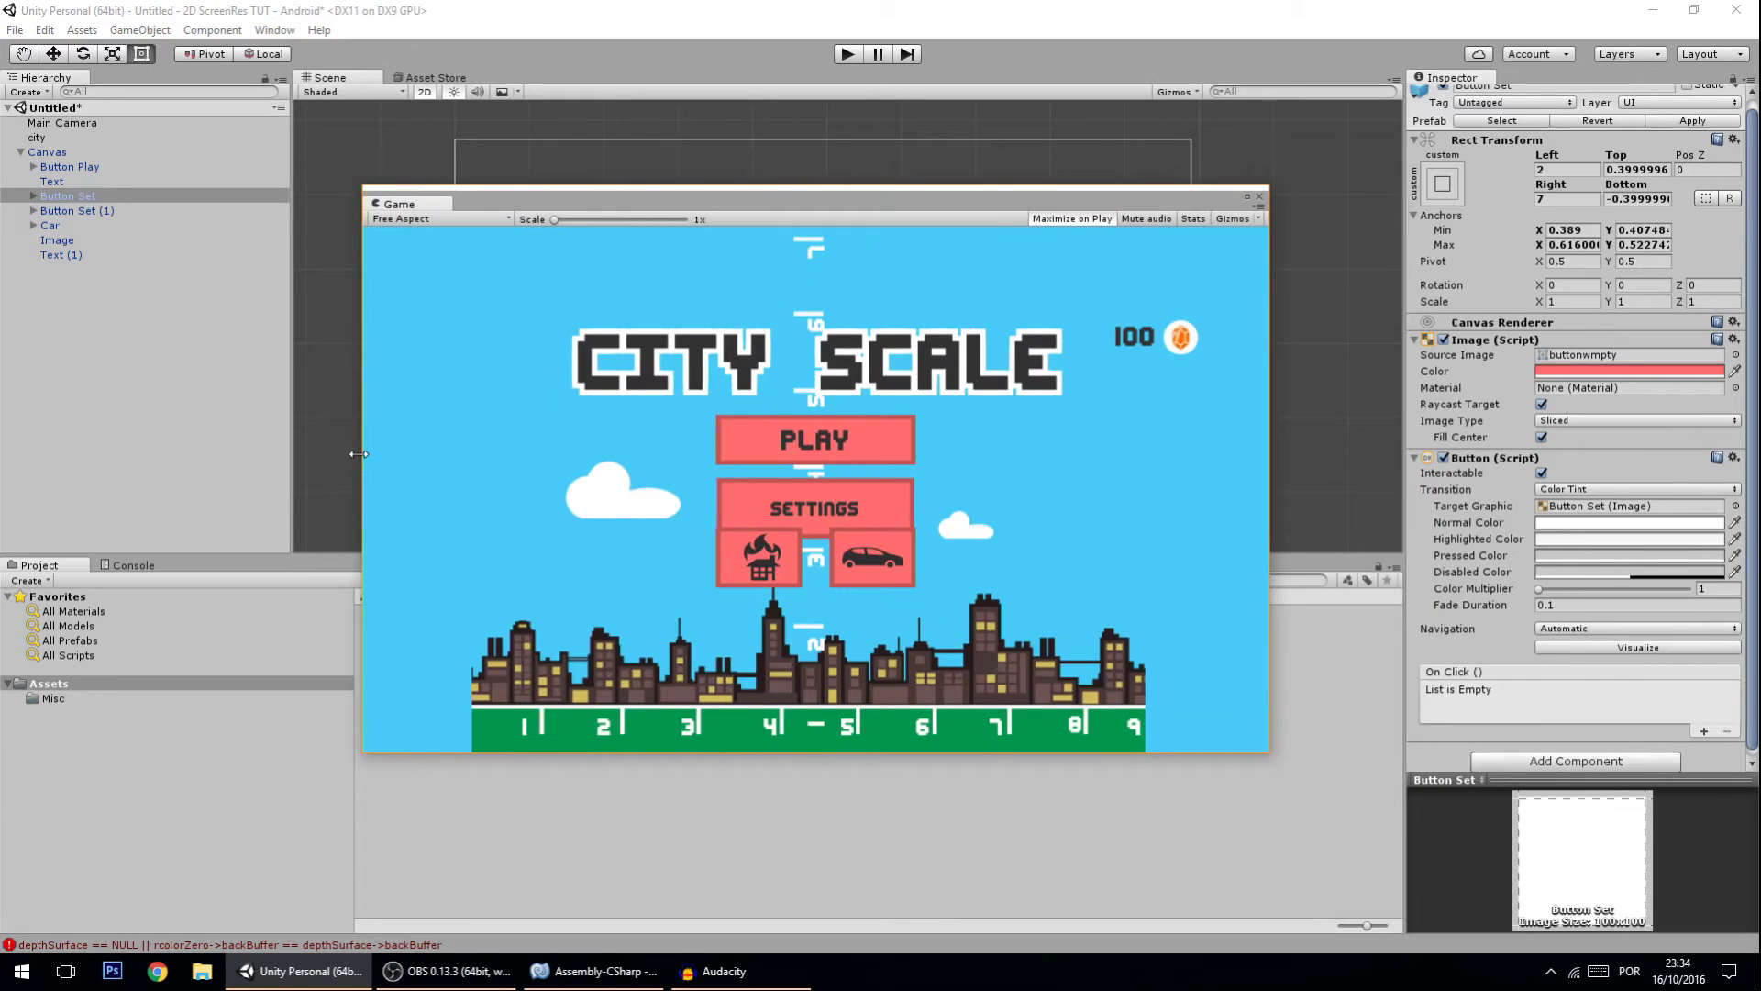
pyautogui.moveTo(358, 454); pyautogui.dragTo(946, 449)
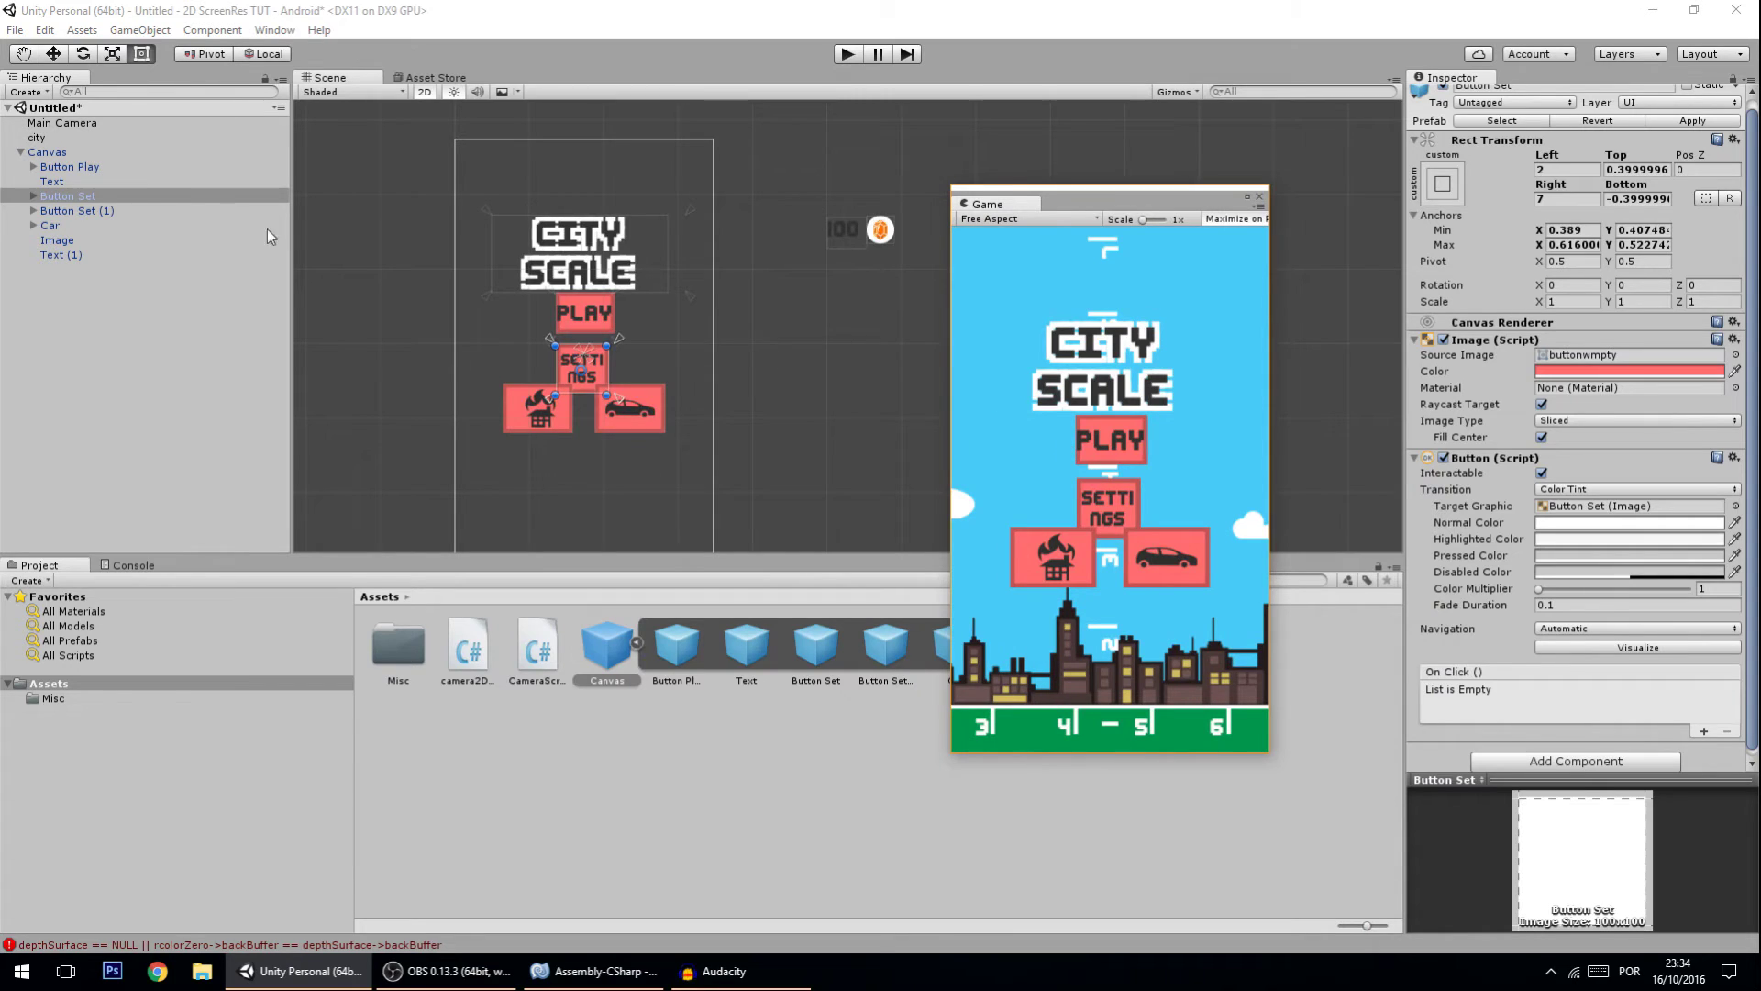
# - Enable Best Fit on the Settings label and pull its text box's left and right edges inward
pyautogui.click(34, 196)
pyautogui.click(64, 211)
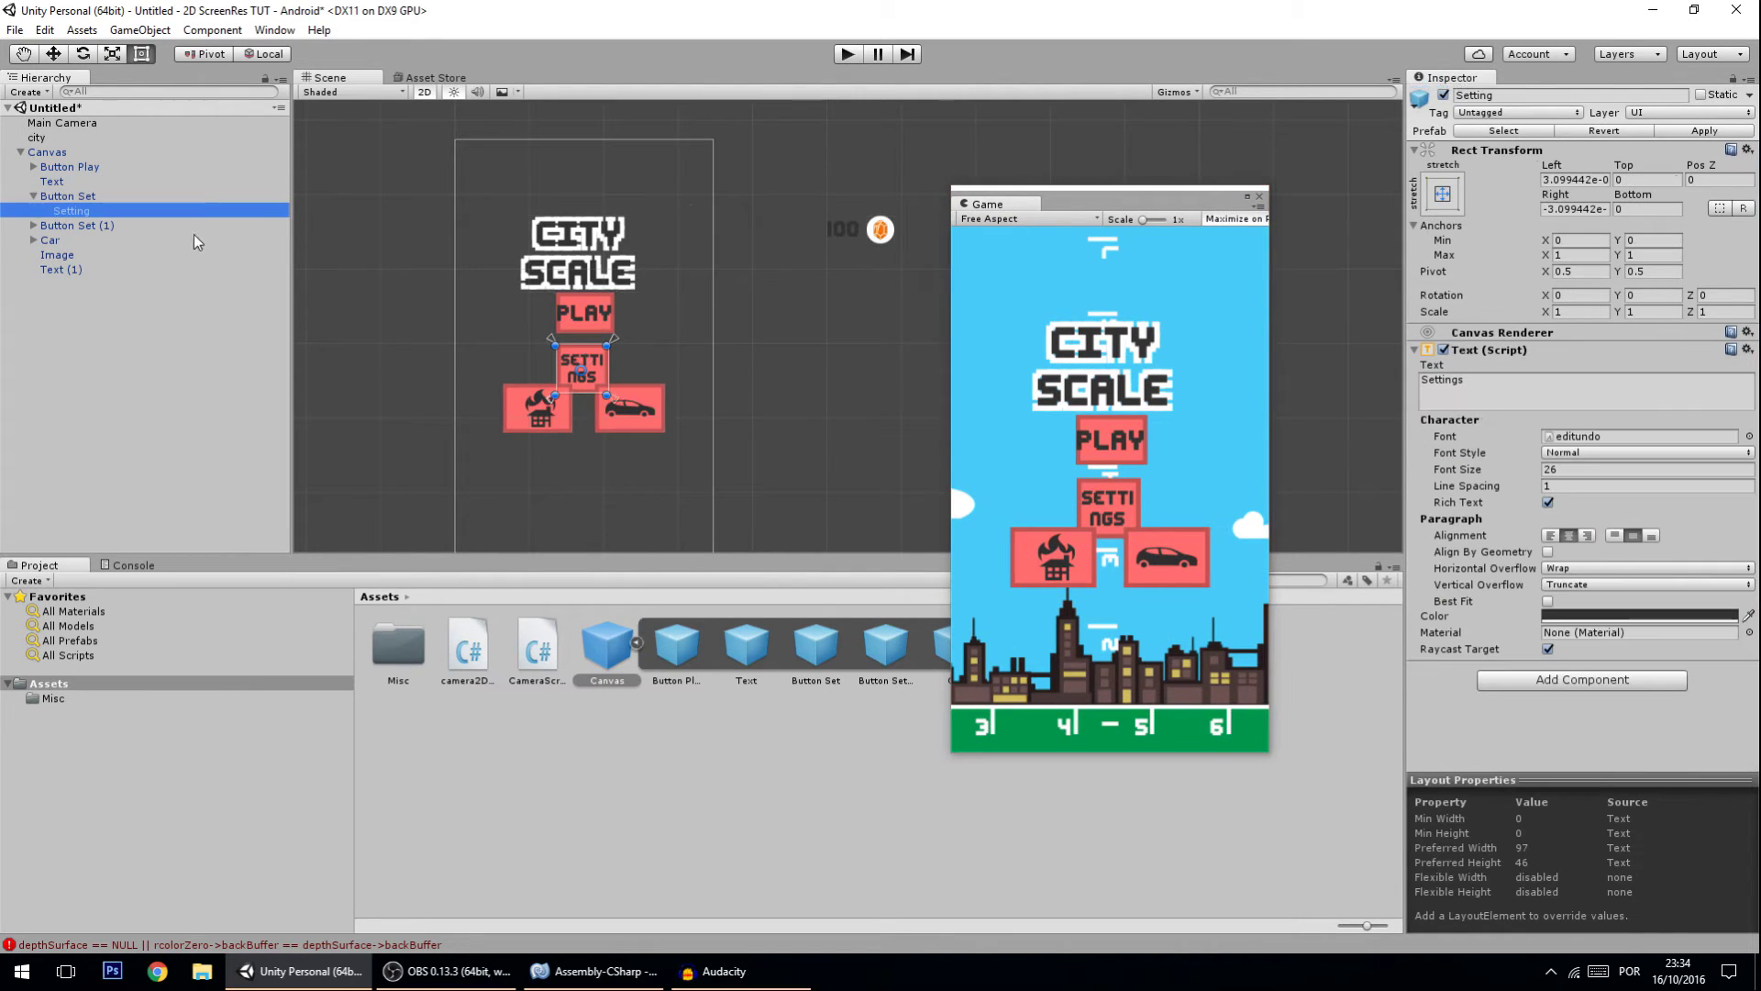
pyautogui.click(1548, 603)
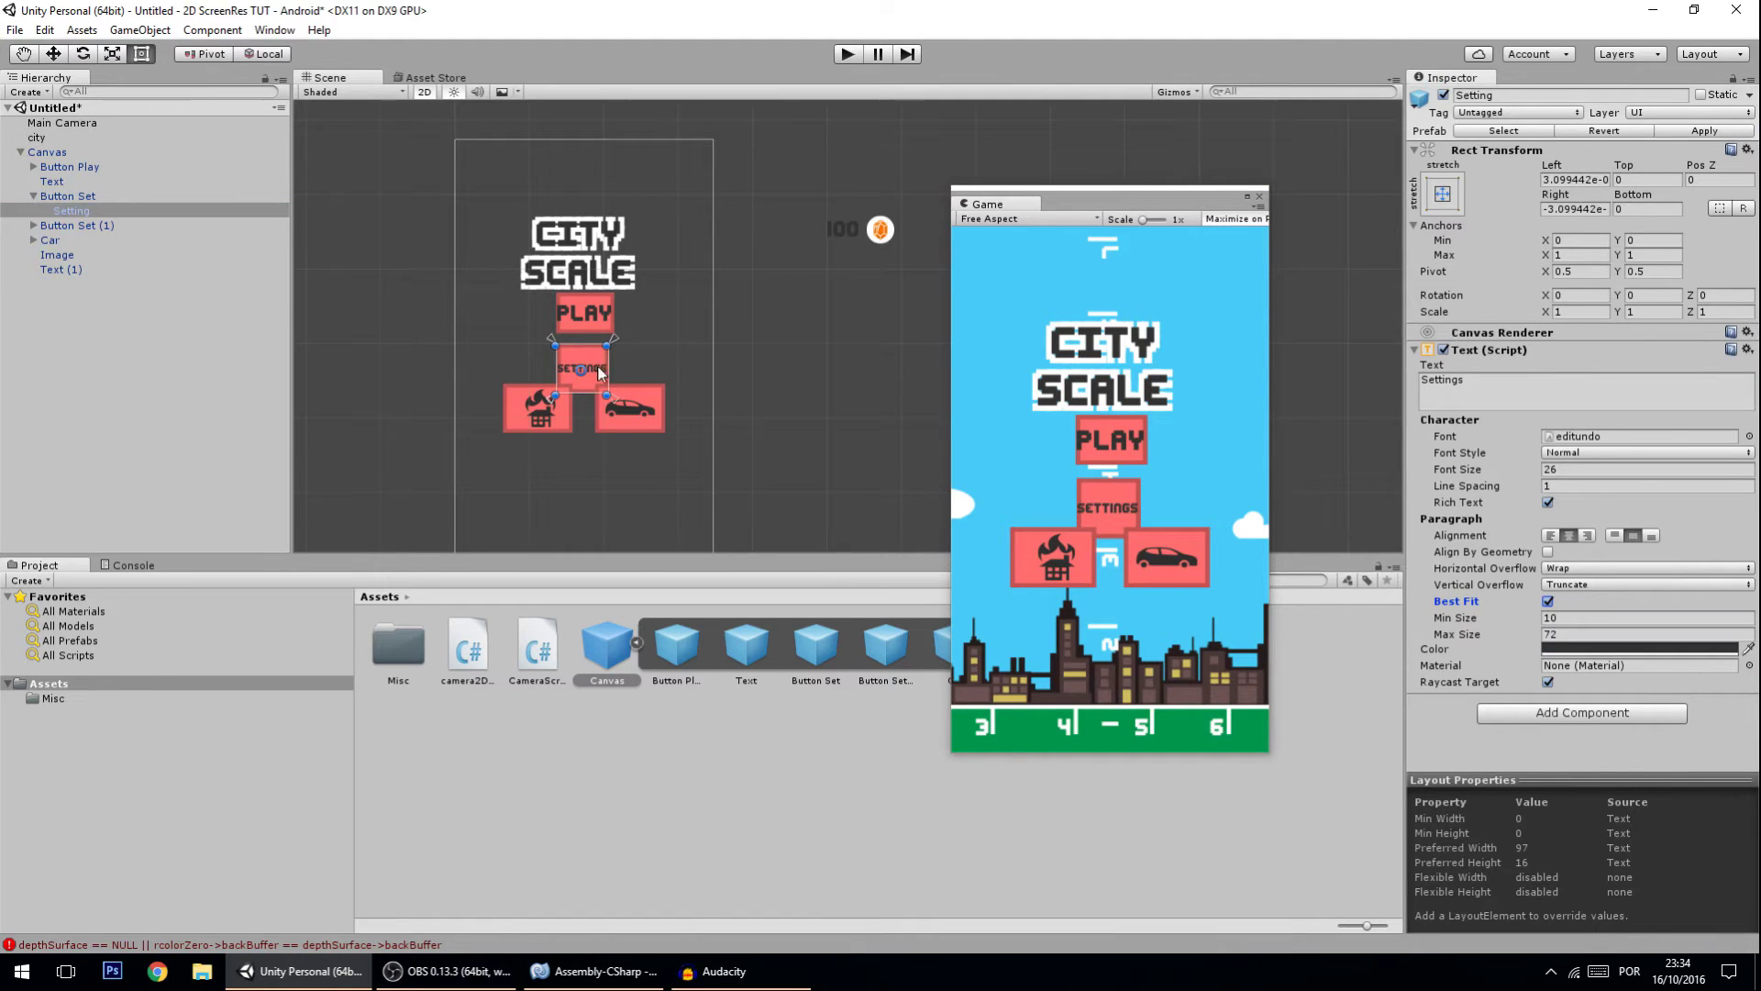
pyautogui.scroll(4, 508, 418)
pyautogui.moveTo(507, 418); pyautogui.dragTo(752, 371, button='middle')
pyautogui.scroll(3, 751, 370)
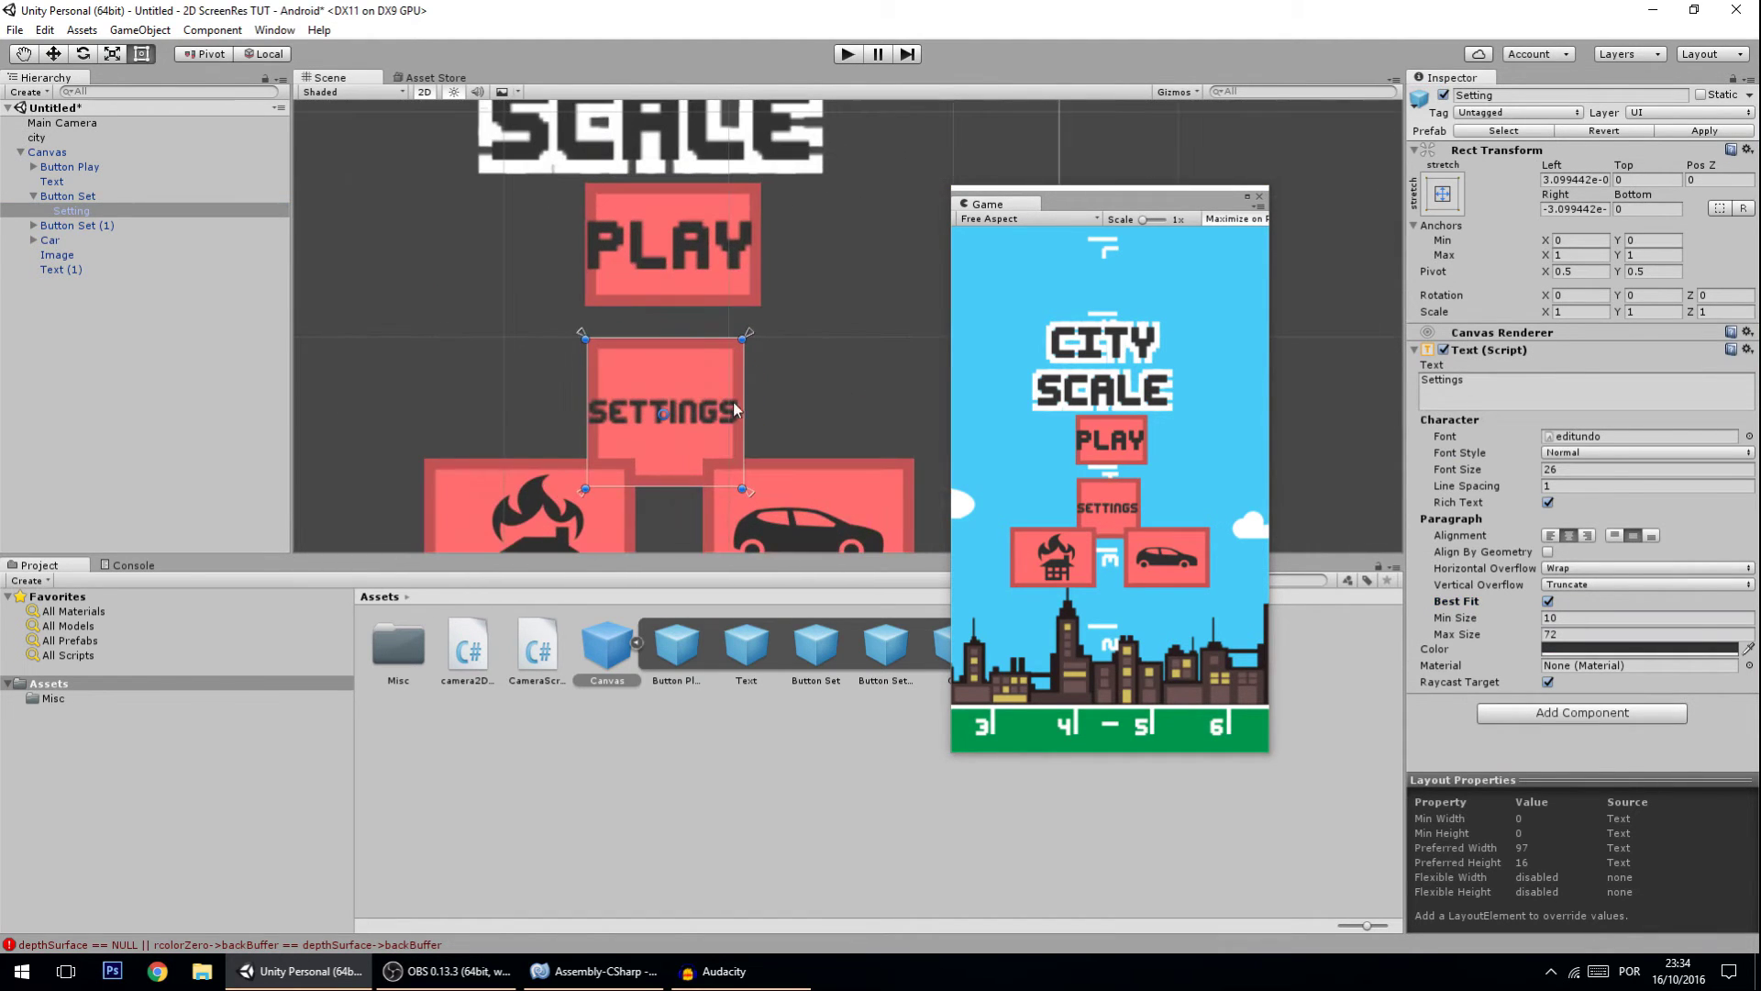
pyautogui.moveTo(745, 407); pyautogui.dragTo(727, 409)
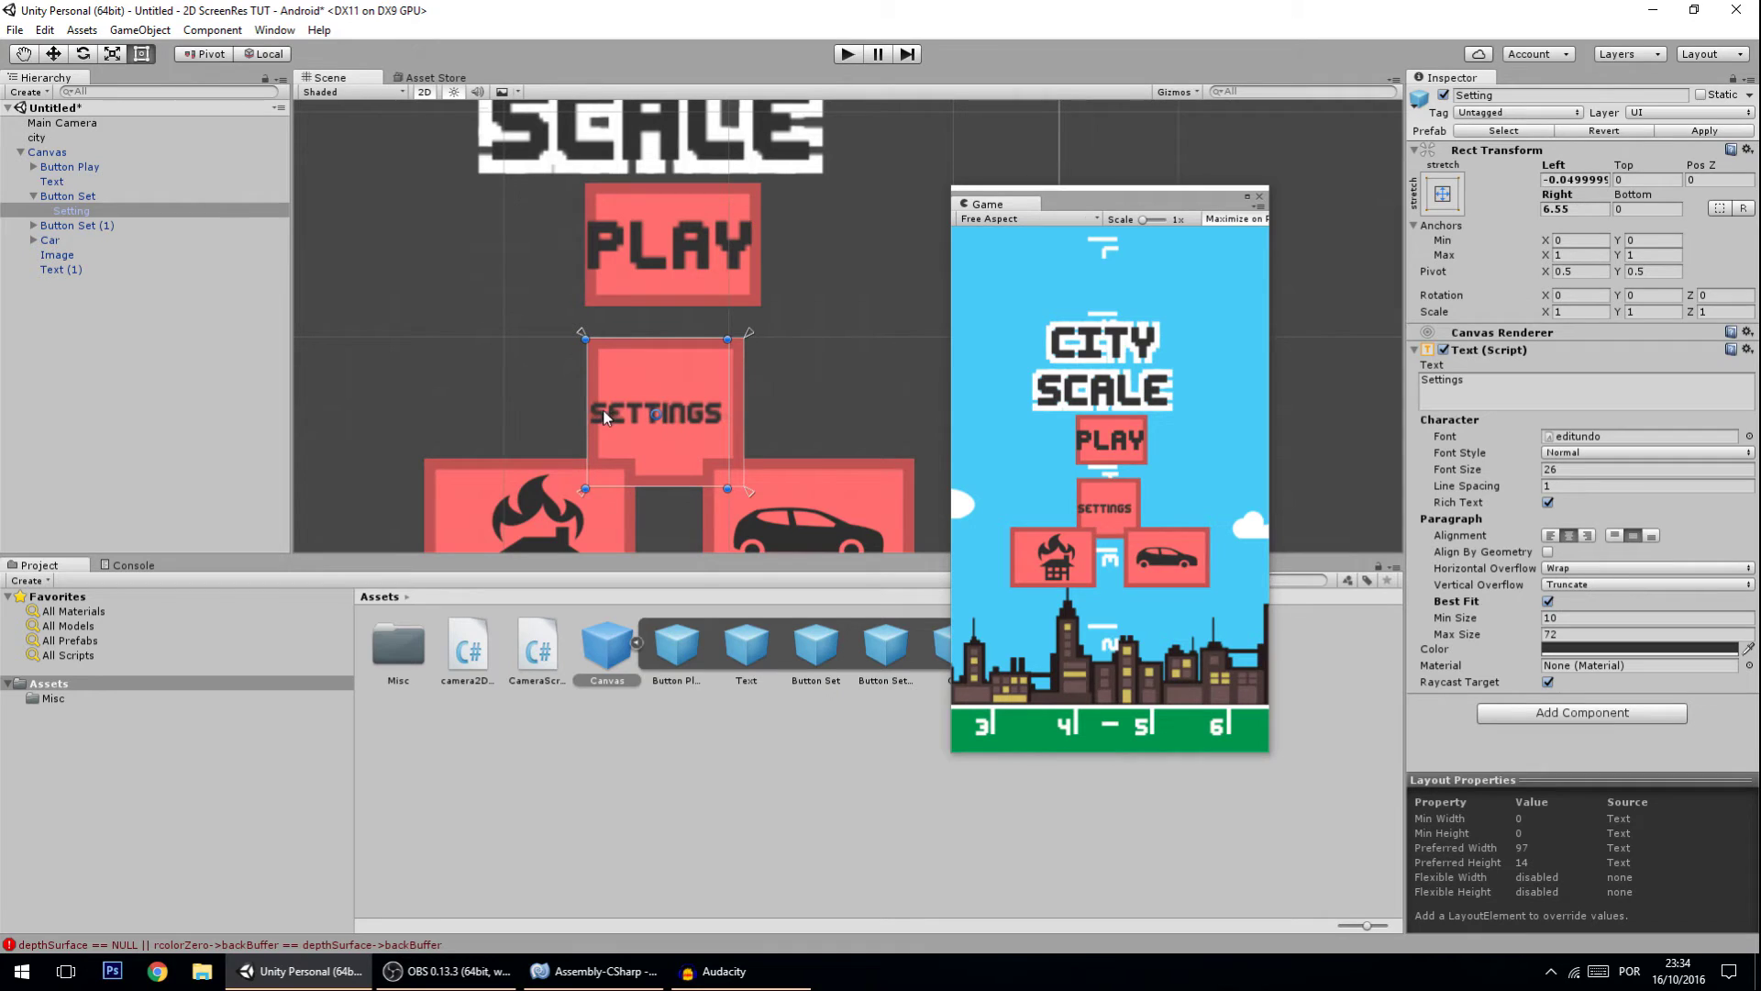
pyautogui.moveTo(589, 414); pyautogui.dragTo(604, 417)
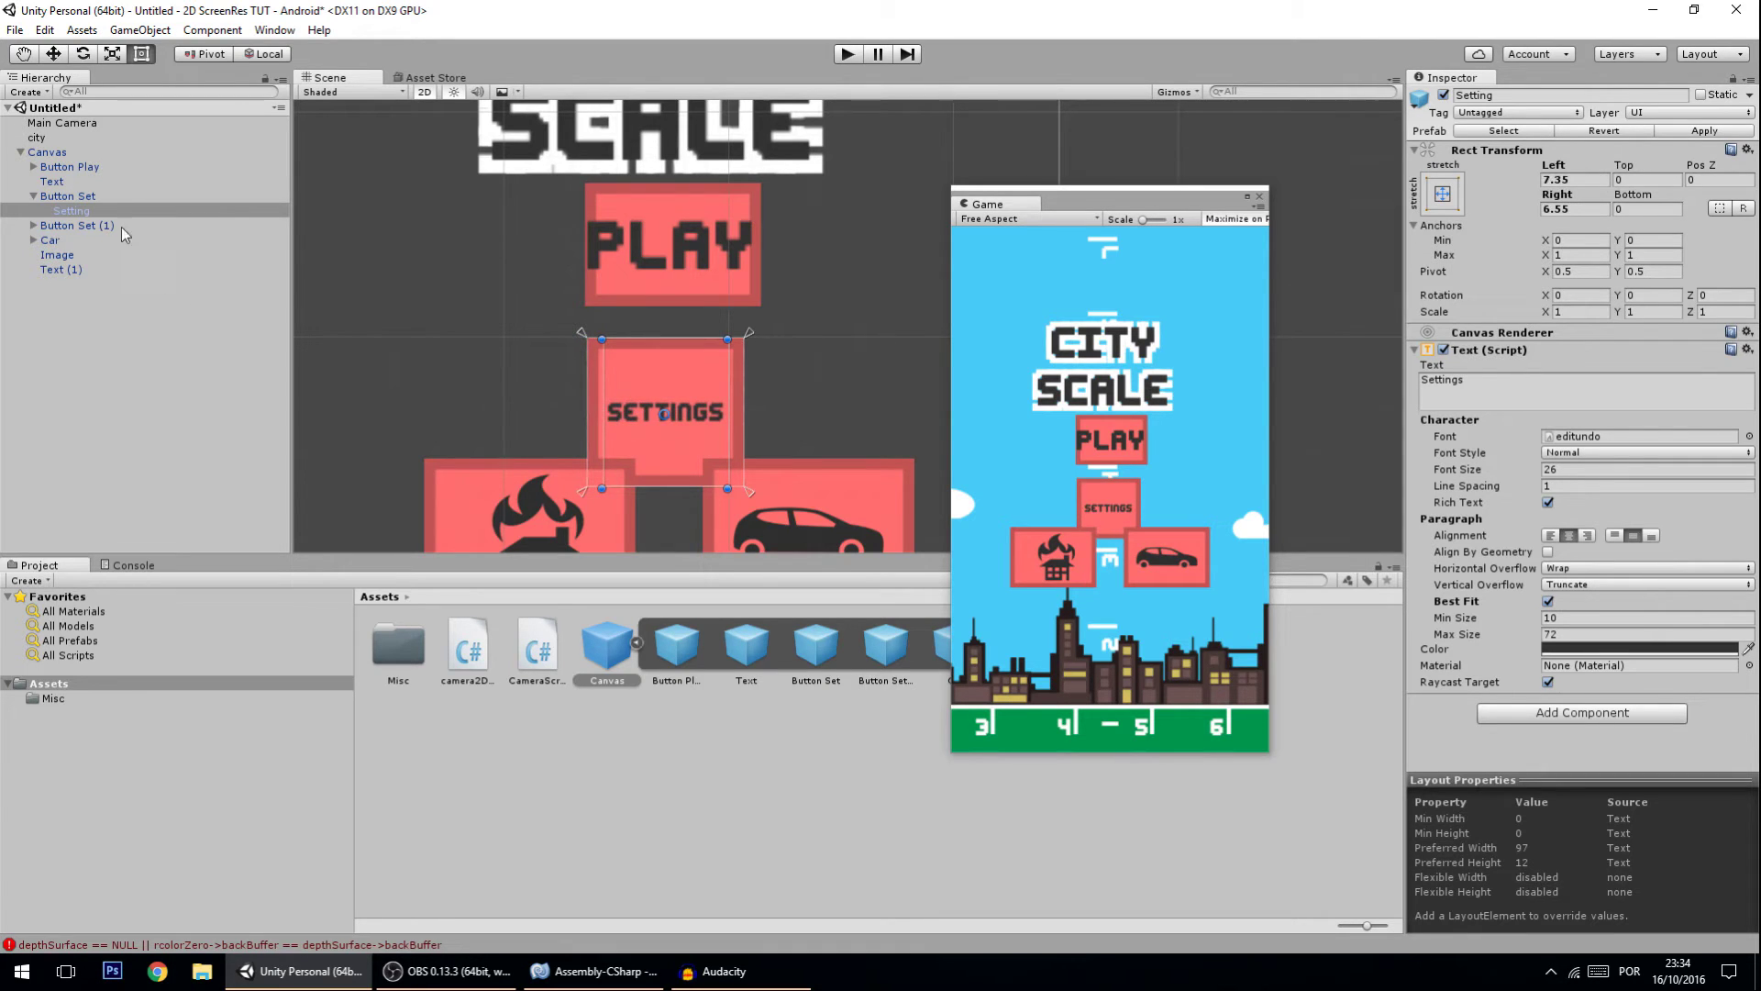
# - Centre the view on the Settings button and start editing the Settings label's text
pyautogui.click(88, 194)
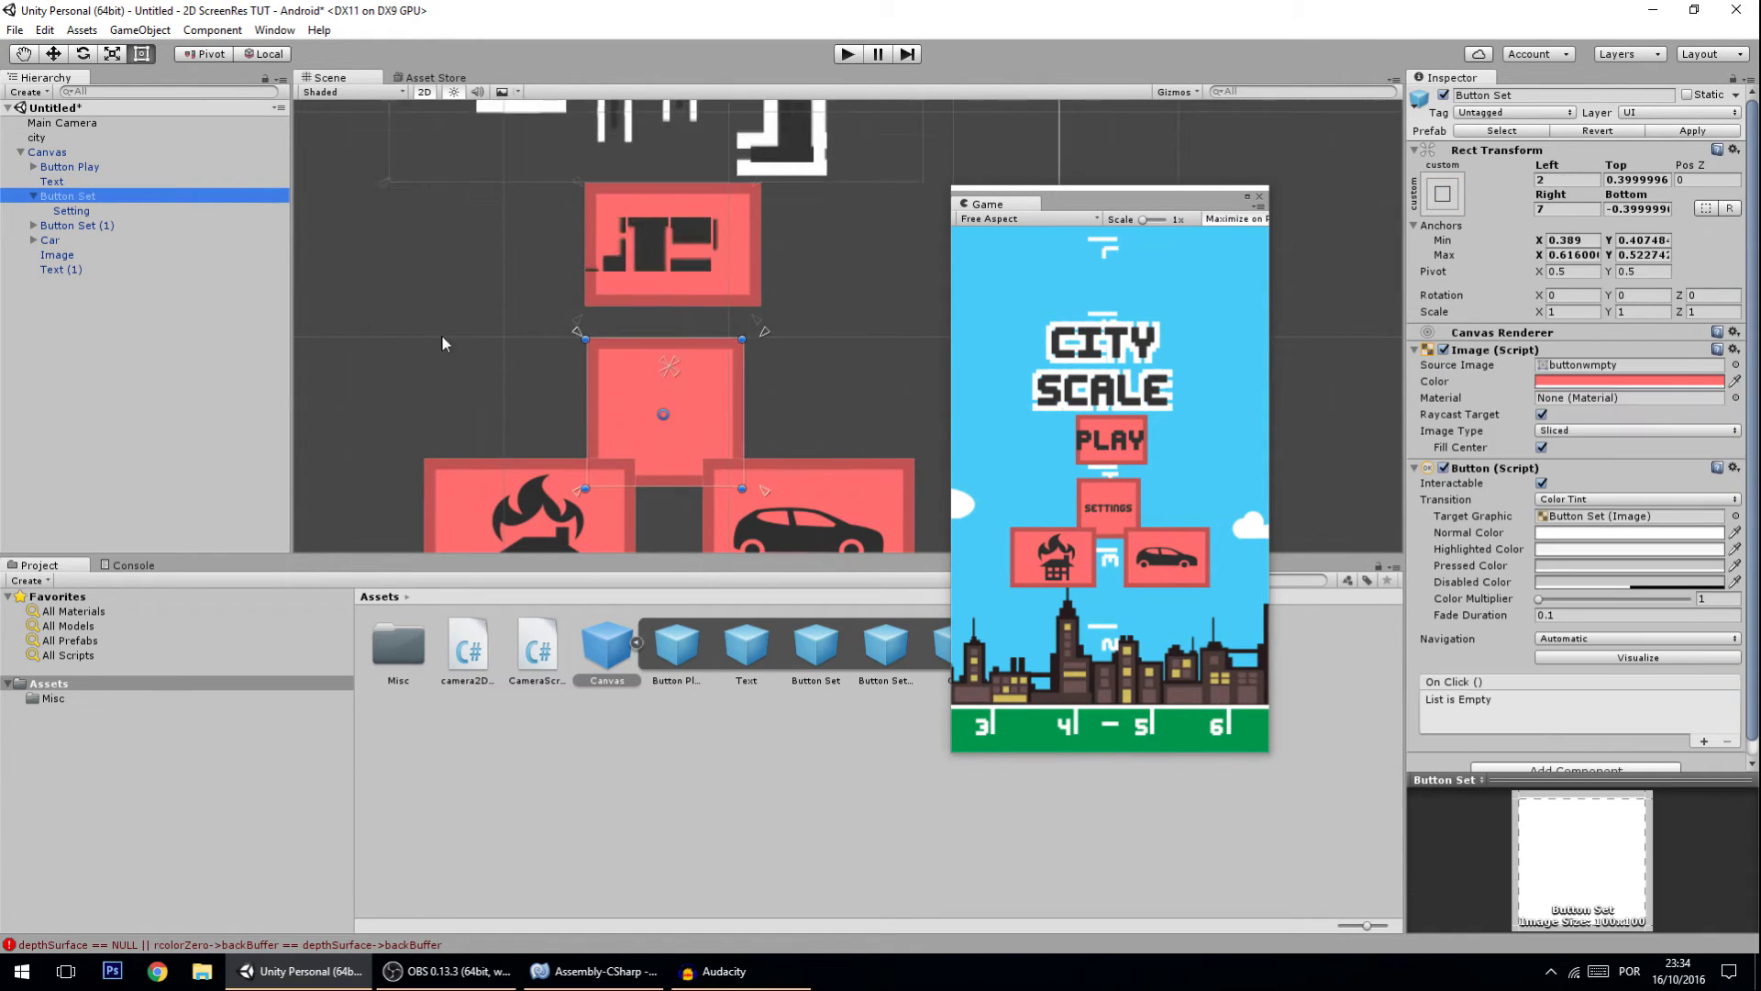
pyautogui.scroll(-3, 734, 407)
pyautogui.scroll(1, 733, 405)
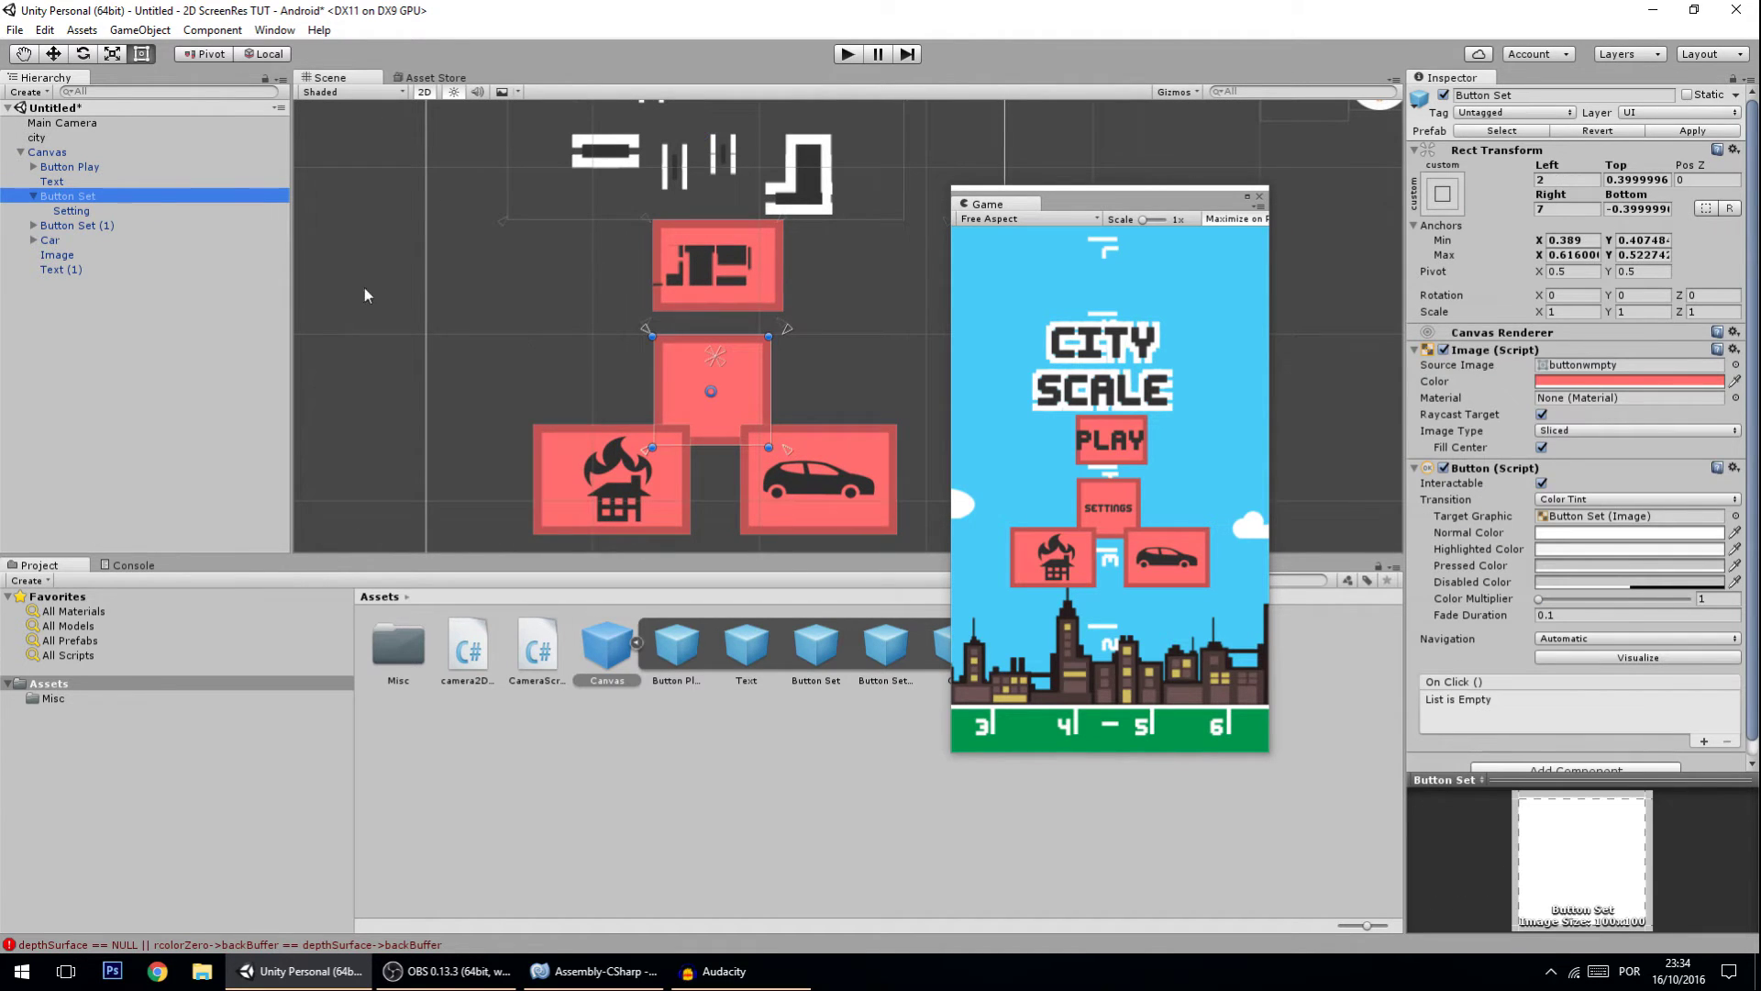
pyautogui.scroll(4, 761, 358)
pyautogui.moveTo(762, 358); pyautogui.dragTo(765, 289, button='middle')
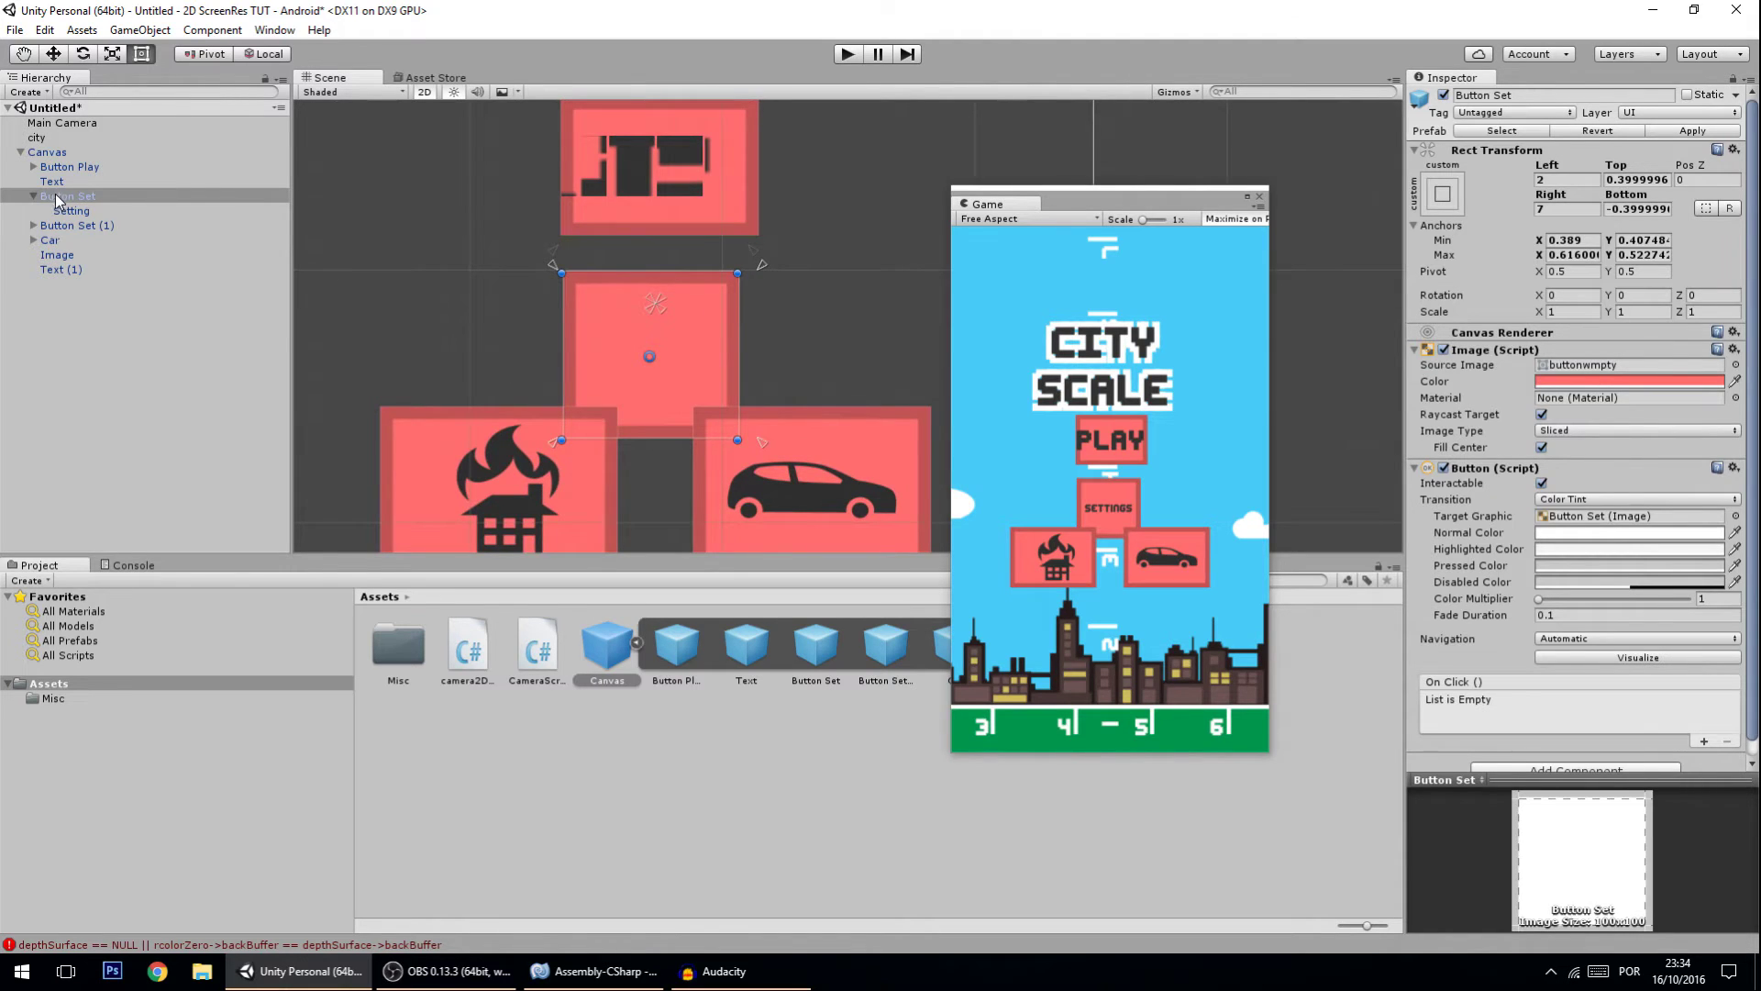
pyautogui.click(83, 212)
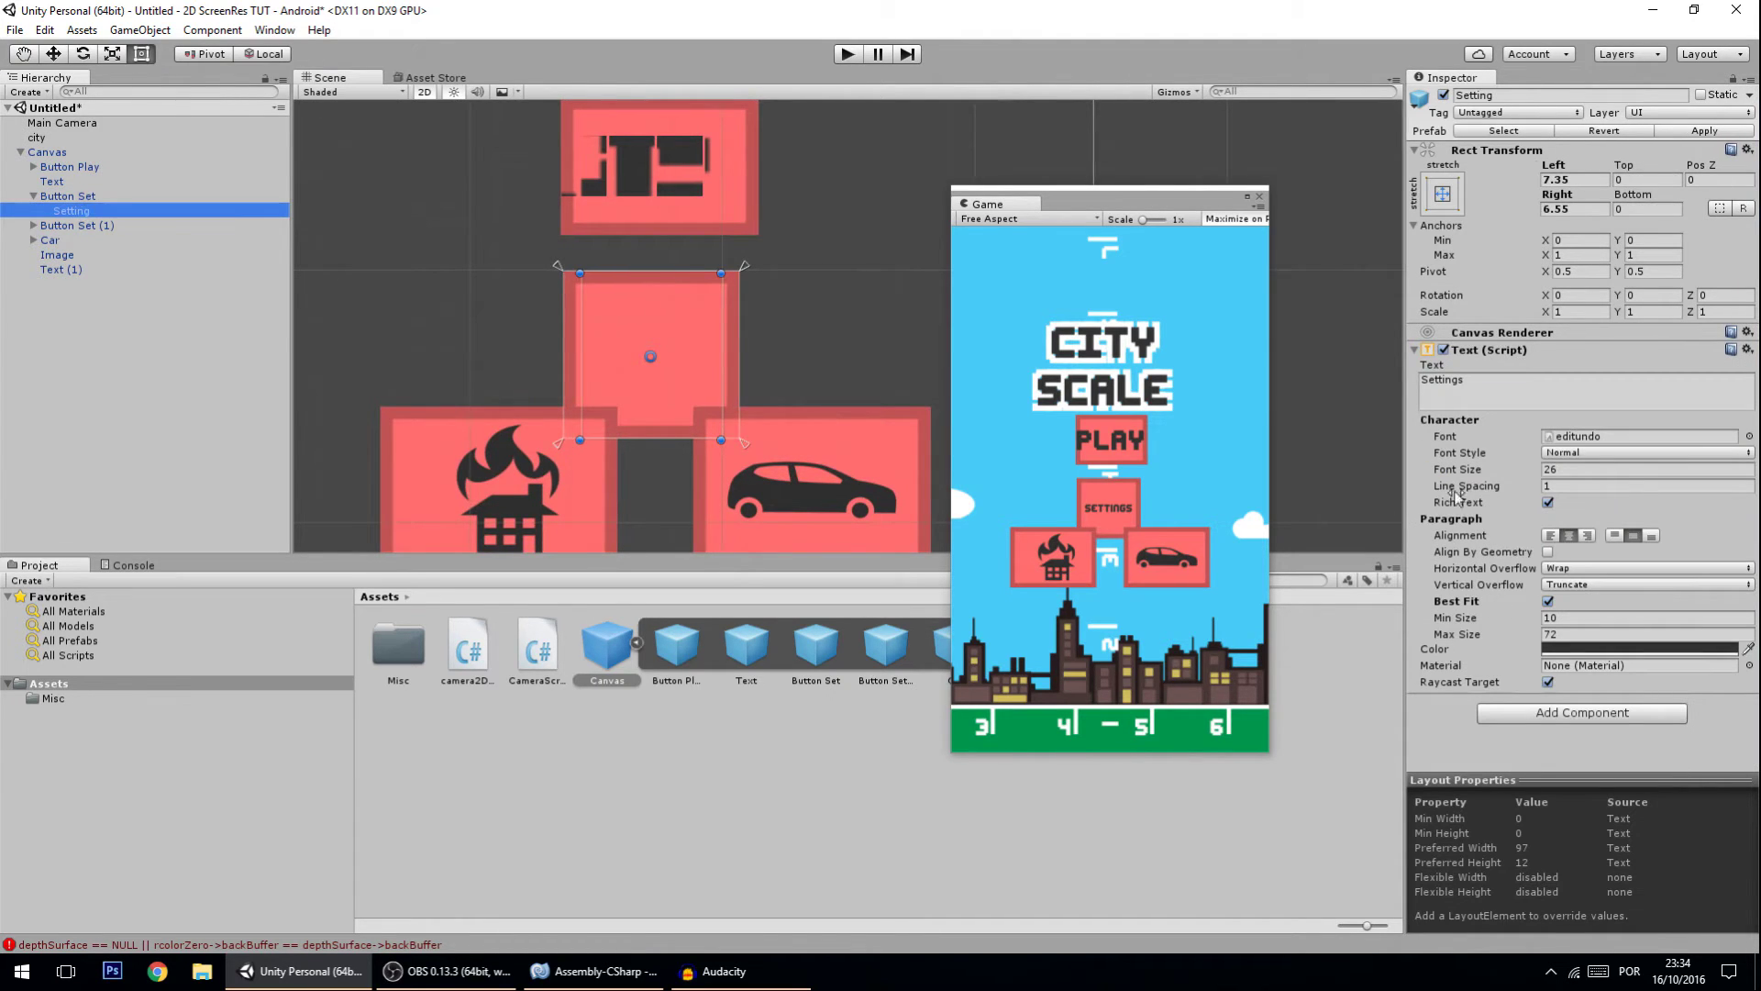
pyautogui.click(1483, 397)
pyautogui.write('dw')
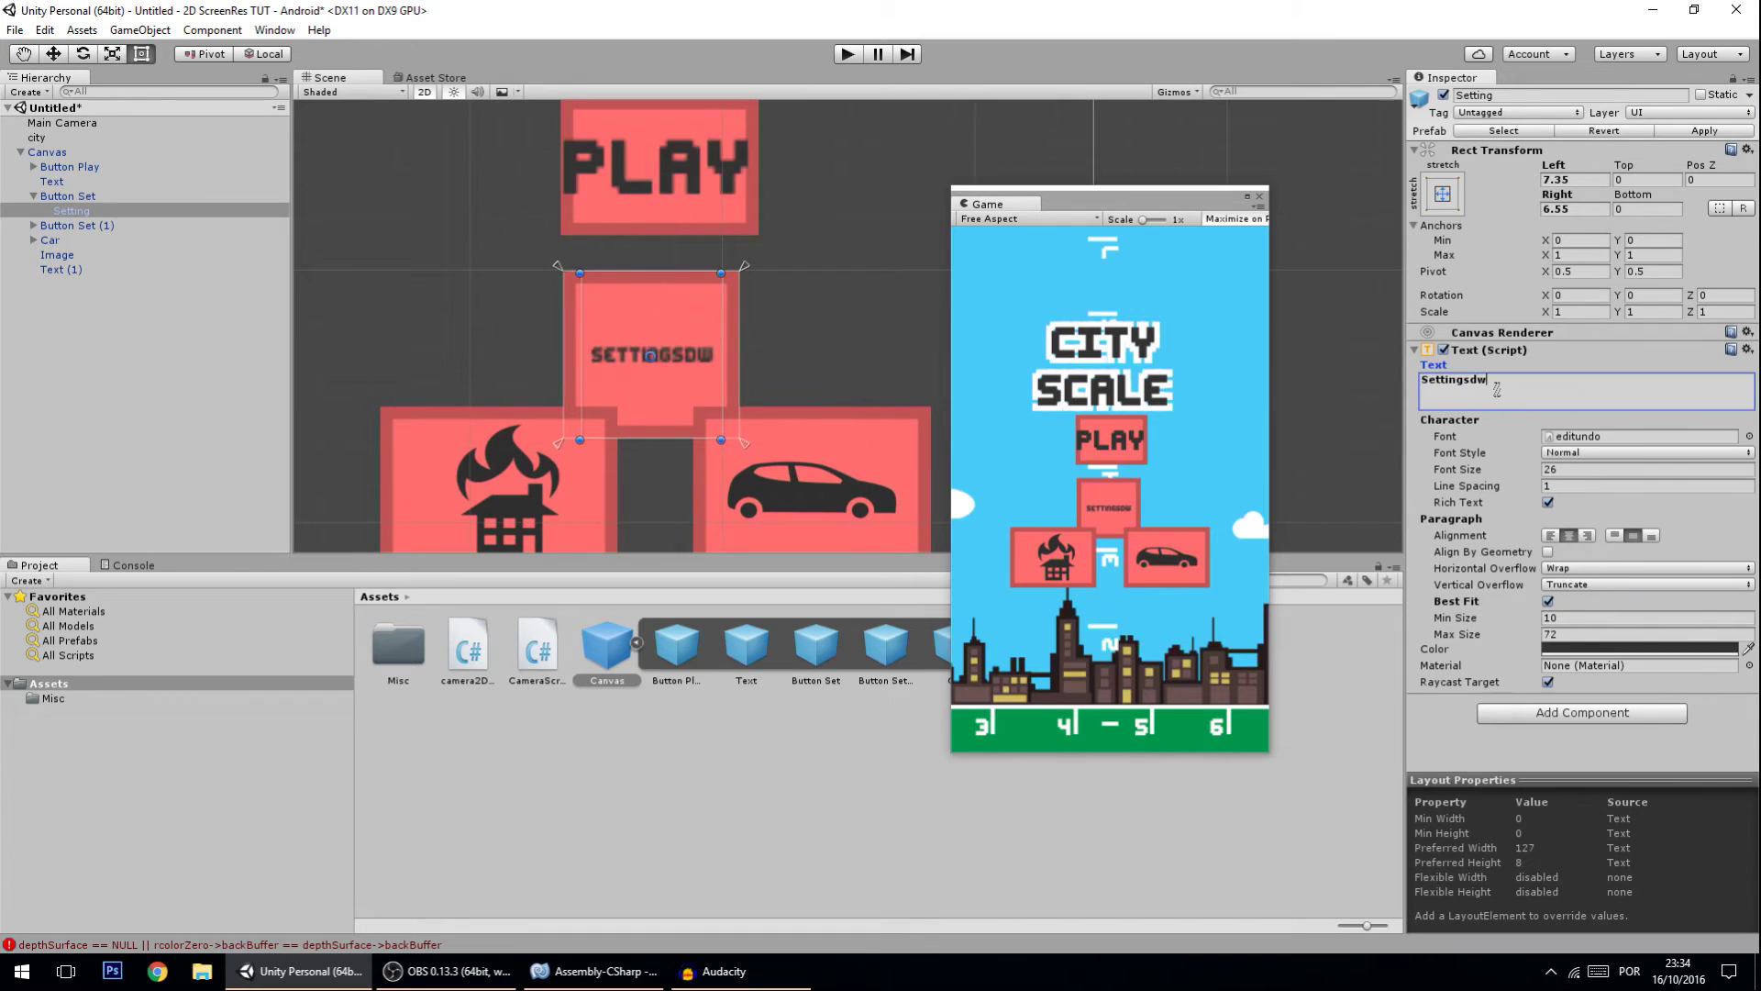
pyautogui.scroll(2, 717, 323)
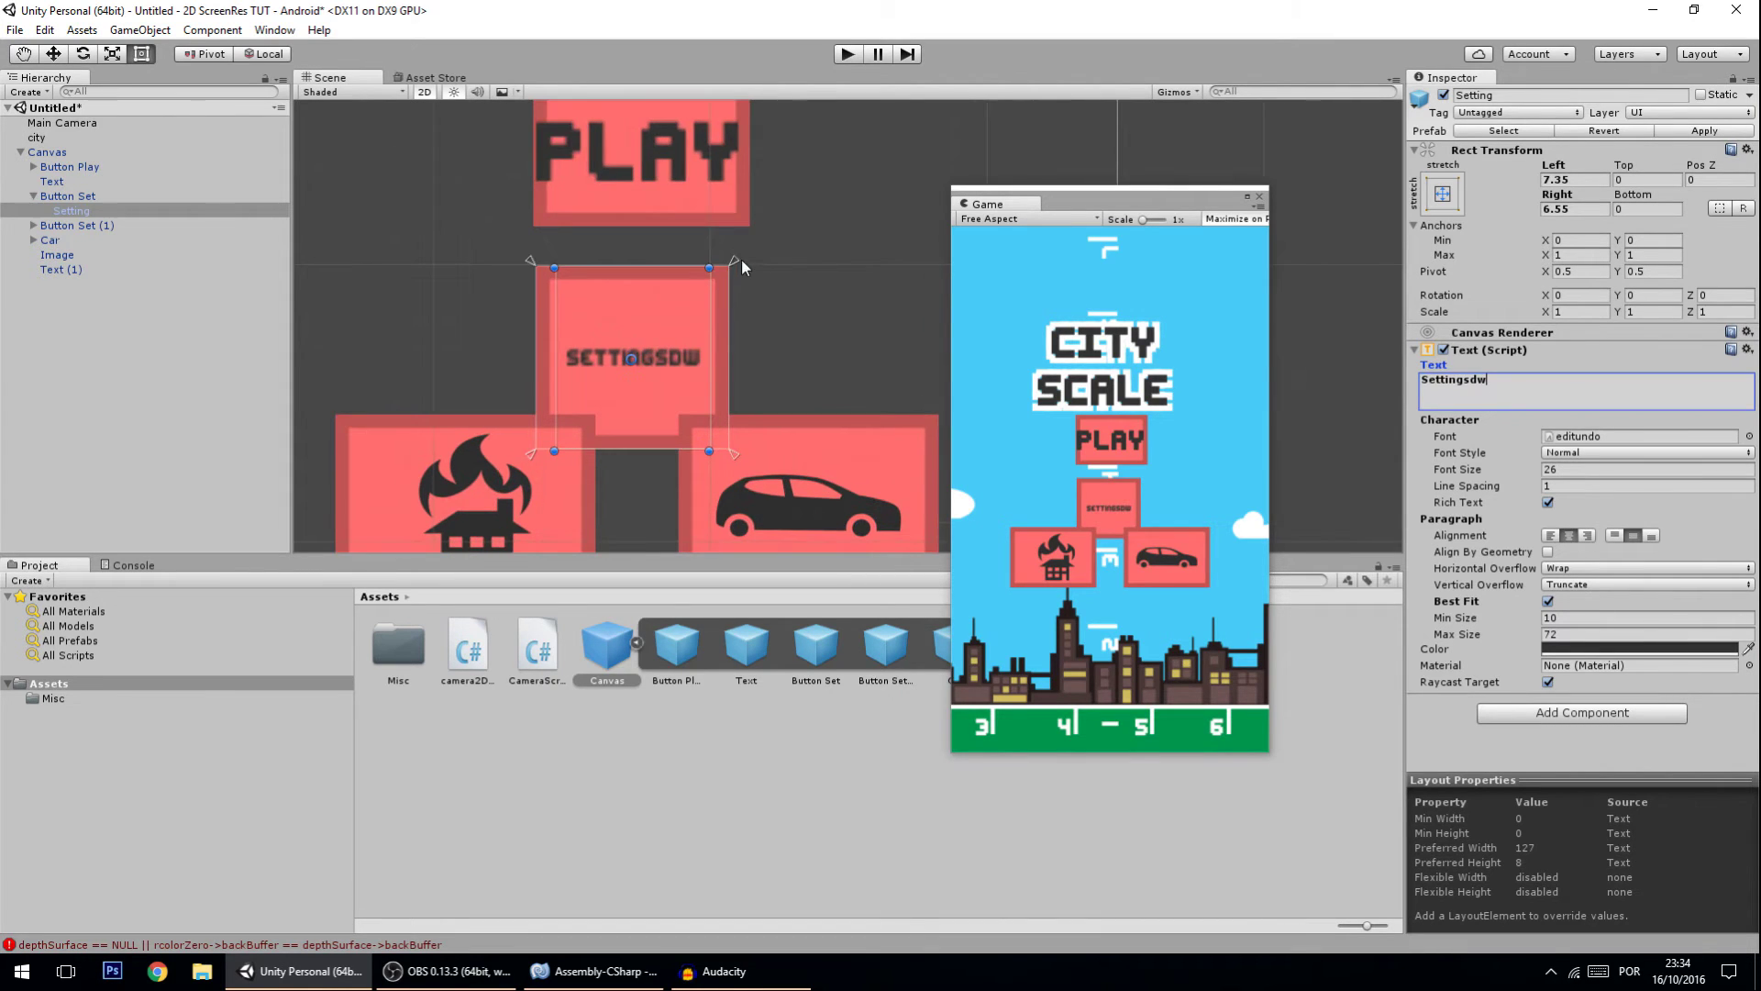
pyautogui.click(110, 196)
pyautogui.click(108, 211)
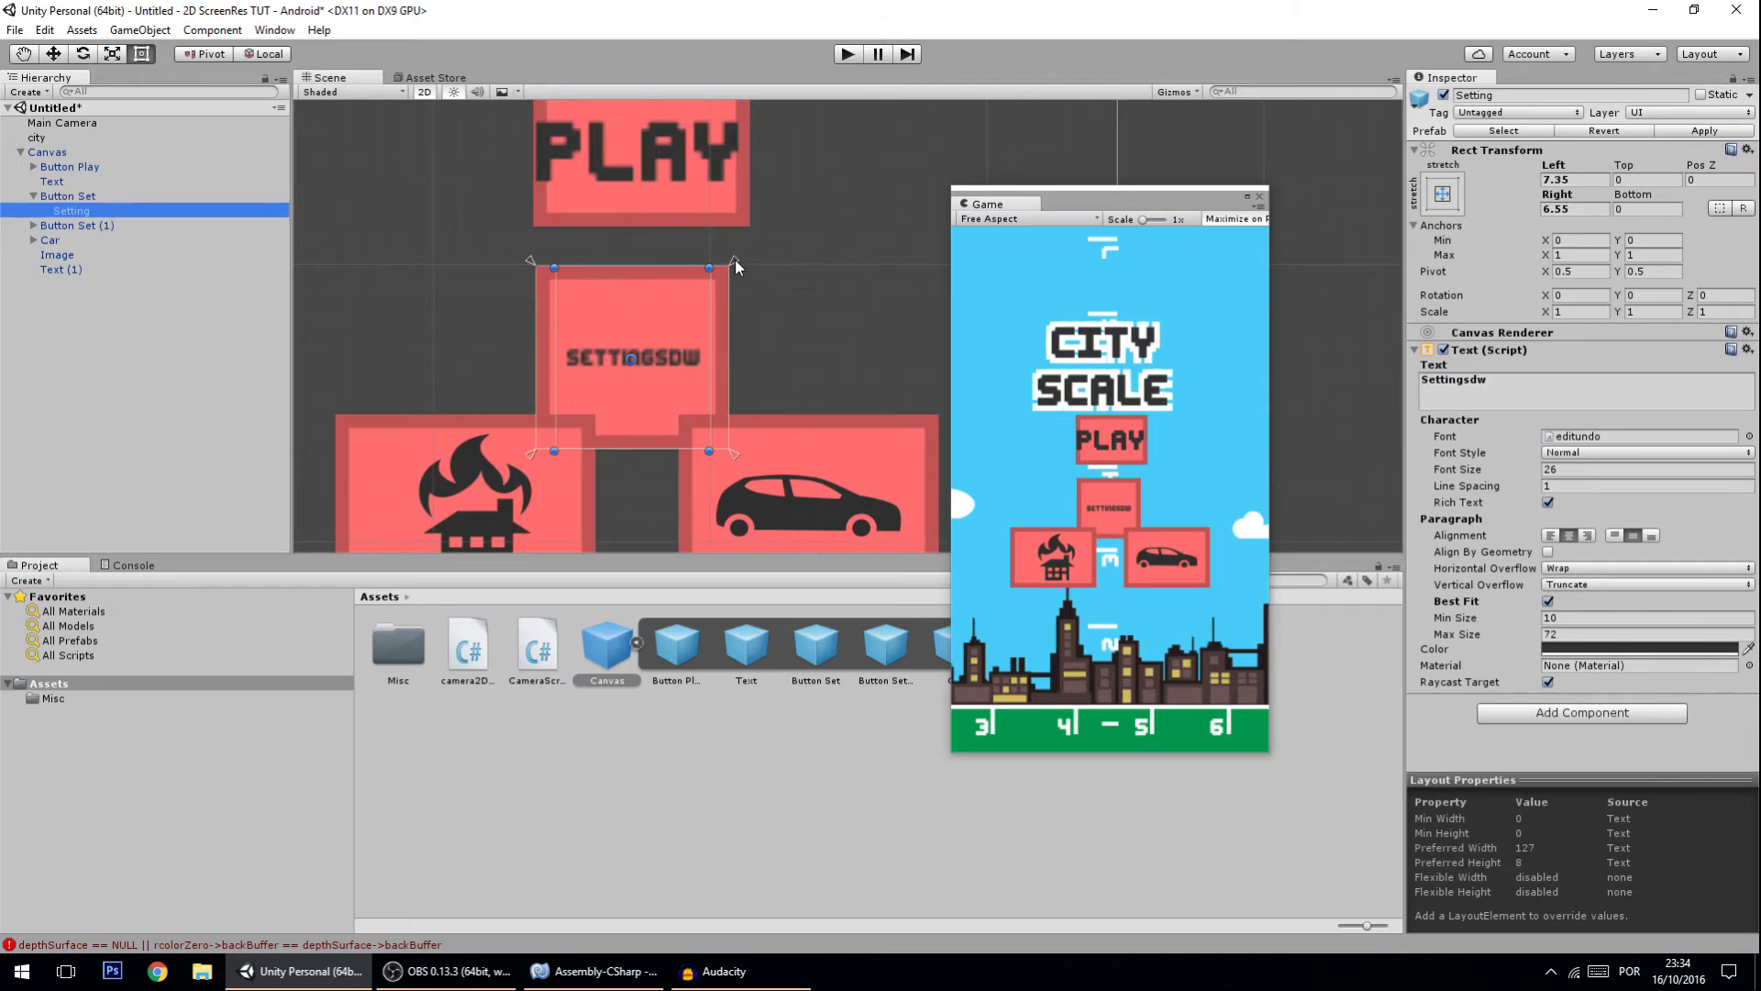
pyautogui.click(72, 196)
pyautogui.click(90, 212)
pyautogui.click(1503, 395)
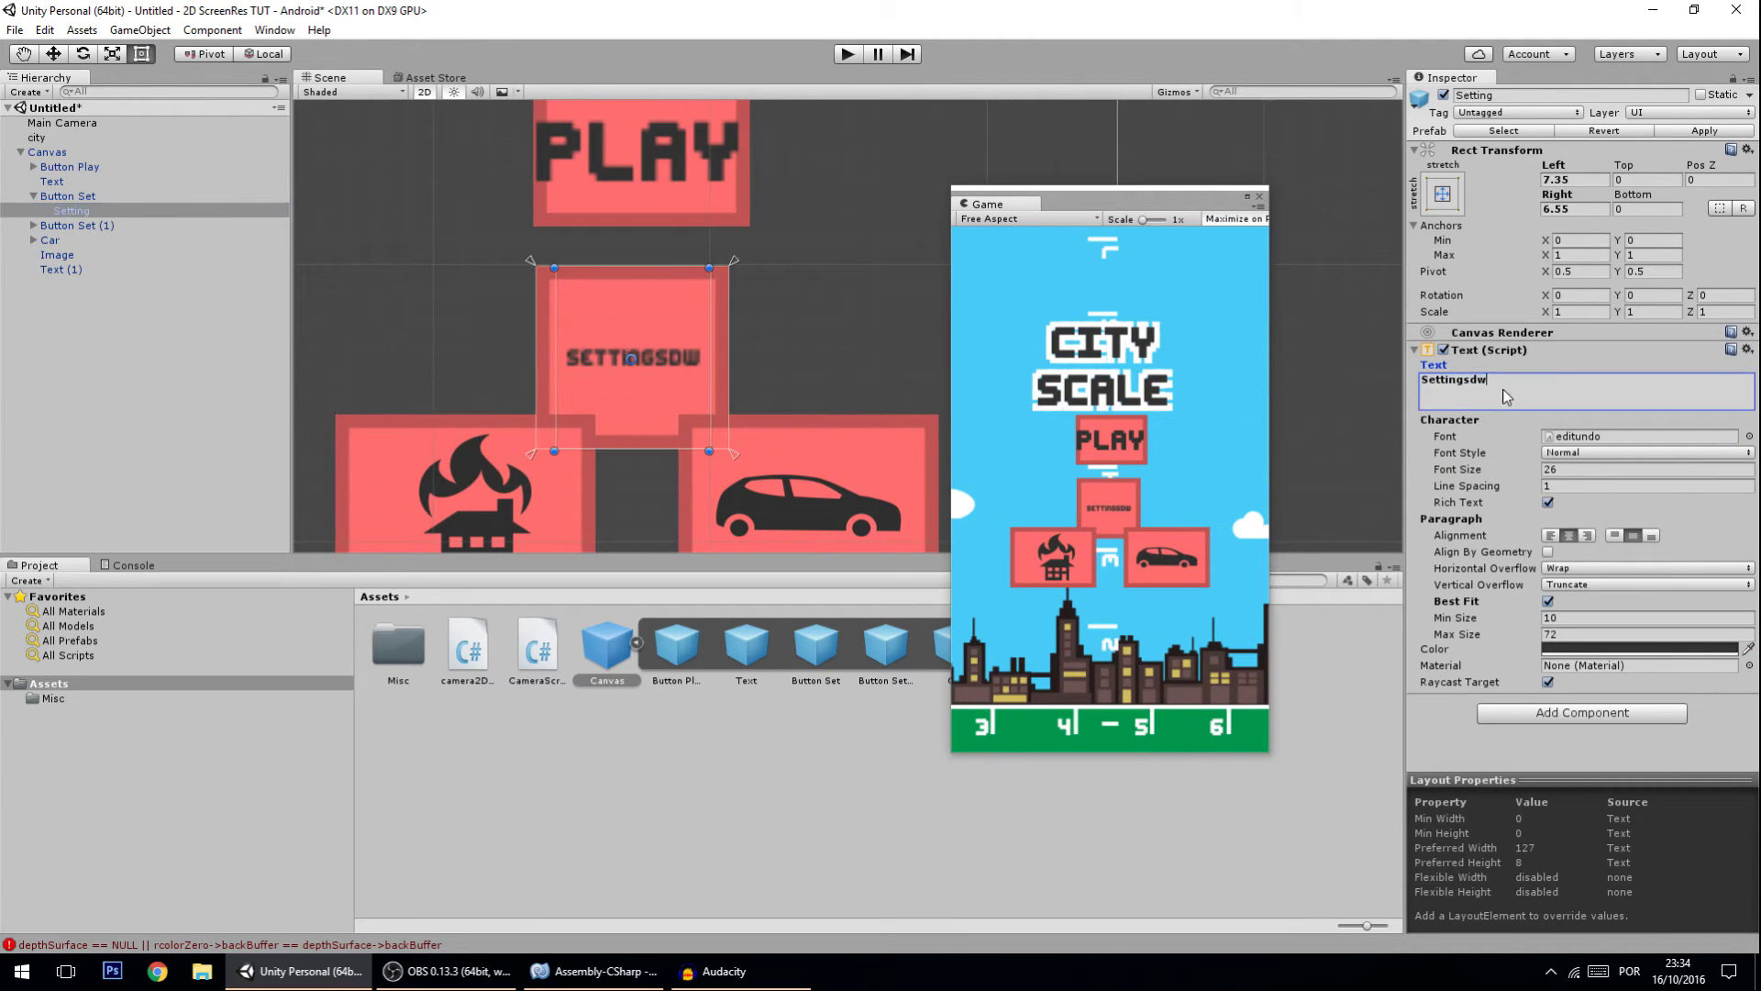
pyautogui.press('BackSpace')
pyautogui.press('BackSpace')
pyautogui.press('BackSpace')
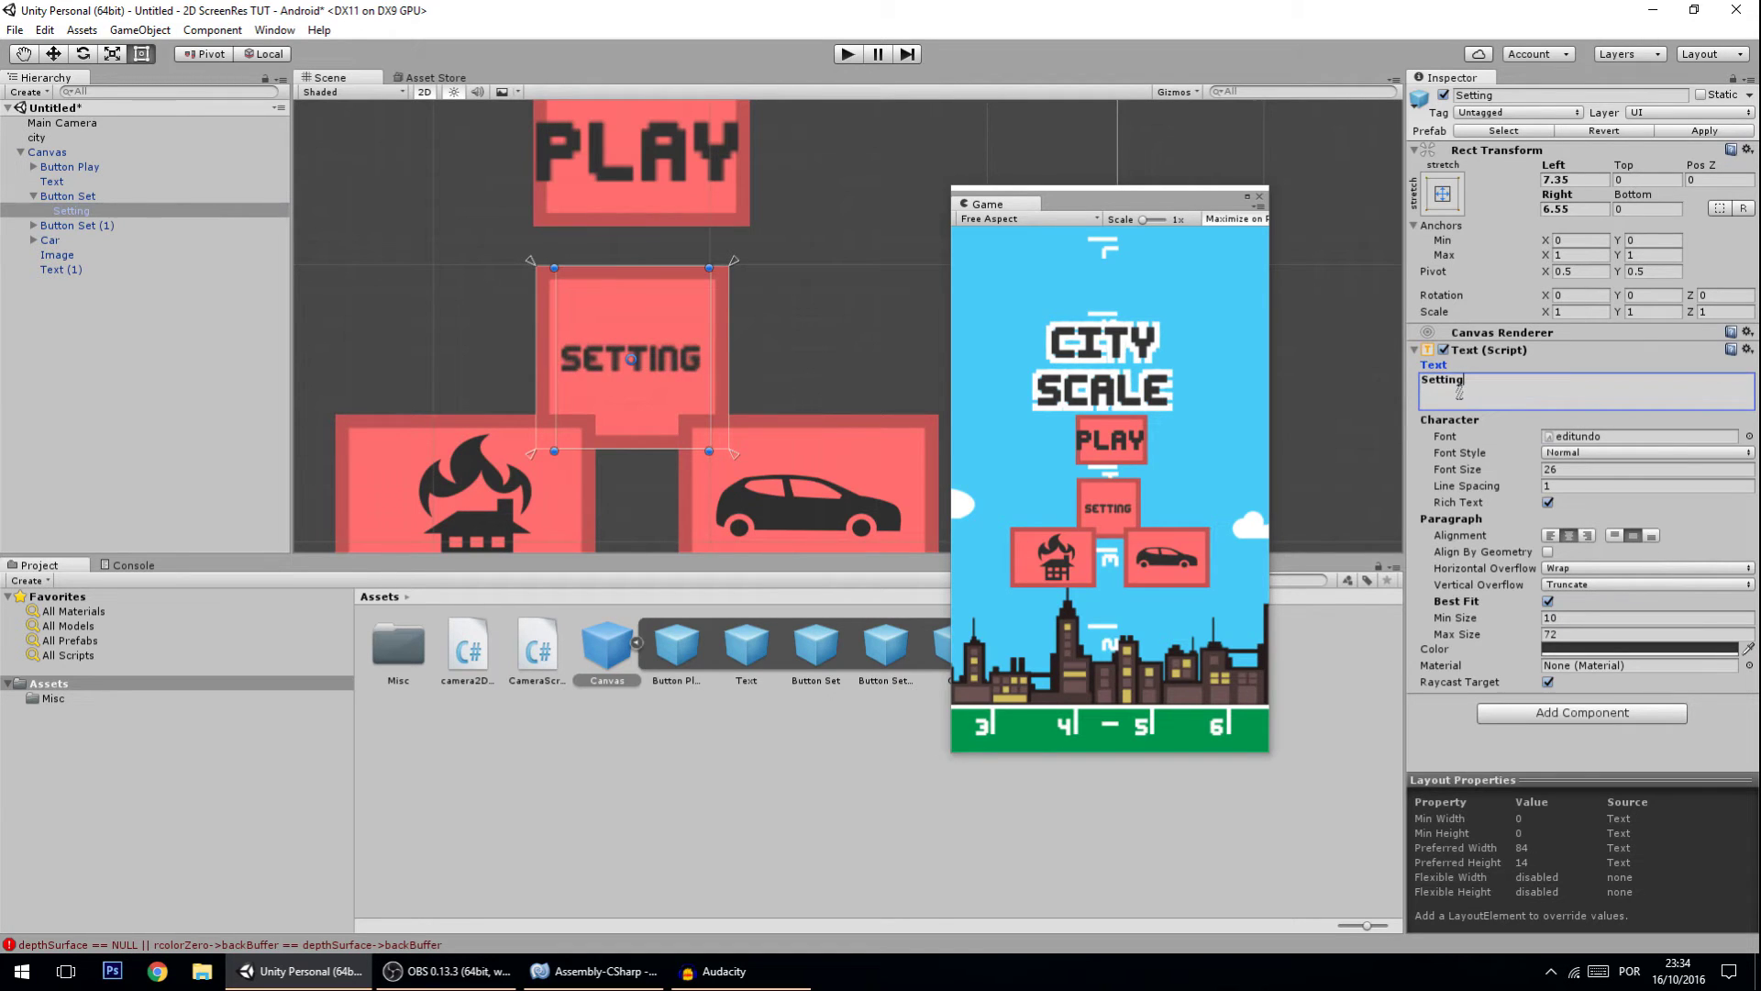
pyautogui.write('s')
pyautogui.scroll(-5, 872, 349)
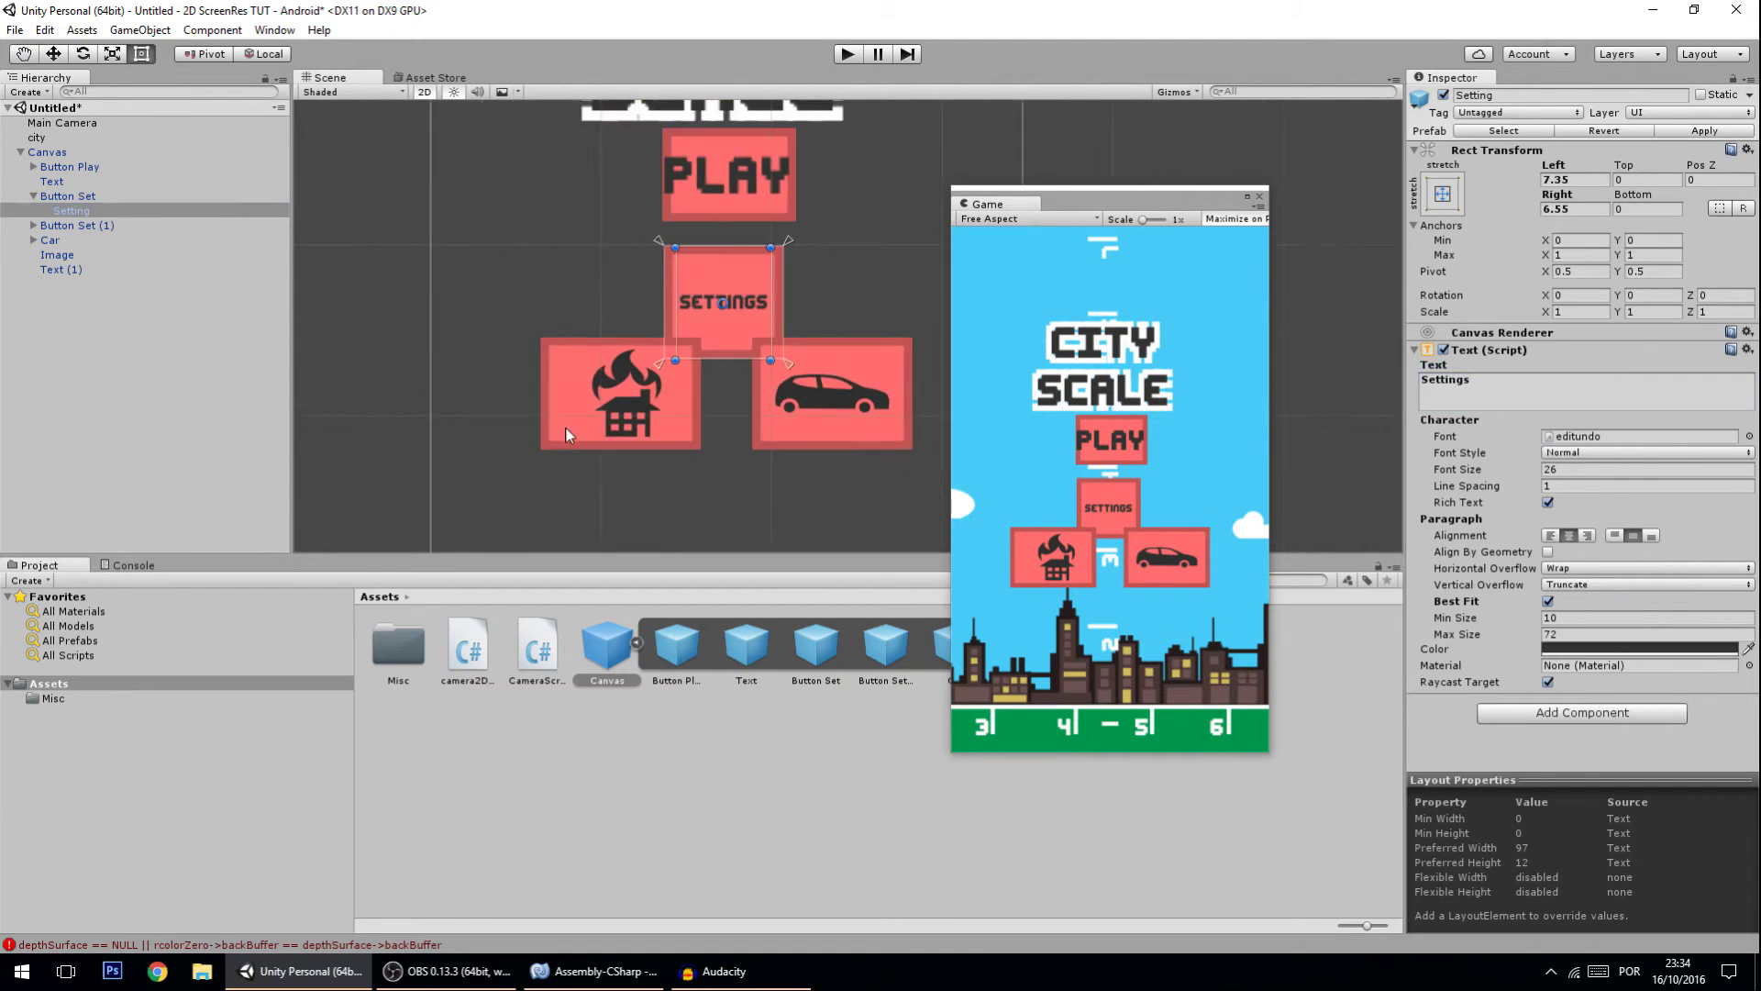
pyautogui.moveTo(948, 456); pyautogui.dragTo(446, 436)
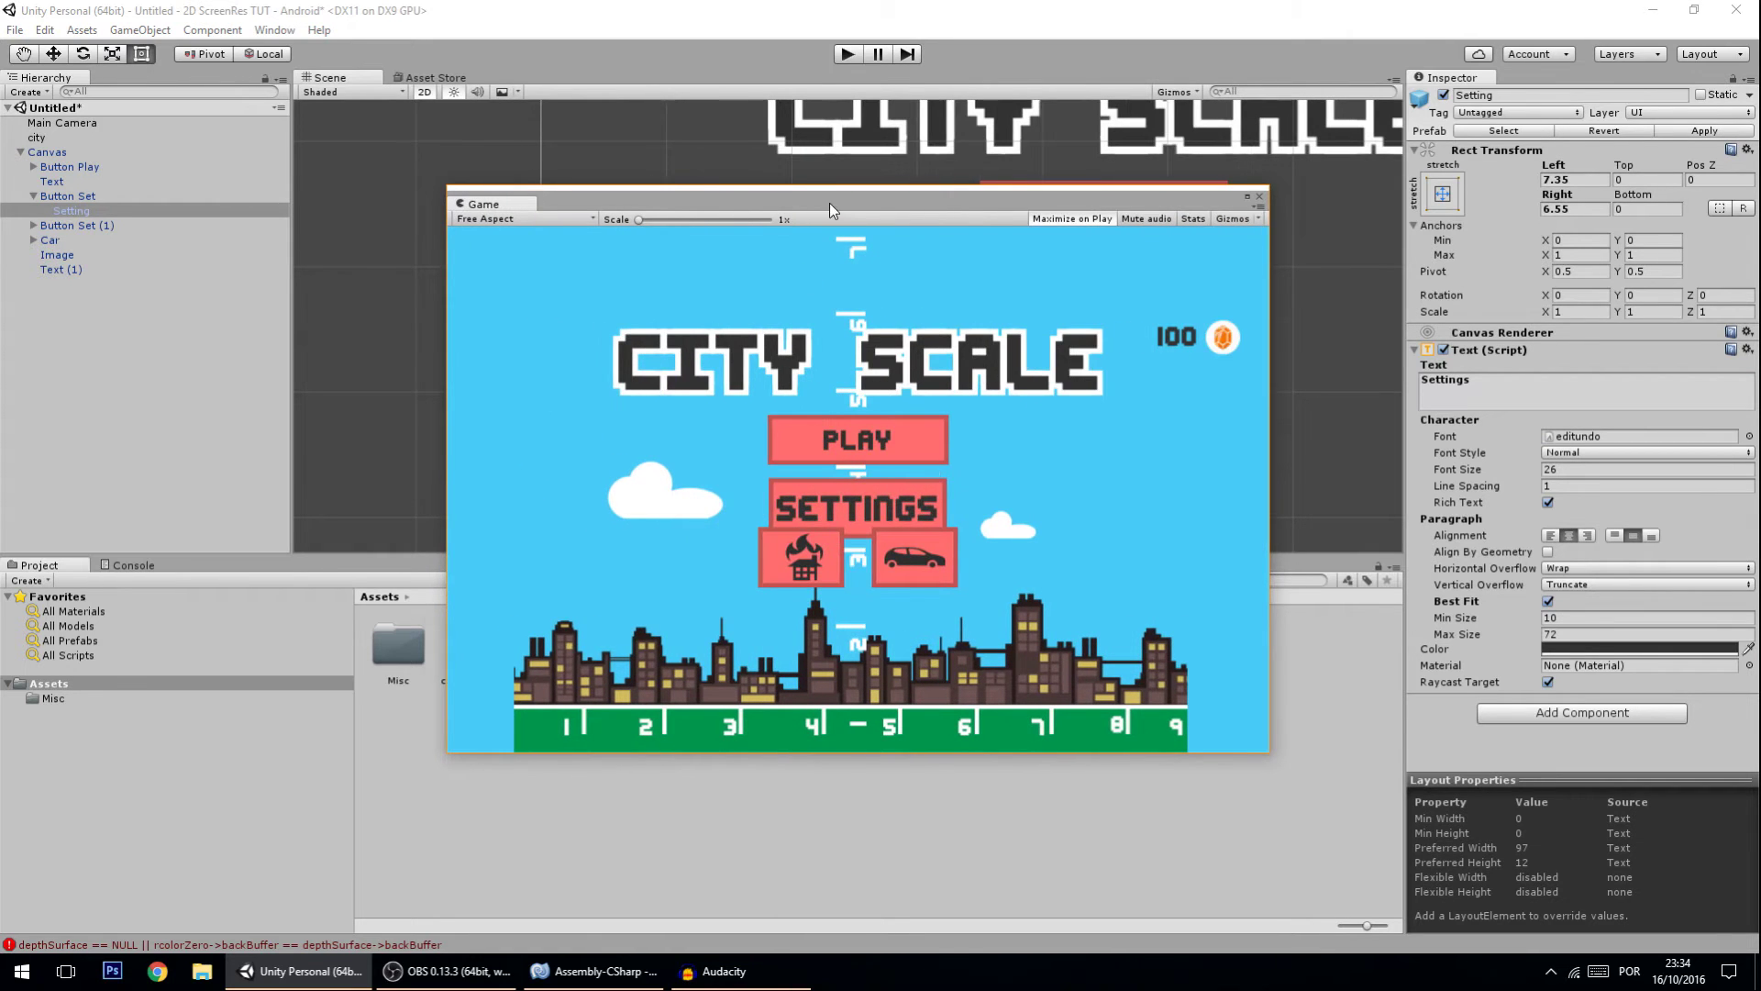
# - Move the house button down and to the right, beneath the Settings button
pyautogui.moveTo(829, 209); pyautogui.dragTo(286, 294)
pyautogui.scroll(3, 871, 422)
pyautogui.click(982, 486)
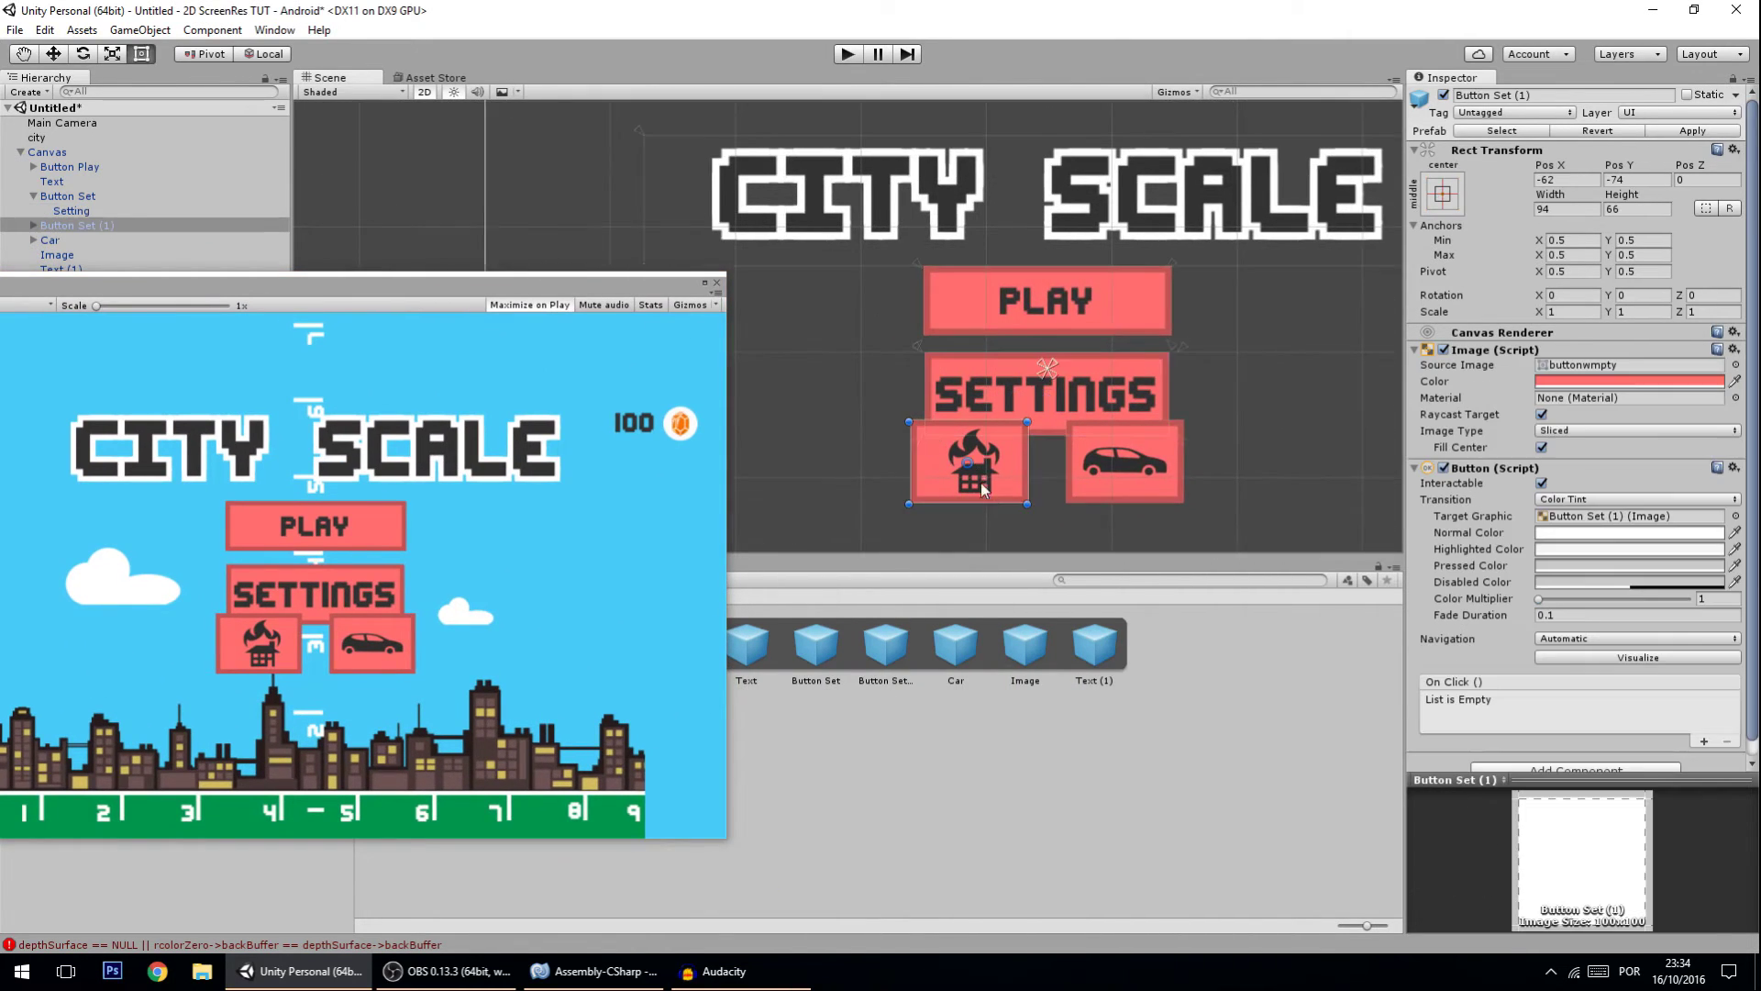
pyautogui.moveTo(982, 483); pyautogui.dragTo(1039, 341, button='middle')
pyautogui.moveTo(1038, 341); pyautogui.dragTo(1031, 343)
# - Line the car button up beside the house button and anchor it 0.5×0.266–0.616×0.5
pyautogui.moveTo(1178, 319); pyautogui.dragTo(1163, 322)
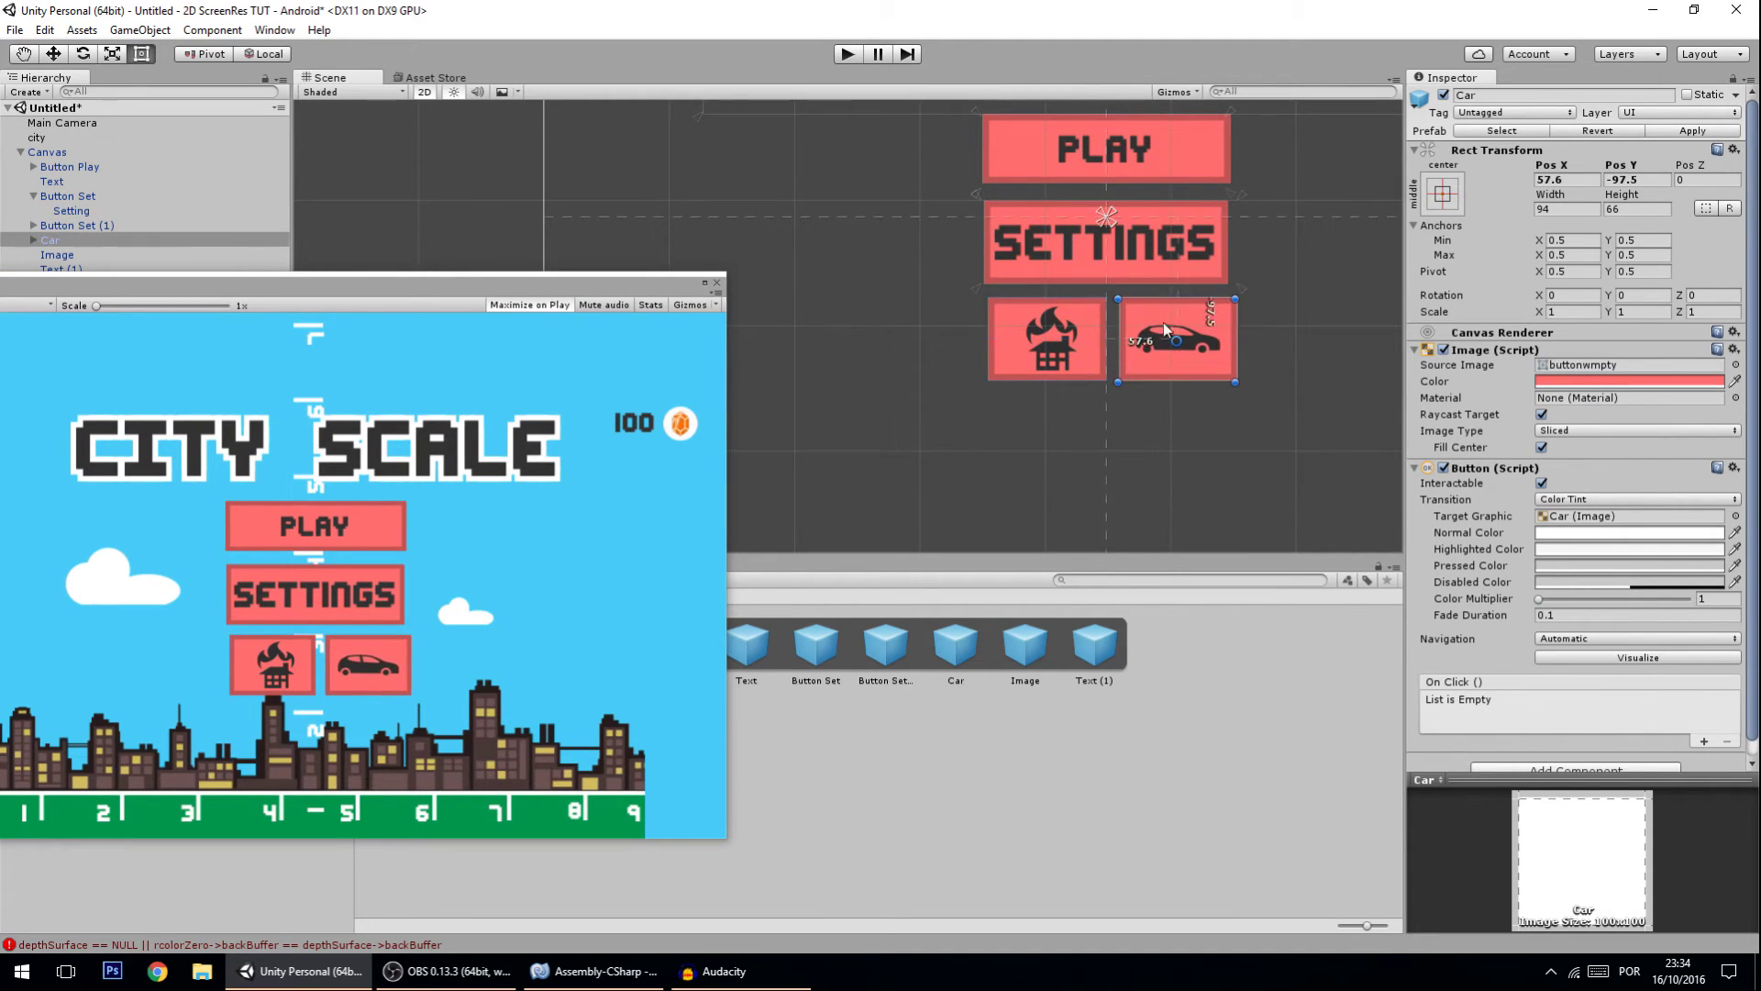
pyautogui.moveTo(1101, 222); pyautogui.dragTo(1242, 390)
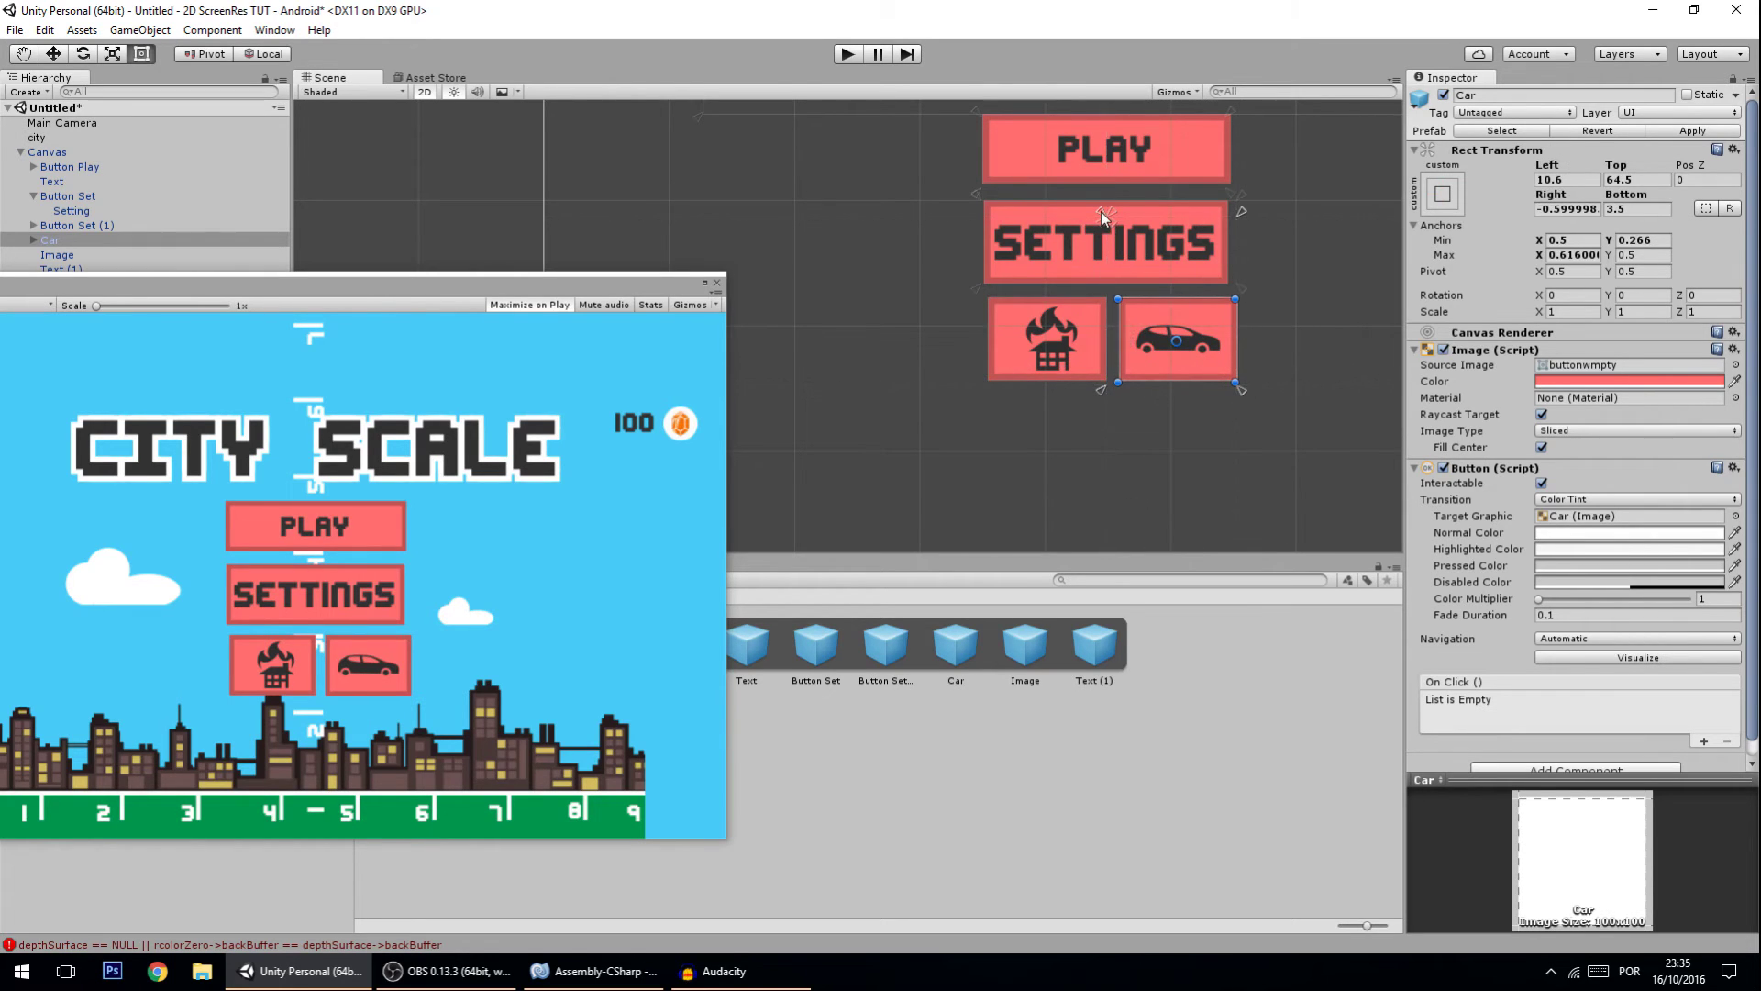
pyautogui.moveTo(1100, 211); pyautogui.dragTo(1113, 294)
# - Turn on Preserve Aspect for the car icon's Image
pyautogui.click(1181, 341)
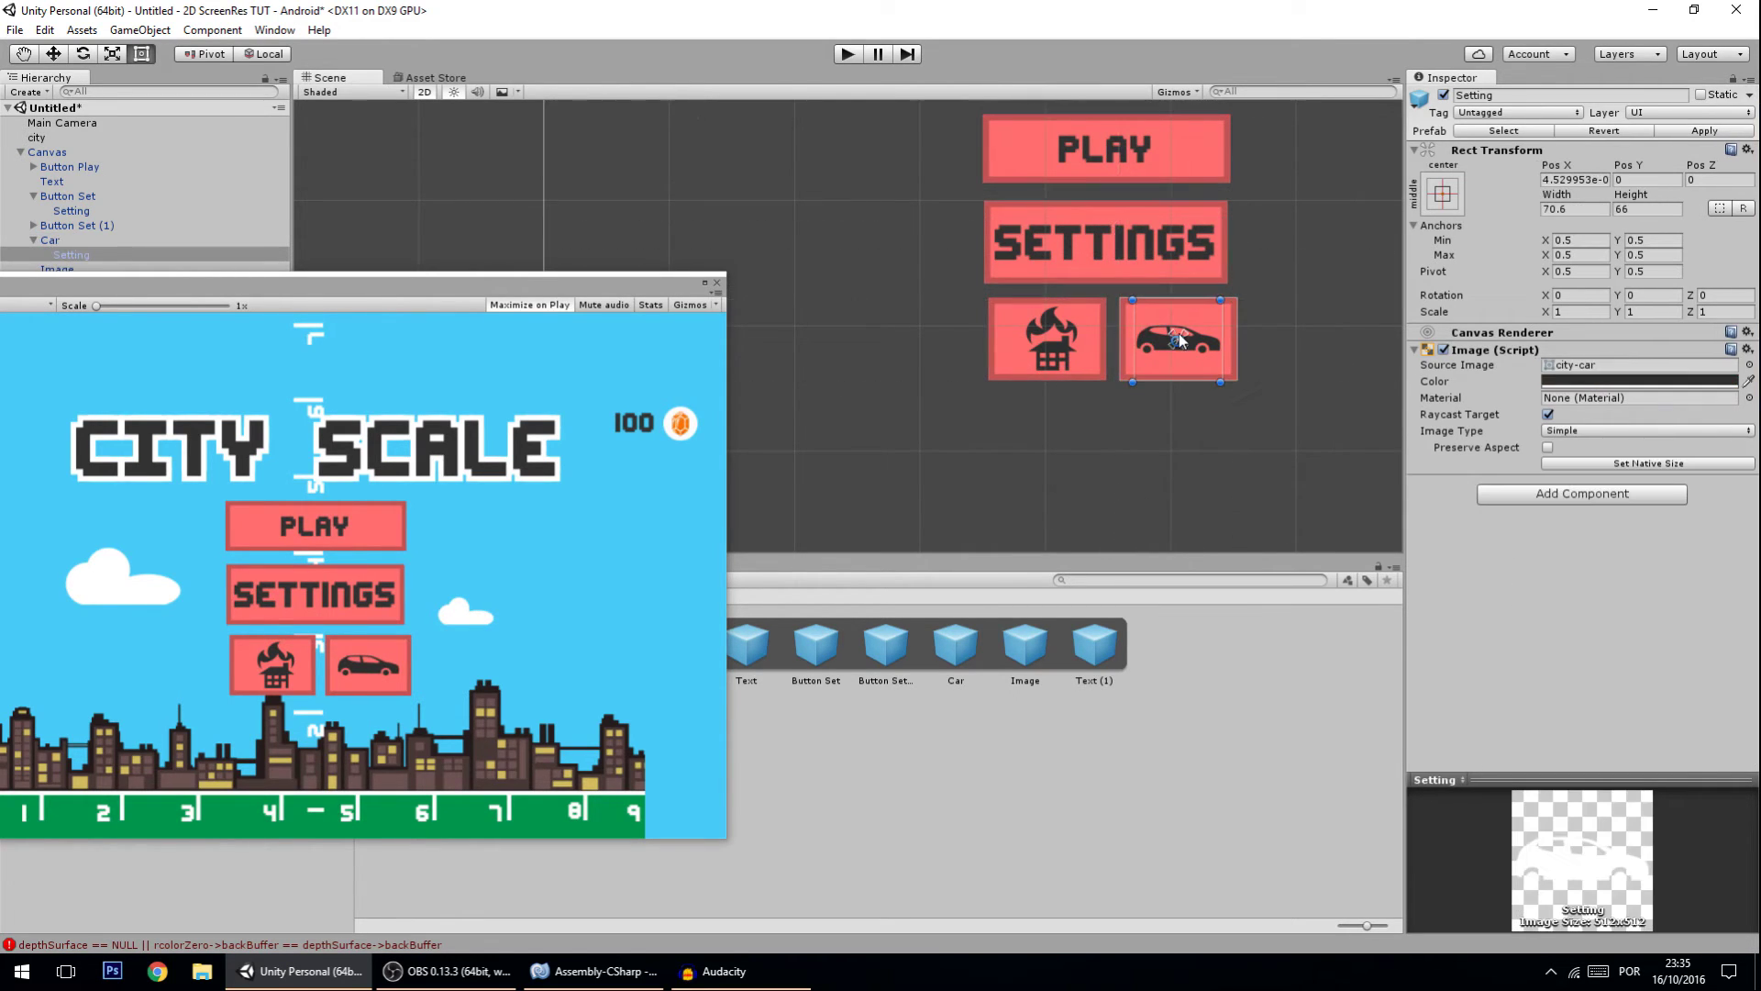
pyautogui.click(1547, 447)
pyautogui.scroll(4, 1273, 388)
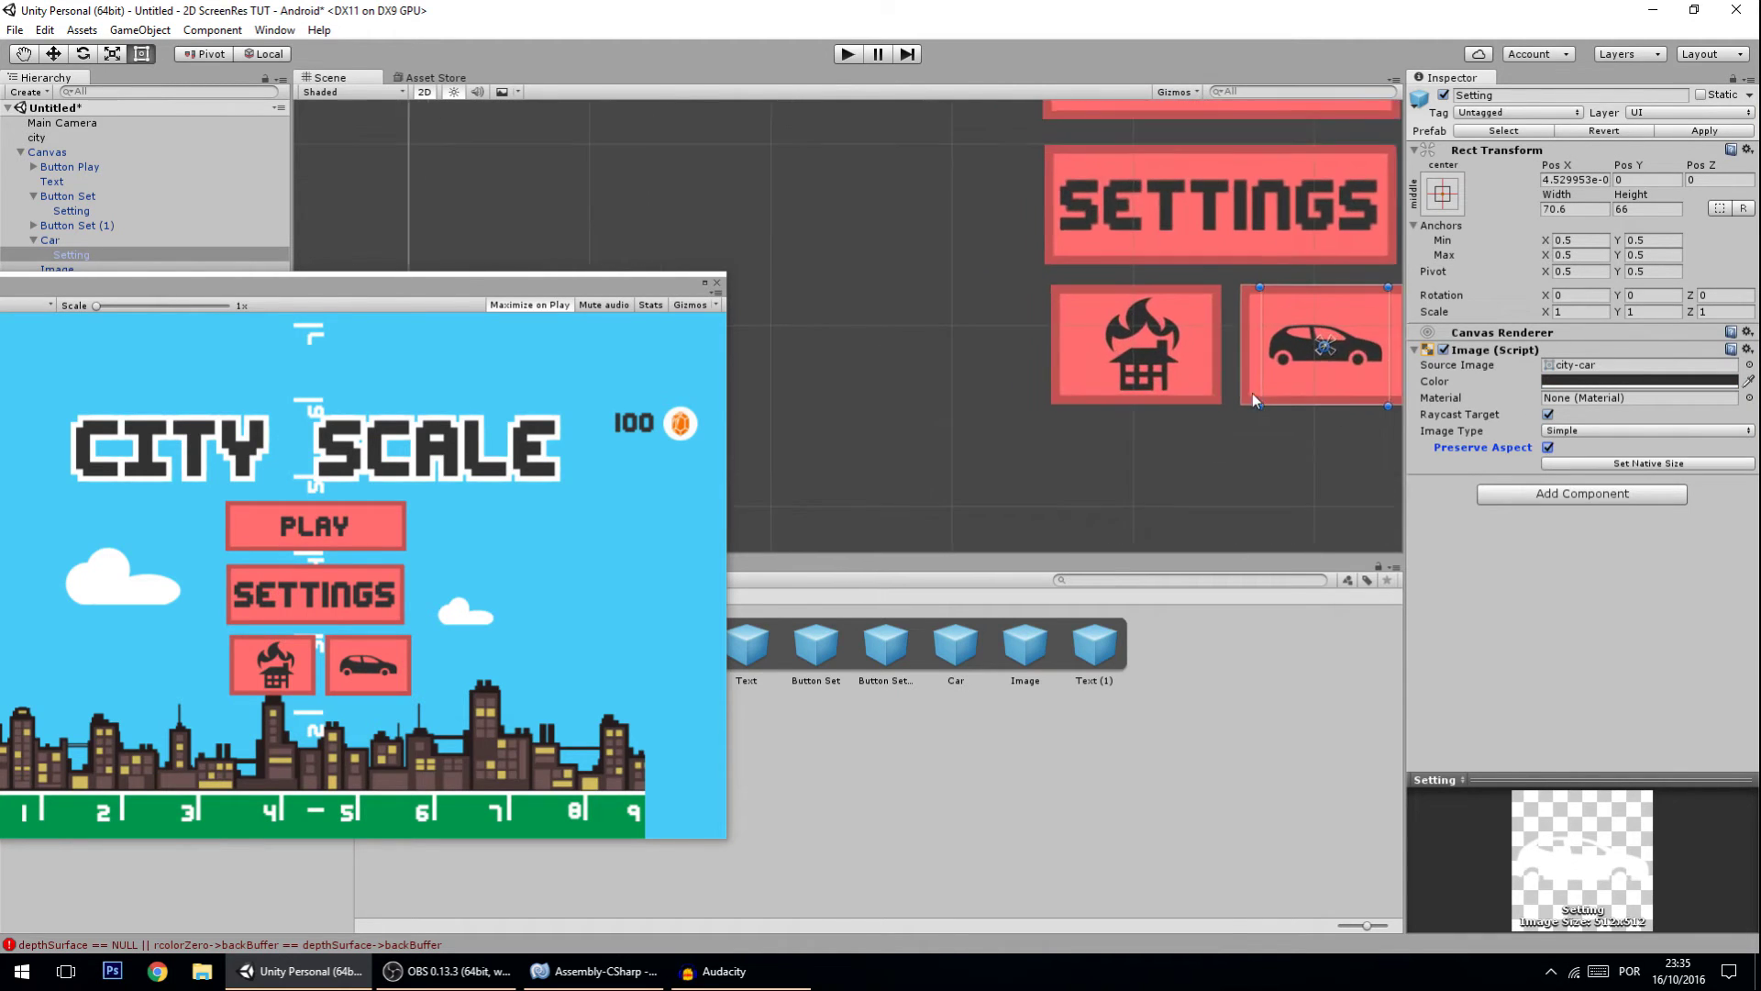
# - Anchor the car icon from 0.106×0.092 to 0.936×0.908, then resize the Game preview to test
pyautogui.moveTo(1252, 392); pyautogui.dragTo(963, 433)
pyautogui.moveTo(1048, 391); pyautogui.dragTo(978, 443)
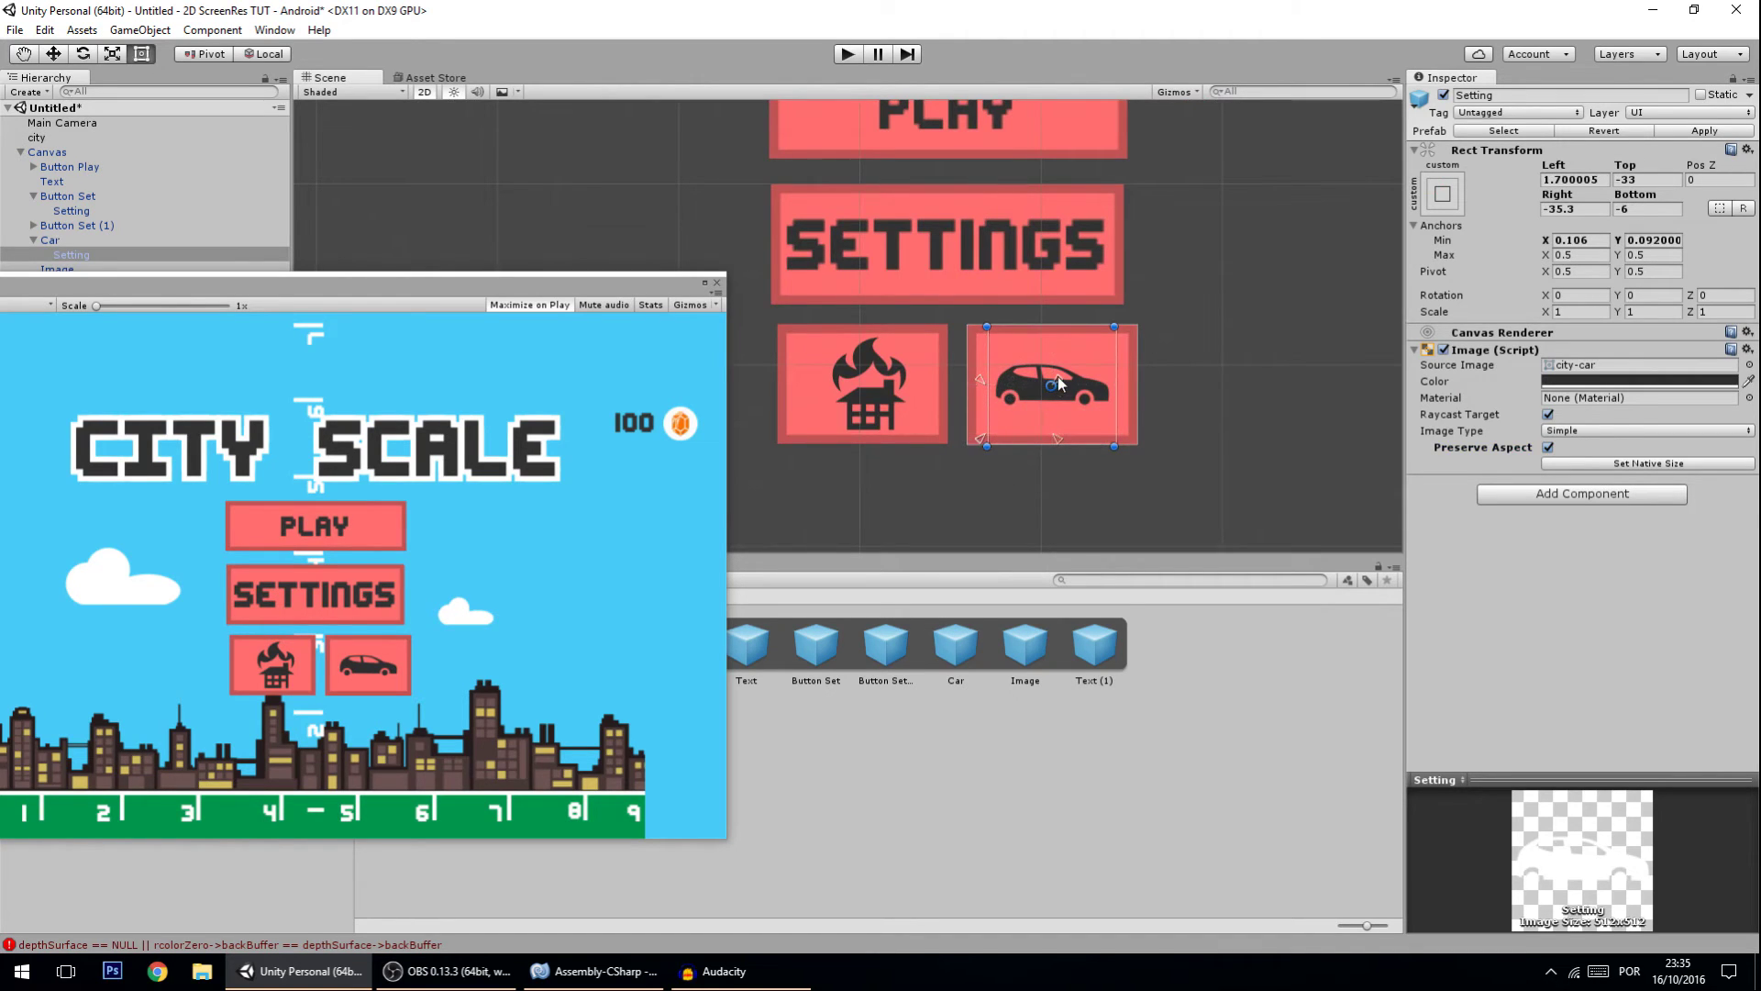
pyautogui.moveTo(1058, 379); pyautogui.dragTo(1131, 326)
pyautogui.moveTo(727, 779); pyautogui.dragTo(404, 736)
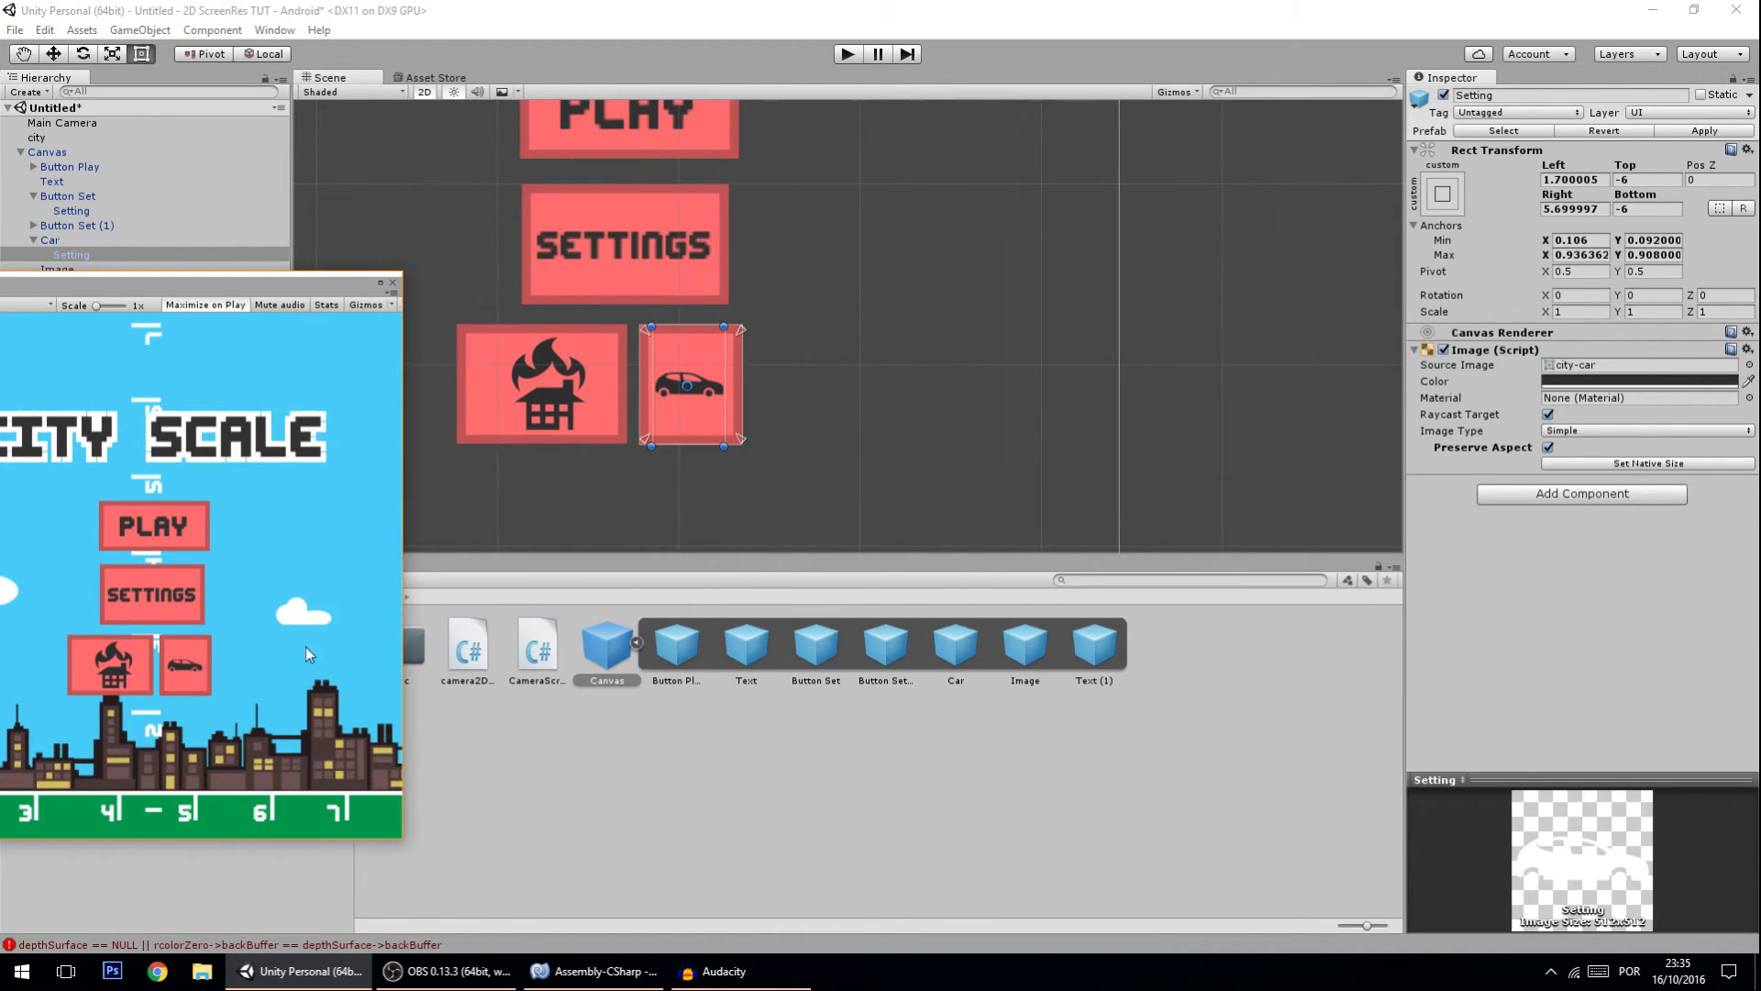
pyautogui.moveTo(407, 637); pyautogui.dragTo(851, 625)
# - Select the Play button and reposition the Game preview to show the title and coin counter
pyautogui.scroll(-4, 1055, 417)
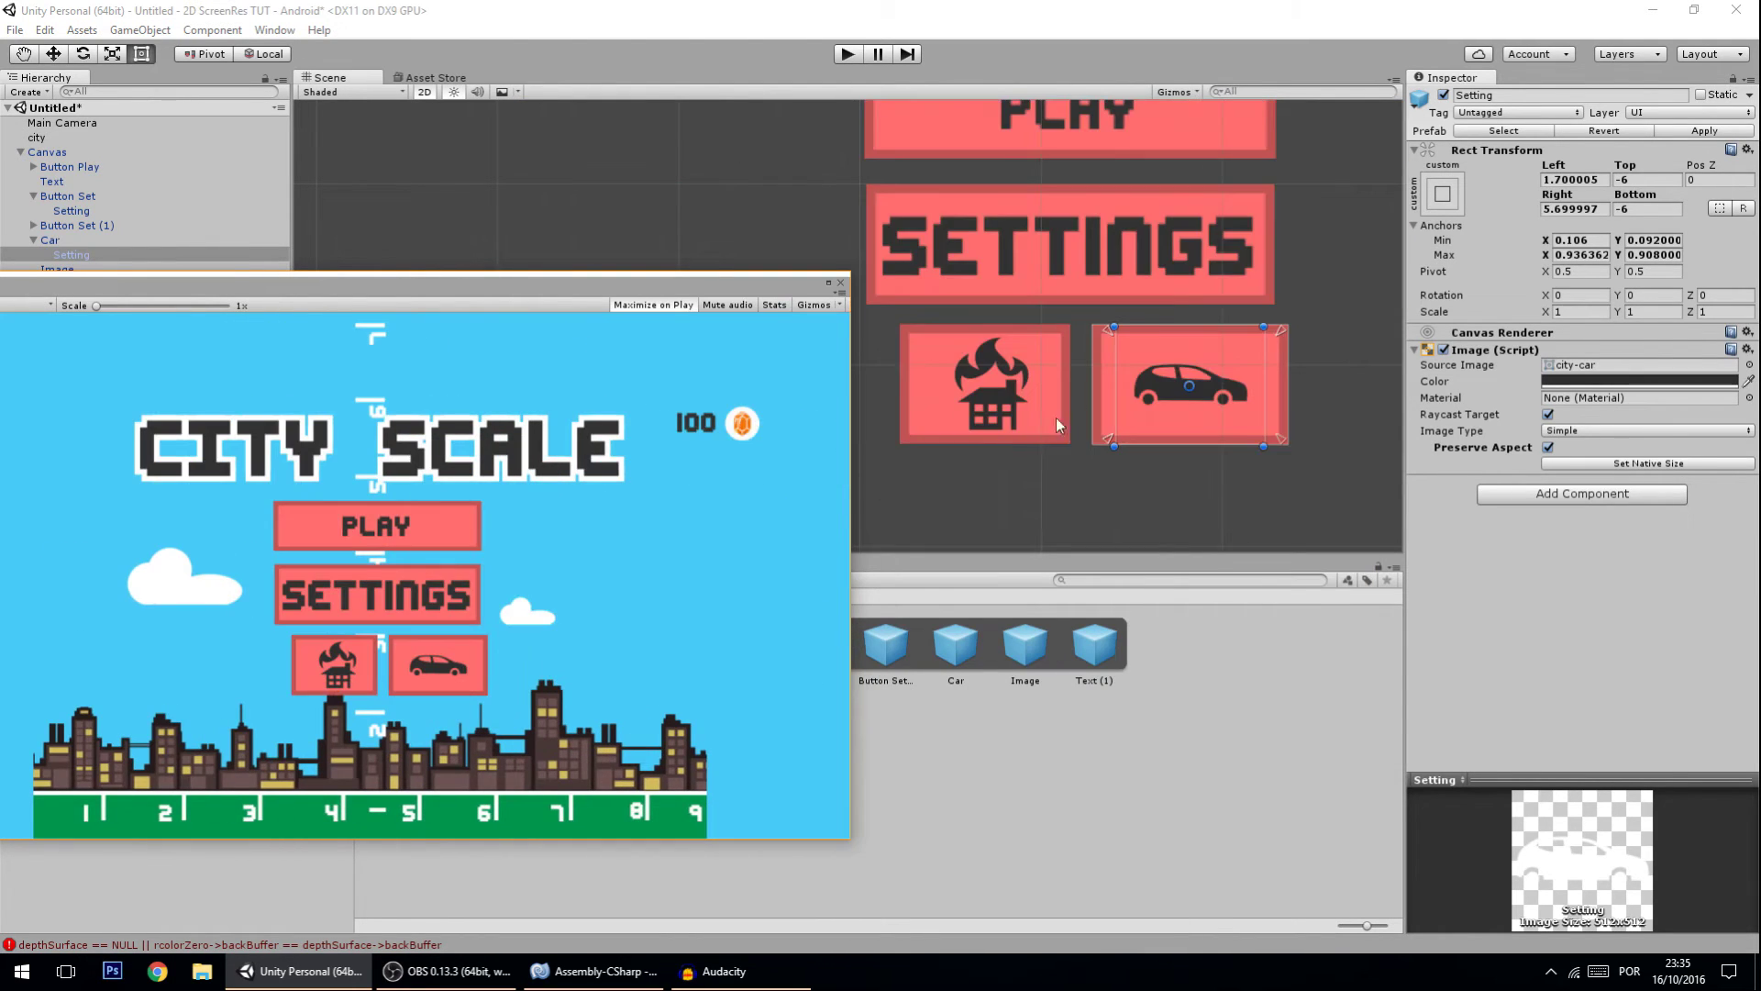
pyautogui.scroll(-3, 1009, 270)
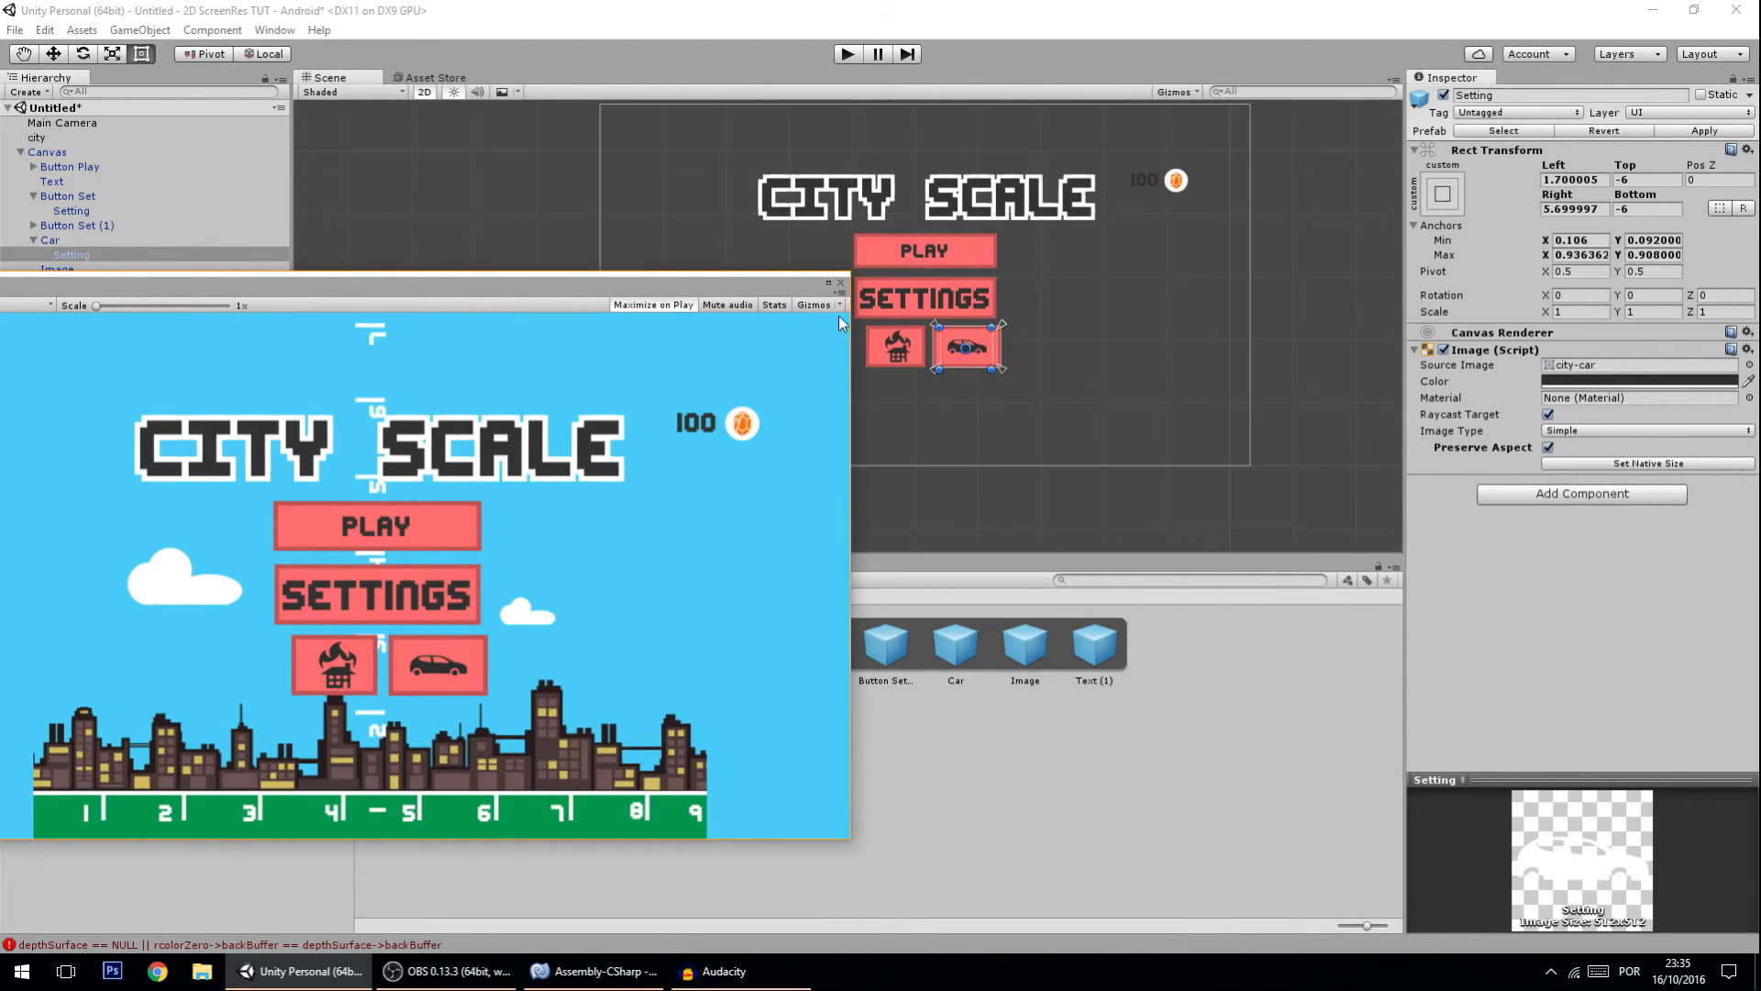
pyautogui.click(954, 250)
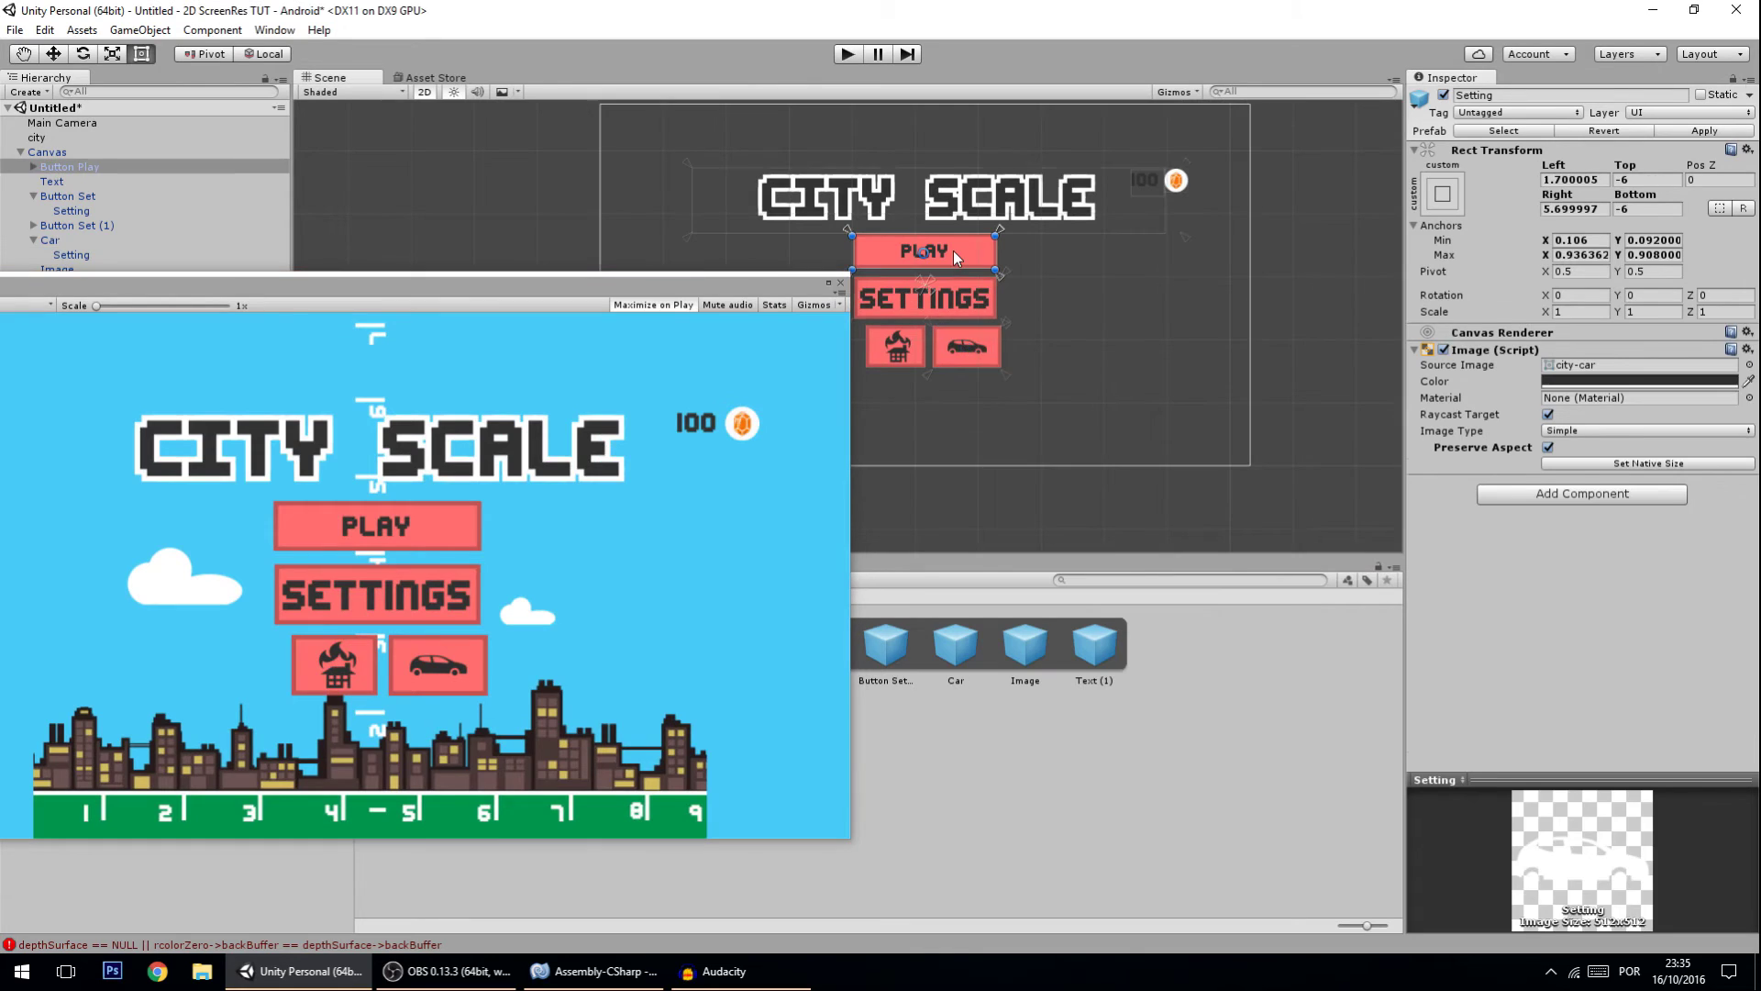
pyautogui.click(45, 171)
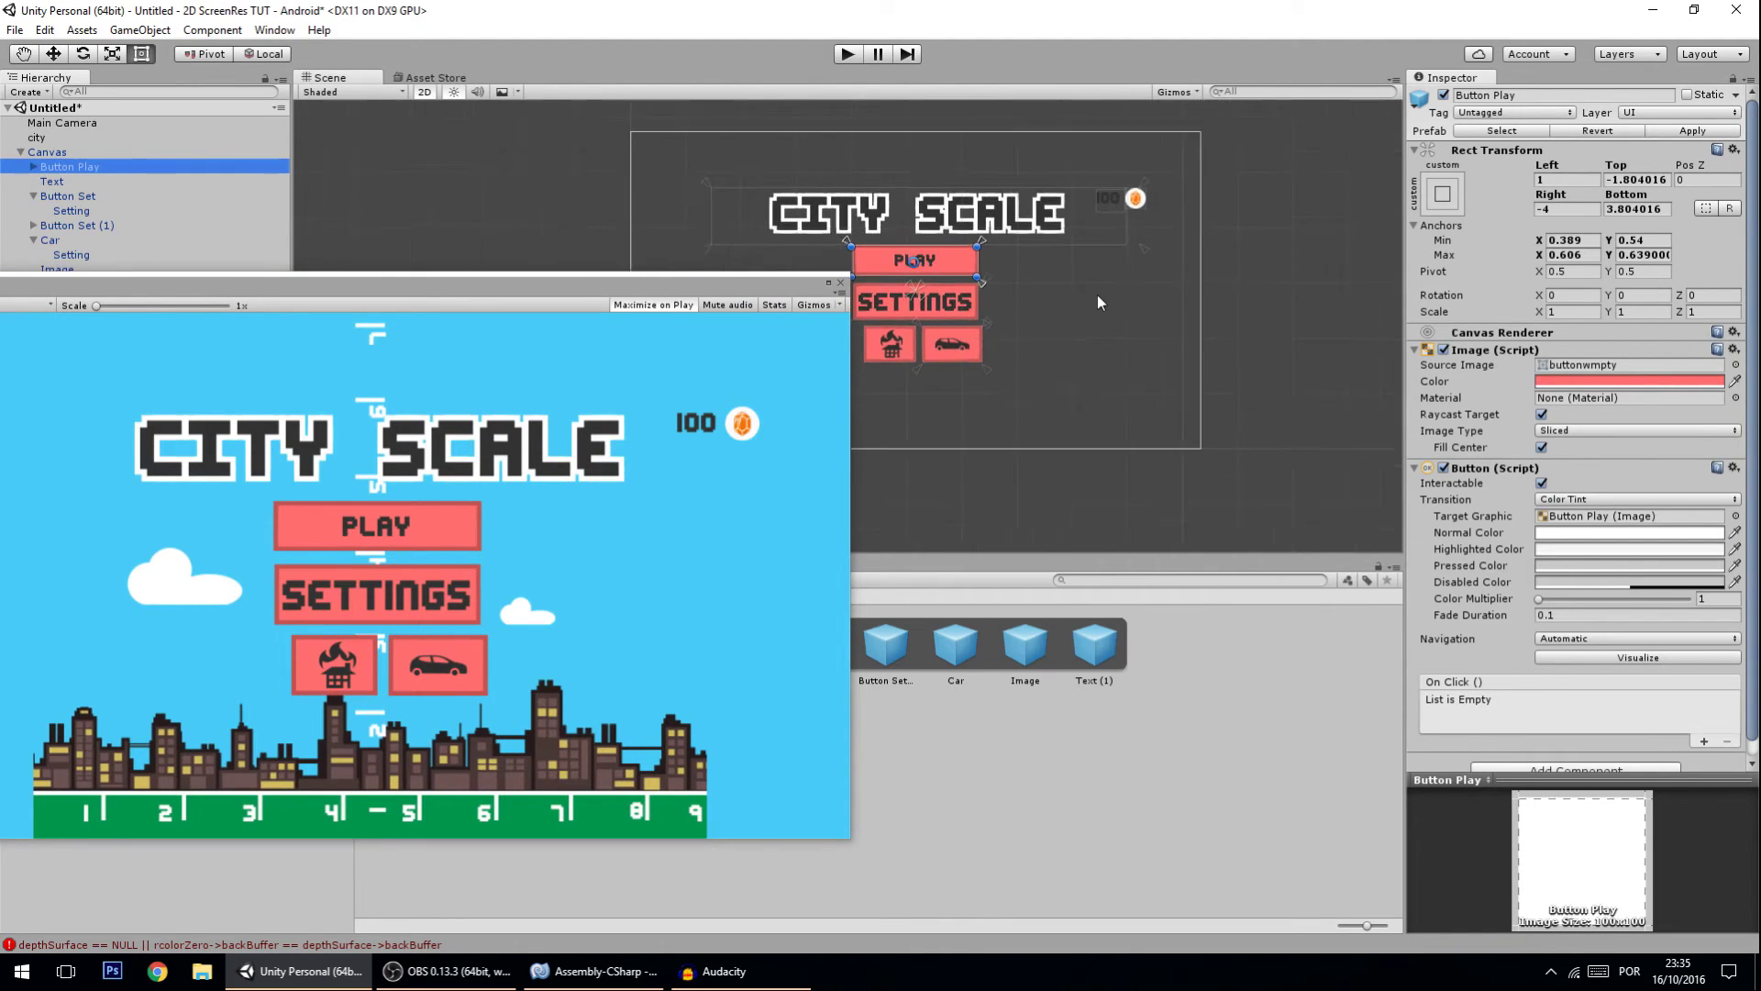
pyautogui.moveTo(1097, 294); pyautogui.dragTo(592, 298, button='middle')
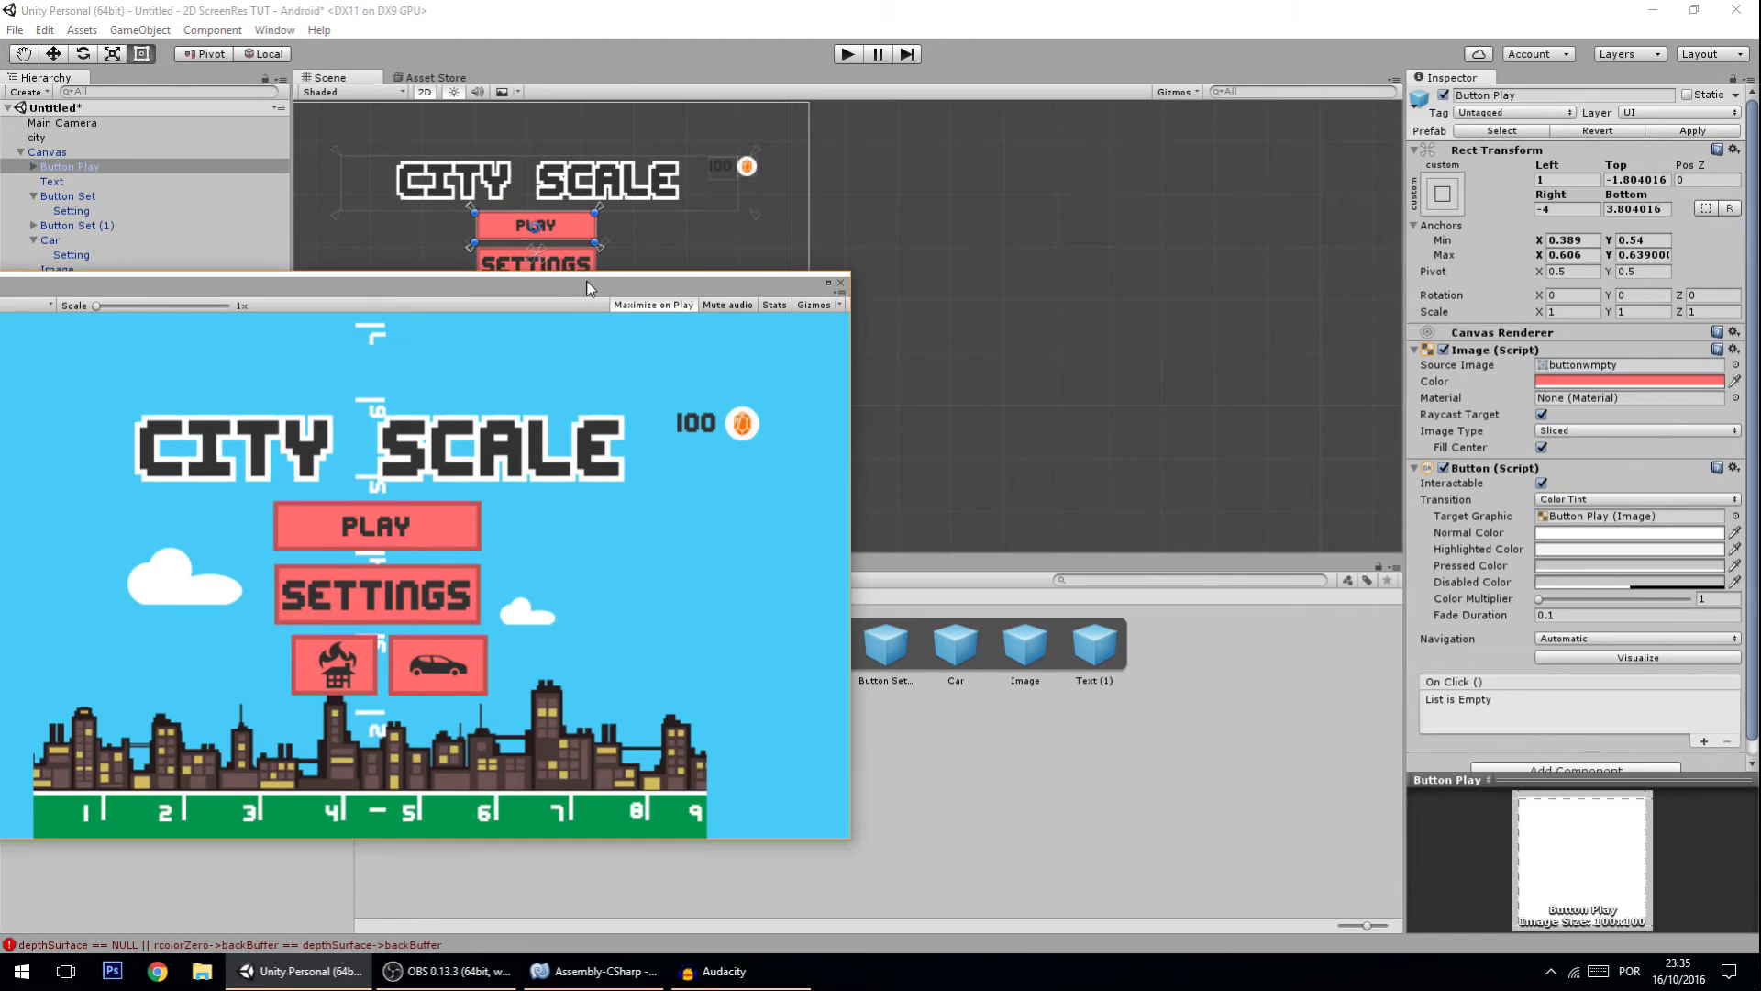
pyautogui.moveTo(592, 298); pyautogui.dragTo(764, 324)
pyautogui.scroll(5, 630, 229)
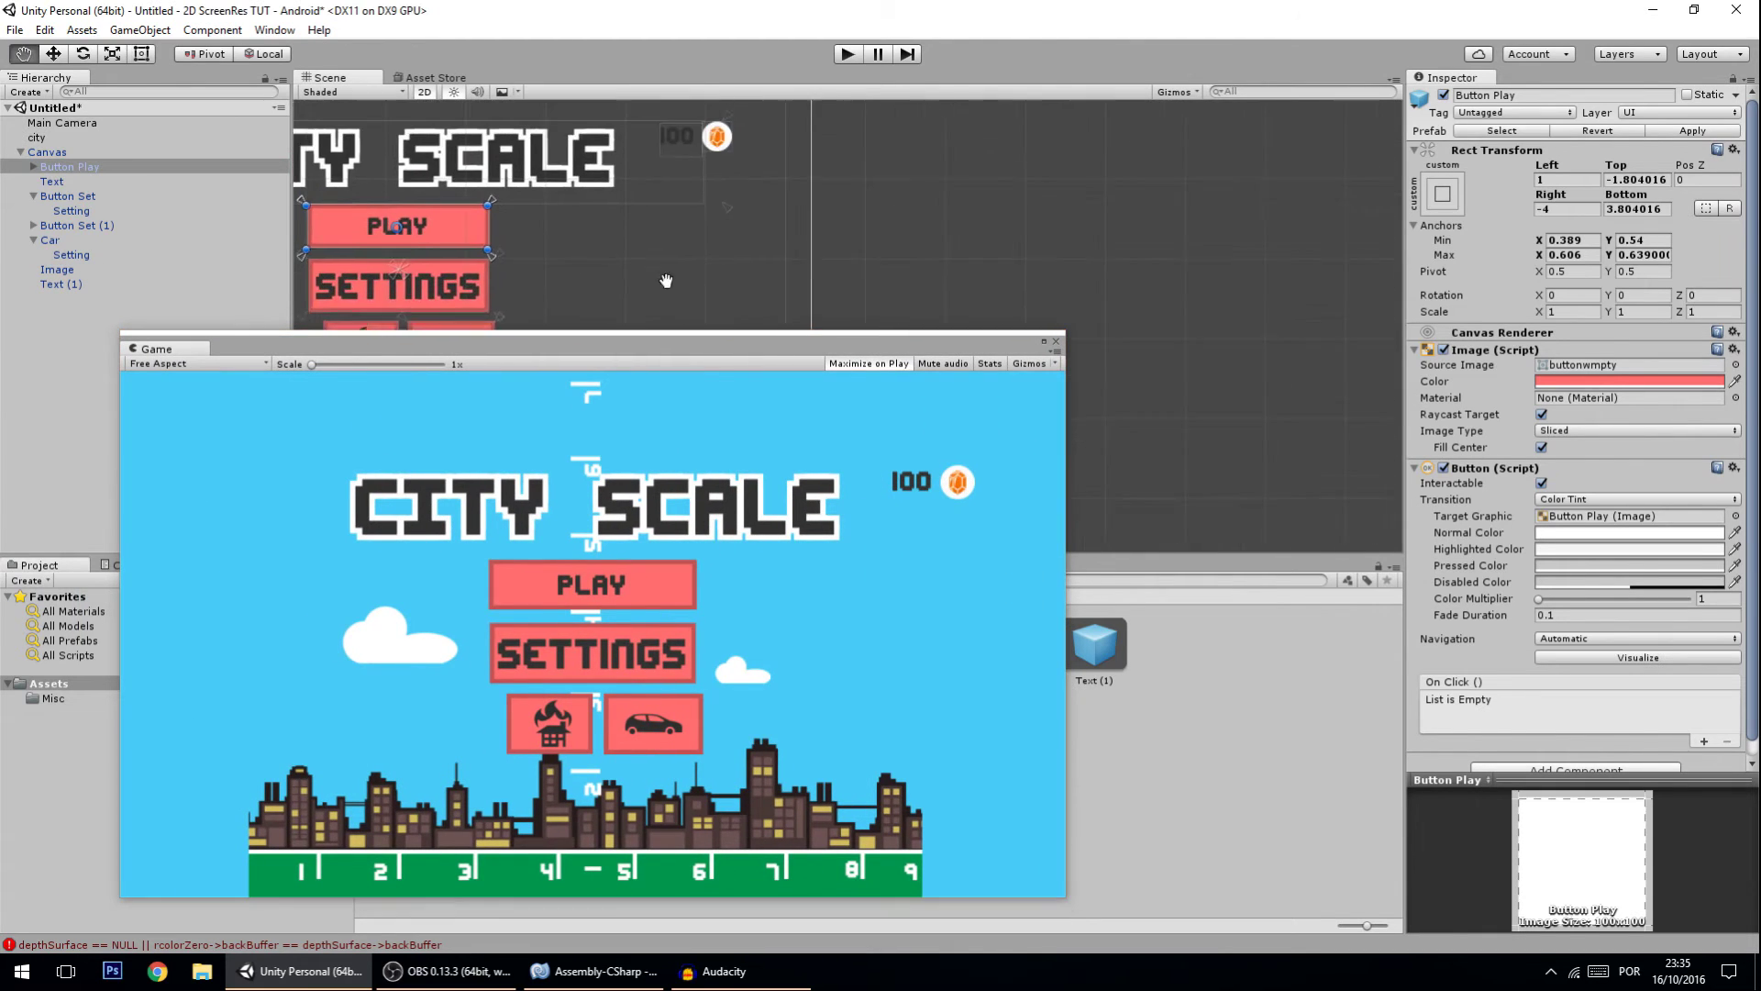
pyautogui.moveTo(743, 211); pyautogui.dragTo(752, 348, button='middle')
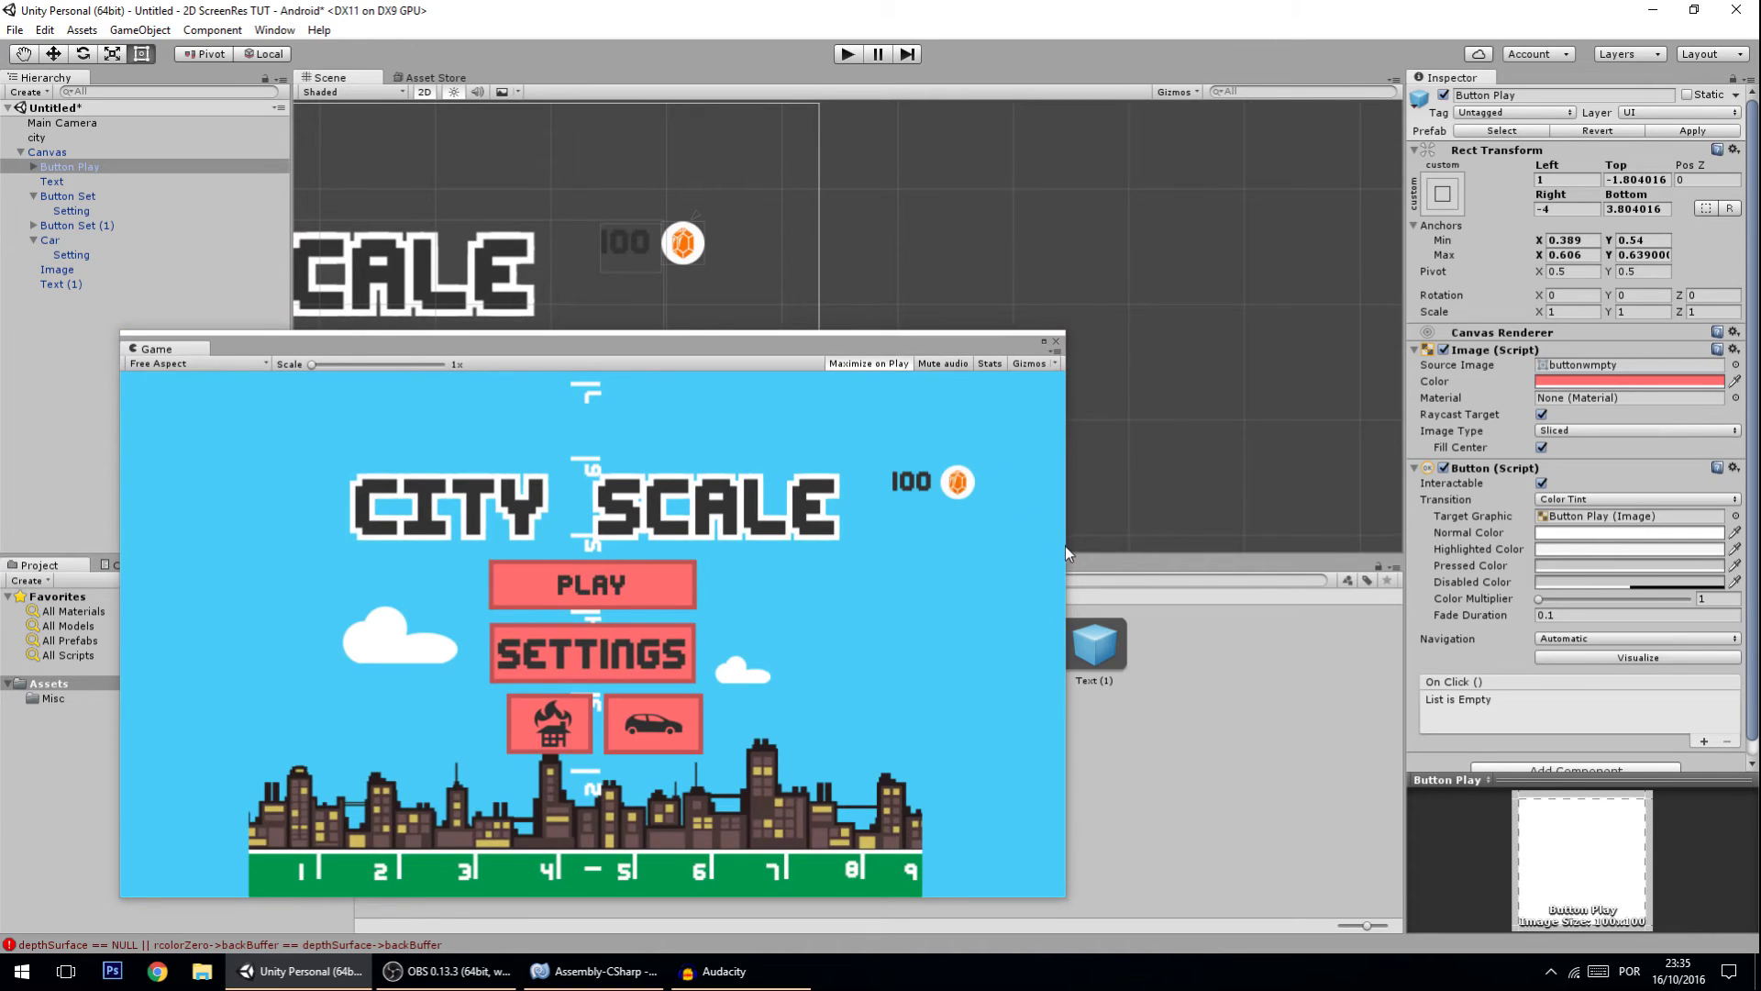
# - Narrow the Game preview to a tall portrait shape, then widen it to show the full menu
pyautogui.moveTo(1065, 547); pyautogui.dragTo(323, 487)
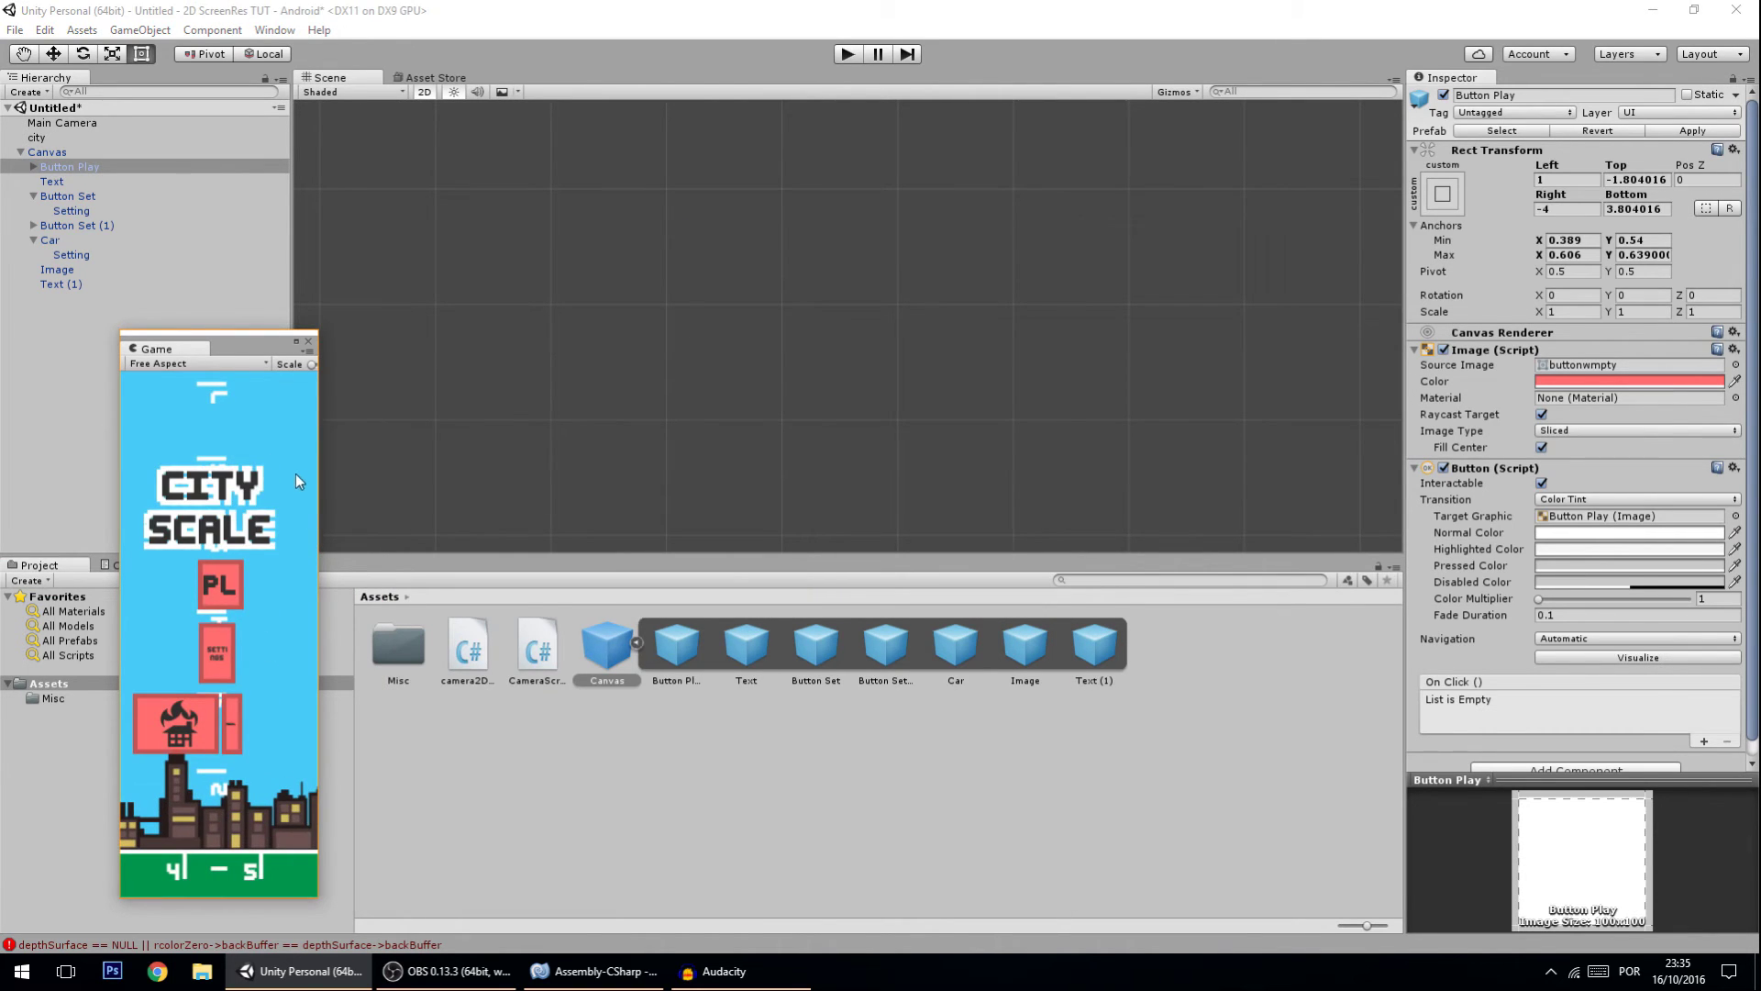
pyautogui.moveTo(318, 497); pyautogui.dragTo(1204, 461)
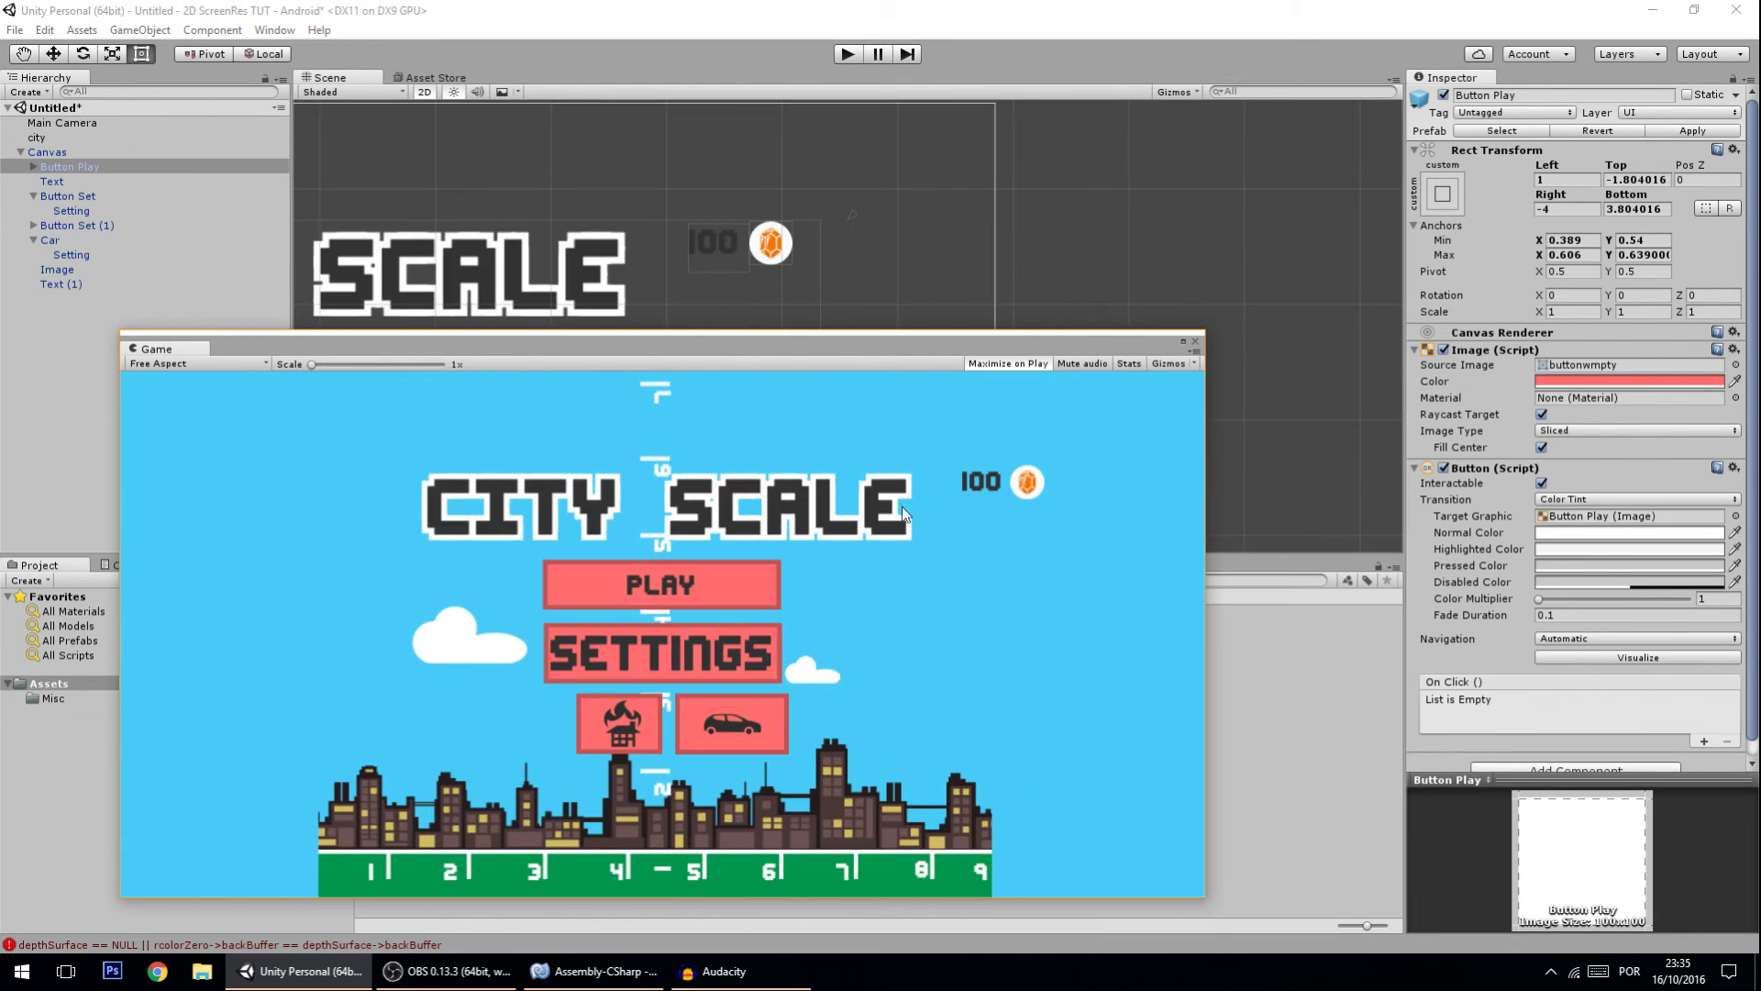
pyautogui.click(778, 250)
# - Move the coin icon out toward the right edge of the canvas
pyautogui.scroll(-2, 780, 266)
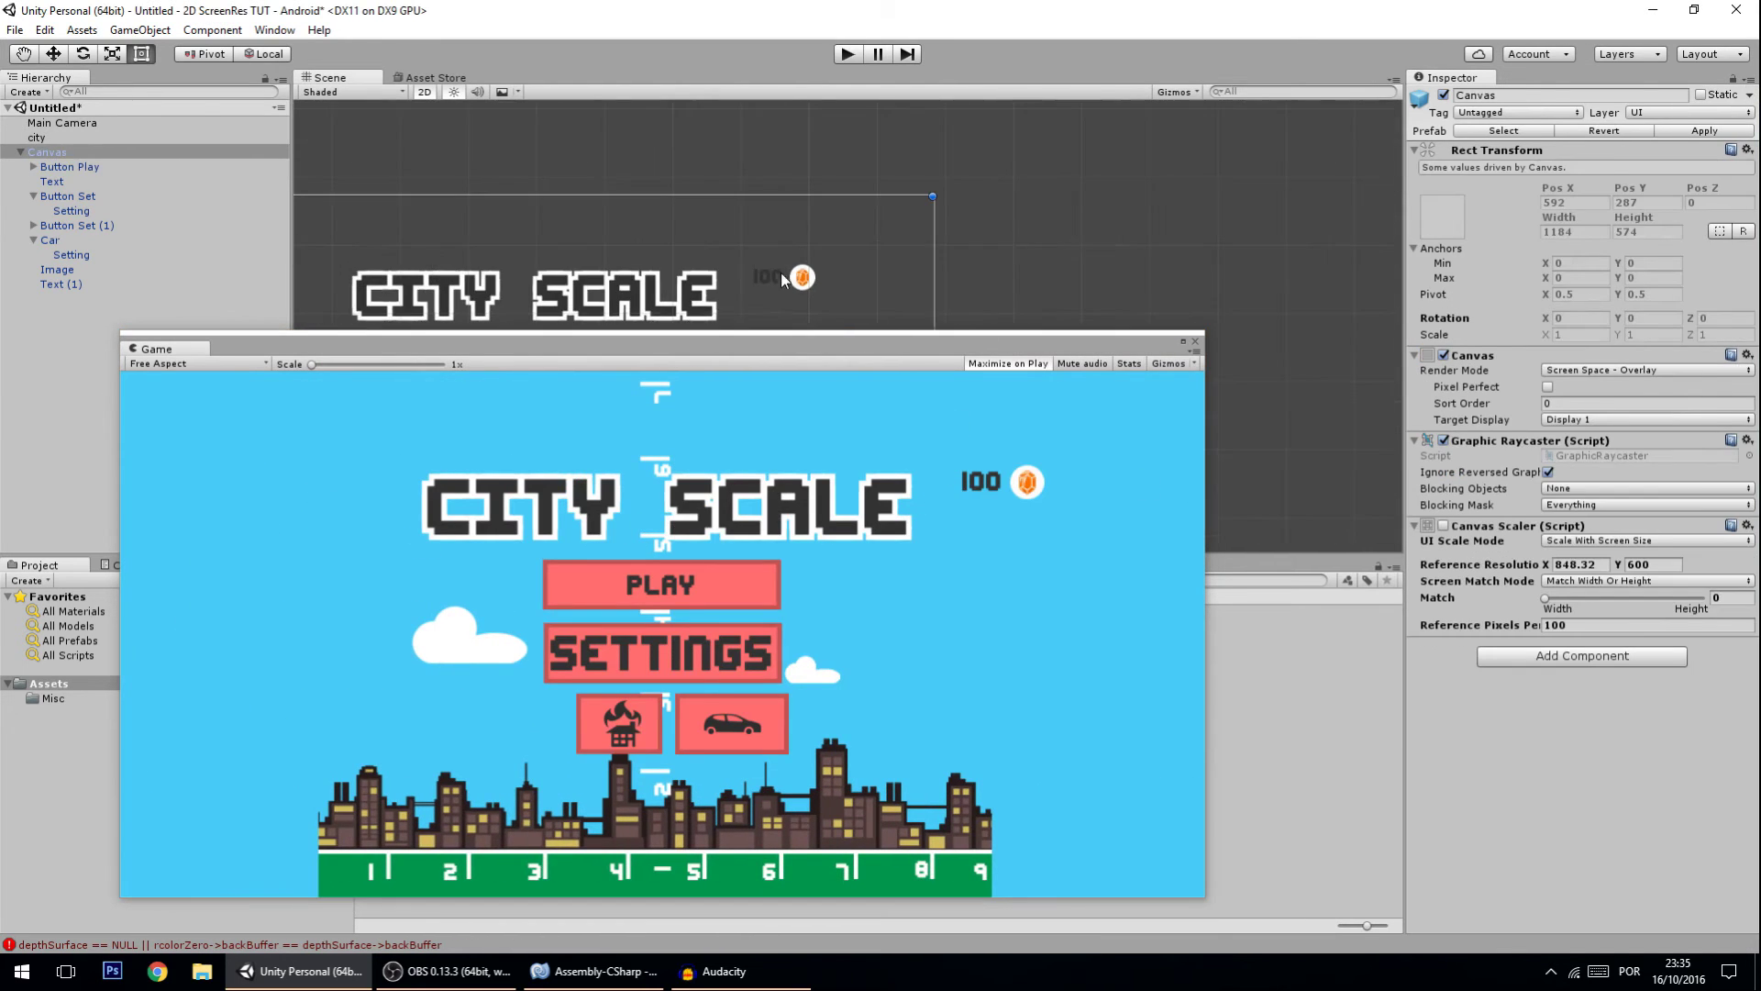
pyautogui.scroll(3, 787, 215)
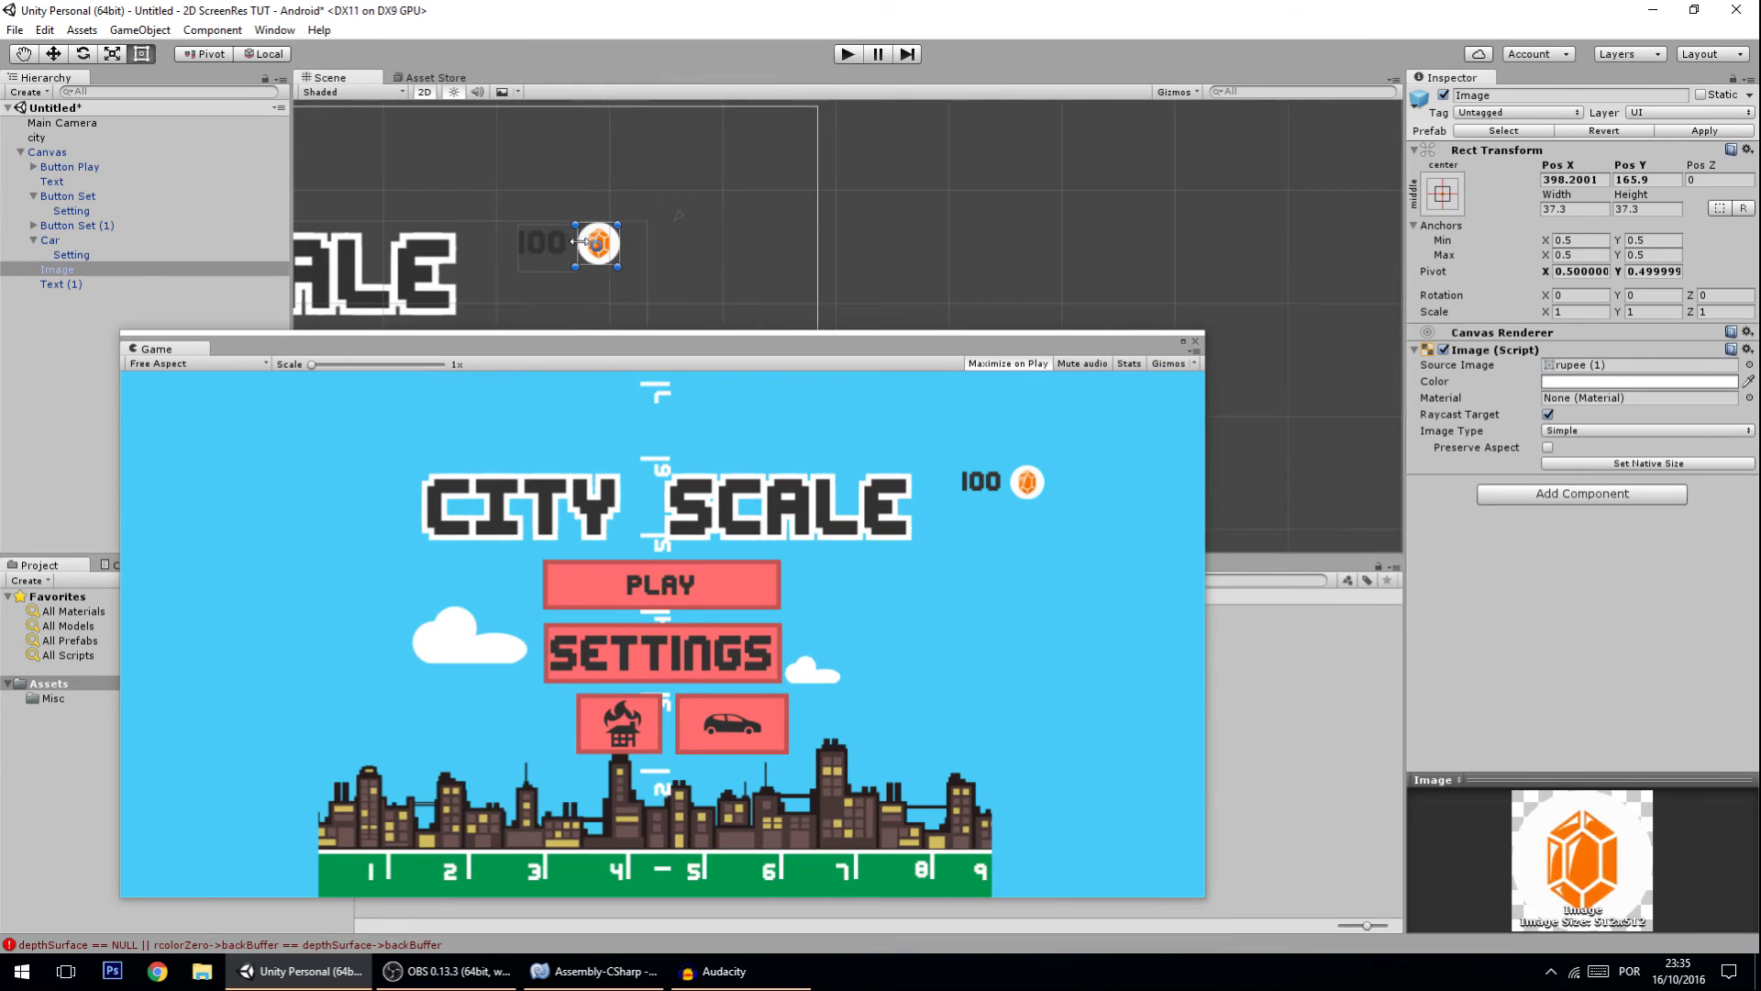
pyautogui.moveTo(613, 237); pyautogui.dragTo(806, 232)
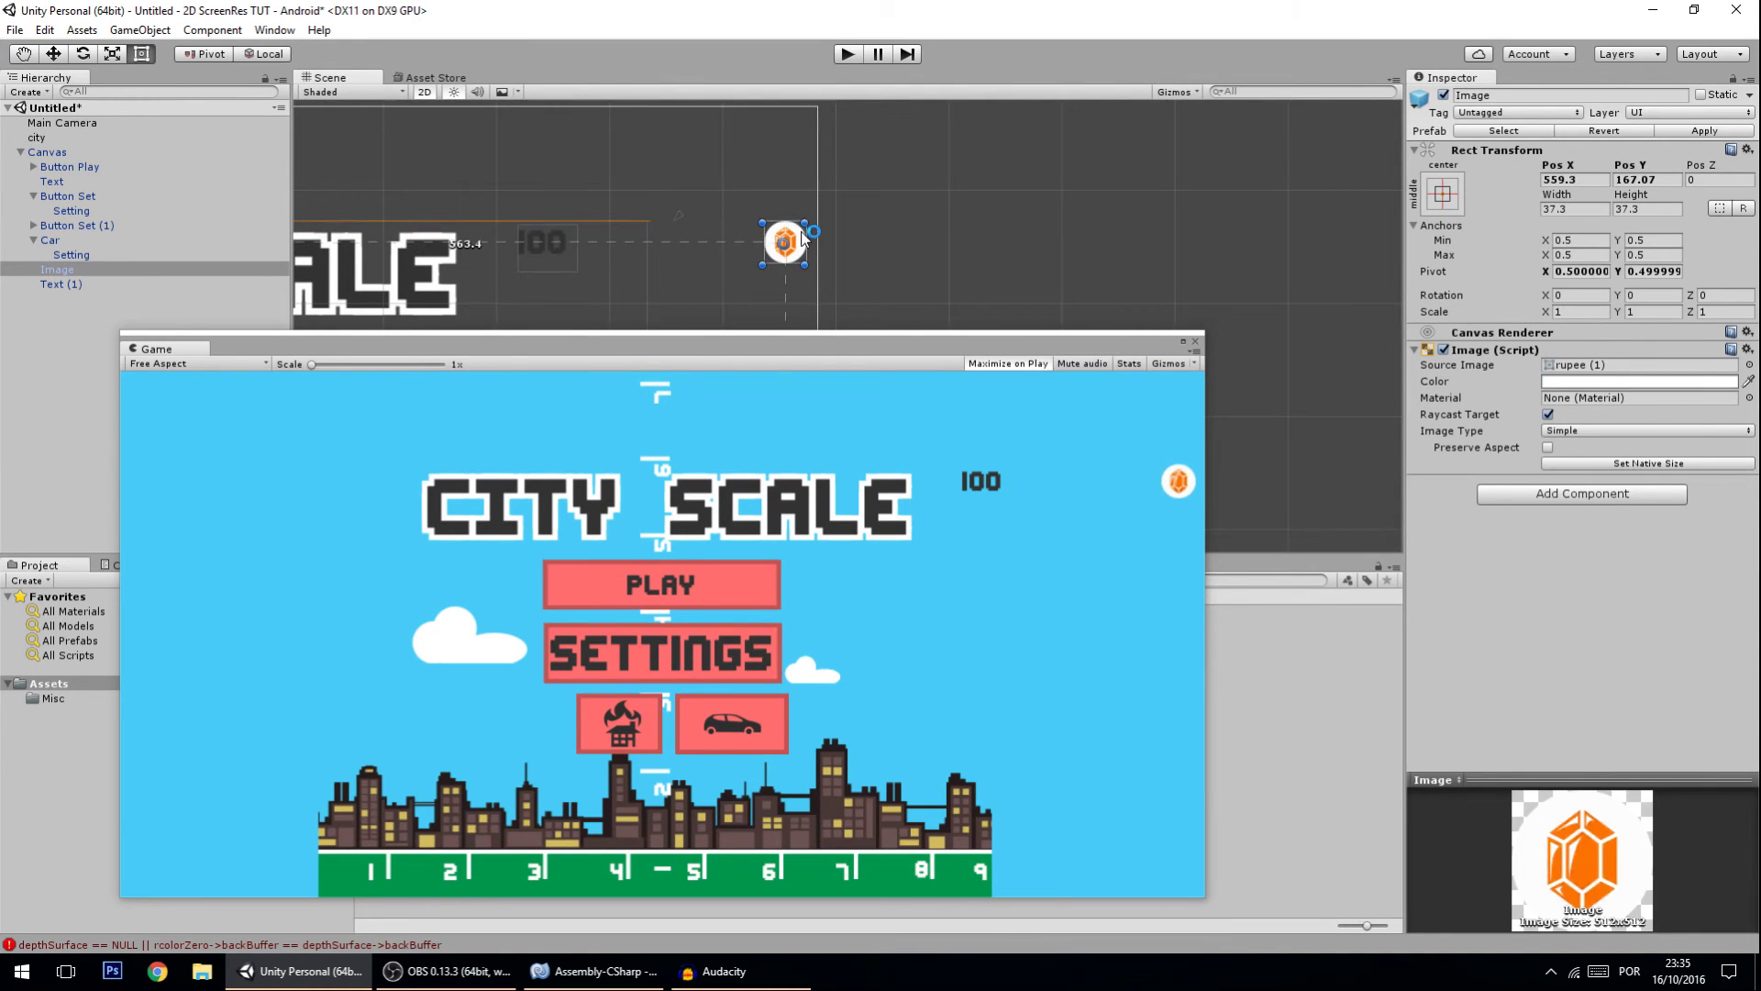
# - Anchor the coin icon middle-right (1×0.5) and resize the Game preview to test it
pyautogui.click(1448, 191)
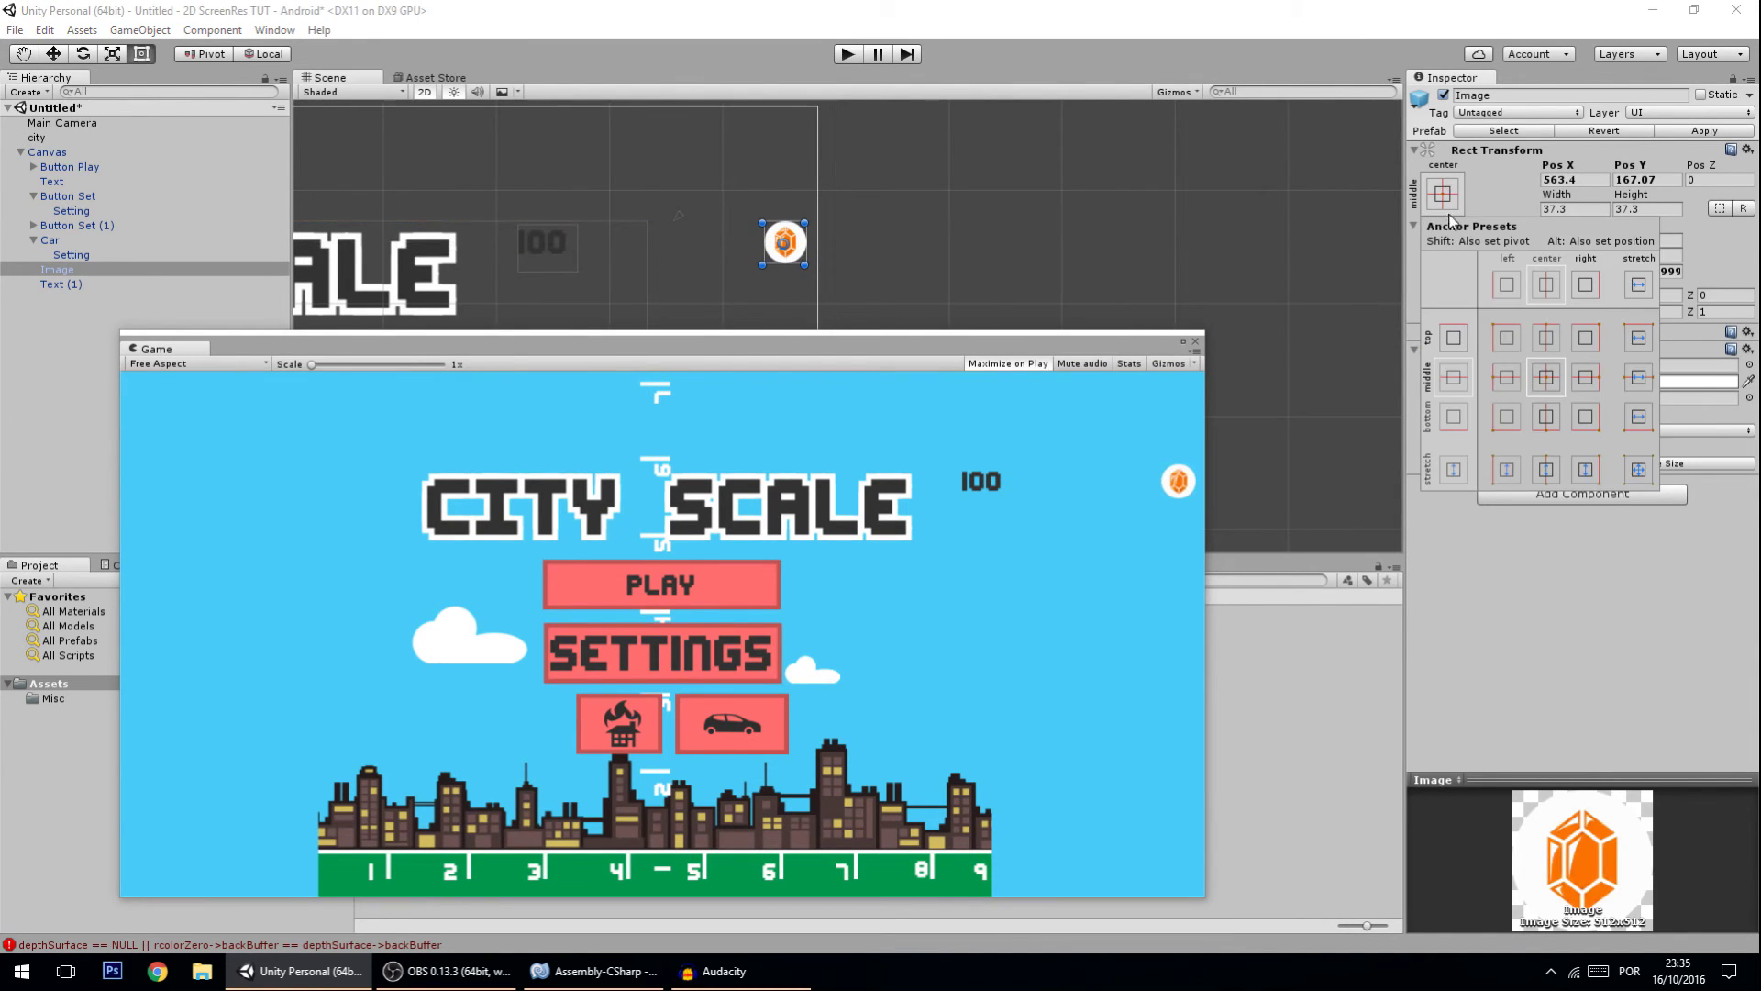
pyautogui.click(1587, 378)
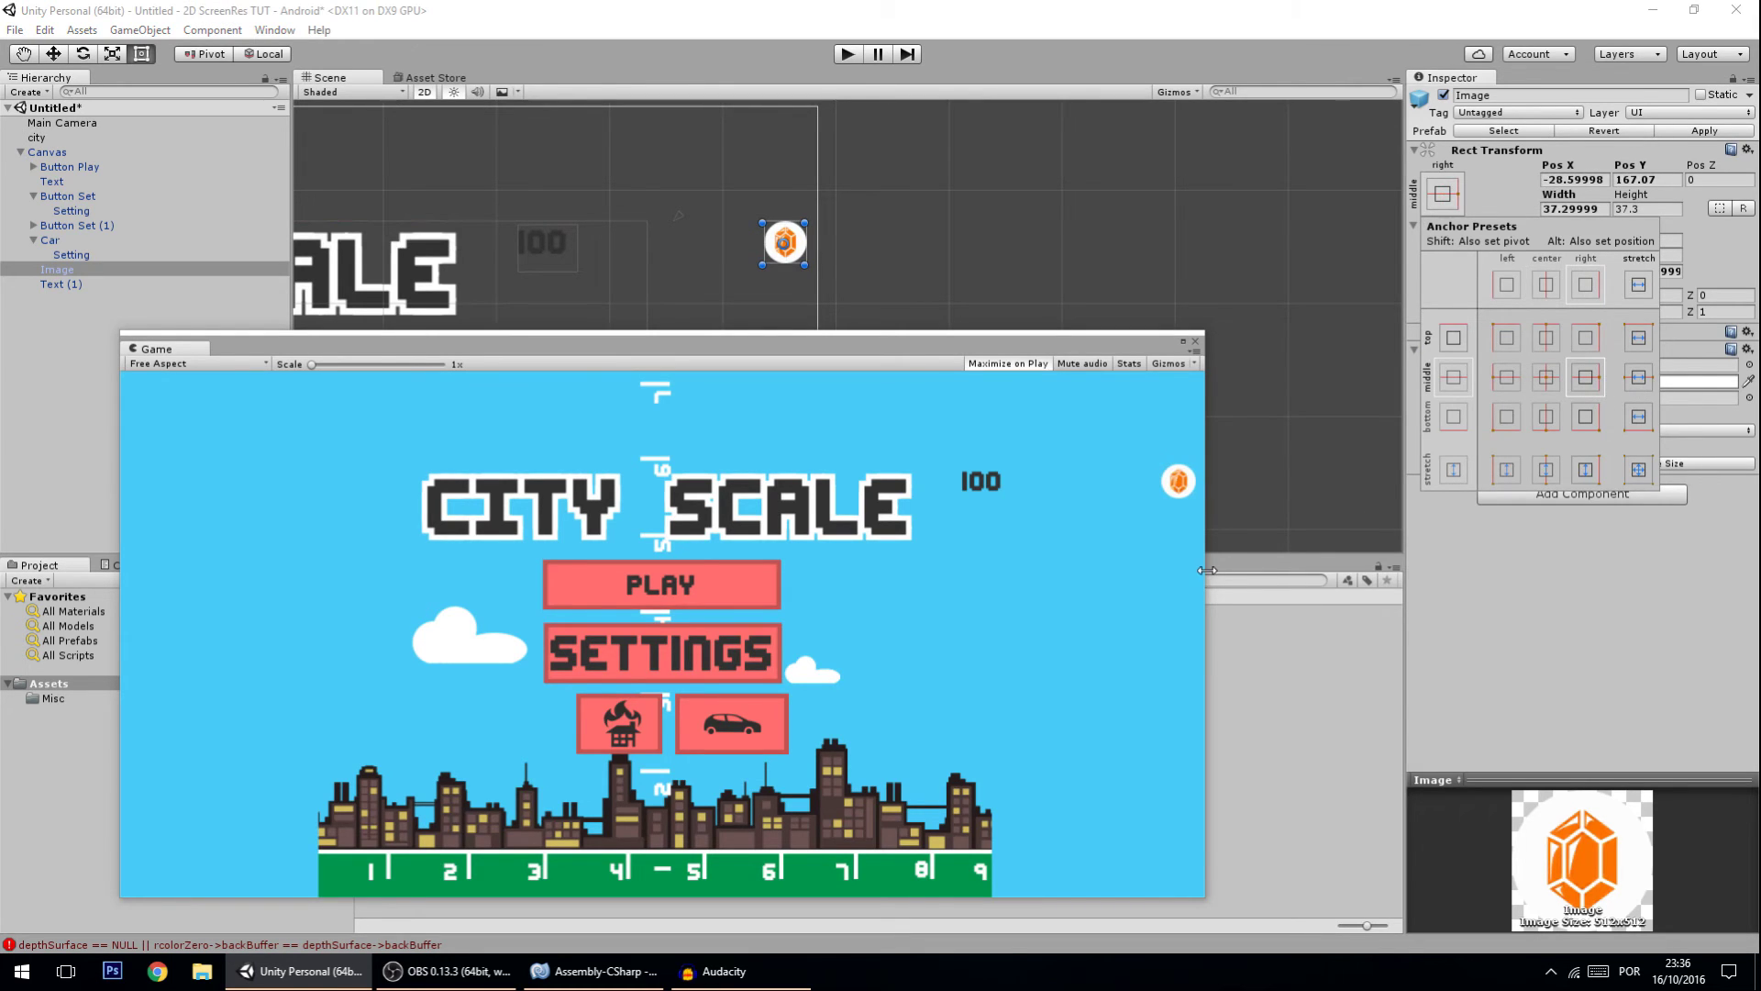
pyautogui.moveTo(1204, 574); pyautogui.dragTo(1110, 495)
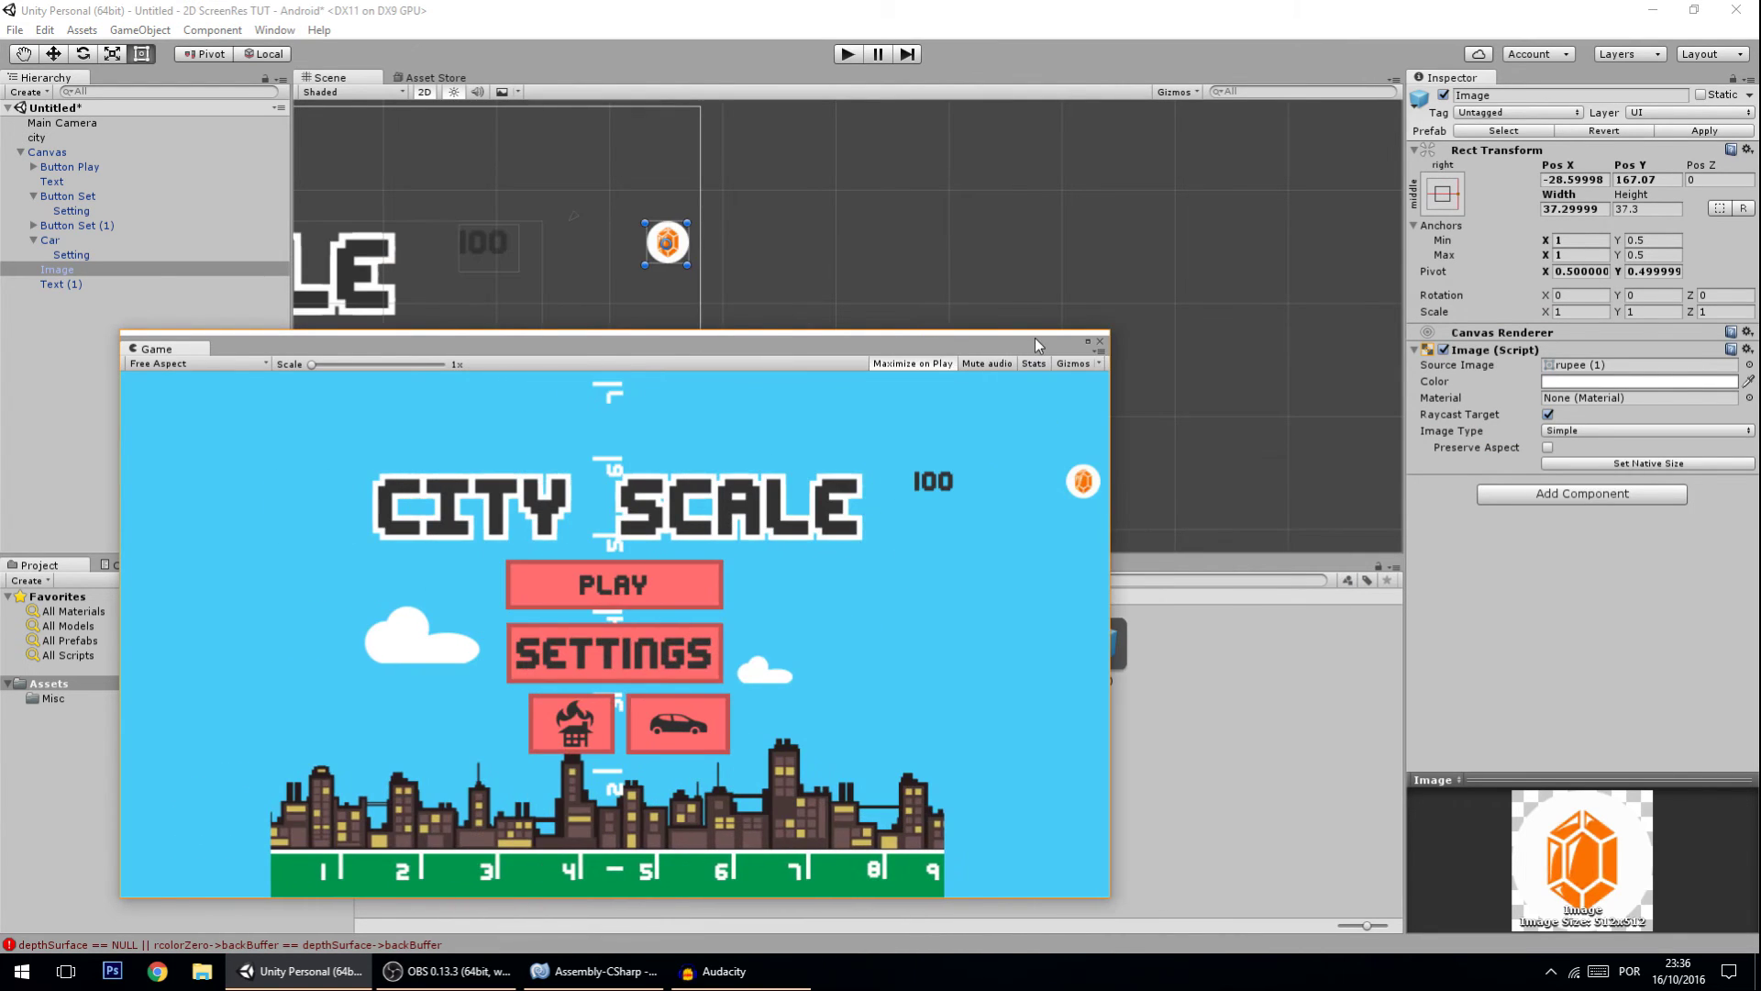
pyautogui.moveTo(1035, 333); pyautogui.dragTo(1037, 597)
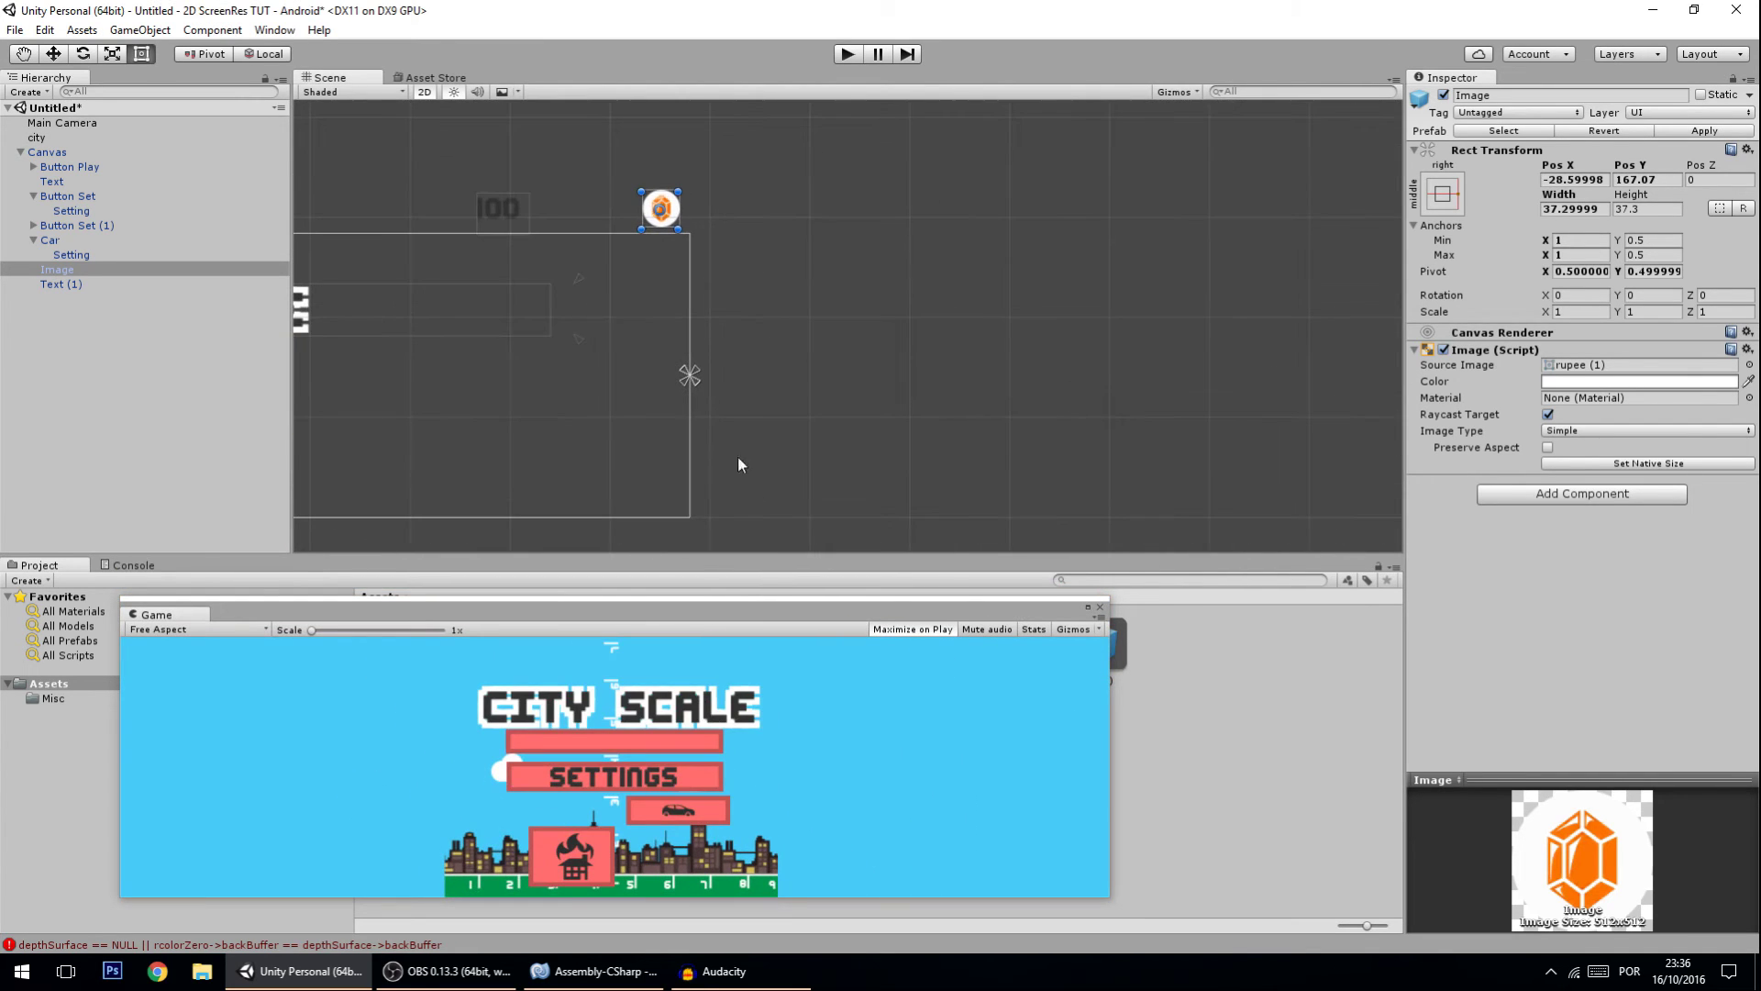
# - Spread the coin icon's anchors vertically around it, from 1×0.732 to 1×0.799
pyautogui.moveTo(756, 605)
pyautogui.mouseDown()
pyautogui.moveTo(784, 285)
pyautogui.moveTo(785, 405)
pyautogui.moveTo(745, 625)
pyautogui.mouseUp()
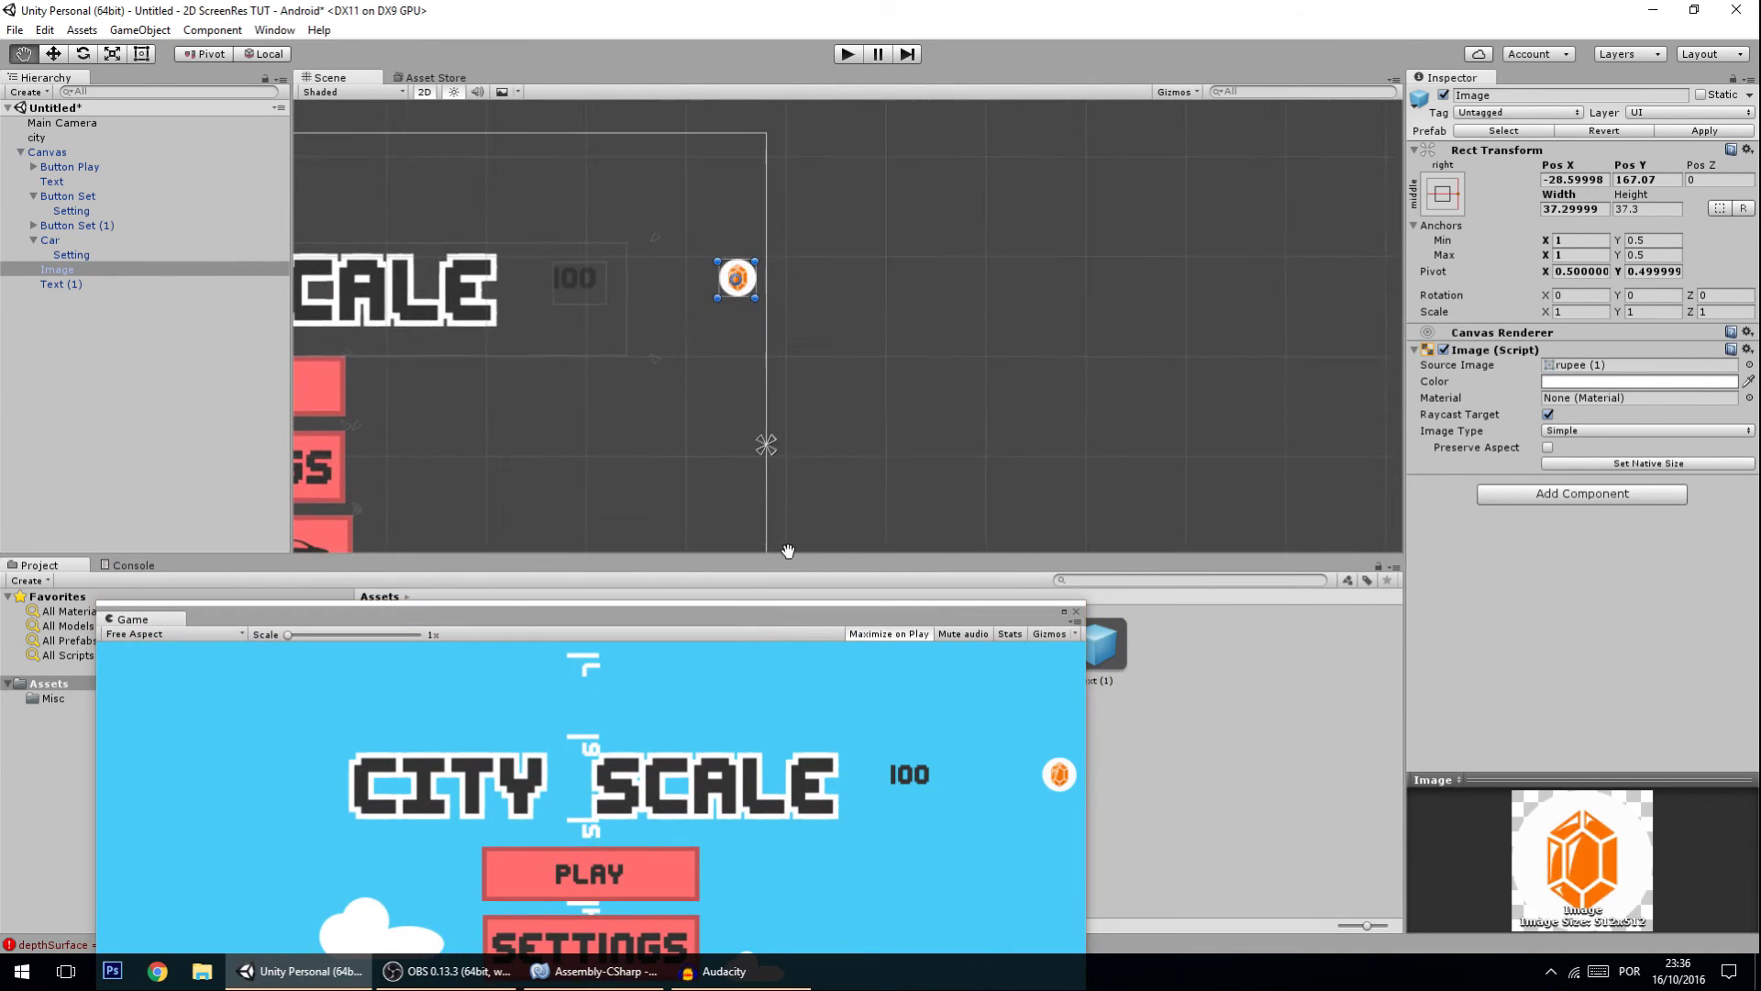
pyautogui.moveTo(771, 439); pyautogui.dragTo(791, 255)
pyautogui.moveTo(778, 444); pyautogui.dragTo(778, 305)
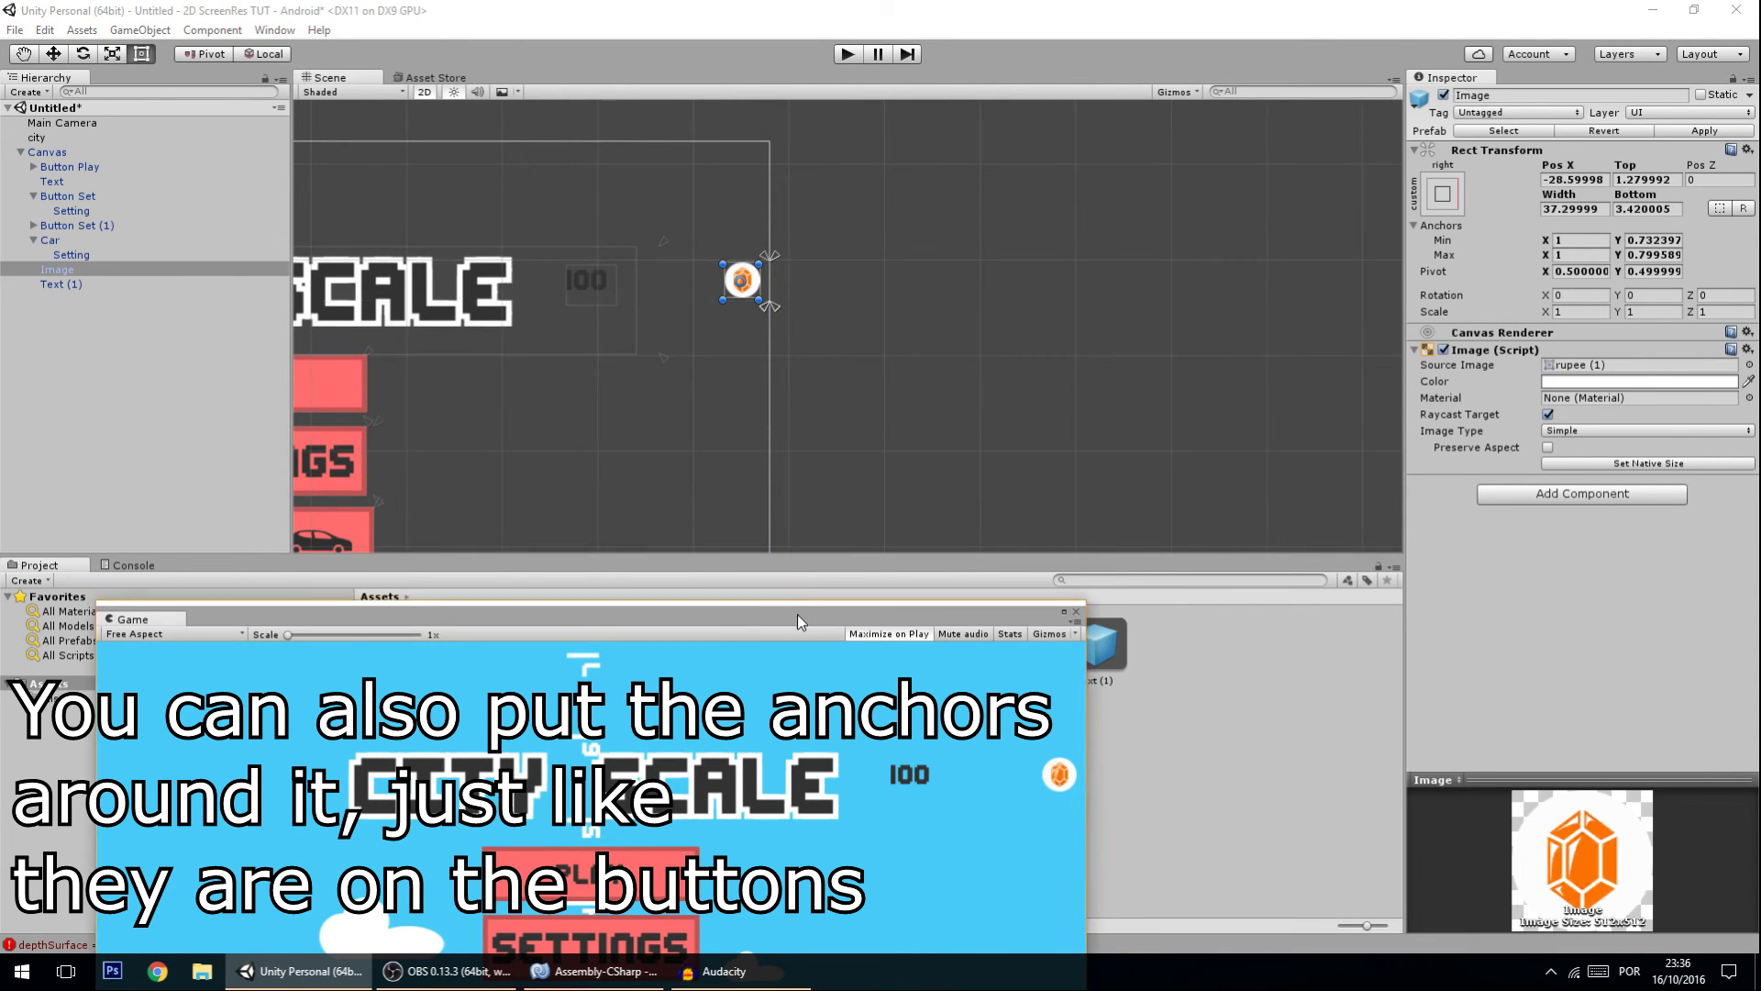
pyautogui.moveTo(803, 600); pyautogui.dragTo(806, 386)
pyautogui.moveTo(768, 306); pyautogui.dragTo(769, 274)
pyautogui.scroll(1, 769, 275)
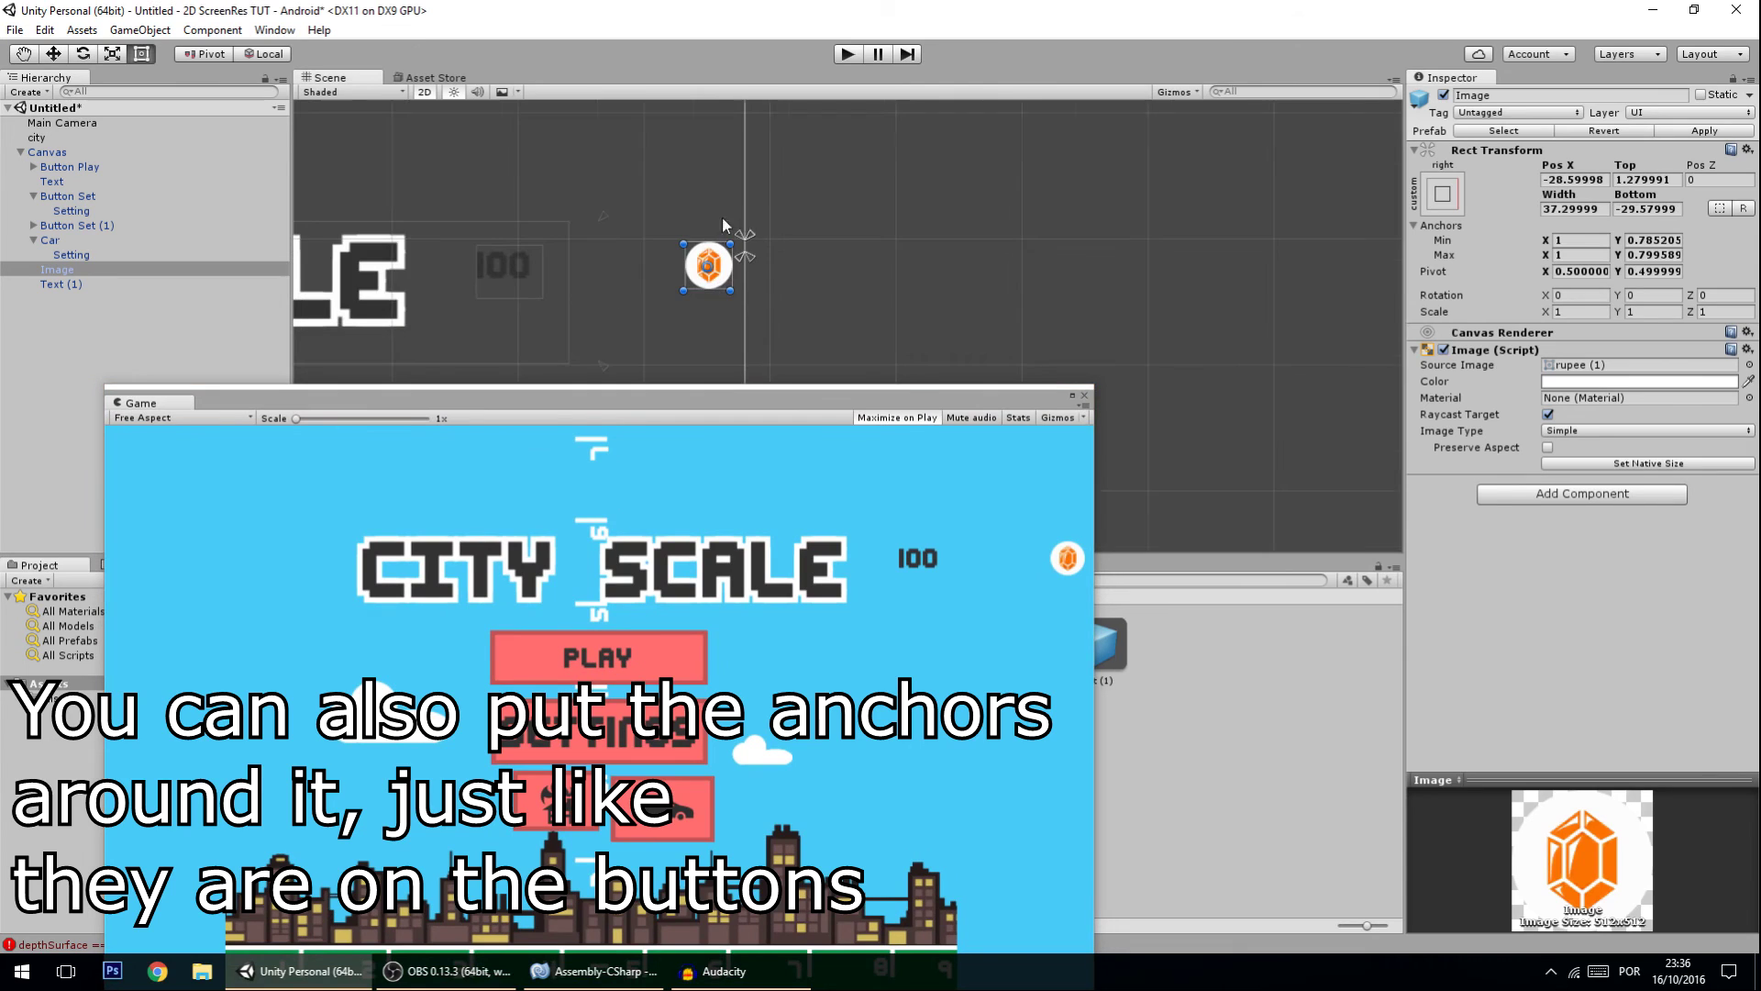
pyautogui.hotkey('ctrl', 'z')
pyautogui.moveTo(769, 385); pyautogui.dragTo(819, 663)
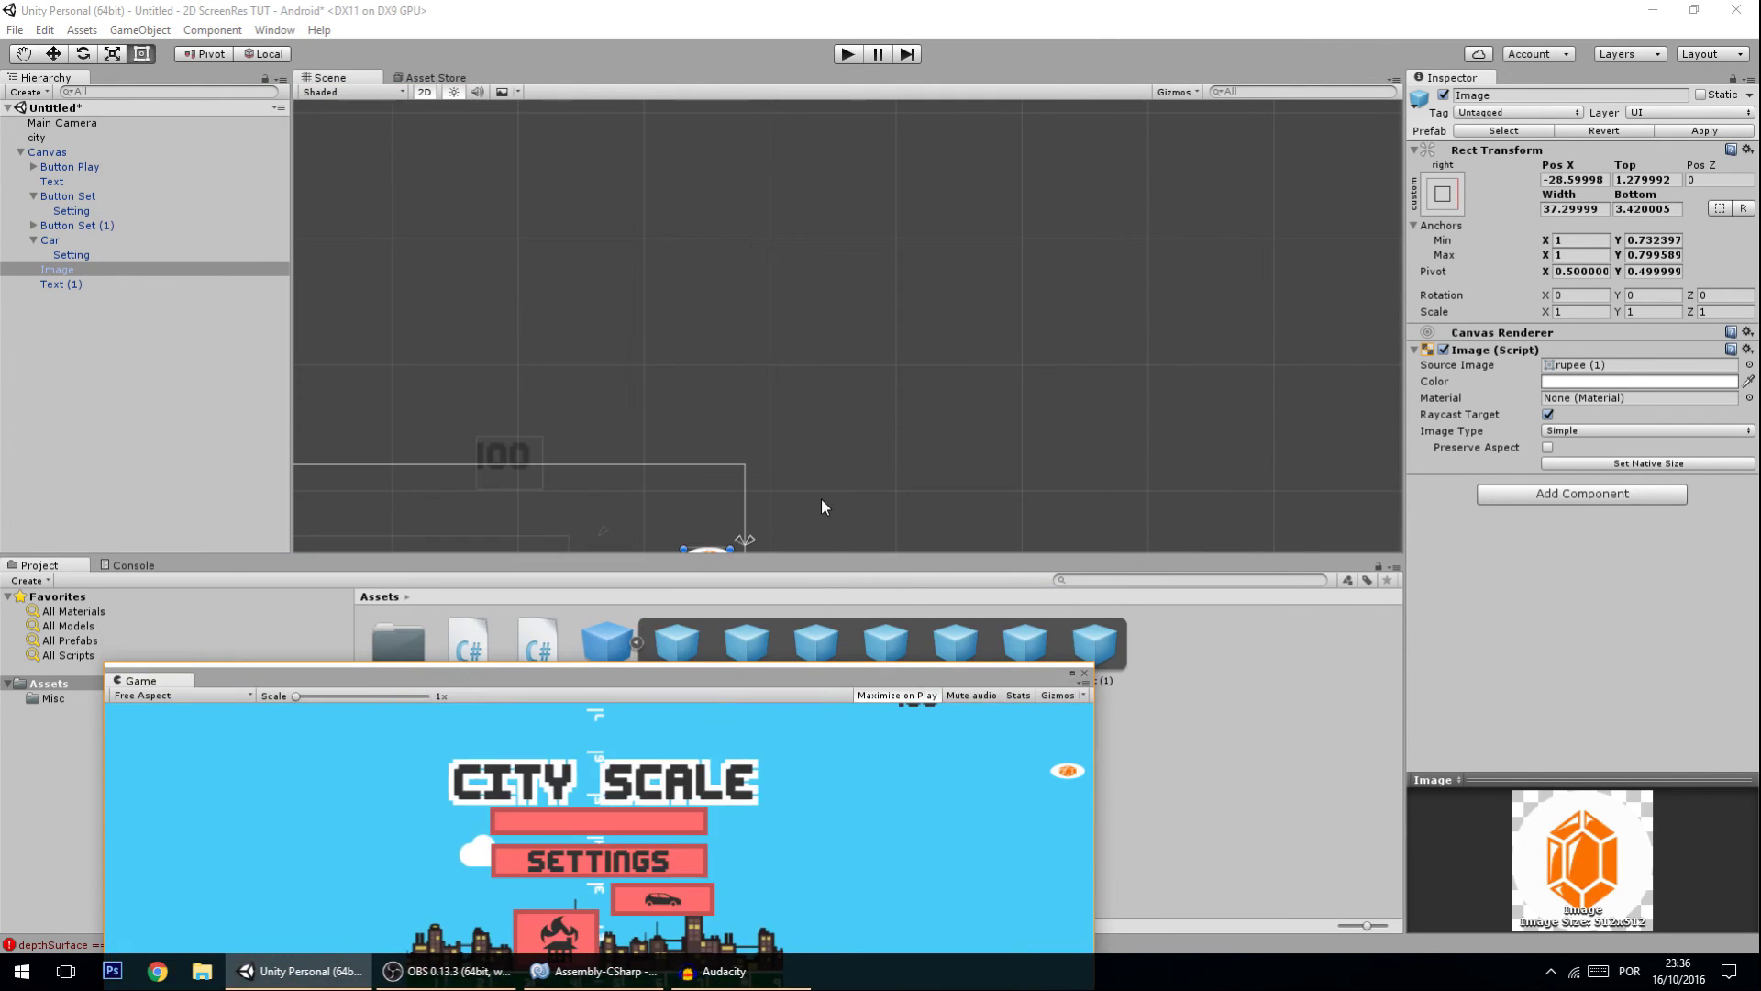
# - Turn on Preserve Aspect for the coin icon and check it in a larger Game preview
pyautogui.scroll(-1, 822, 507)
pyautogui.moveTo(822, 506); pyautogui.dragTo(780, 257, button='middle')
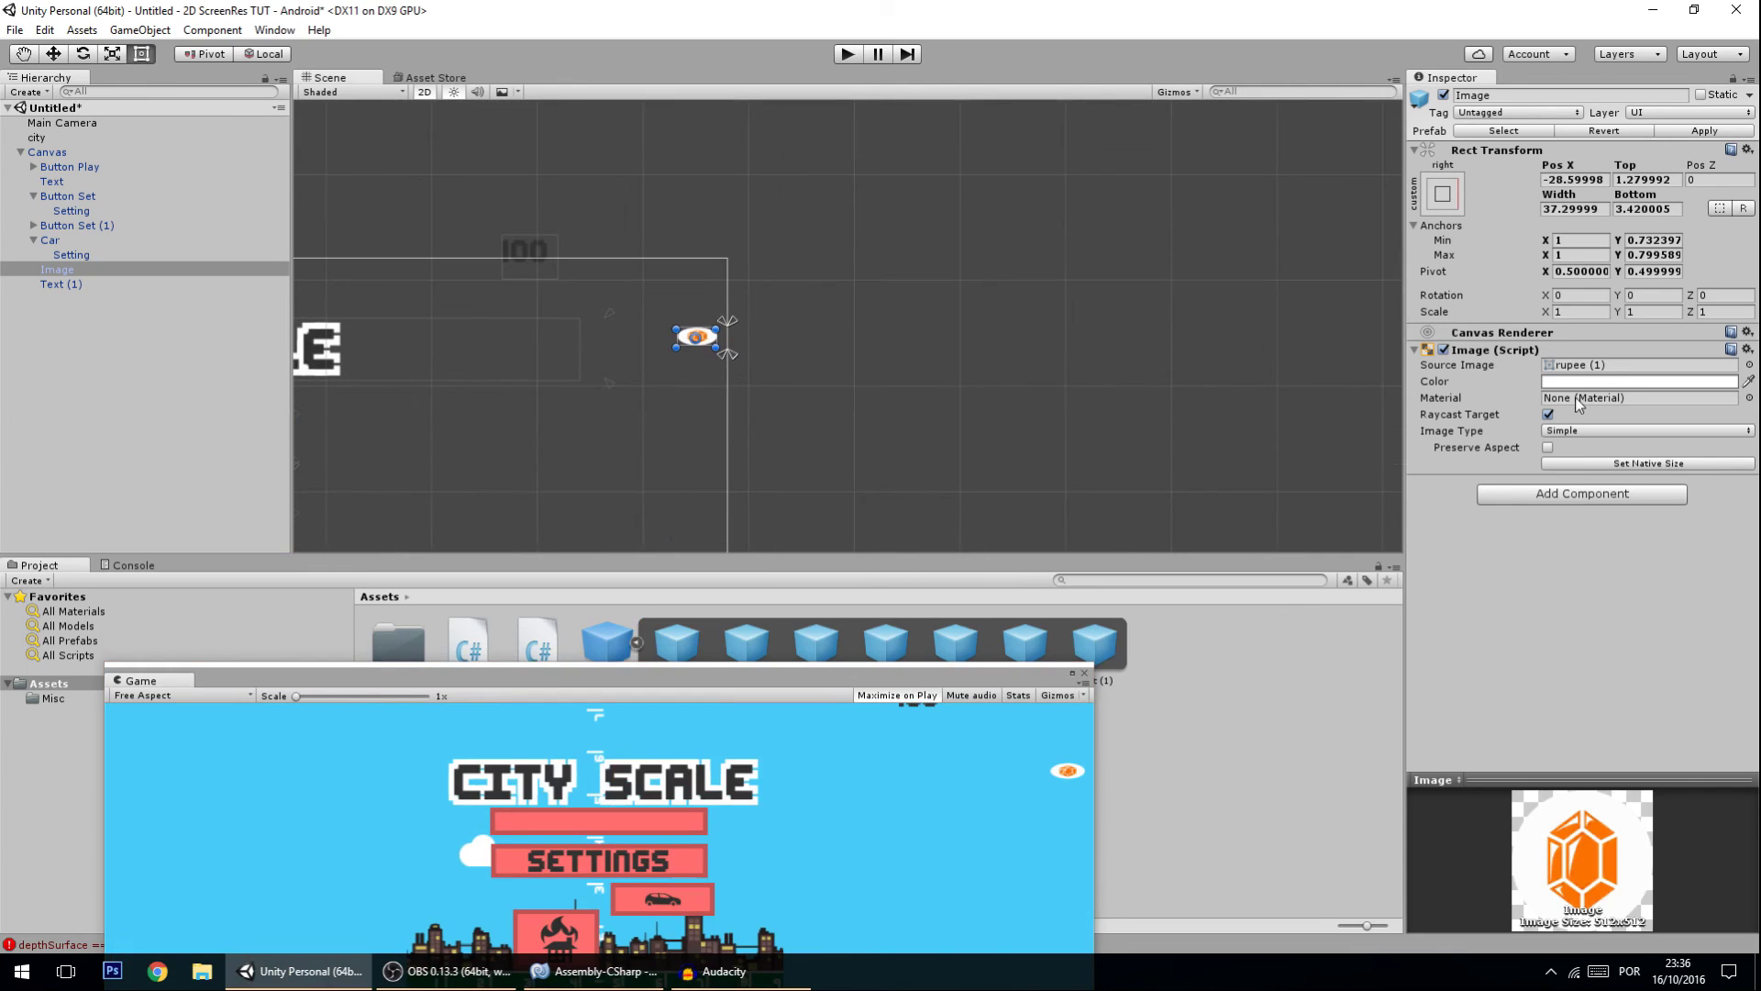
pyautogui.click(1548, 449)
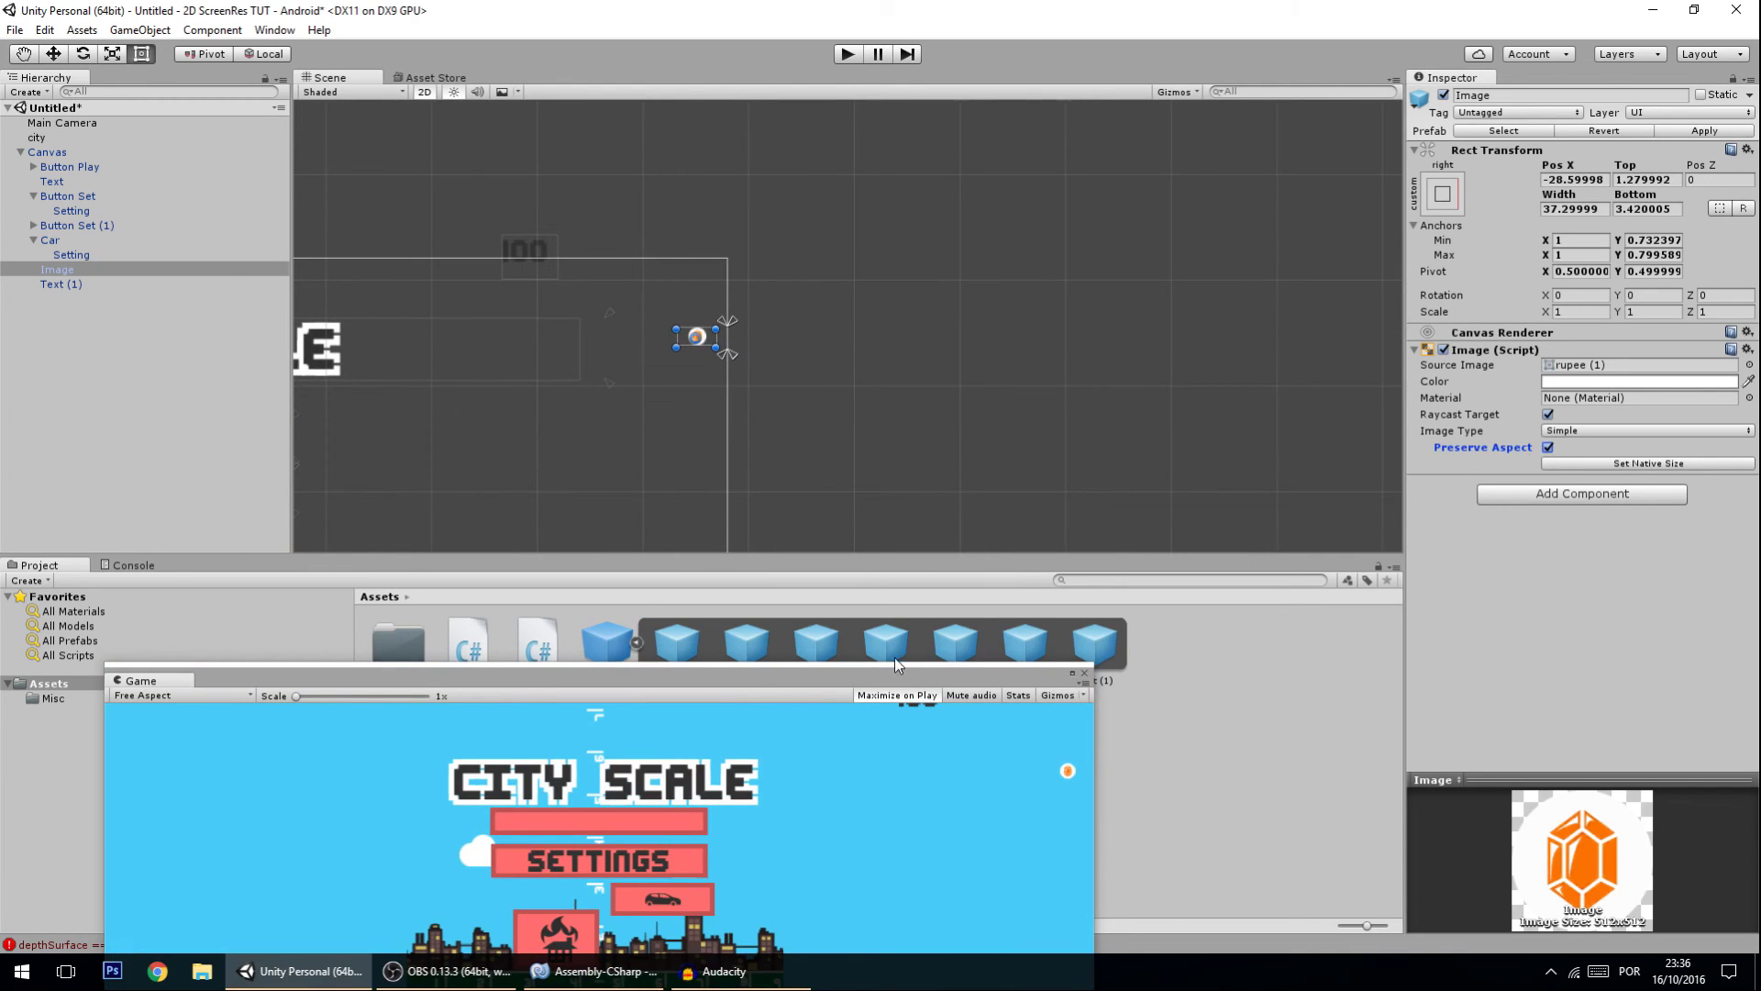
pyautogui.moveTo(896, 664); pyautogui.dragTo(1047, 541)
pyautogui.click(721, 251)
# - Place the 100 counter beside the coin and parent it to the coin Image, breaking the prefab
pyautogui.click(725, 252)
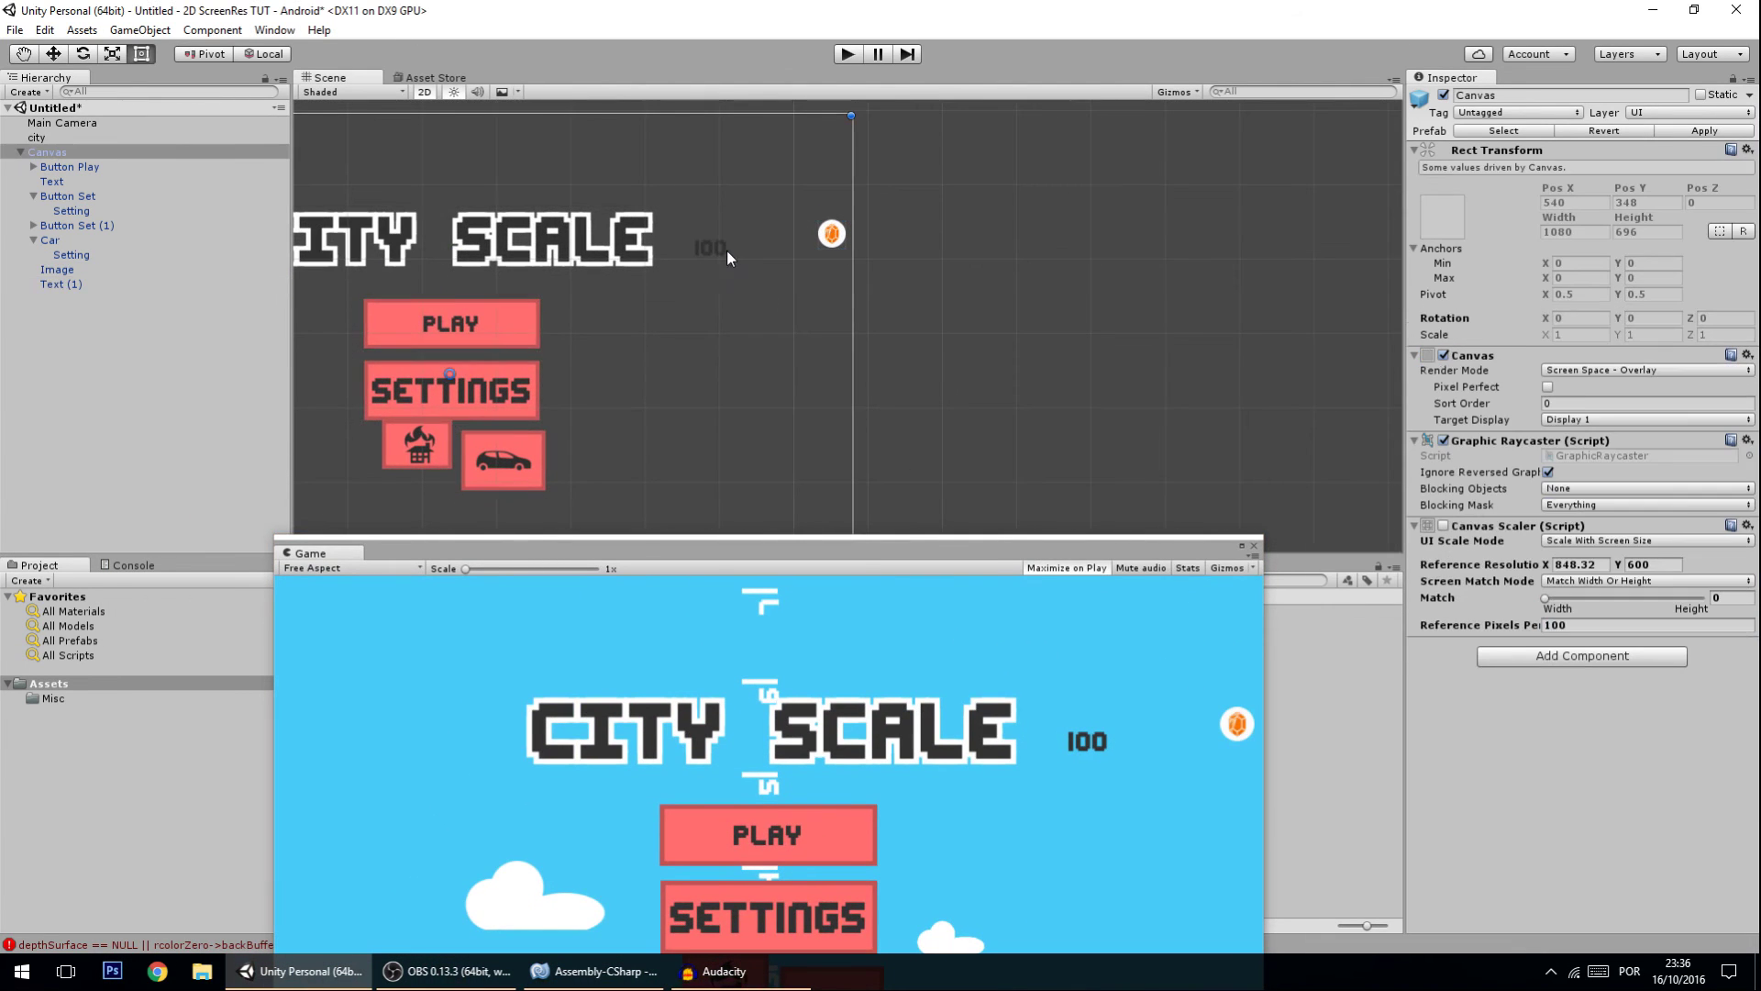
pyautogui.click(723, 248)
pyautogui.click(834, 244)
pyautogui.scroll(5, 789, 367)
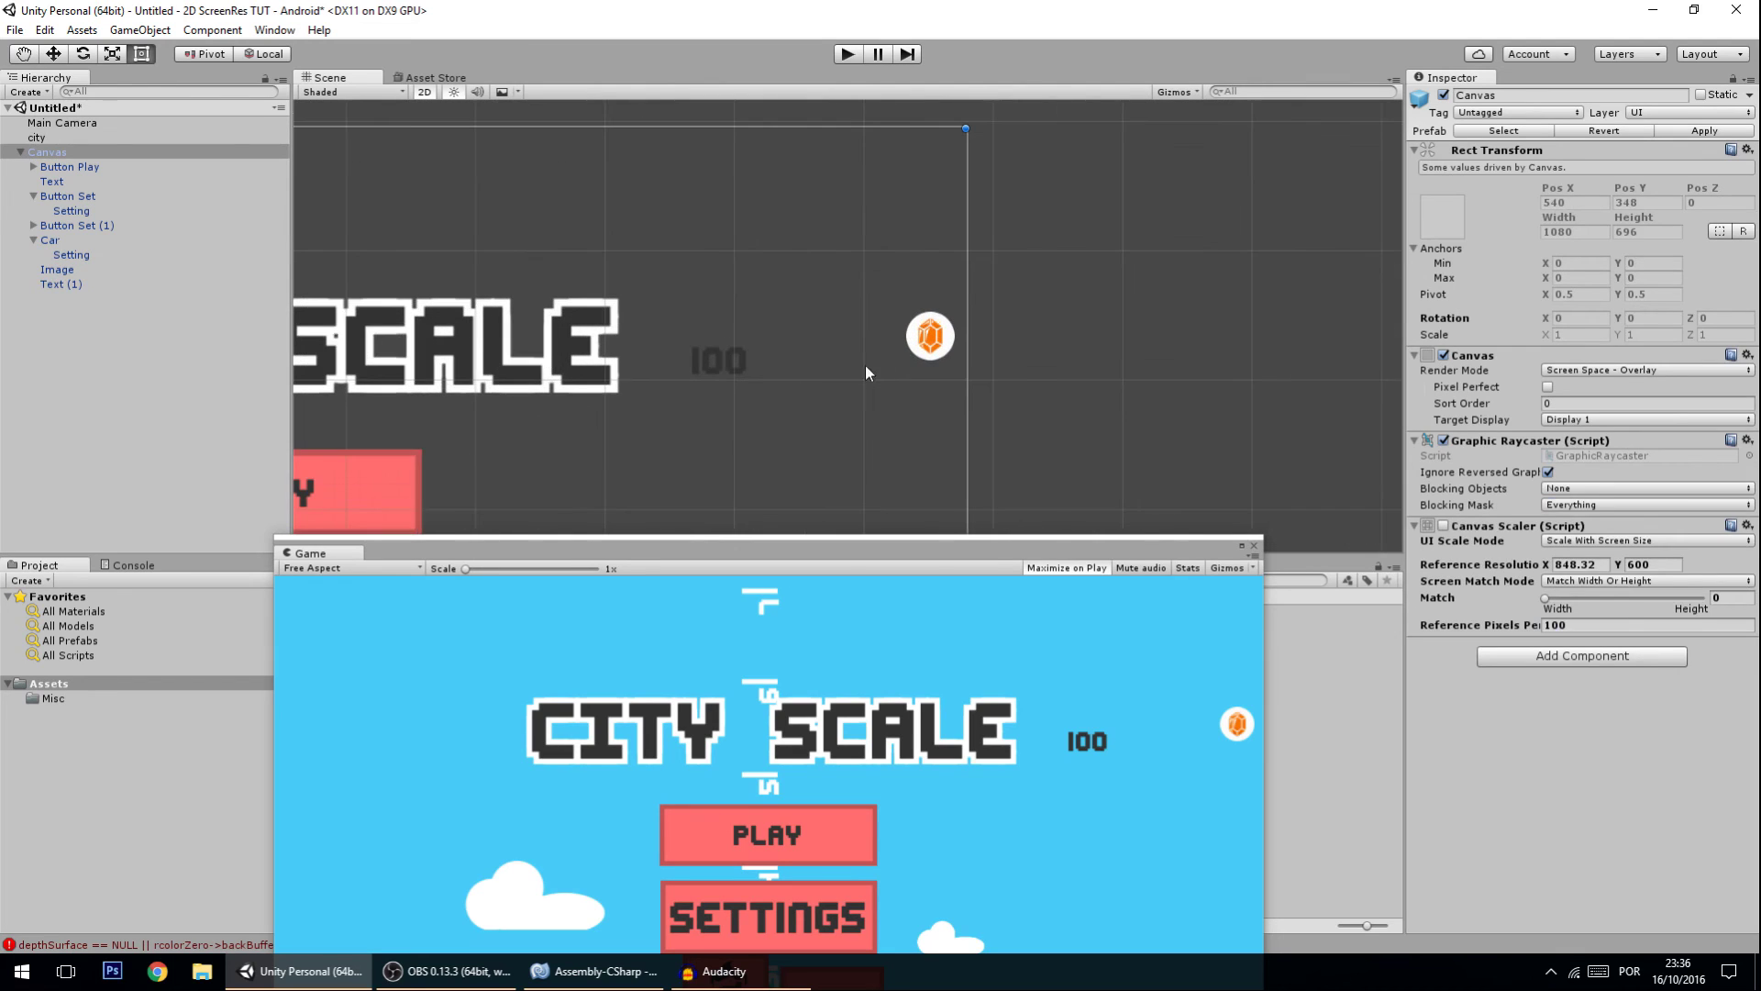
pyautogui.click(694, 382)
pyautogui.moveTo(660, 367); pyautogui.dragTo(813, 314)
pyautogui.moveTo(64, 288)
pyautogui.mouseDown()
pyautogui.moveTo(61, 272)
pyautogui.moveTo(83, 273)
pyautogui.mouseUp()
pyautogui.click(921, 524)
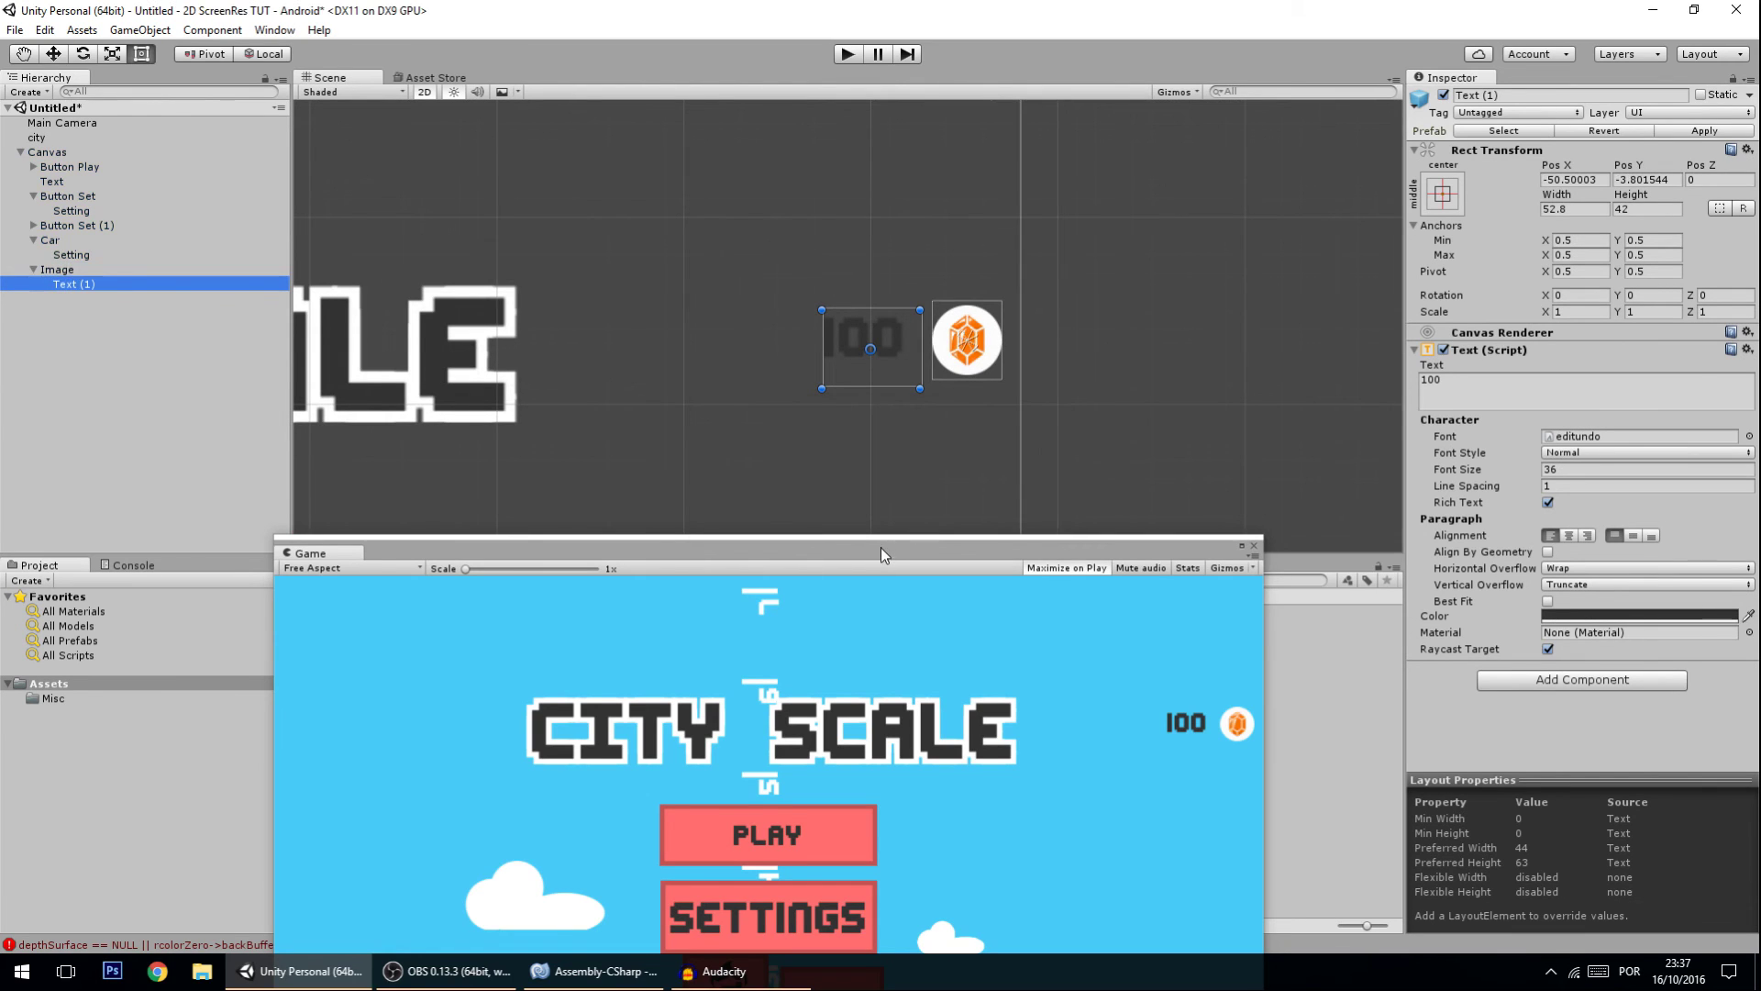
# - Preview the menu at WSVGA Landscape (1024x600), then at WVGA Landscape (800x480)
pyautogui.moveTo(881, 549); pyautogui.dragTo(926, 440)
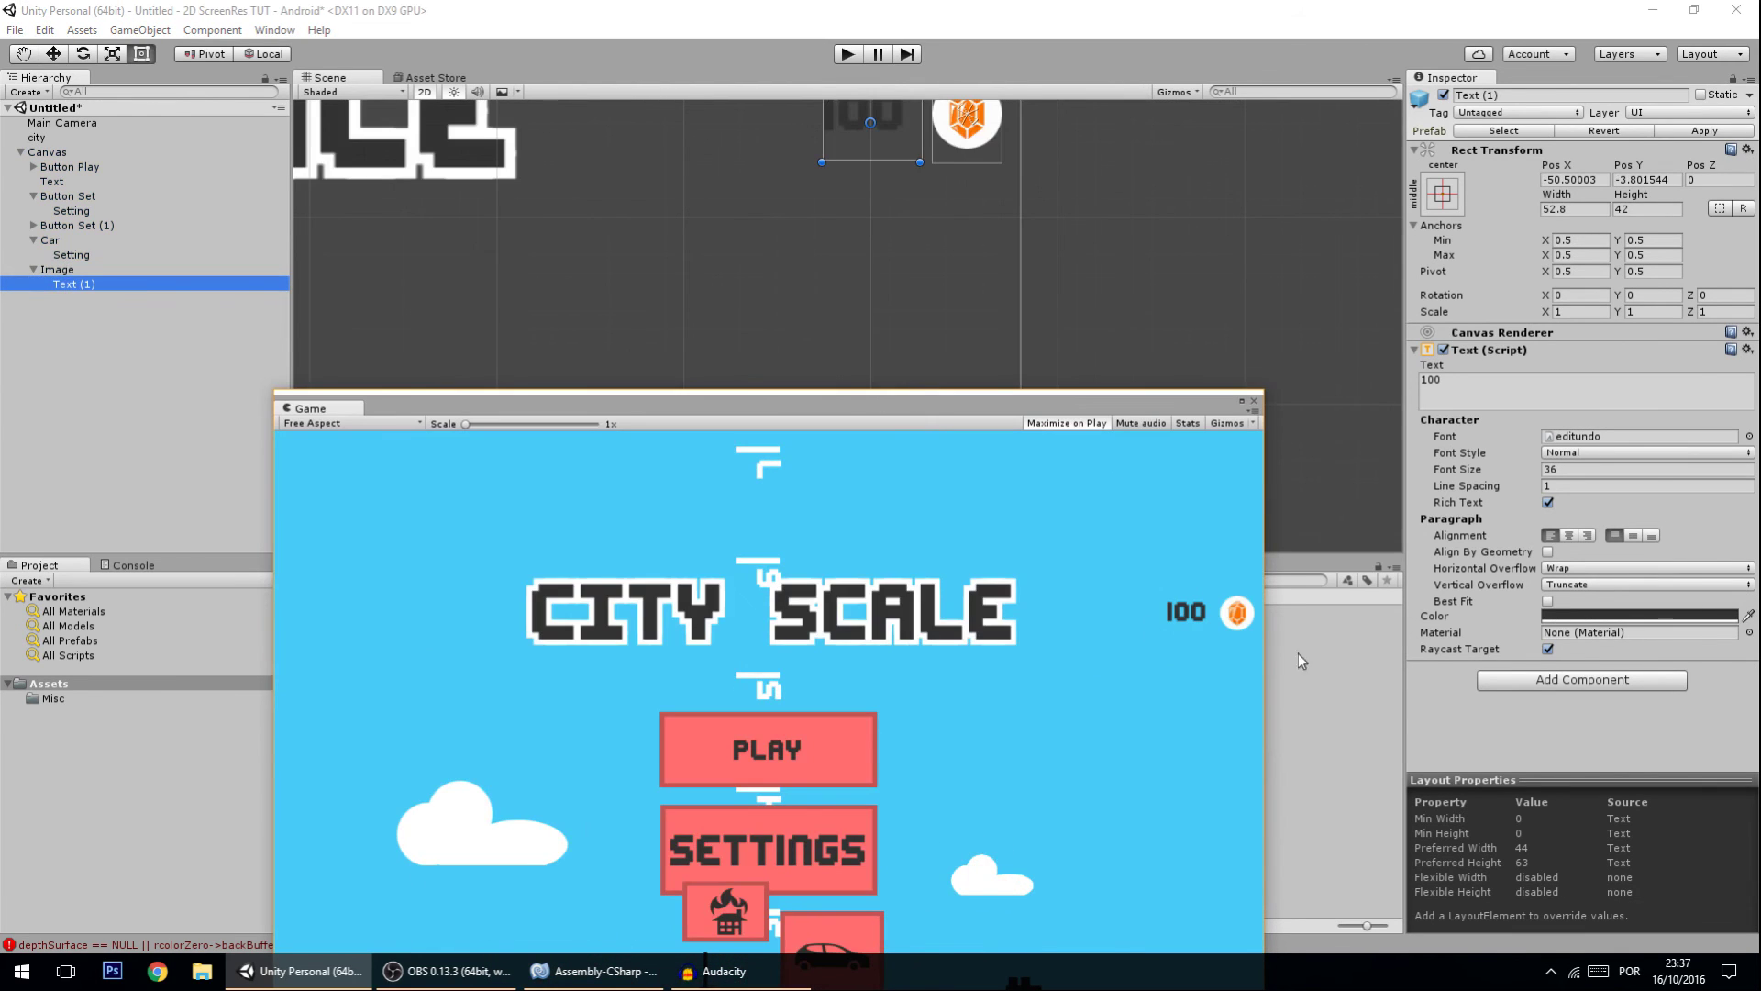
pyautogui.moveTo(1265, 657); pyautogui.dragTo(1169, 598)
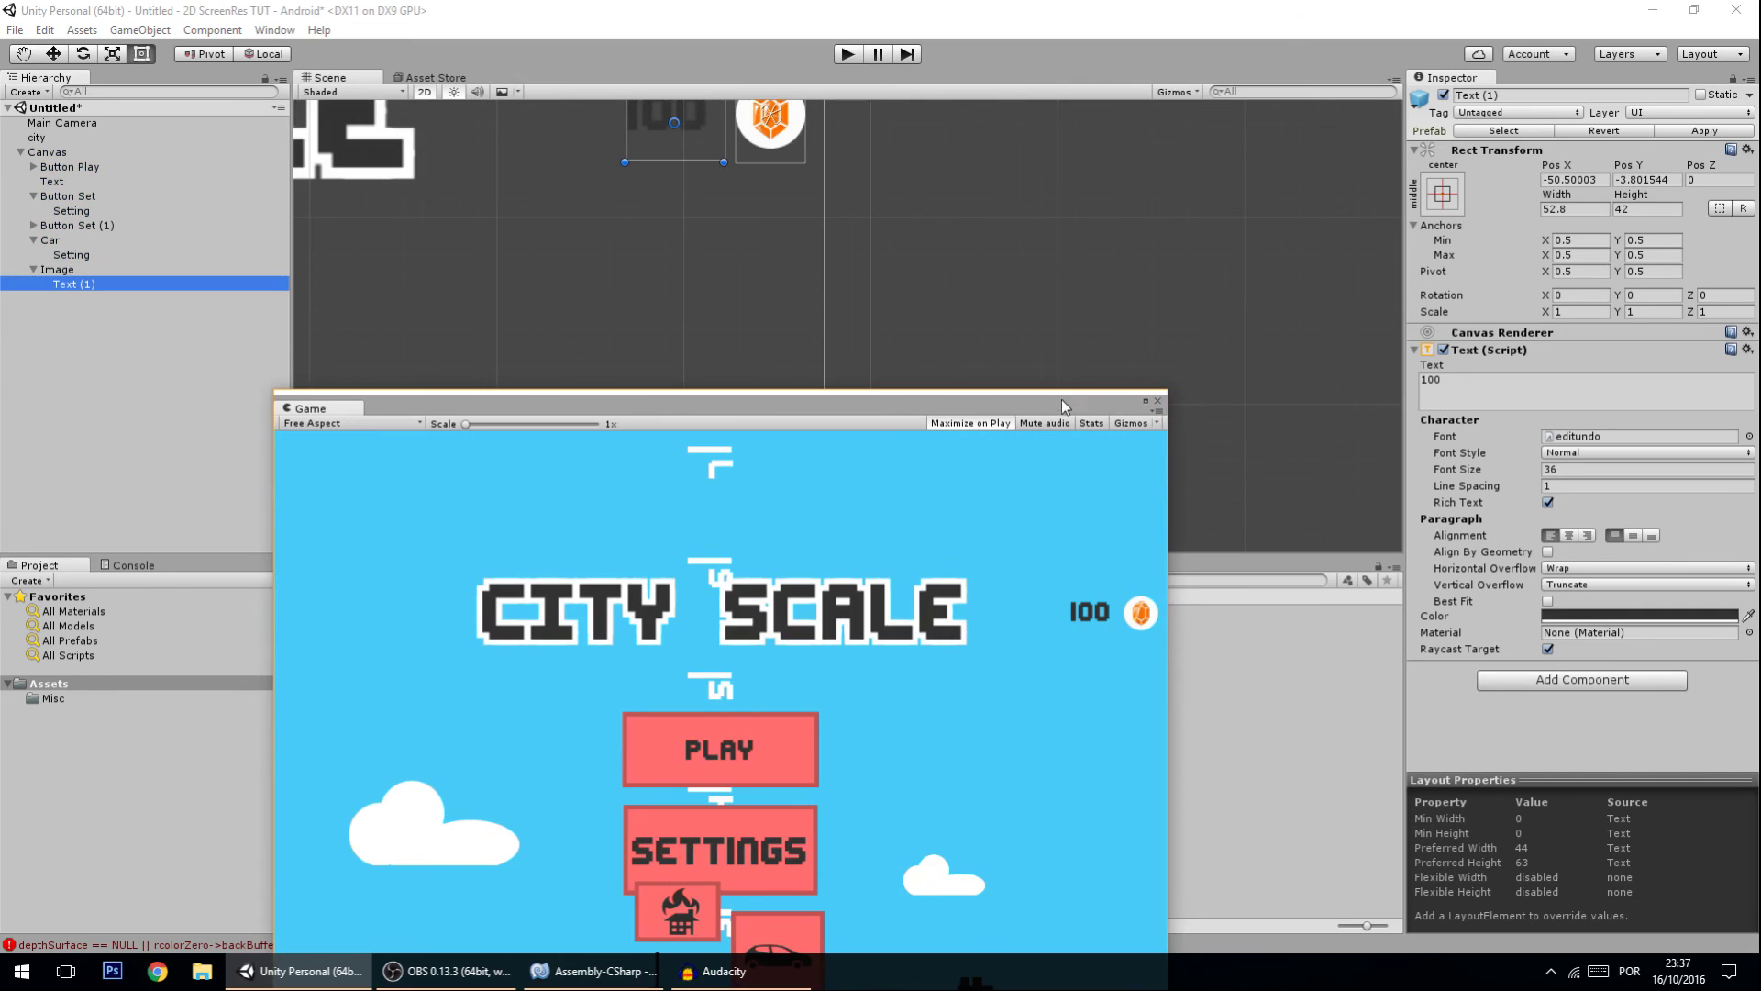
pyautogui.moveTo(1060, 406); pyautogui.dragTo(1020, 107)
pyautogui.click(360, 120)
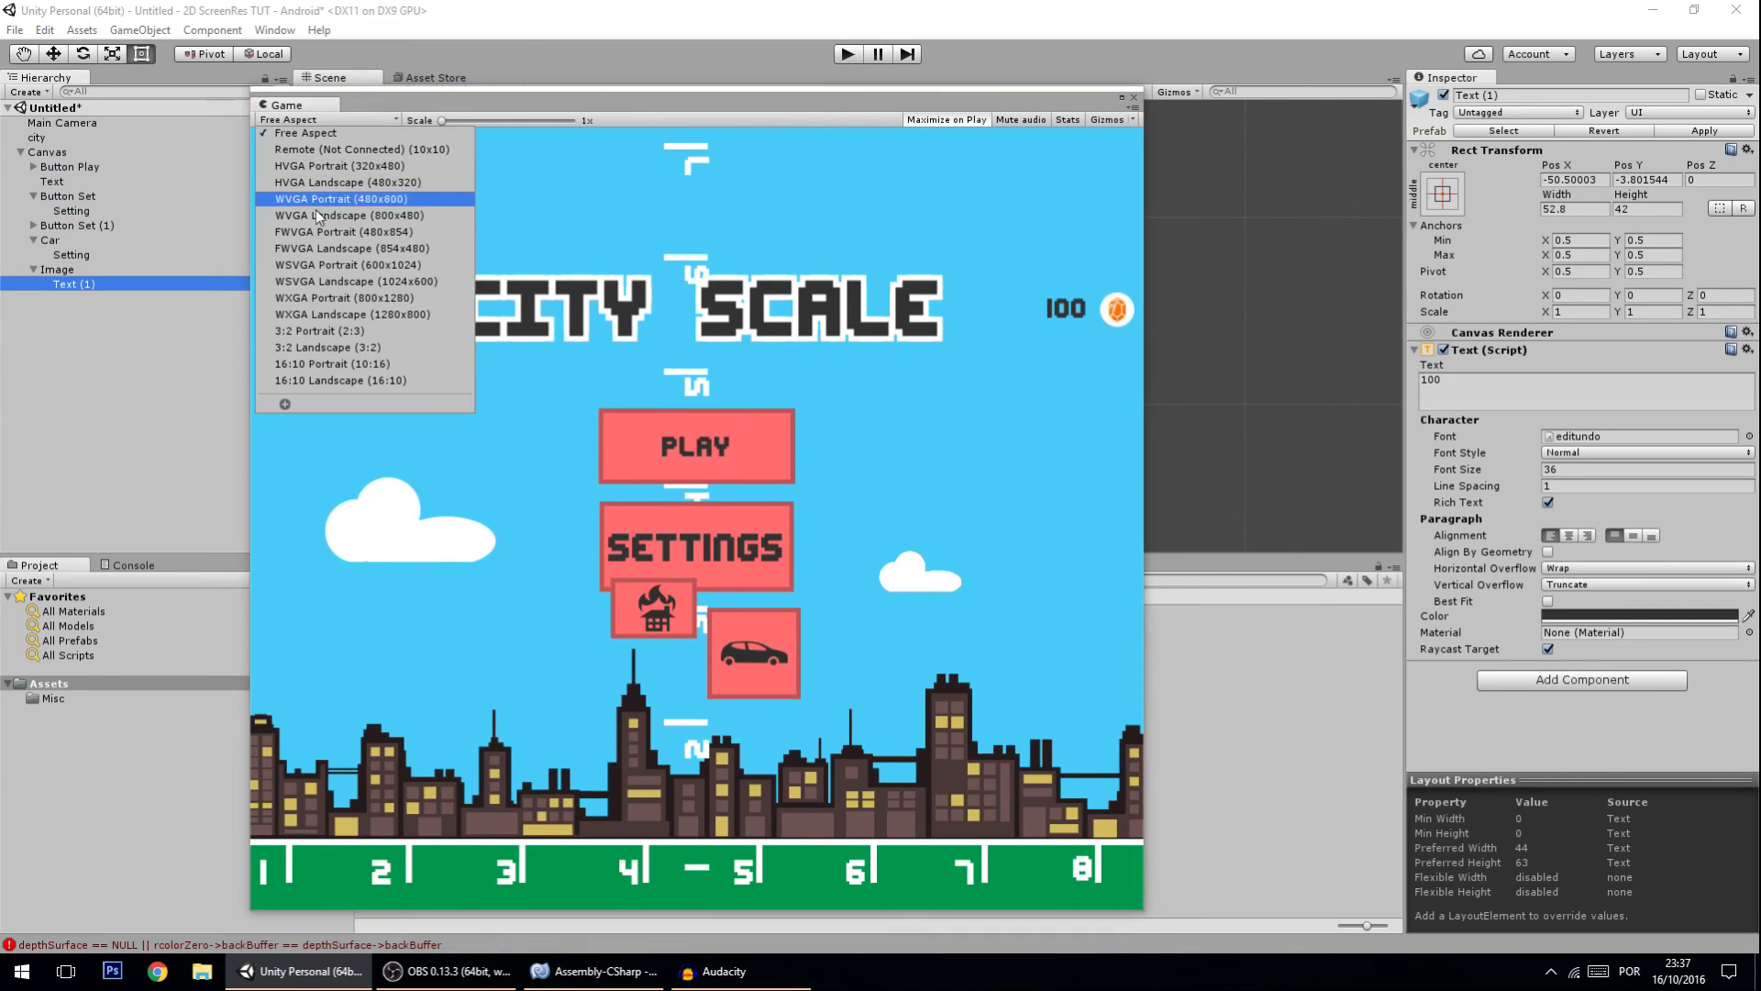
pyautogui.click(323, 282)
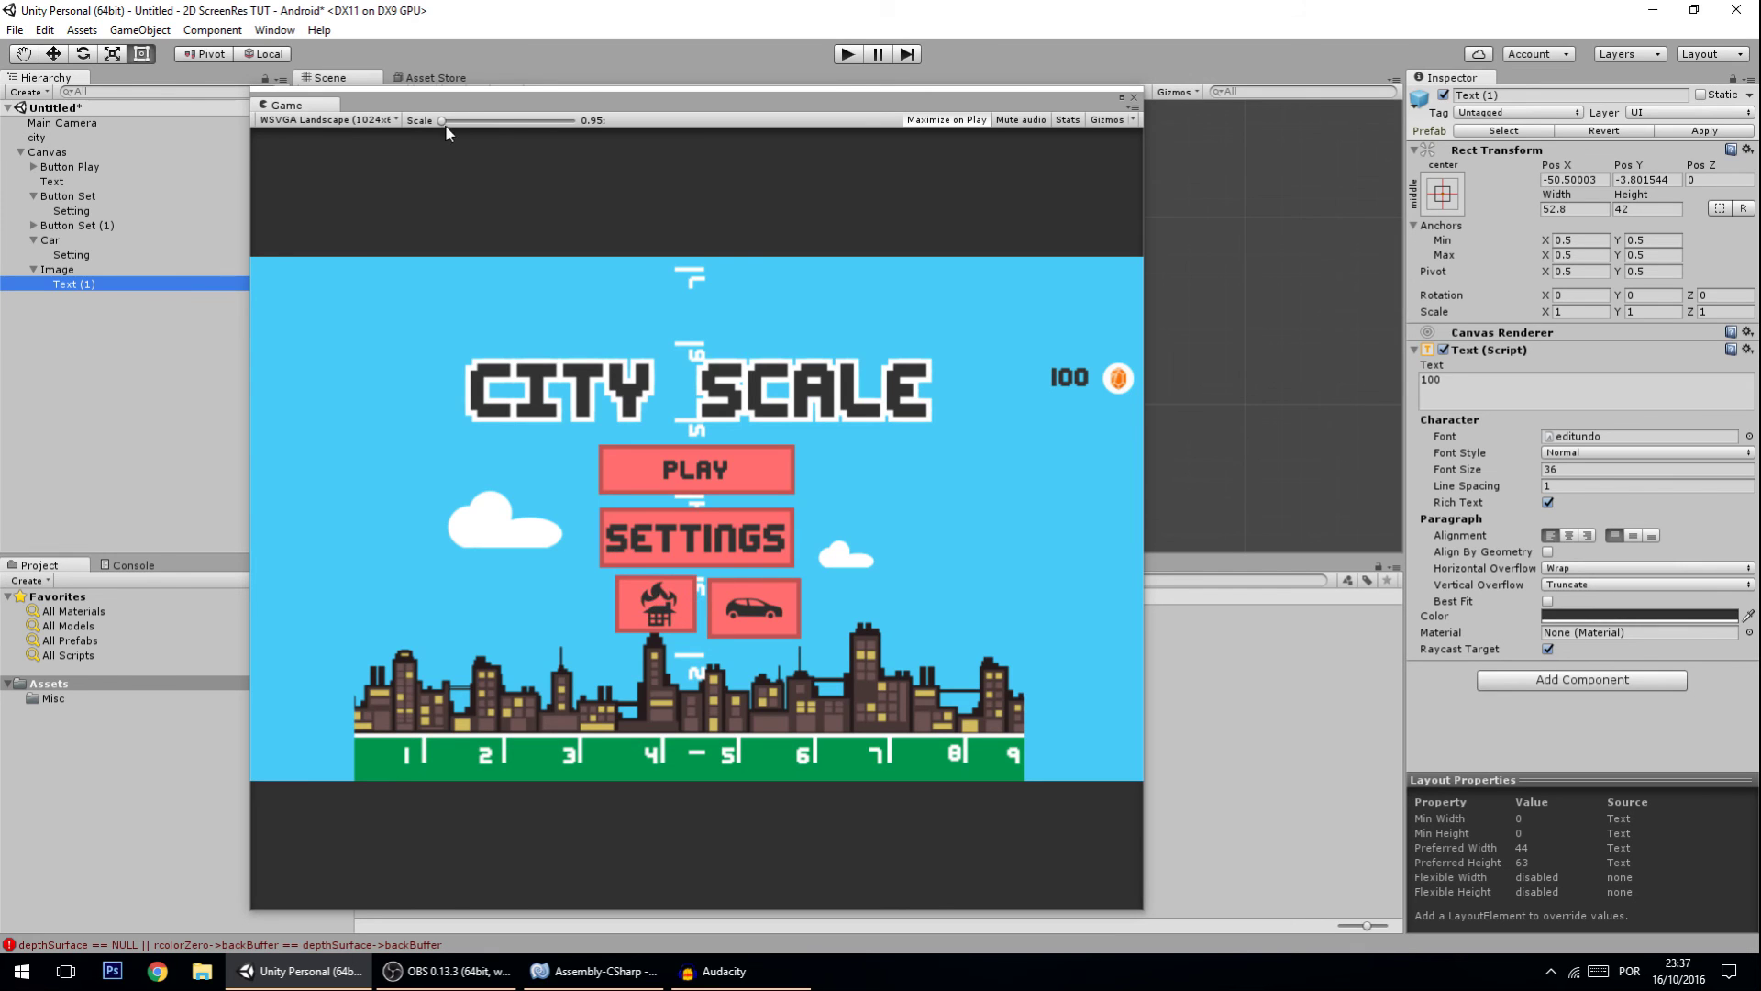
pyautogui.click(385, 117)
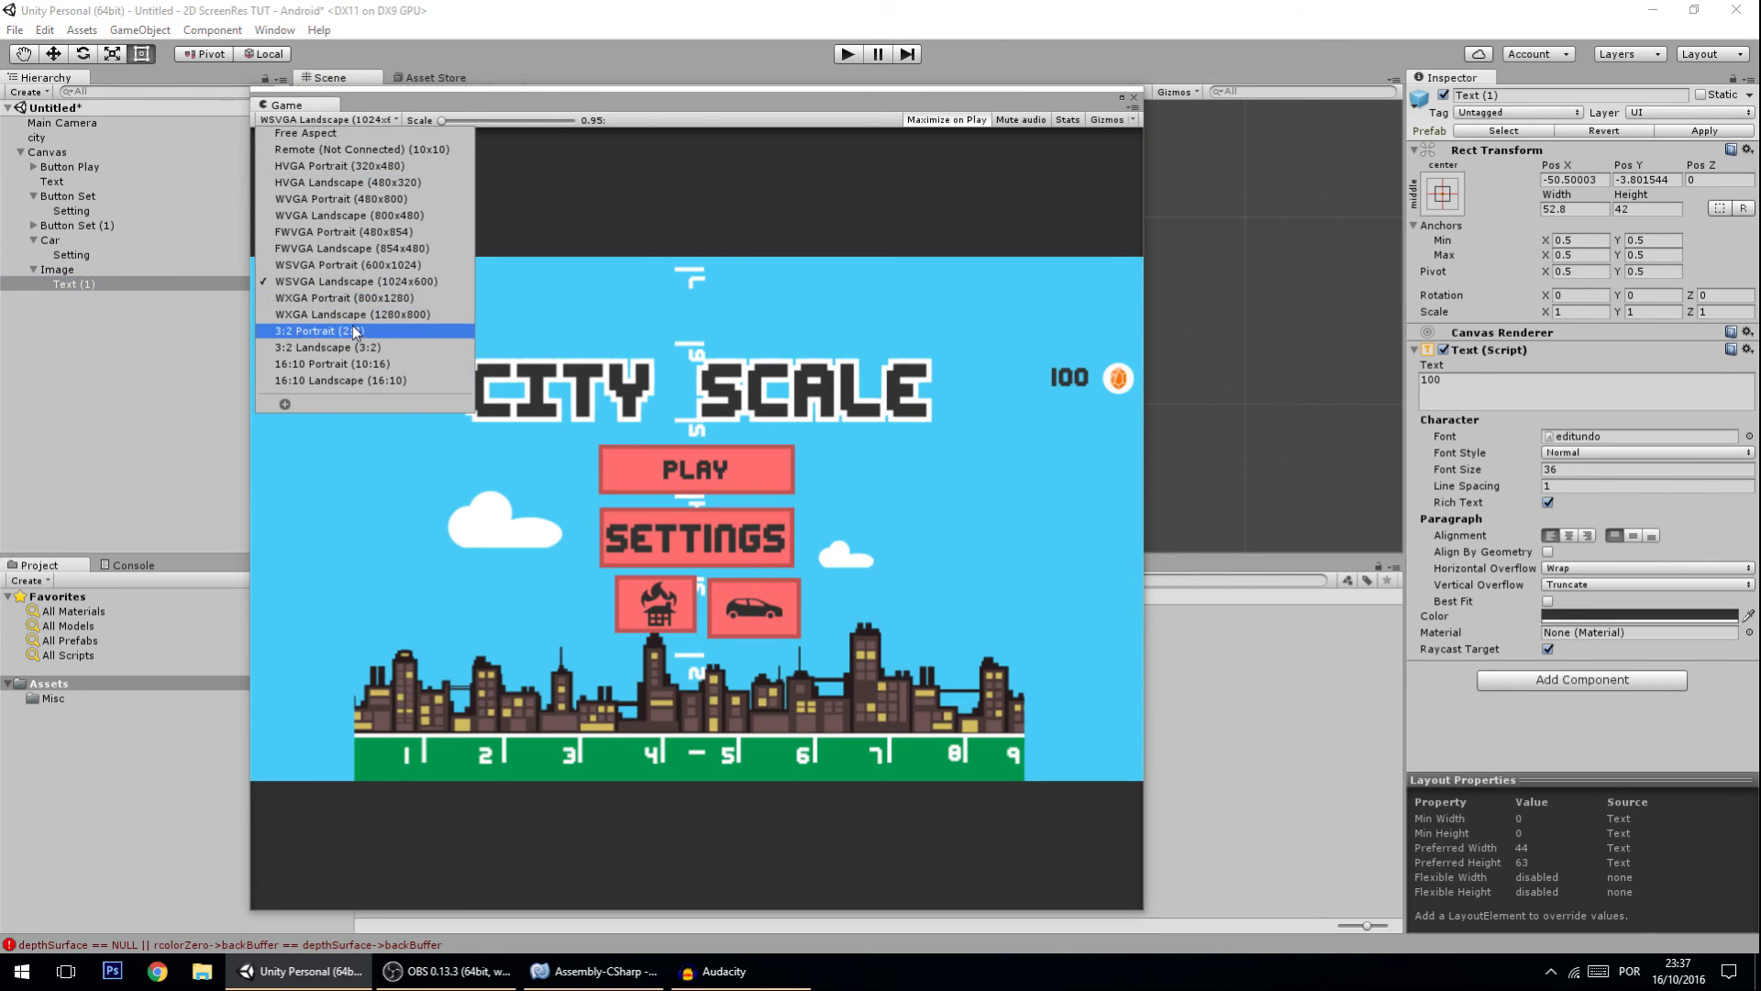
pyautogui.click(360, 298)
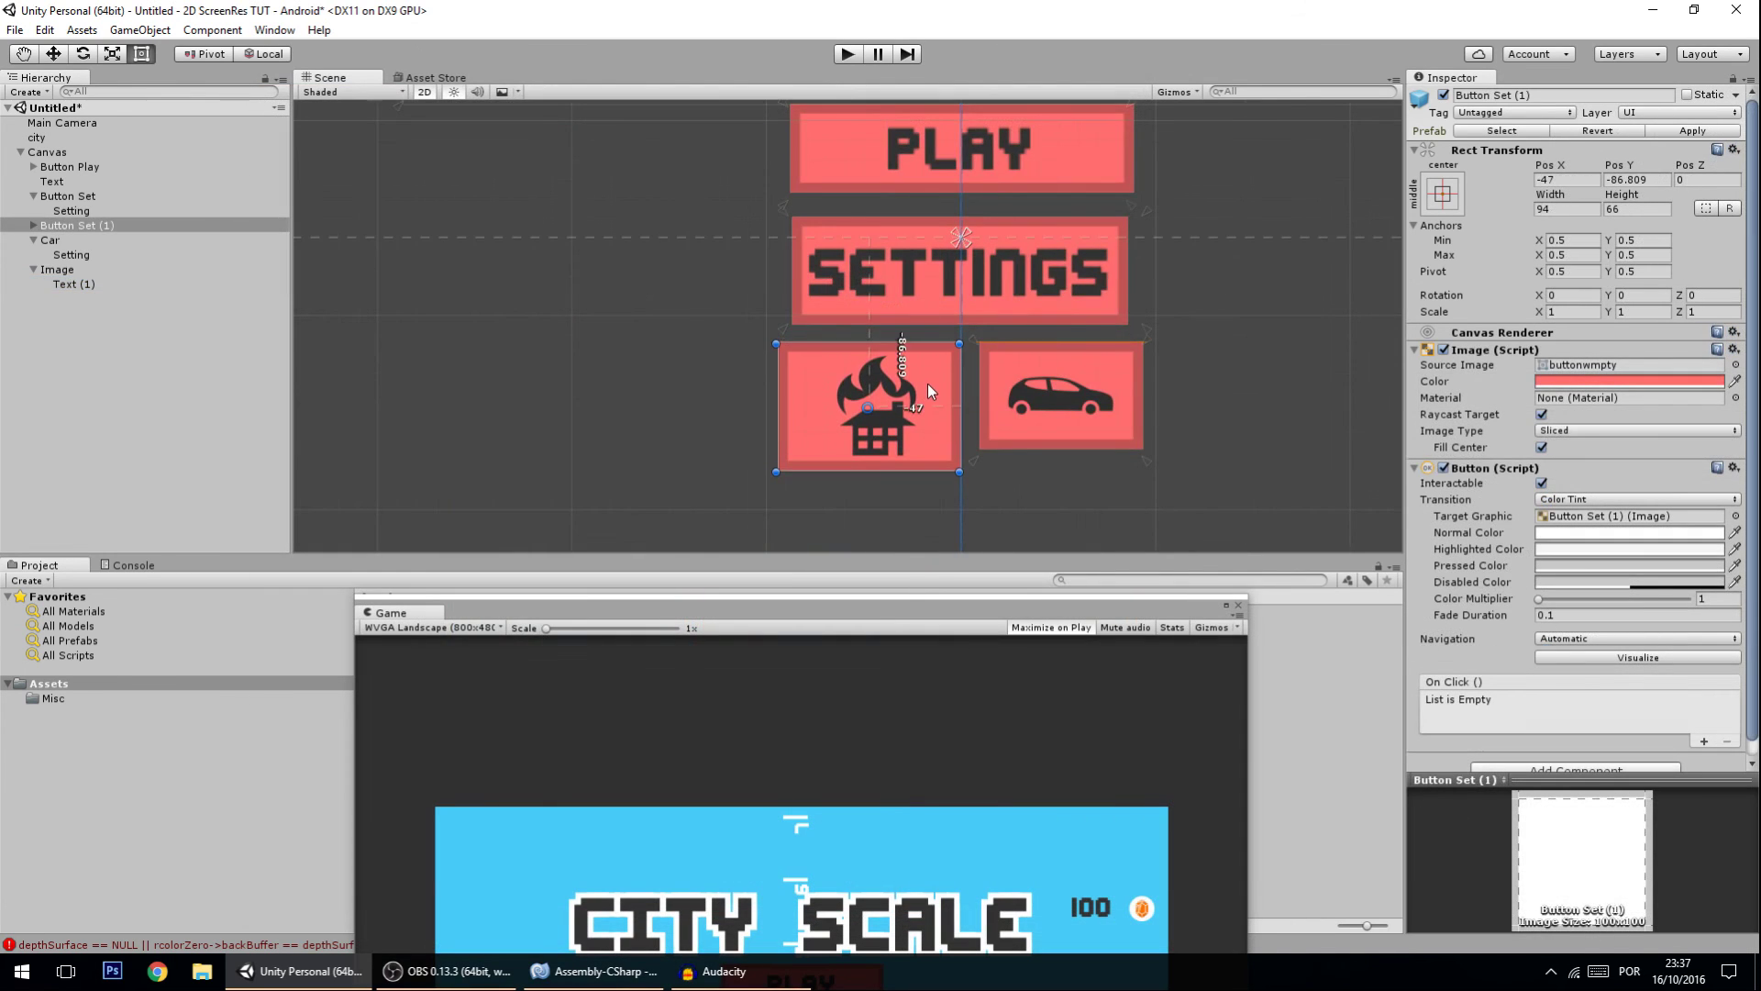
# - Anchor the house button to its own edges (0.3865×0.276–0.4975×0.385)
pyautogui.moveTo(968, 239); pyautogui.dragTo(779, 454)
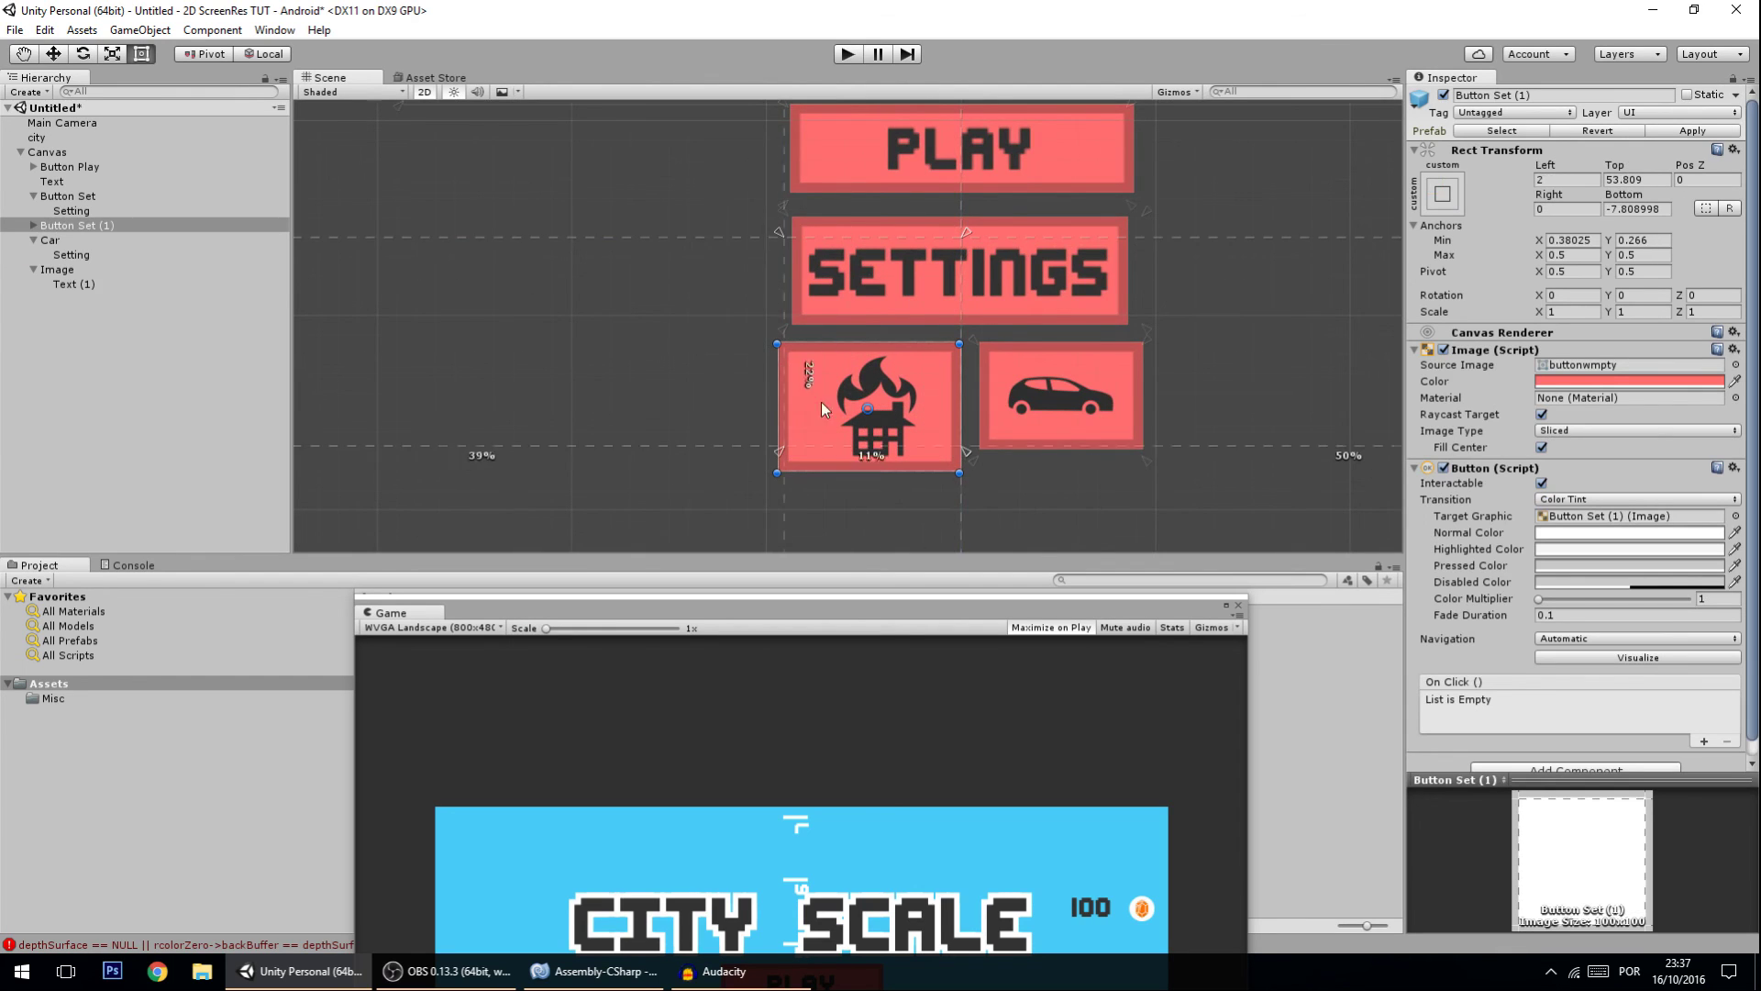
pyautogui.moveTo(966, 241); pyautogui.dragTo(962, 341)
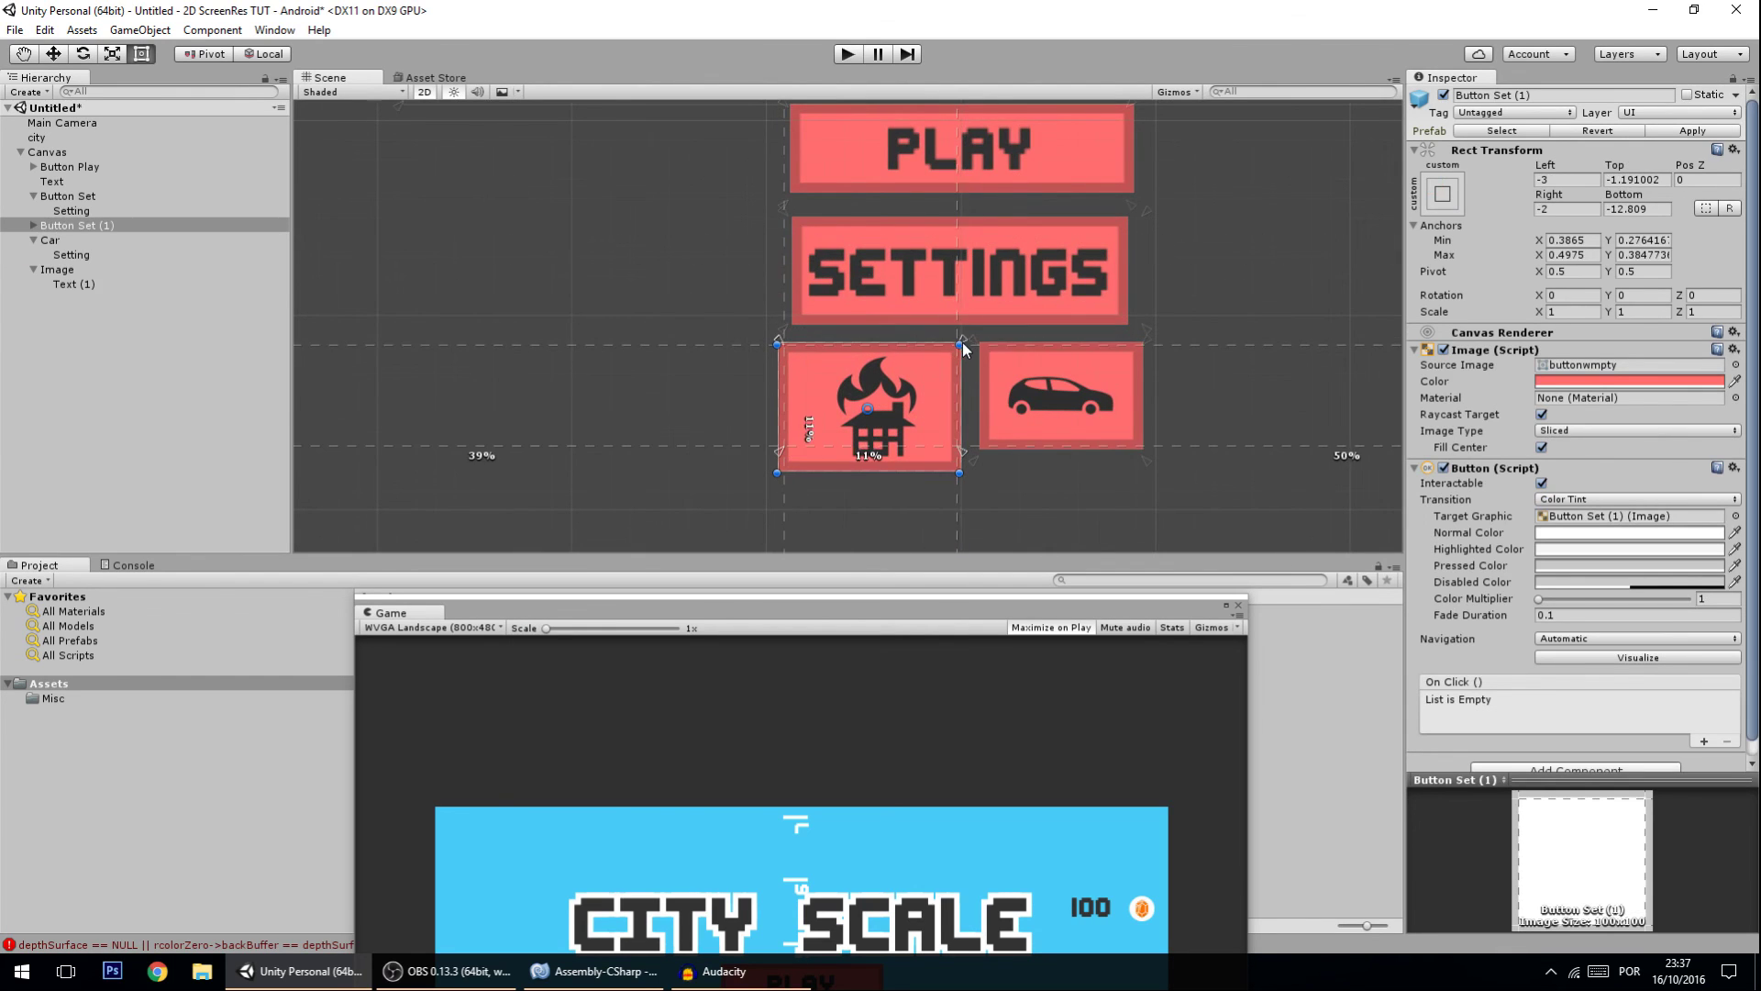
pyautogui.moveTo(778, 474); pyautogui.dragTo(781, 449)
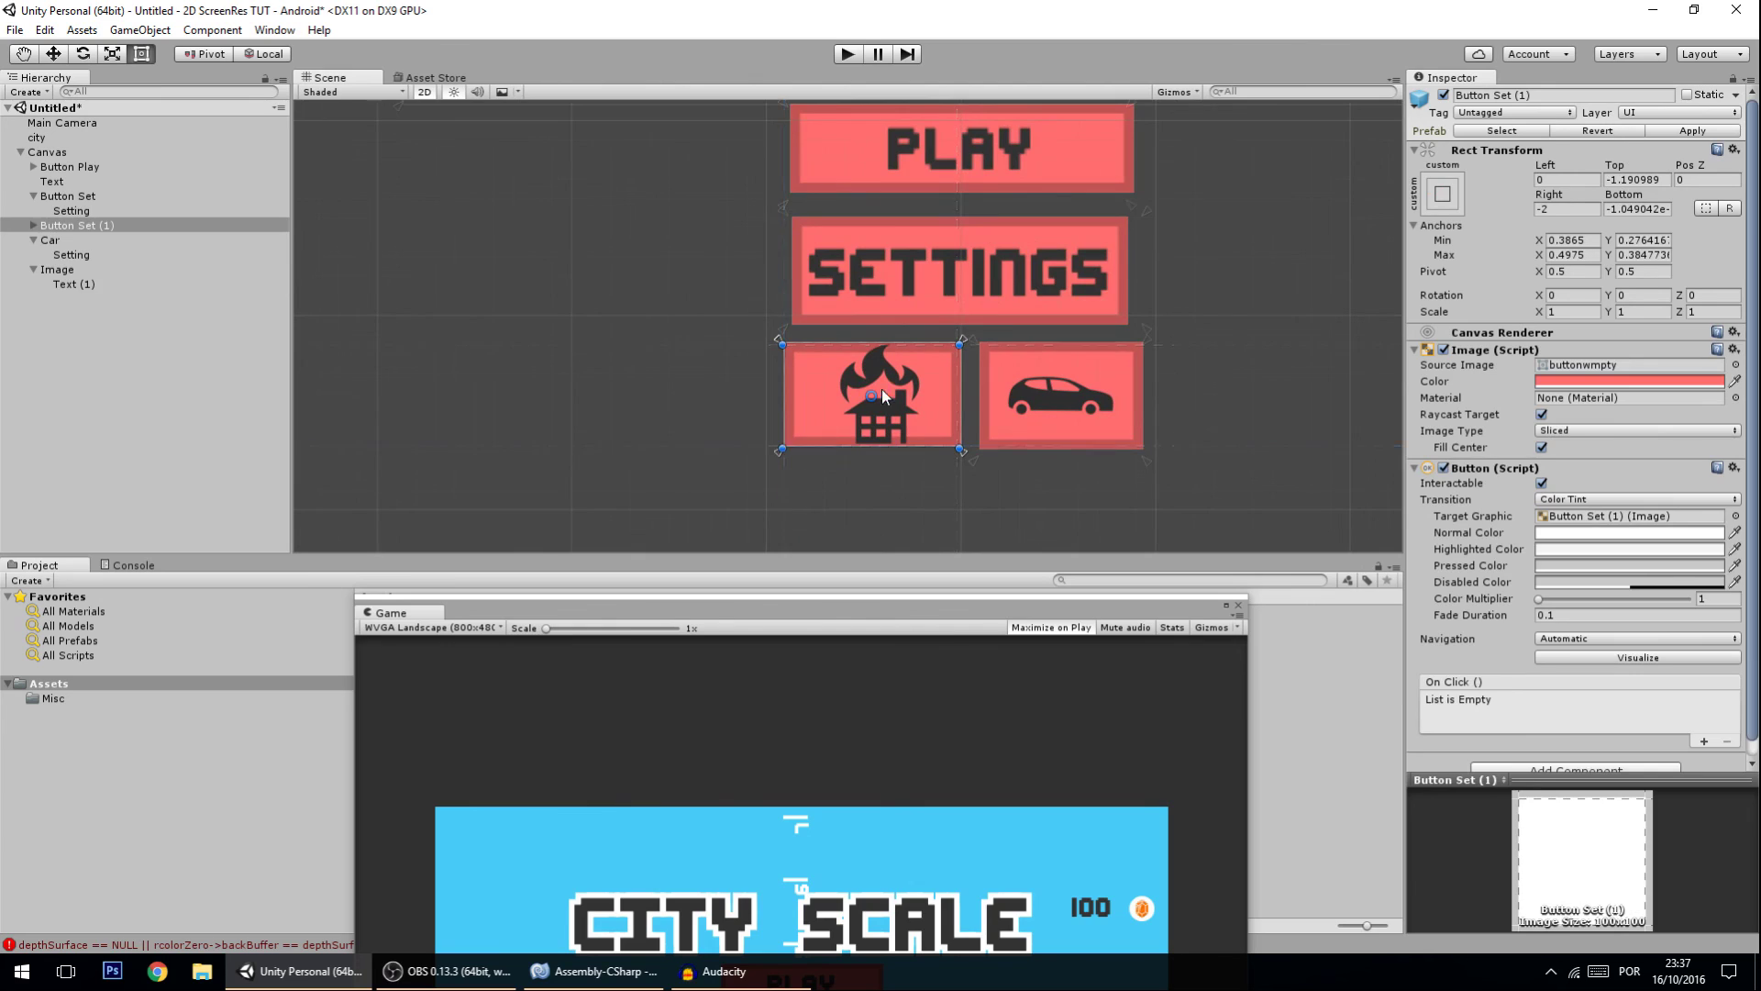
# - Make the house icon preserve its aspect and shrink it slightly within the button
pyautogui.click(882, 393)
pyautogui.click(1548, 447)
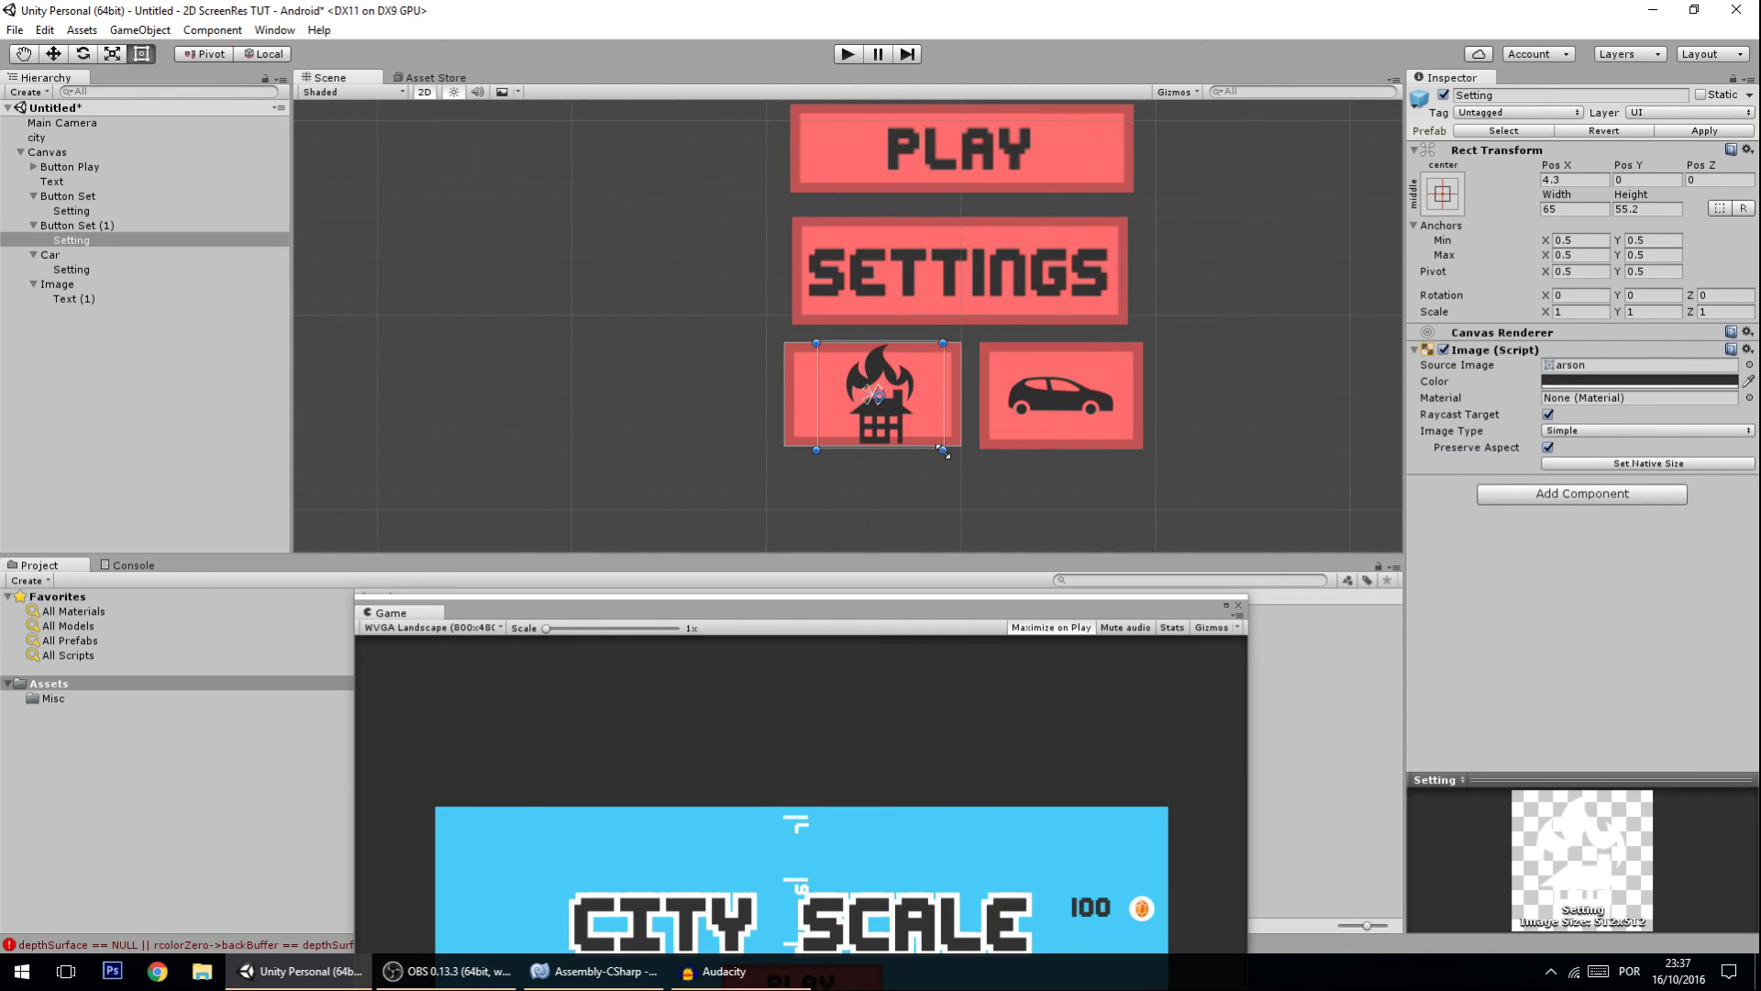
pyautogui.keyDown('alt'); pyautogui.moveTo(943, 449); pyautogui.dragTo(940, 437); pyautogui.keyUp('alt')
pyautogui.moveTo(889, 607); pyautogui.dragTo(862, 130)
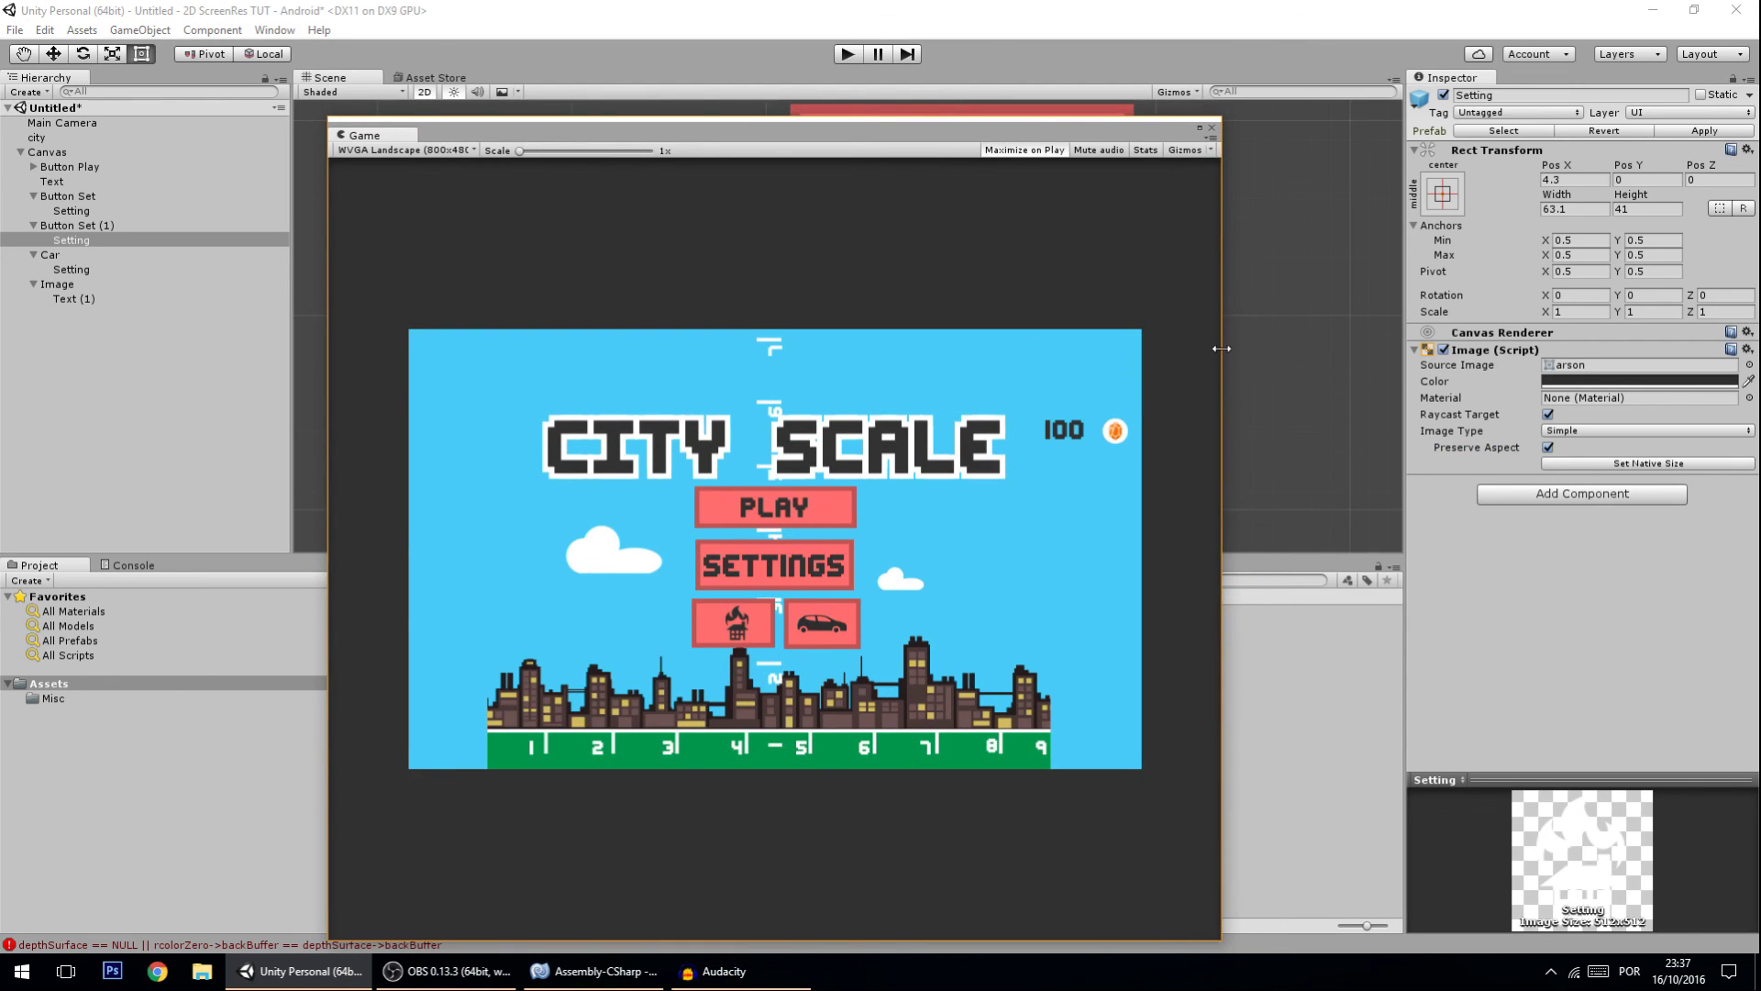
# - Preview the menu at HVGA Portrait, FWVGA Portrait, then WXGA Portrait (800x1280)
pyautogui.moveTo(1221, 348); pyautogui.dragTo(1158, 339)
pyautogui.click(409, 151)
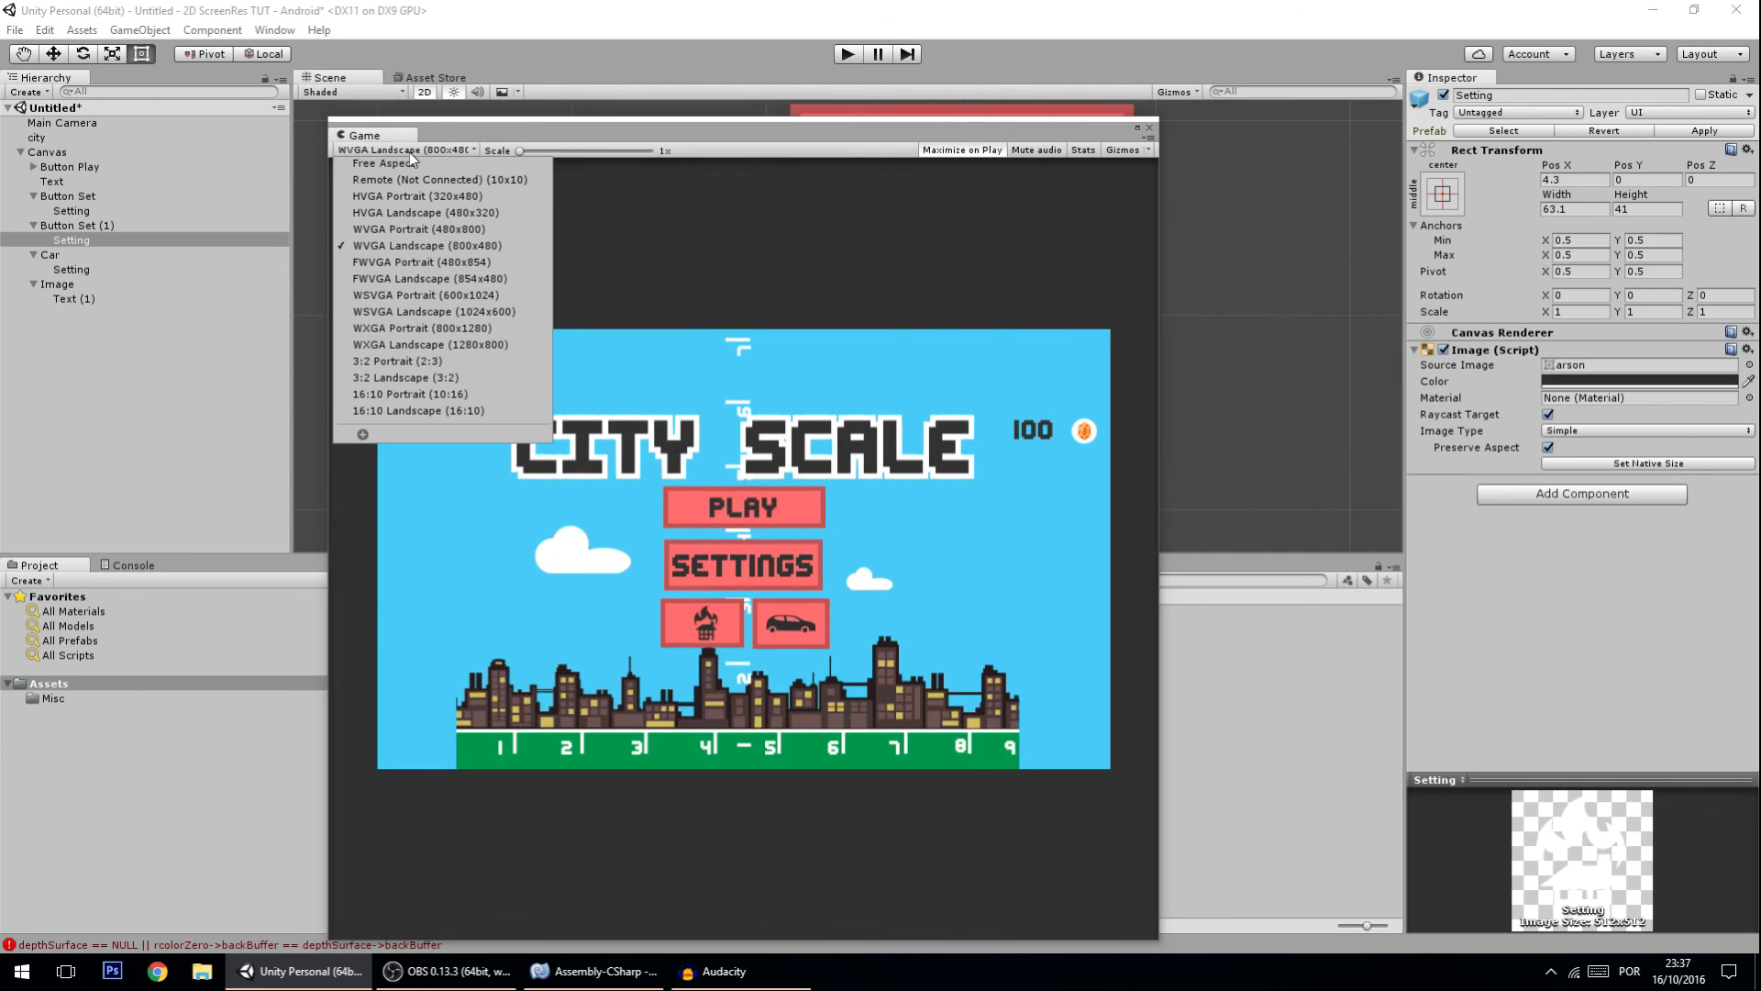
pyautogui.click(420, 198)
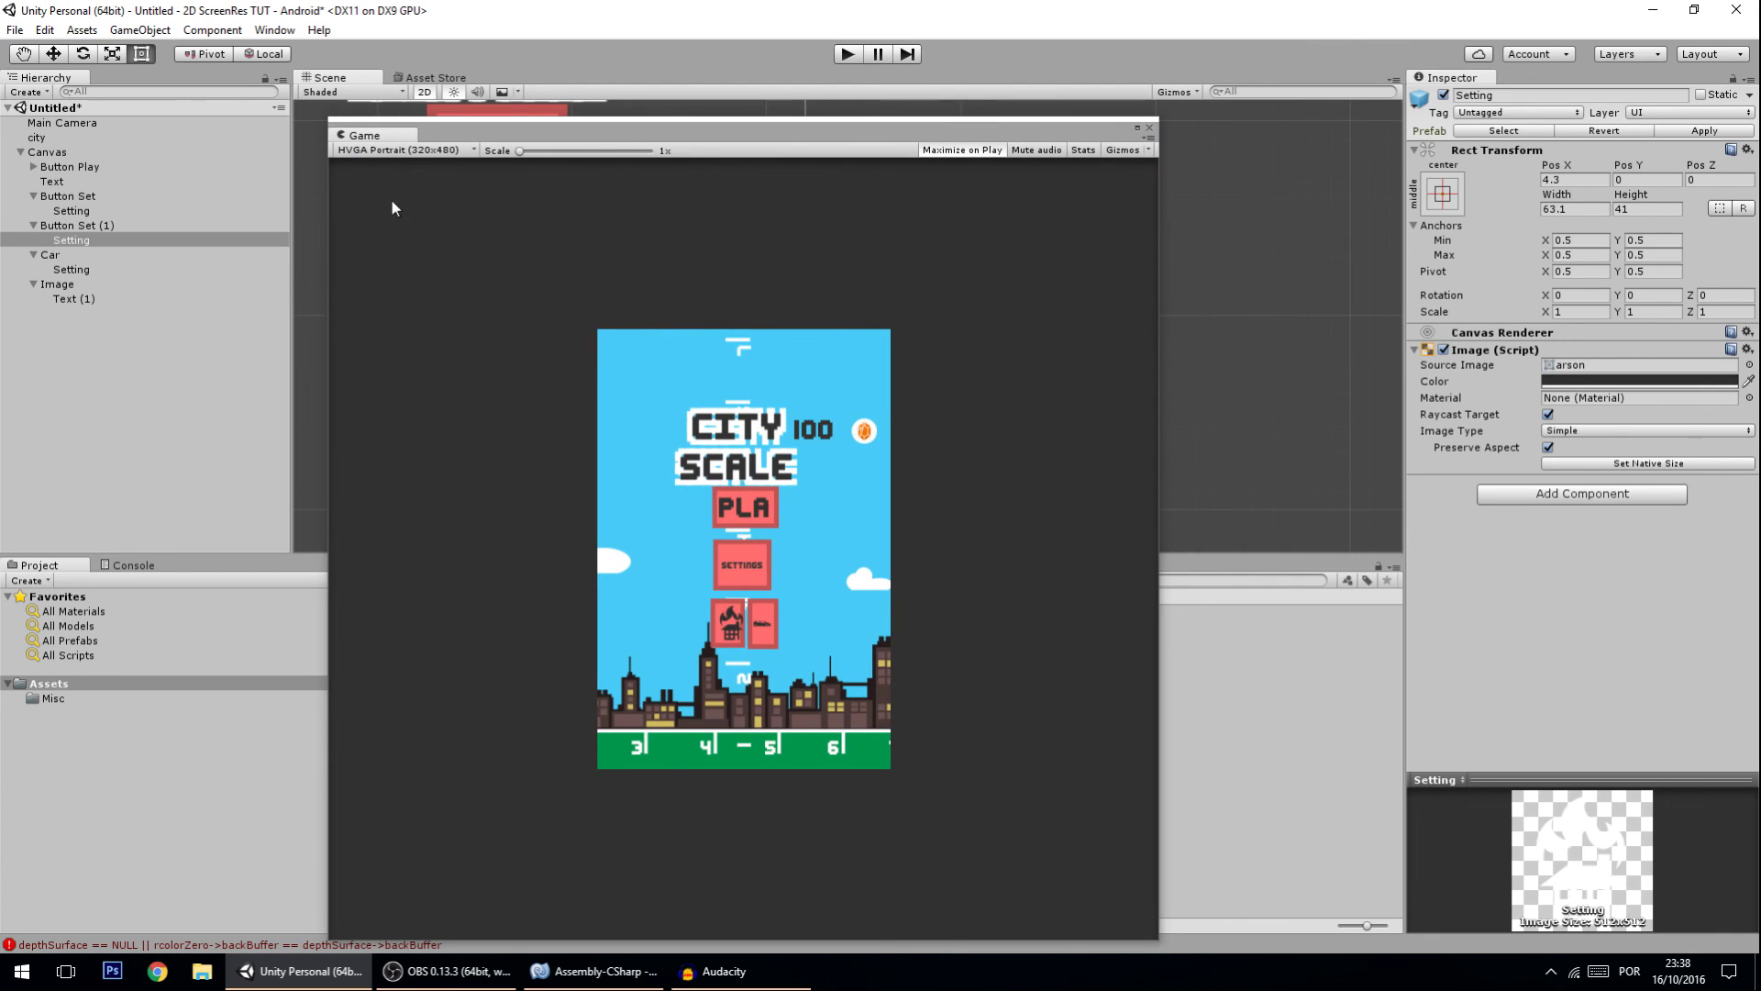
pyautogui.click(409, 150)
pyautogui.click(421, 255)
pyautogui.click(409, 151)
pyautogui.click(432, 334)
# - Check WVGA Landscape (800x480), then finish on WSVGA Portrait (600x1024)
pyautogui.click(410, 151)
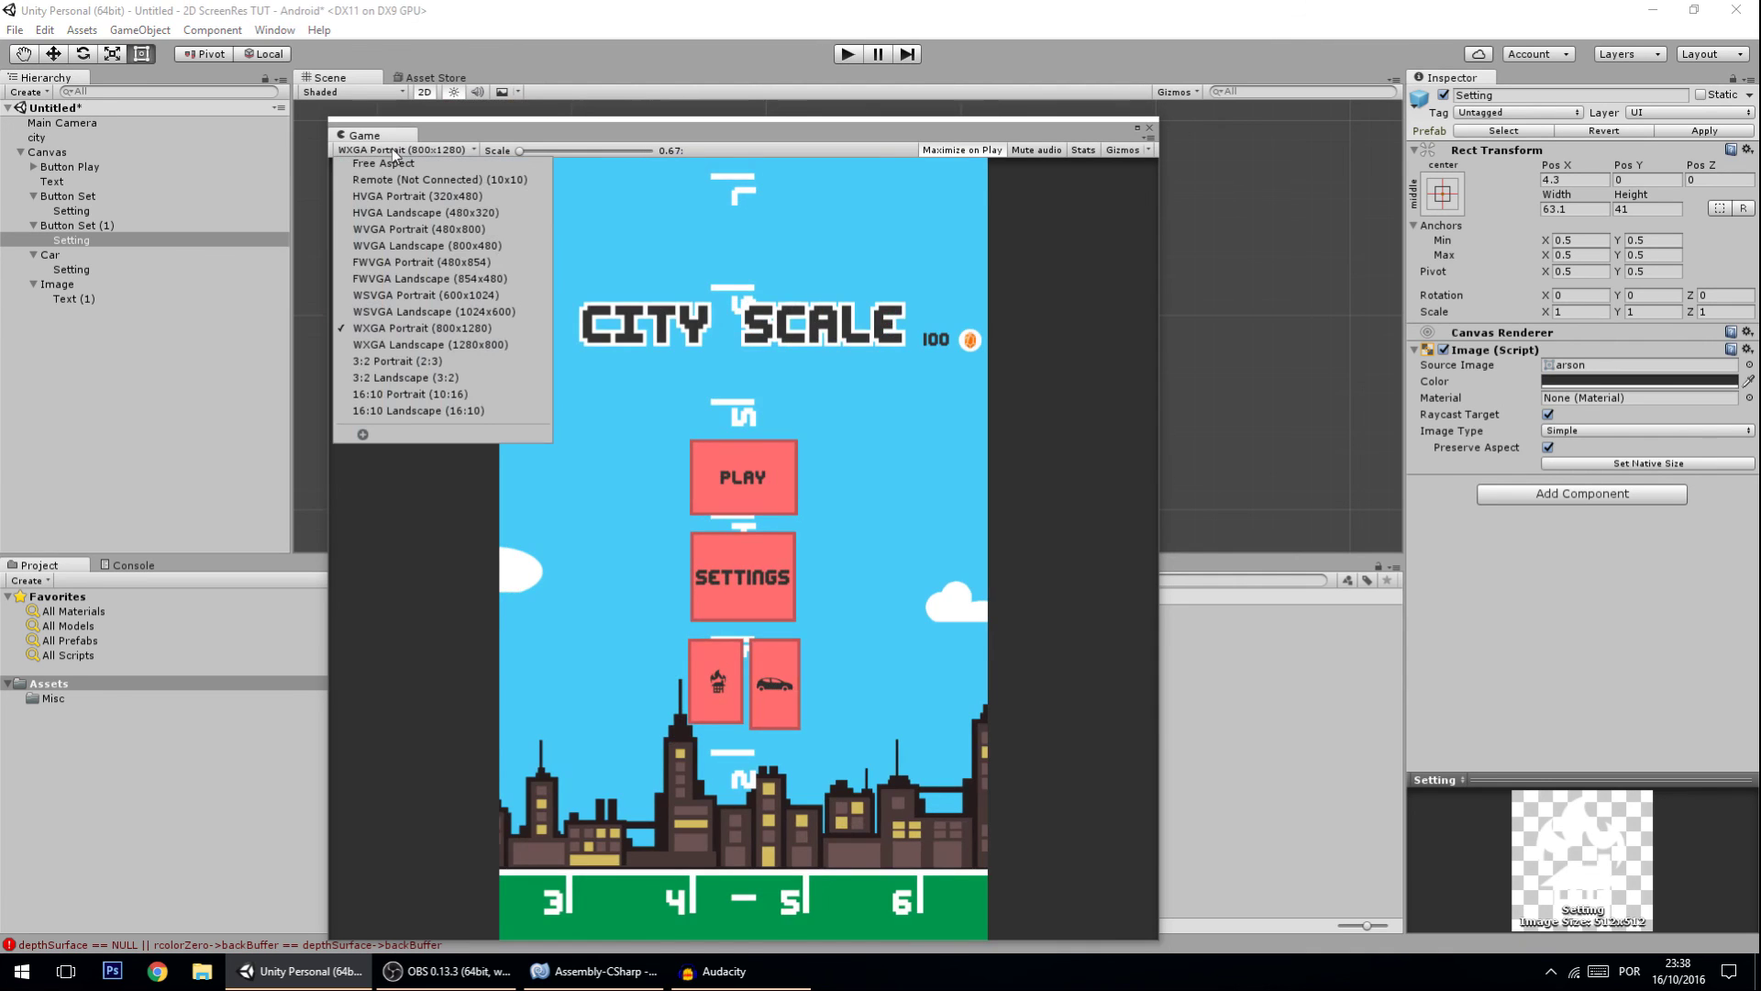
pyautogui.click(411, 240)
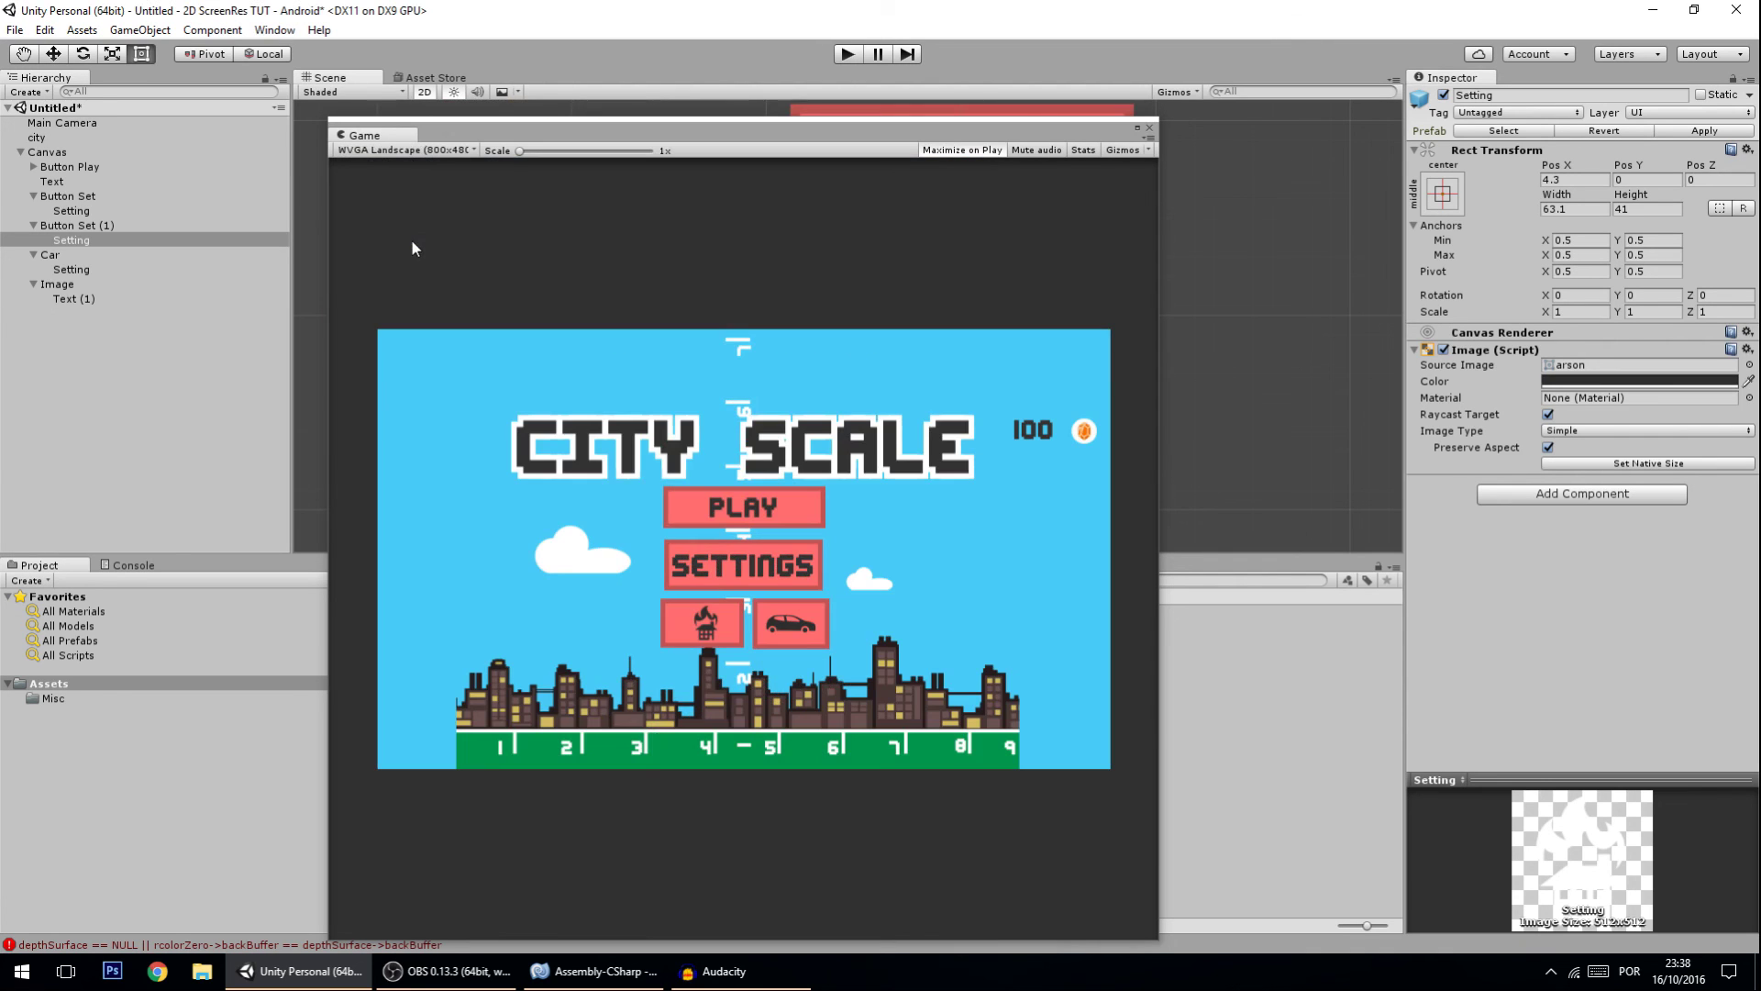
pyautogui.click(432, 151)
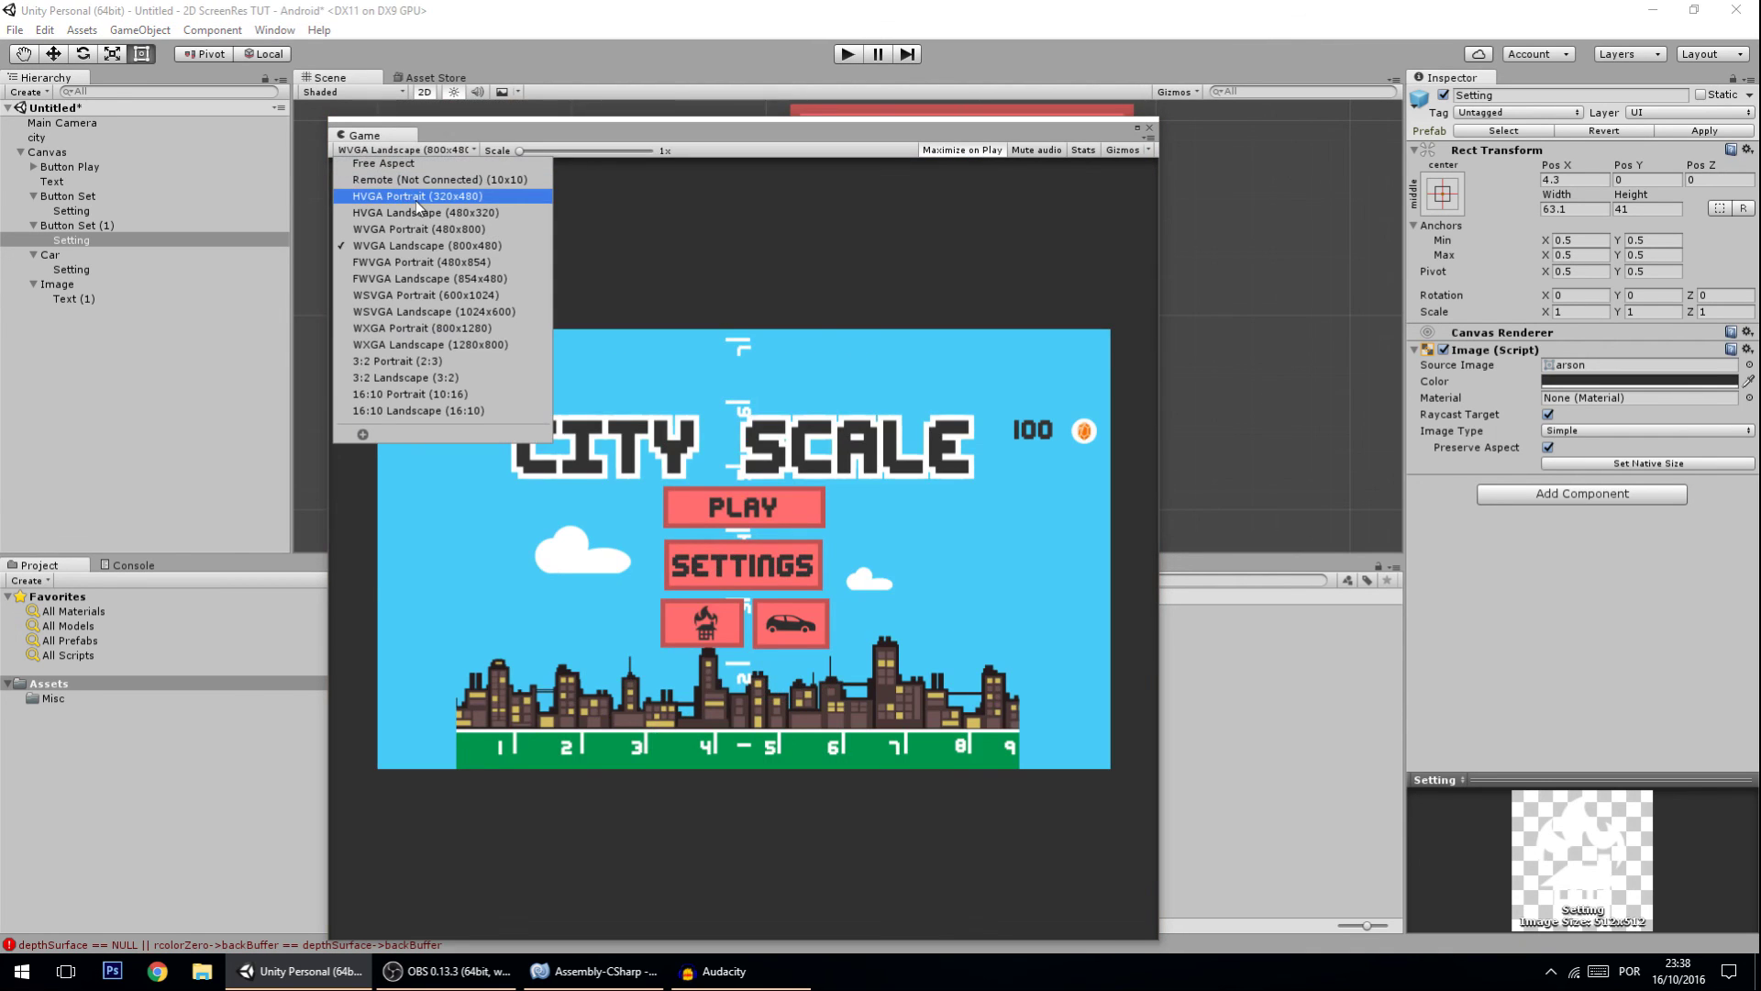
pyautogui.click(427, 287)
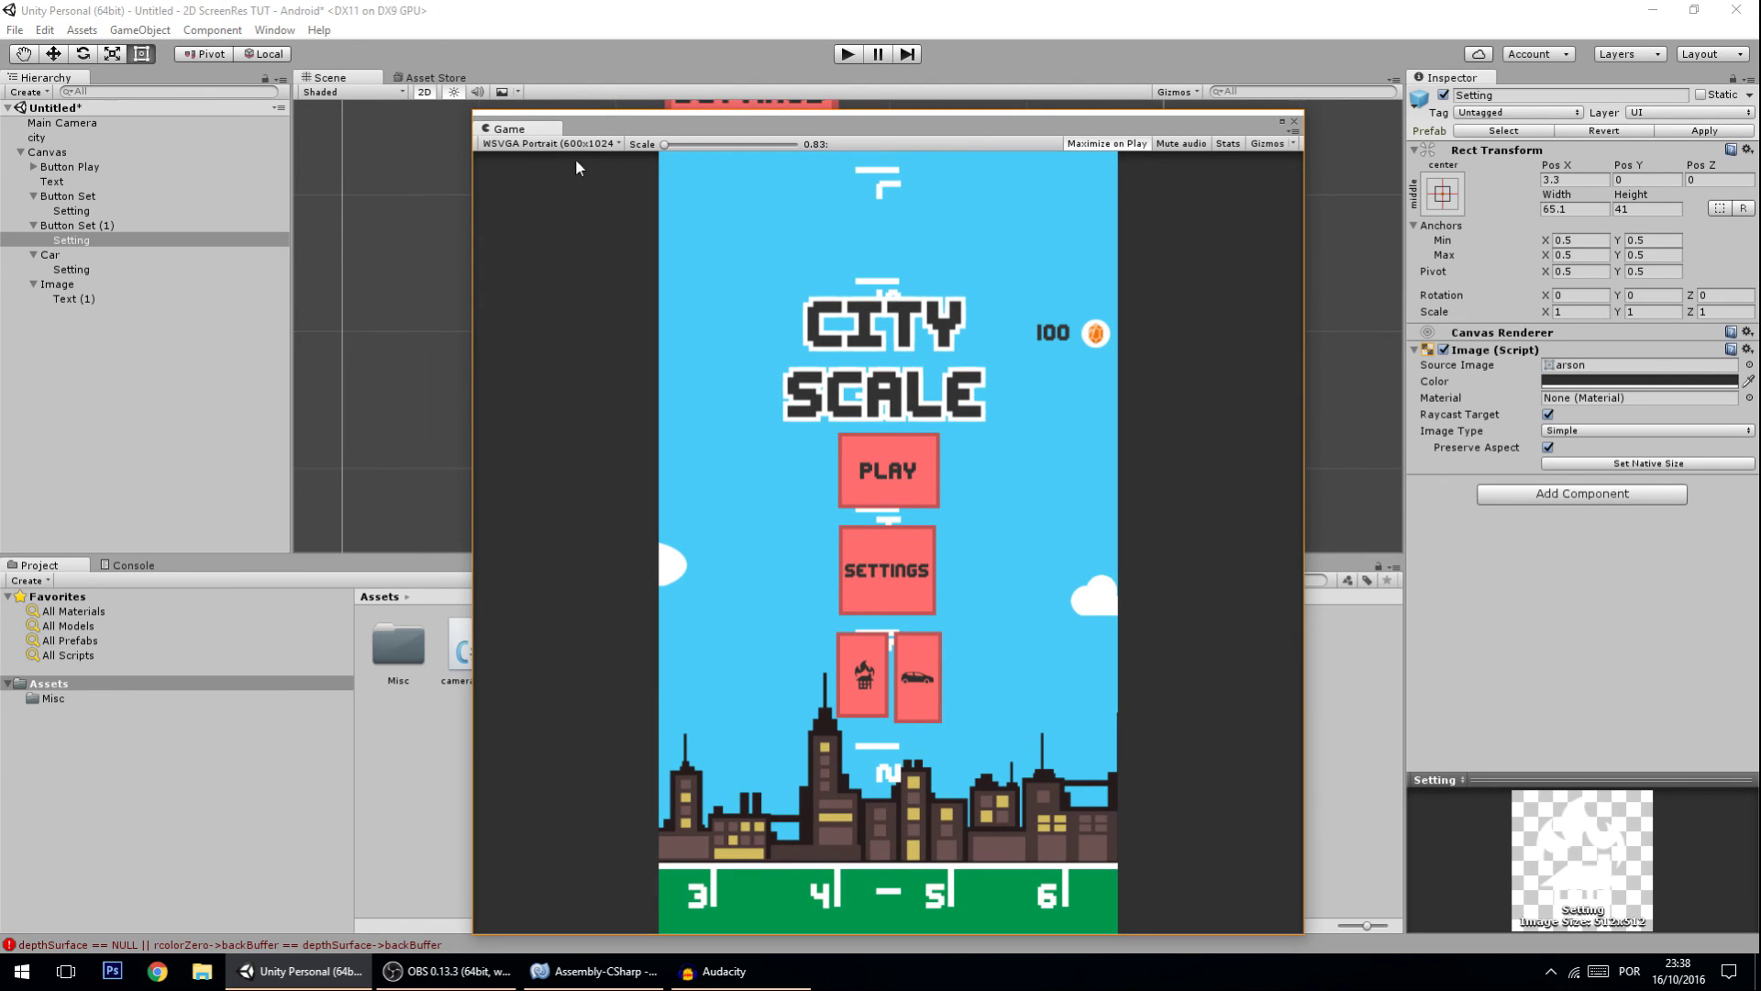